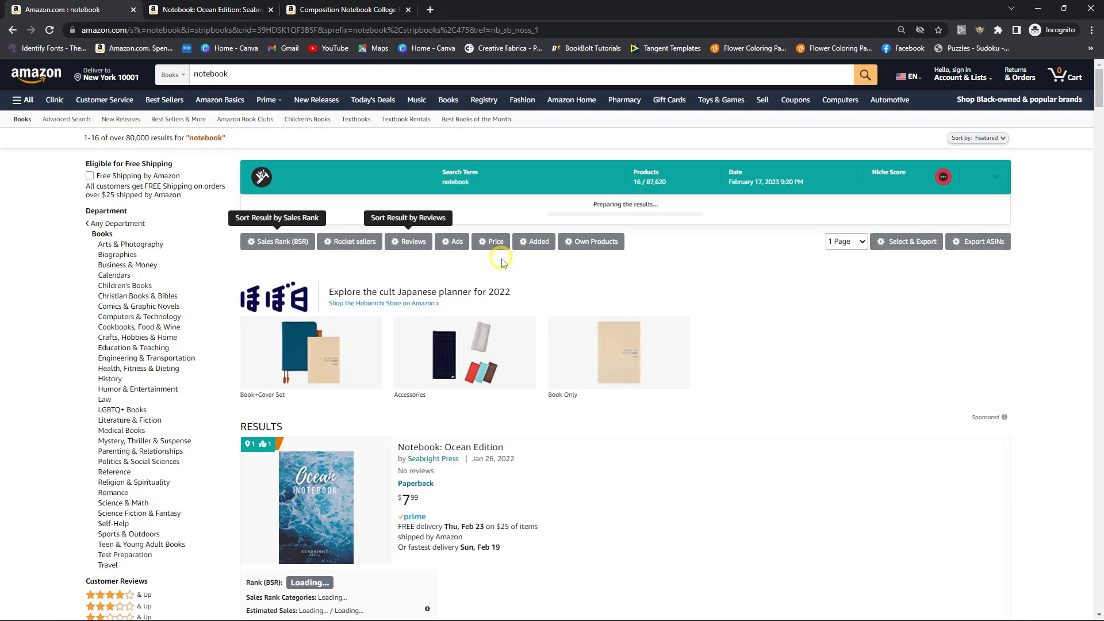
Step: Switch to the Word document and copy the subtitle prompt line for "letter tracing Book for Kids" on Amazon KDP
{"action": "scroll", "coordinate": [554, 307], "scroll_direction": "down", "scroll_amount": 2}
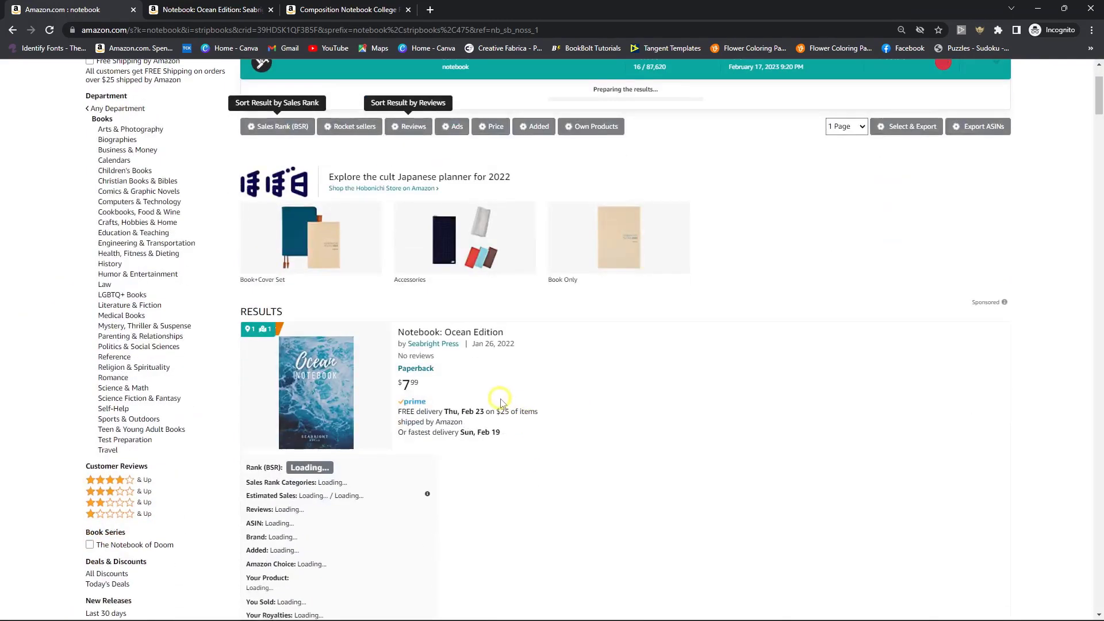
{"action": "mouse_move", "coordinate": [644, 618]}
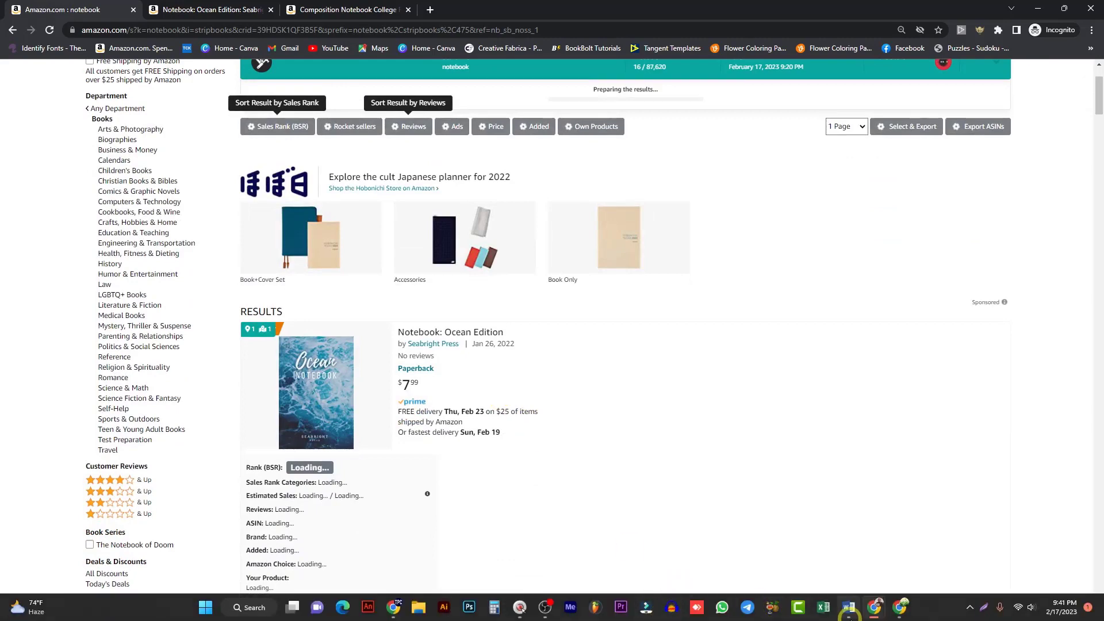
{"action": "left_click", "coordinate": [849, 609]}
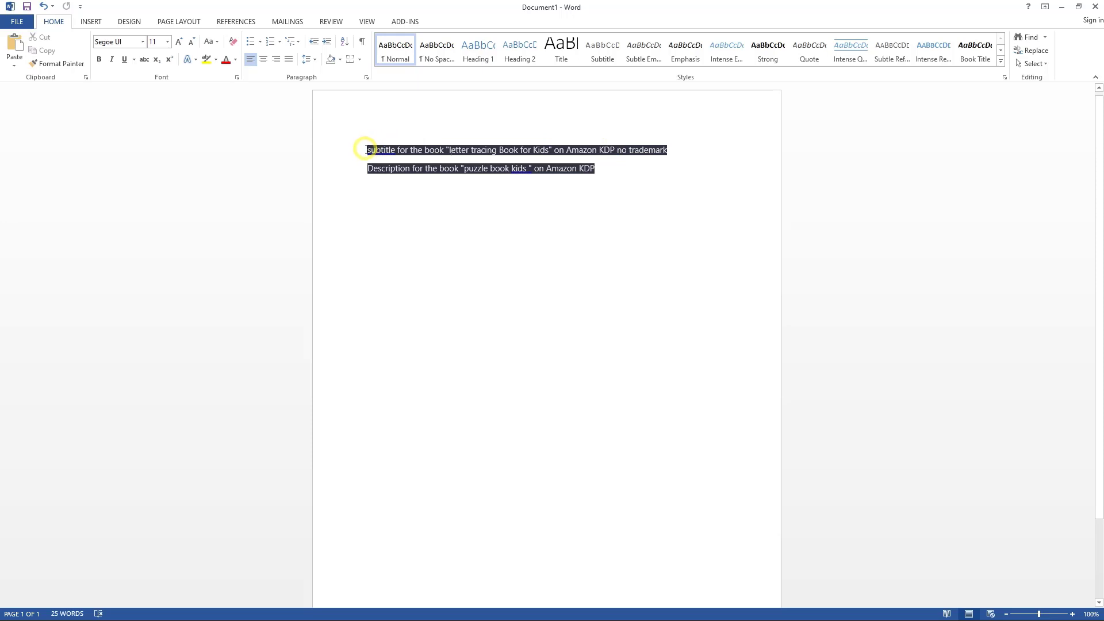
{"action": "left_click_drag", "start_coordinate": [368, 149], "coordinate": [662, 157]}
{"action": "right_click", "coordinate": [661, 156]}
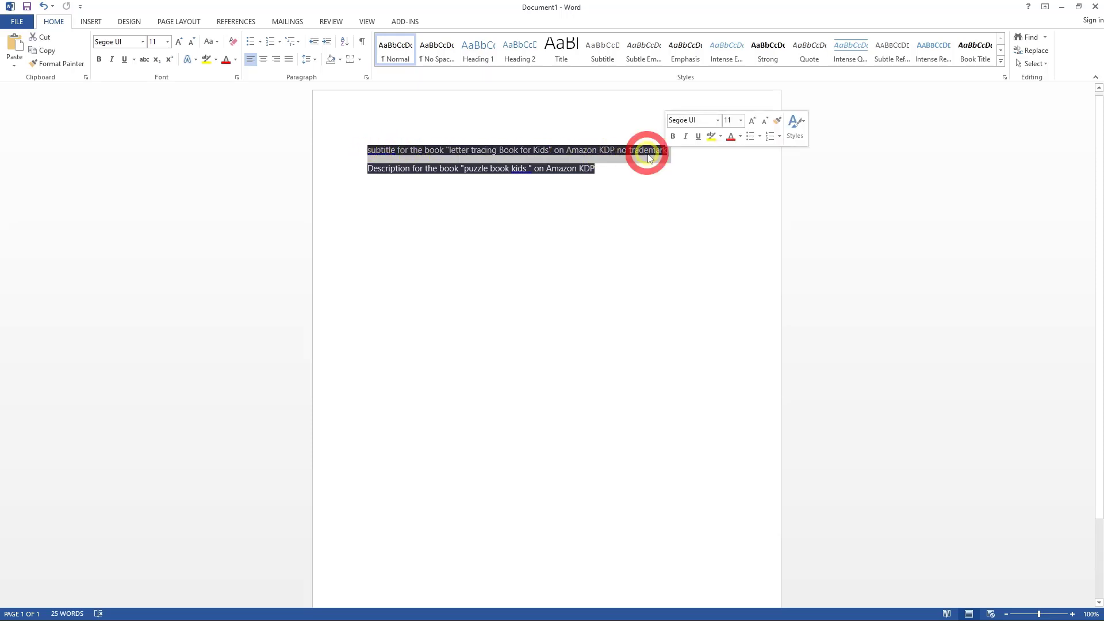
{"action": "left_click", "coordinate": [667, 361]}
Step: Switch to ChatGPT and paste the copied subtitle request into the new chat's message field
{"action": "mouse_move", "coordinate": [431, 616]}
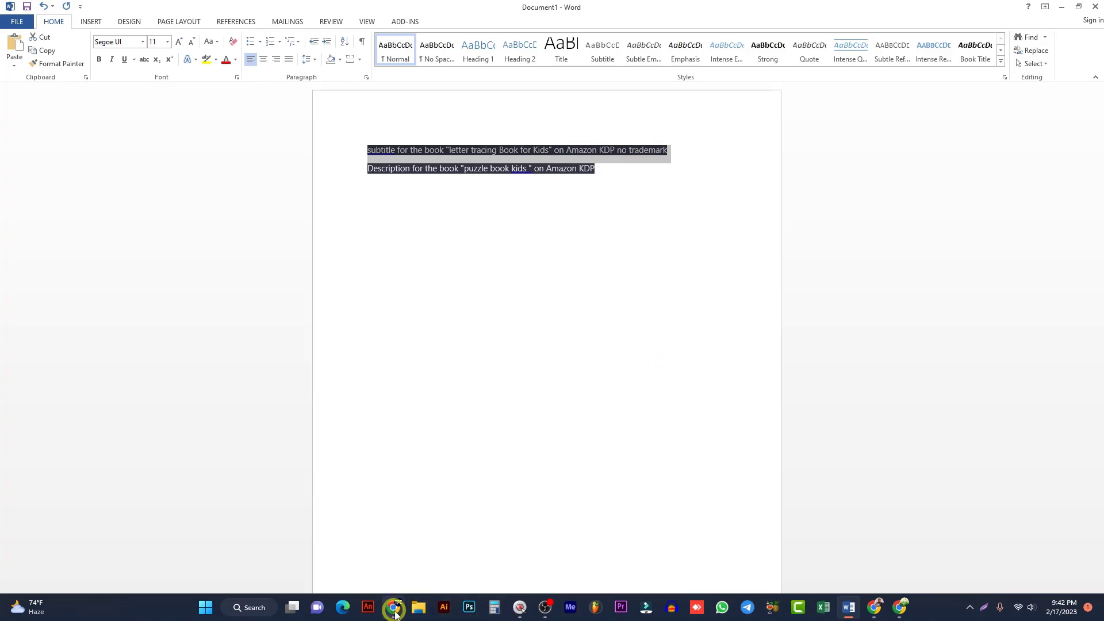
{"action": "mouse_move", "coordinate": [394, 608]}
{"action": "left_click", "coordinate": [368, 539]}
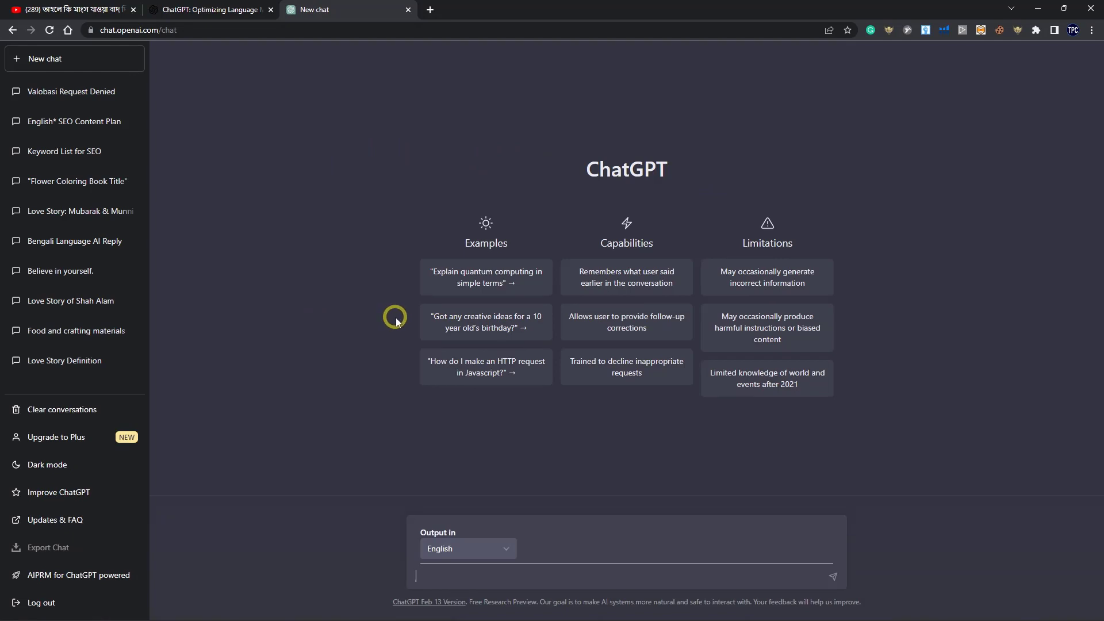
{"action": "scroll", "coordinate": [391, 315], "scroll_direction": "up", "scroll_amount": 12}
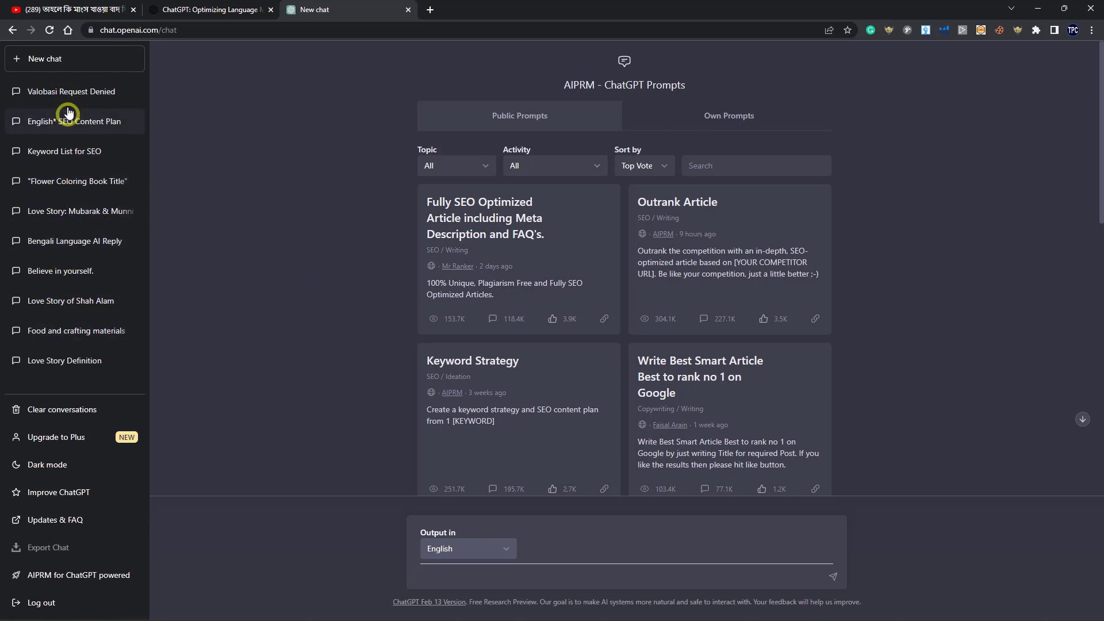
{"action": "left_click", "coordinate": [426, 572]}
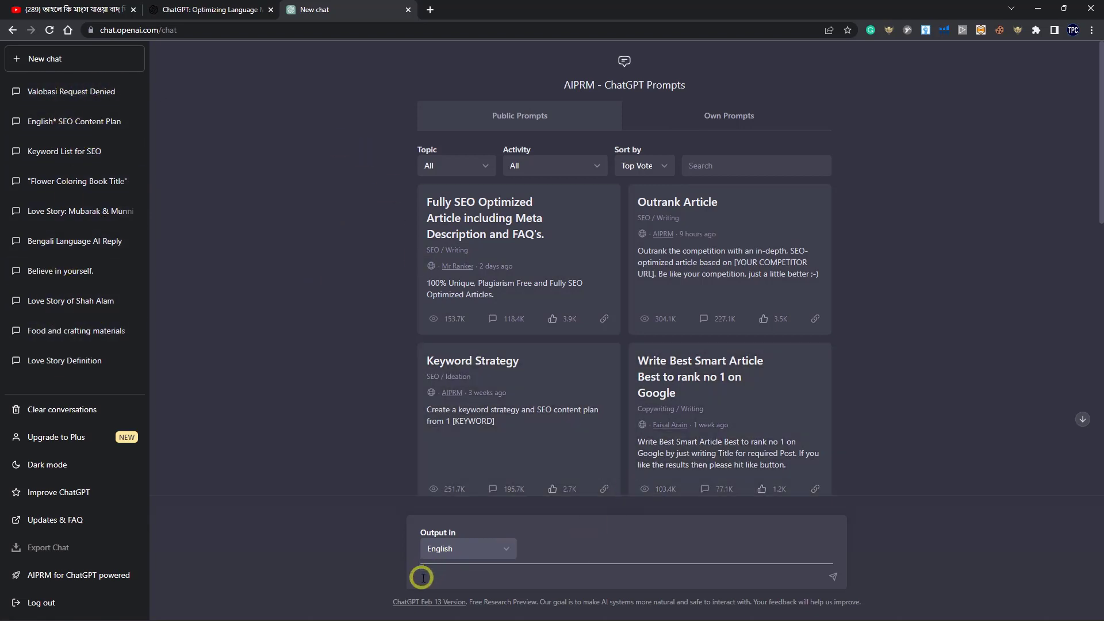
{"action": "right_click", "coordinate": [424, 574]}
{"action": "left_click", "coordinate": [457, 433]}
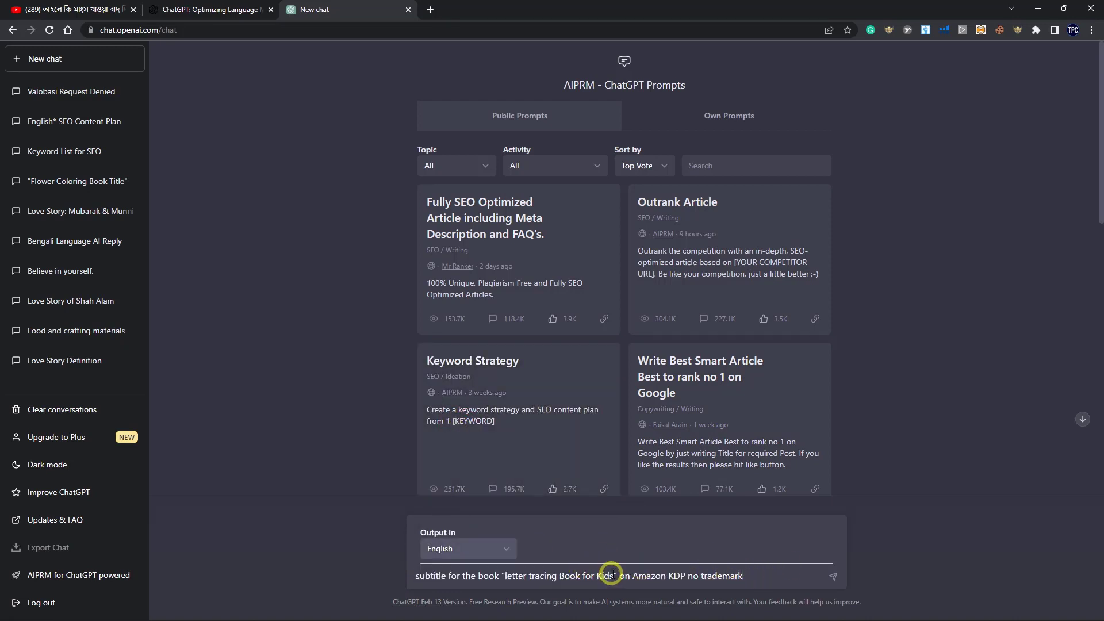
Step: Replace the quoted book title in the prompt with "notebook" and send the subtitle request
{"action": "left_click_drag", "start_coordinate": [610, 575], "coordinate": [506, 570]}
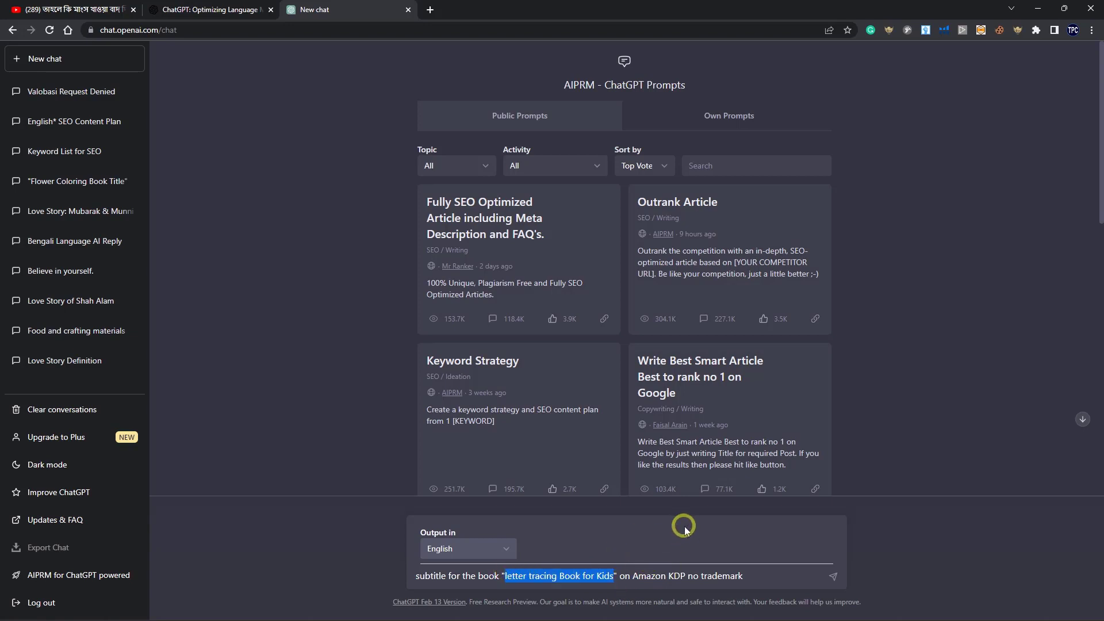
{"action": "type", "text": "no"}
{"action": "type", "text": "teb"}
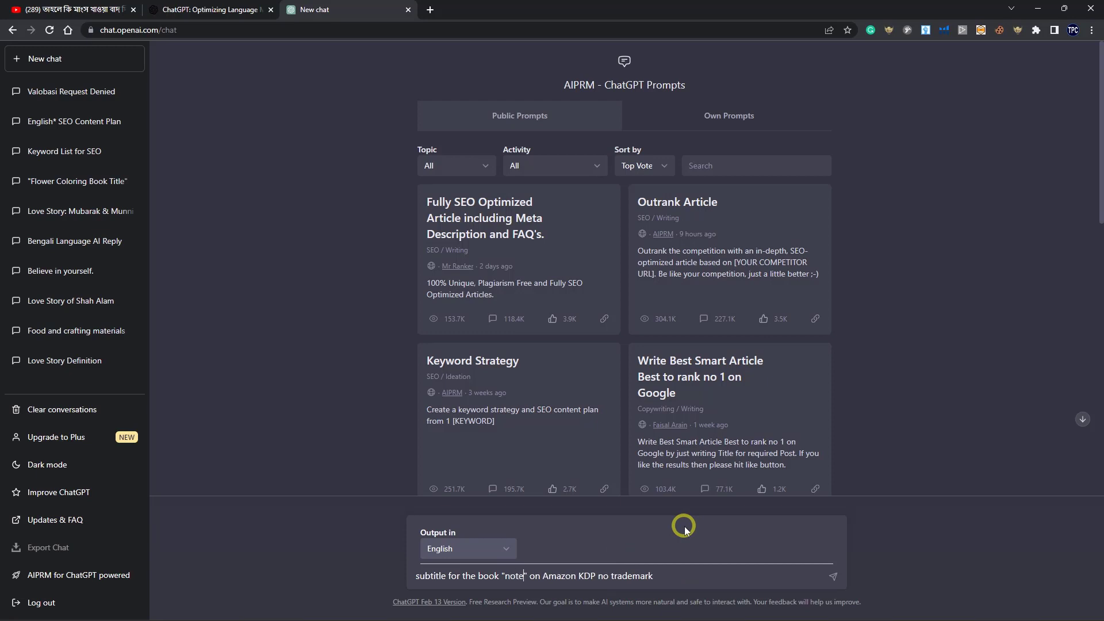
{"action": "type", "text": "ook"}
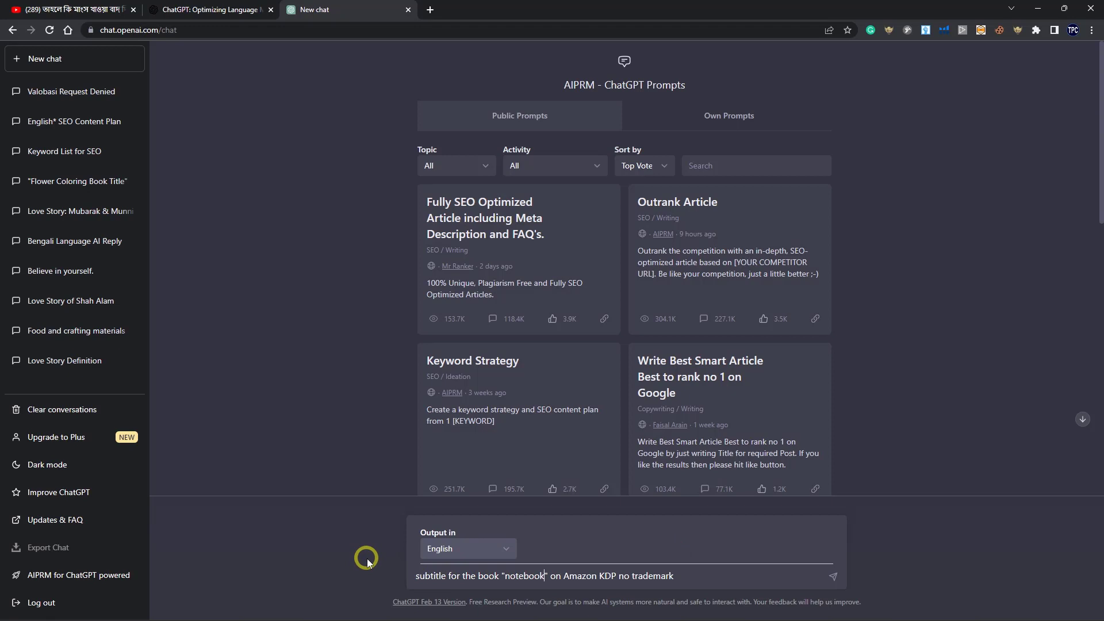
{"action": "left_click", "coordinate": [830, 575]}
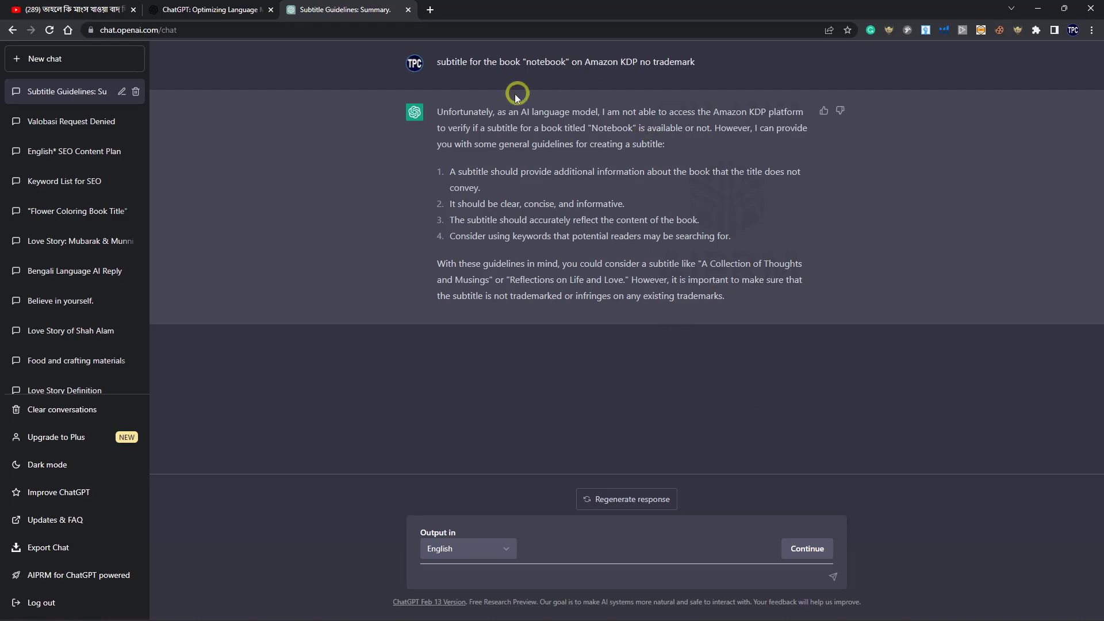
{"action": "left_click", "coordinate": [527, 61]}
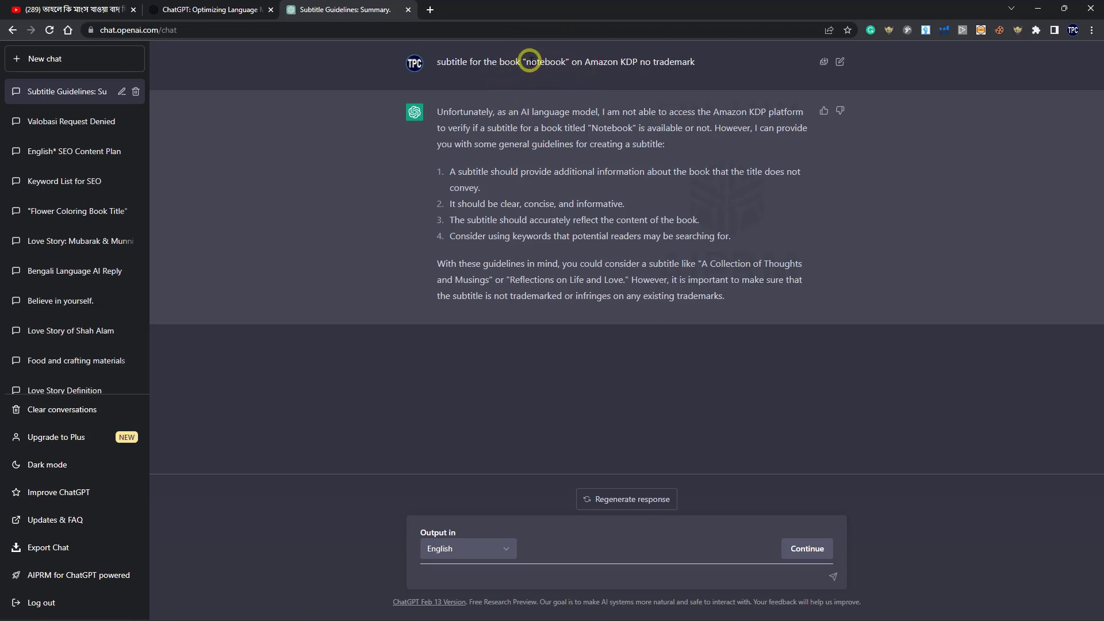
{"action": "left_click", "coordinate": [528, 59]}
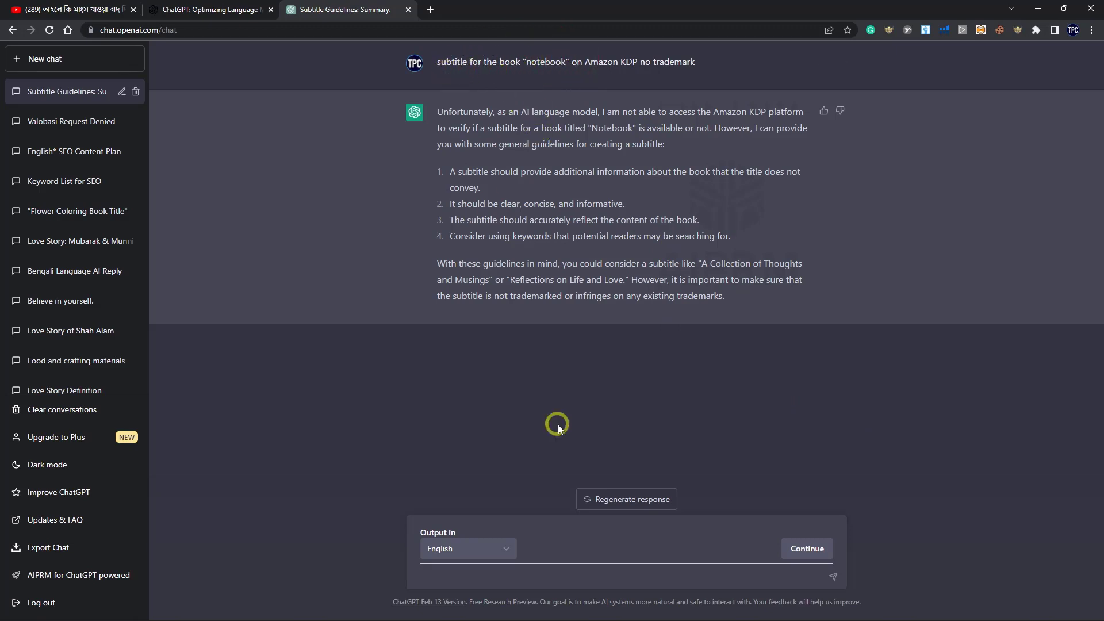
{"action": "left_click", "coordinate": [424, 575]}
Step: Switch to the Amazon product page of the floral composition notebook and copy "Composition Notebook" from its title
{"action": "mouse_move", "coordinate": [679, 618]}
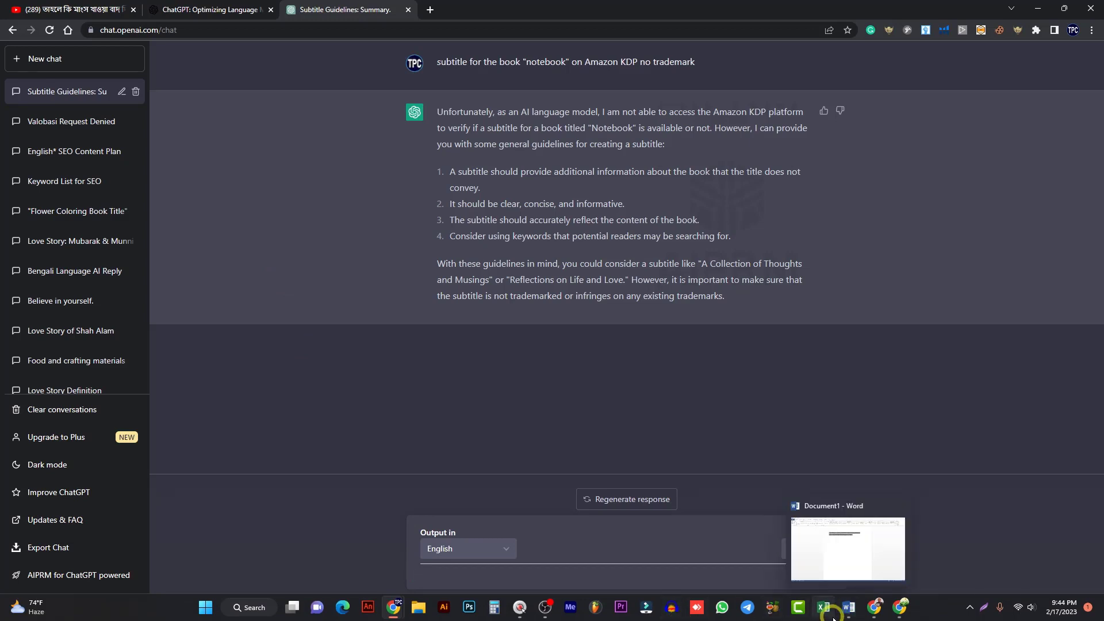
{"action": "mouse_move", "coordinate": [880, 614]}
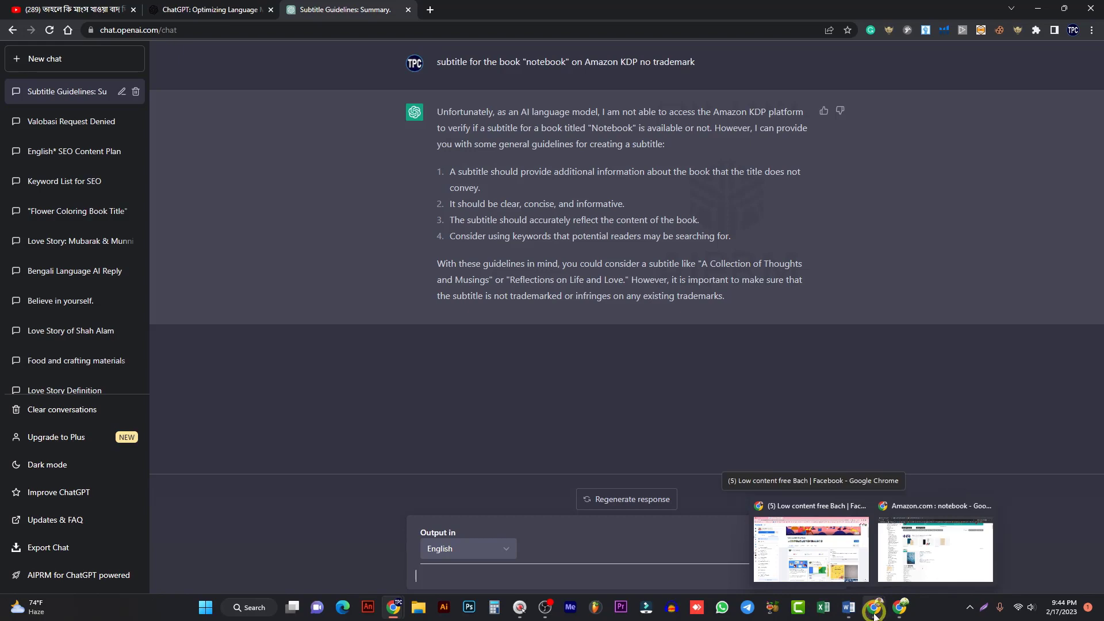
{"action": "left_click", "coordinate": [900, 572]}
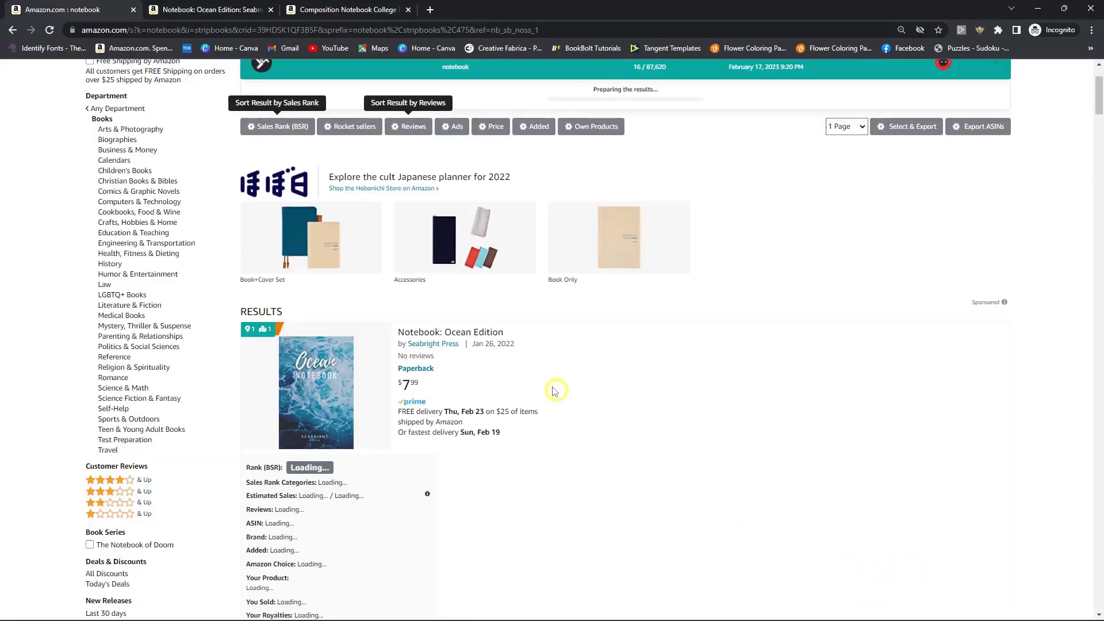
{"action": "left_click", "coordinate": [368, 10]}
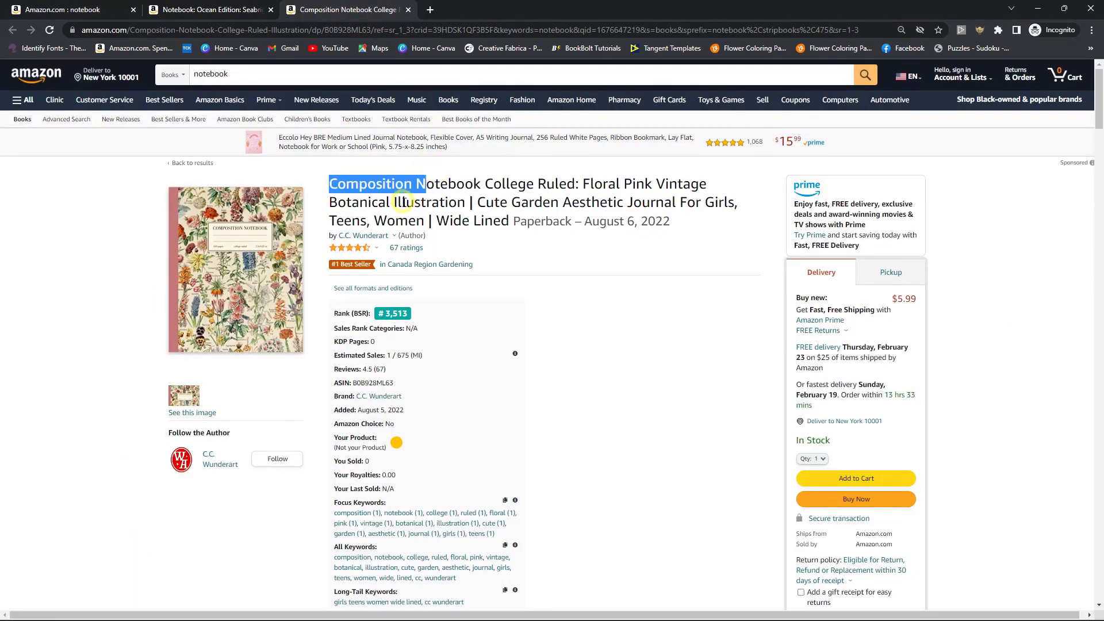
{"action": "left_click_drag", "start_coordinate": [353, 191], "coordinate": [476, 184]}
{"action": "right_click", "coordinate": [478, 184]}
{"action": "left_click", "coordinate": [495, 193]}
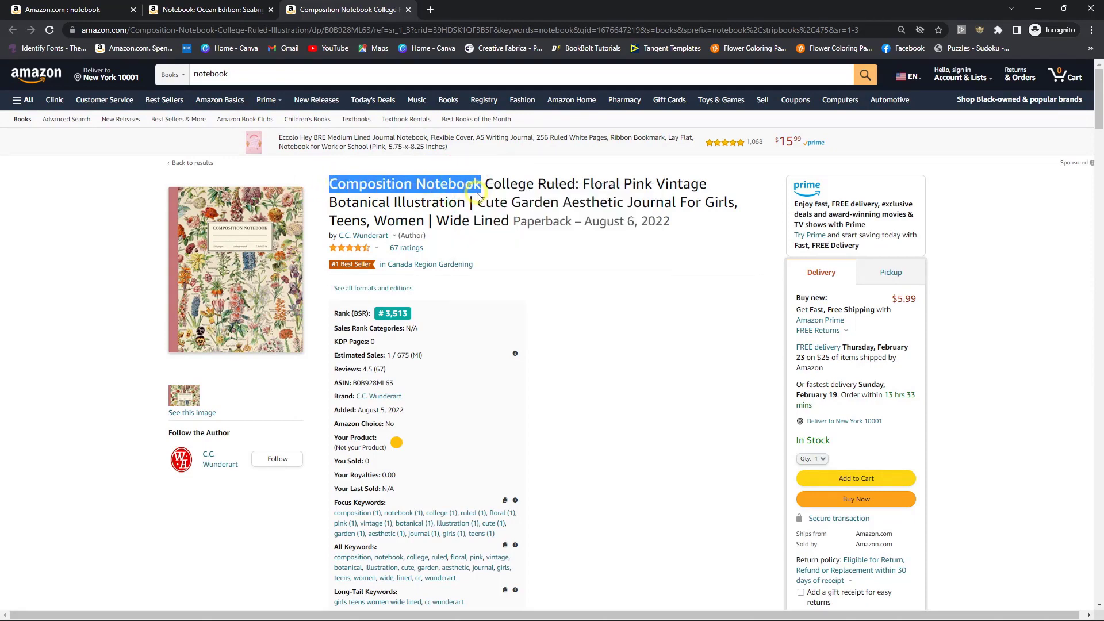
Step: Switch back to ChatGPT and paste "Composition Notebook" into the empty message field
{"action": "mouse_move", "coordinate": [543, 614]}
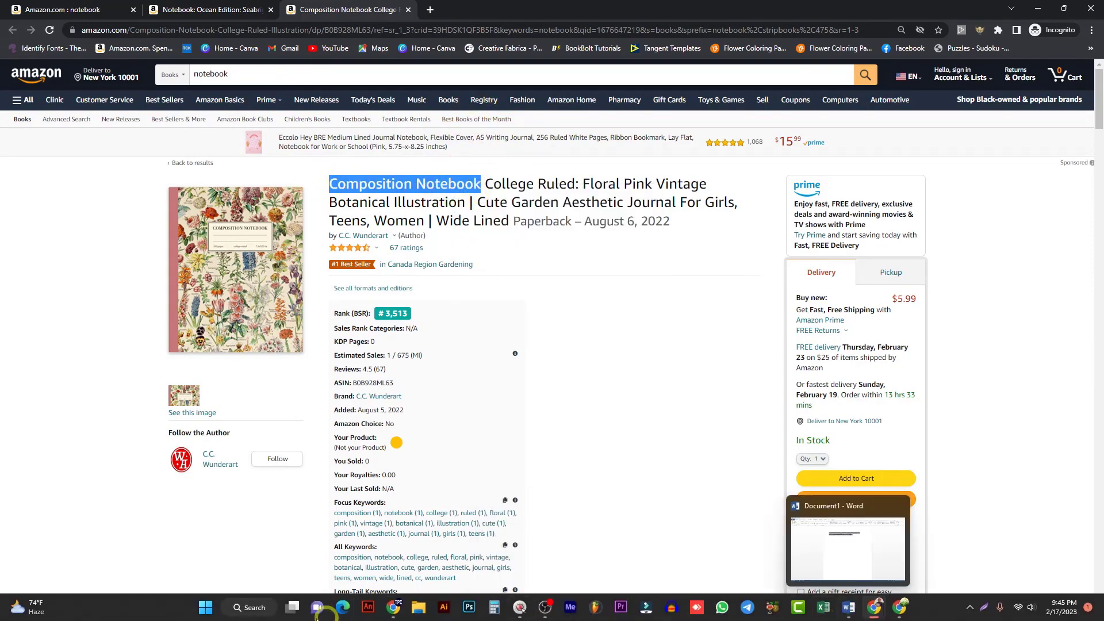
{"action": "mouse_move", "coordinate": [394, 607]}
{"action": "left_click", "coordinate": [365, 569]}
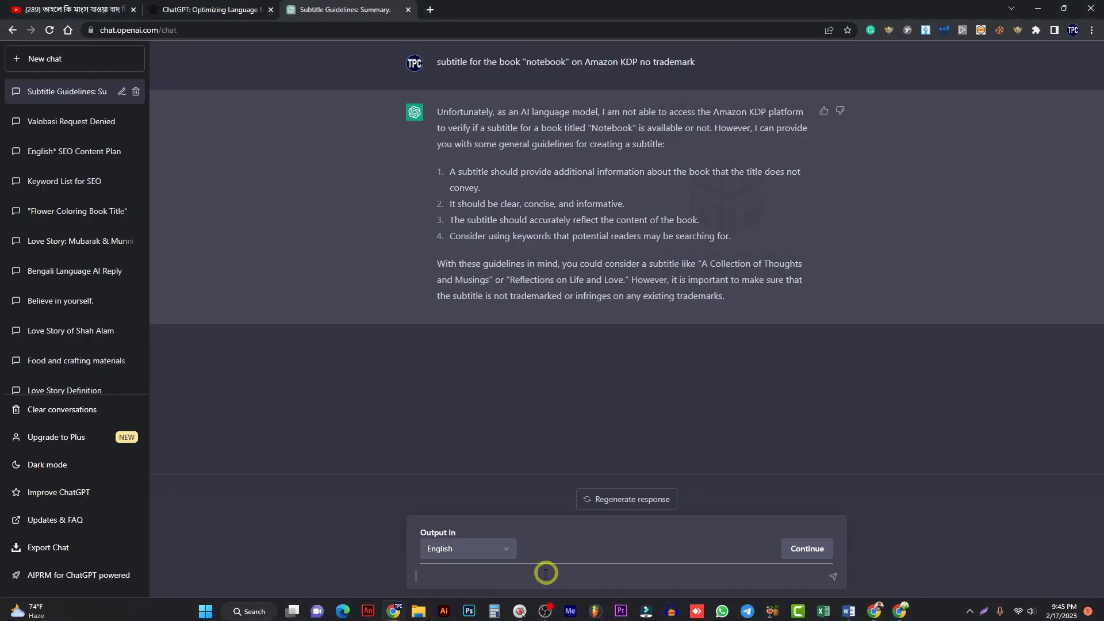
{"action": "right_click", "coordinate": [415, 576]}
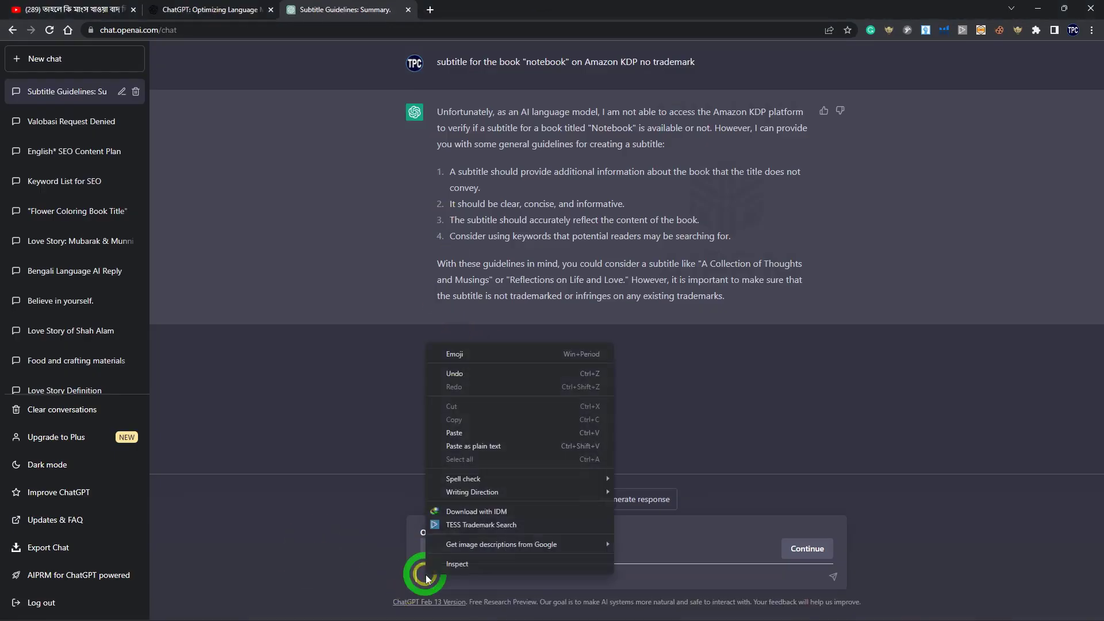
{"action": "left_click", "coordinate": [455, 433]}
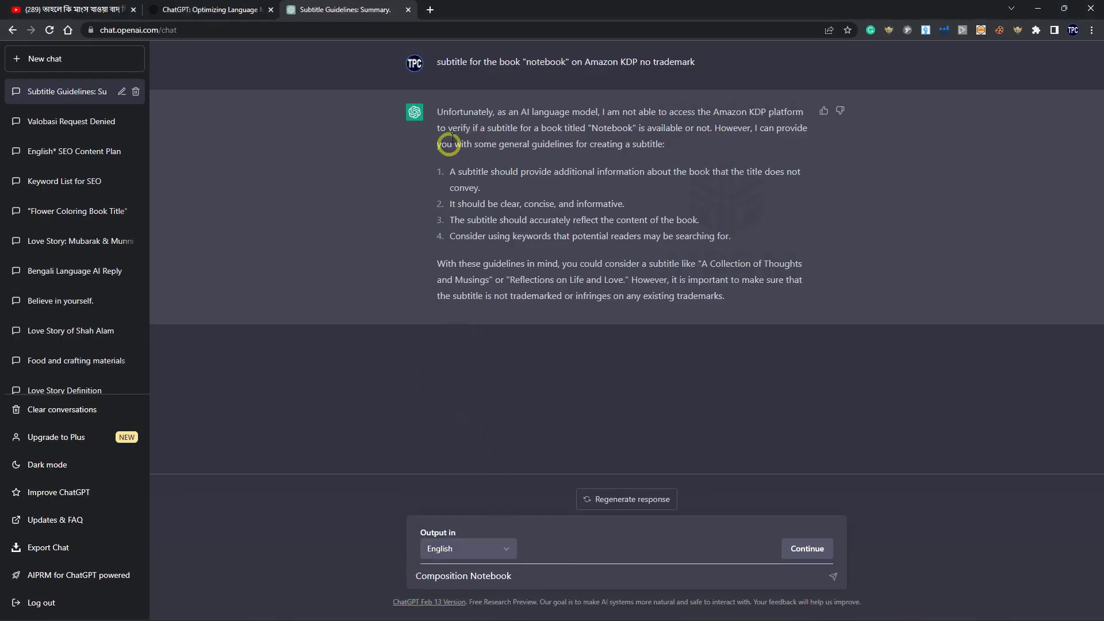
Step: Copy the previously sent "notebook" subtitle request and paste it after "Composition Notebook" in the message field
{"action": "left_click_drag", "start_coordinate": [437, 61], "coordinate": [519, 58]}
{"action": "left_click", "coordinate": [414, 71]}
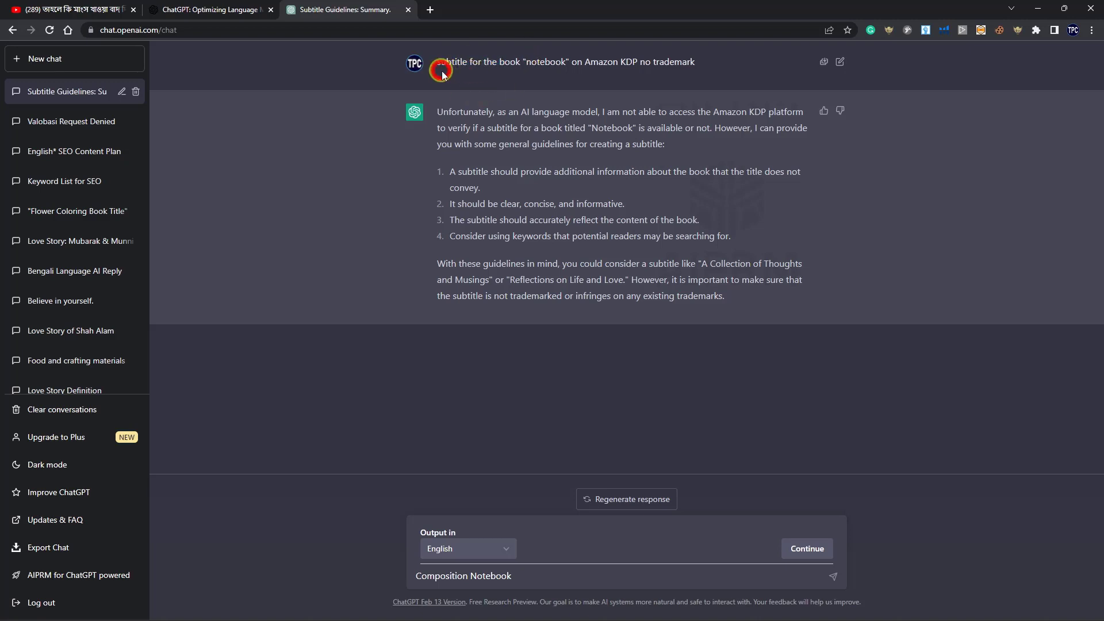
{"action": "left_click_drag", "start_coordinate": [438, 55], "coordinate": [698, 59]}
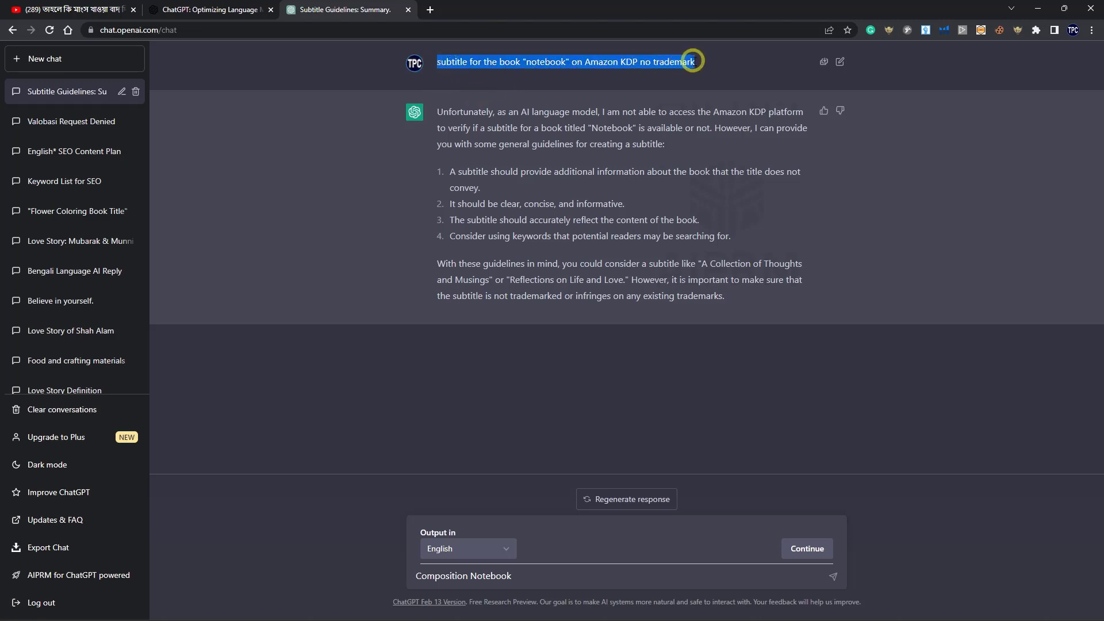
{"action": "right_click", "coordinate": [588, 57]}
{"action": "left_click", "coordinate": [585, 106]}
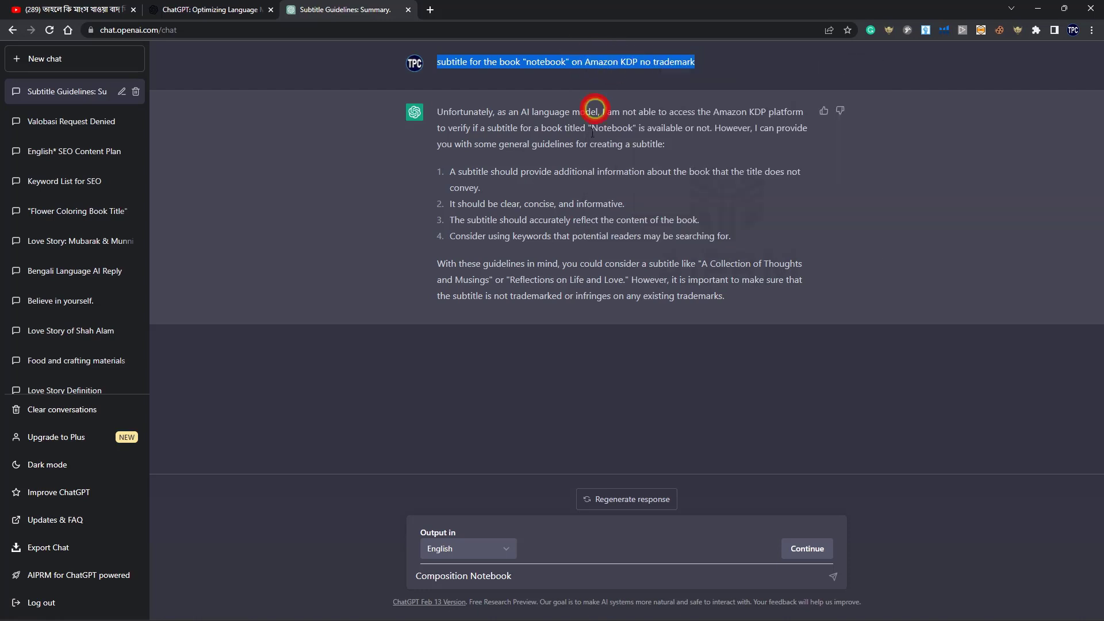
{"action": "left_click", "coordinate": [528, 575]}
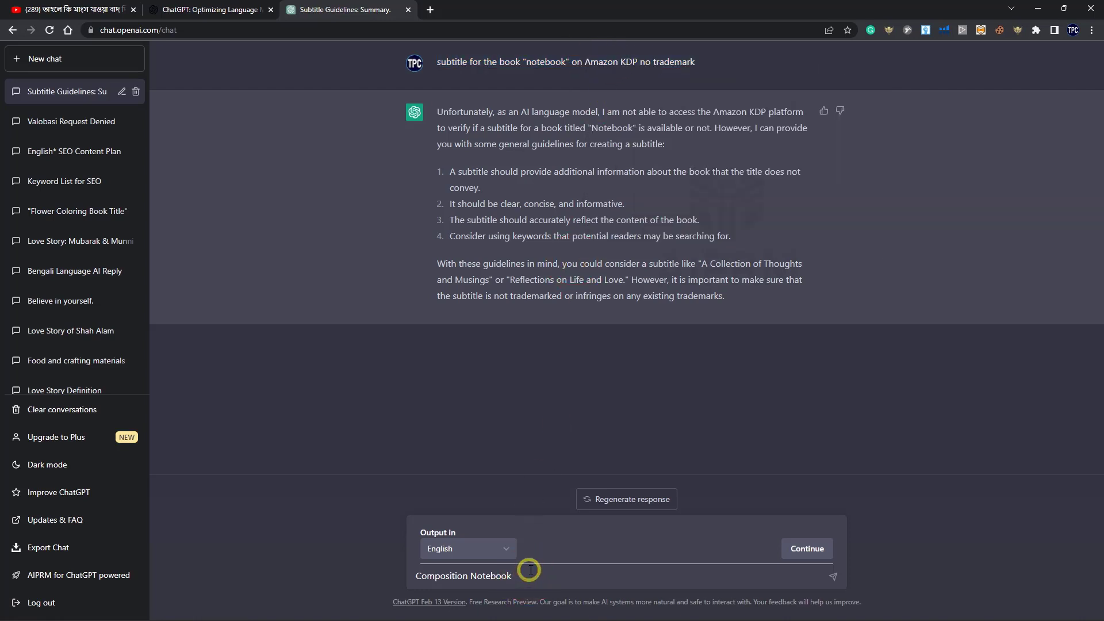
{"action": "key", "text": "ctrl+v"}
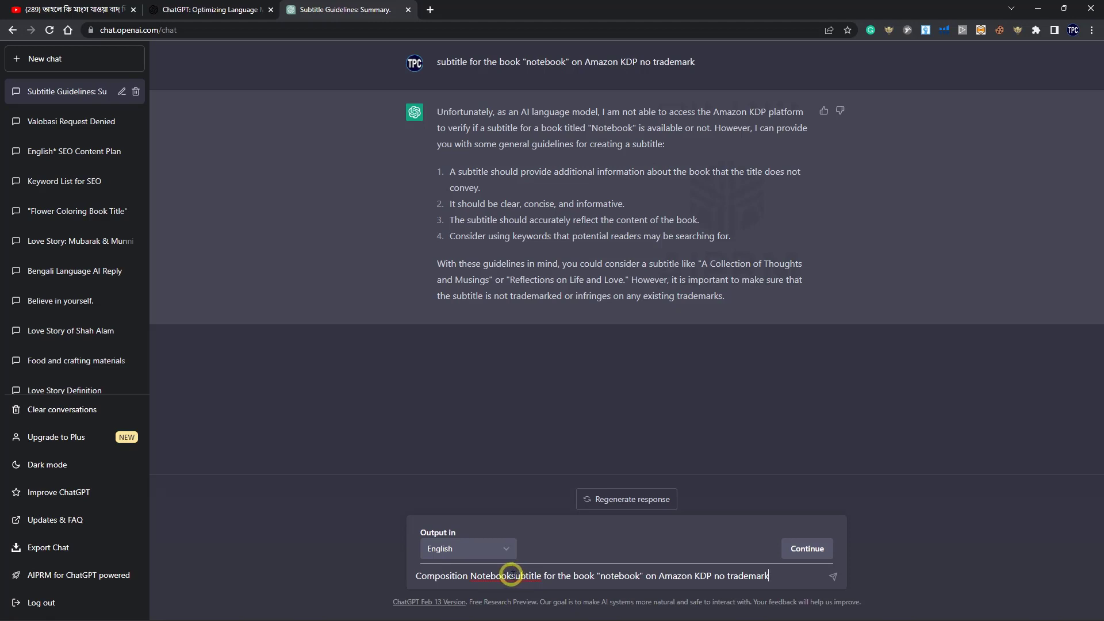
Step: Move "Composition Notebook" from the start of the draft into the quotation marks, replacing "notebook"
{"action": "left_click_drag", "start_coordinate": [510, 575], "coordinate": [411, 578]}
{"action": "key", "text": "ctrl+c"}
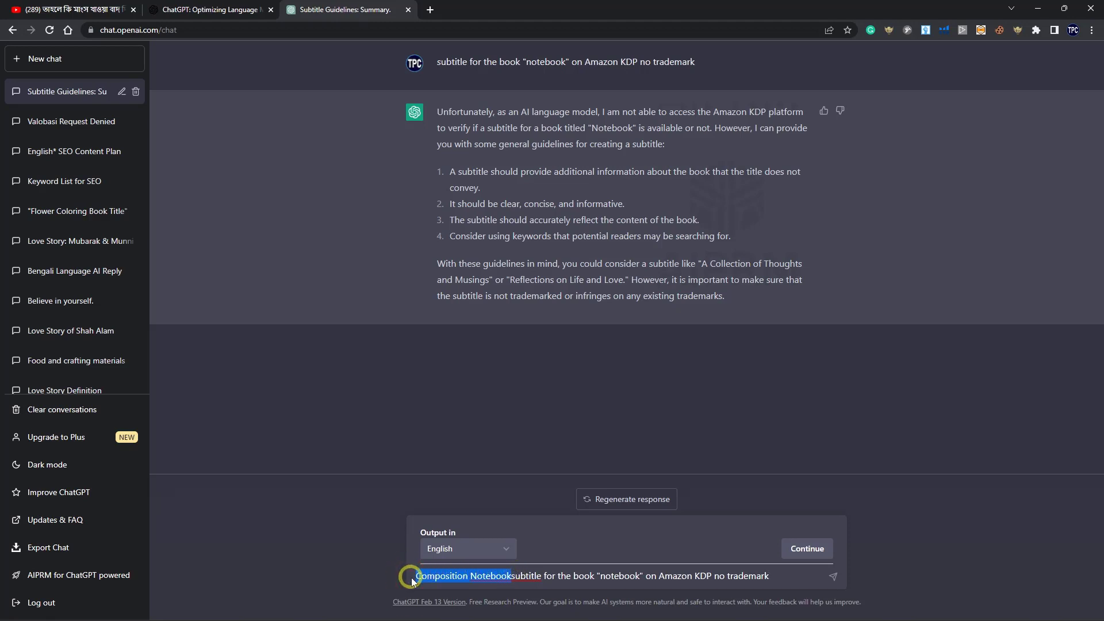
{"action": "key", "text": "BackSpace"}
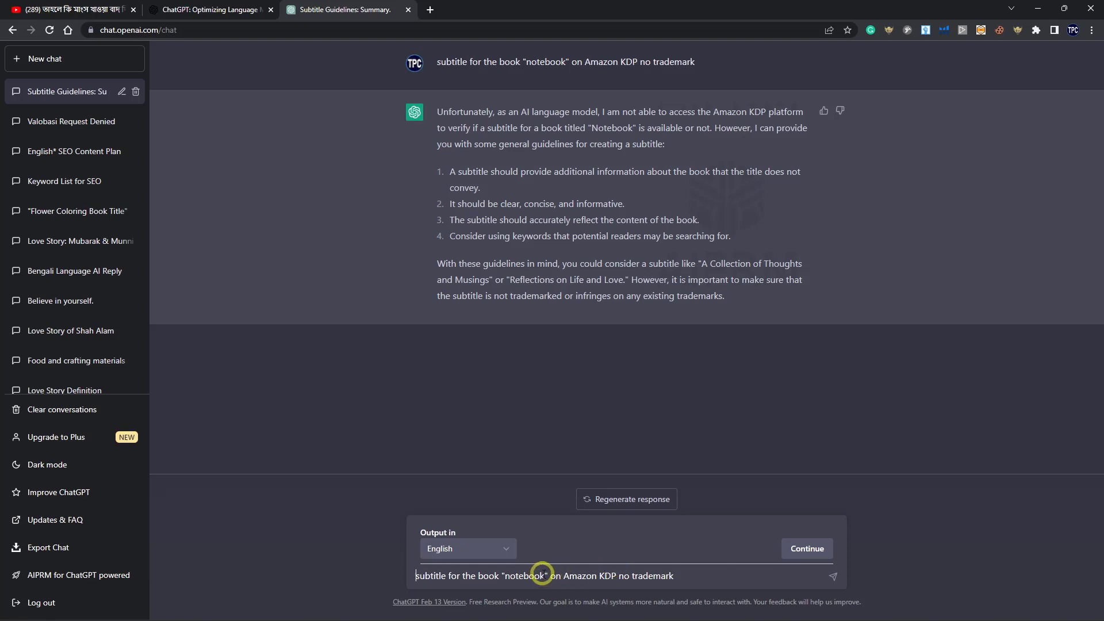
{"action": "left_click_drag", "start_coordinate": [542, 575], "coordinate": [507, 575]}
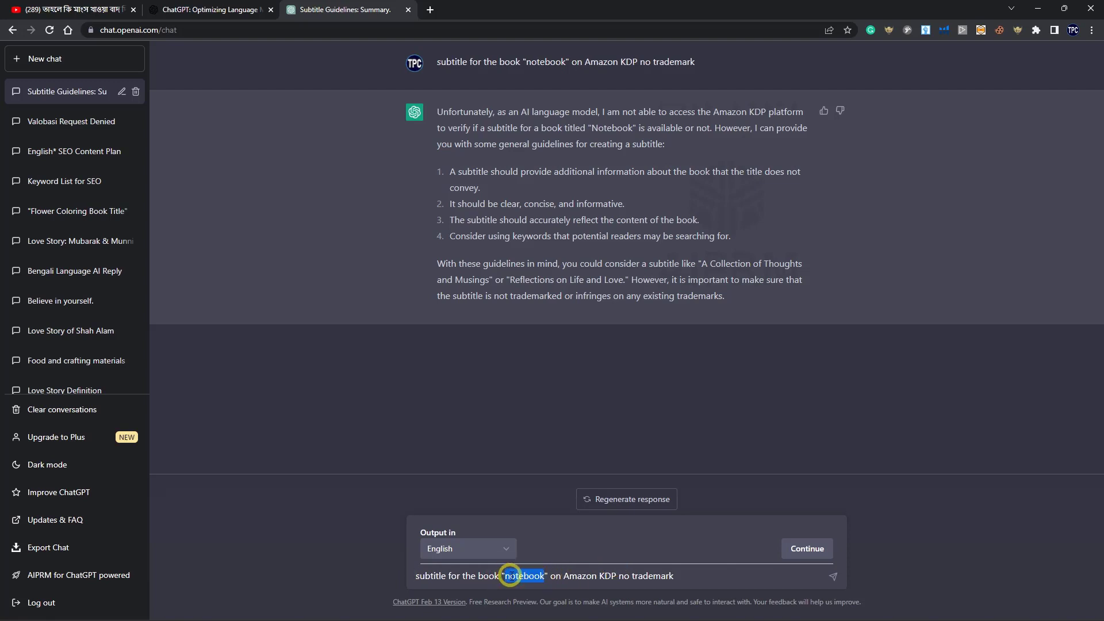
{"action": "key", "text": "ctrl+v"}
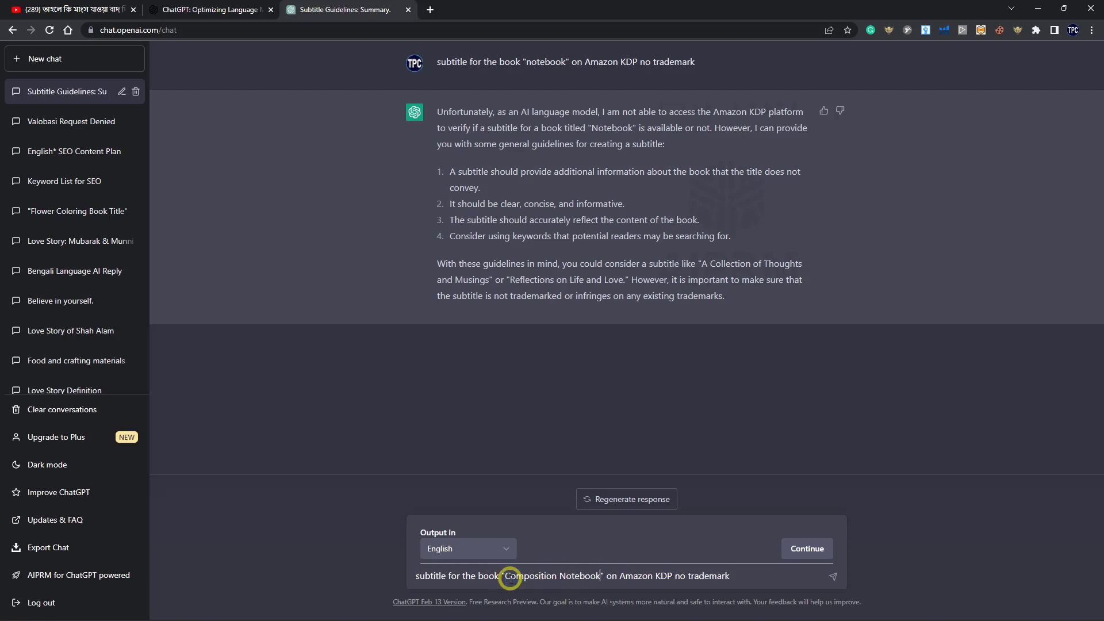
Step: Have ChatGPT continue its previous response, accepting the loss of the drafted prompt
{"action": "left_click", "coordinate": [810, 549]}
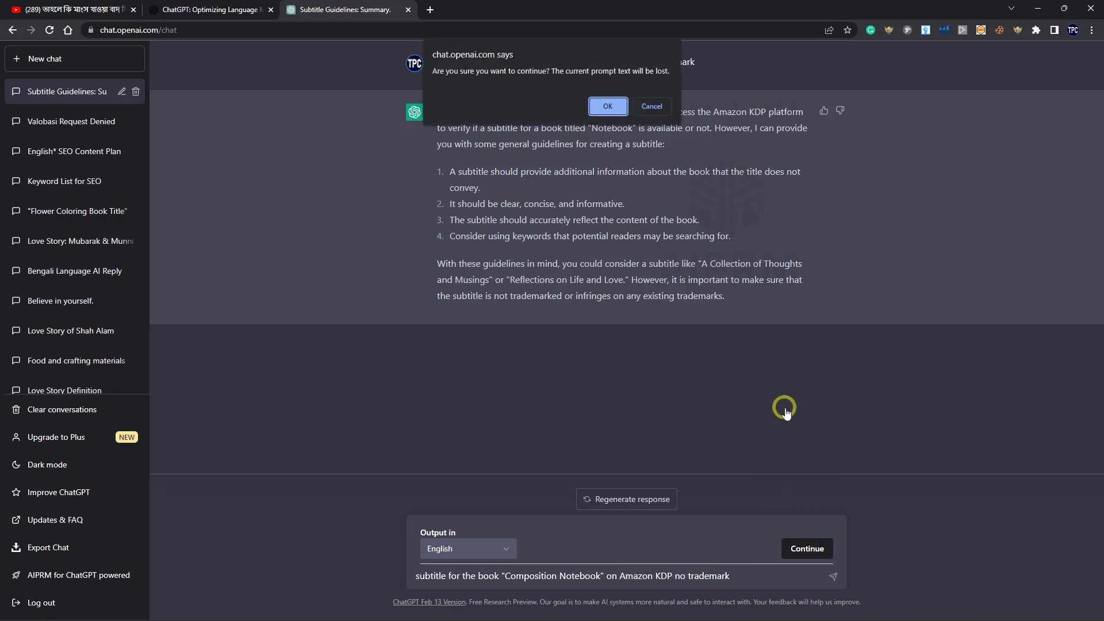
{"action": "left_click", "coordinate": [609, 106]}
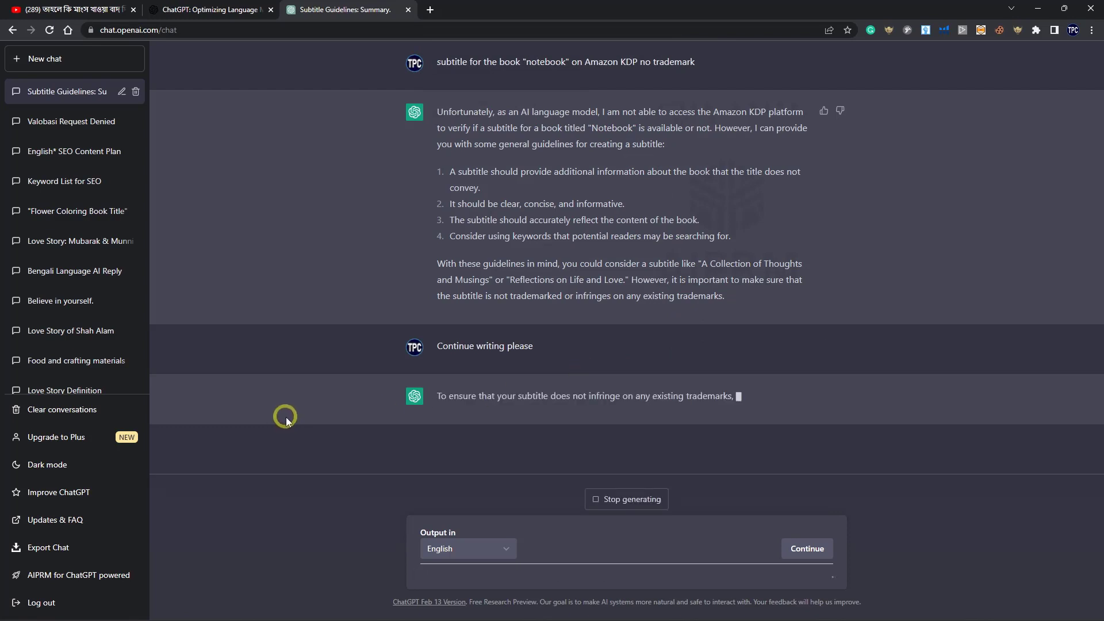
Step: Begin a new prompt in the message field with the words "can you give me"
{"action": "left_click", "coordinate": [427, 567]}
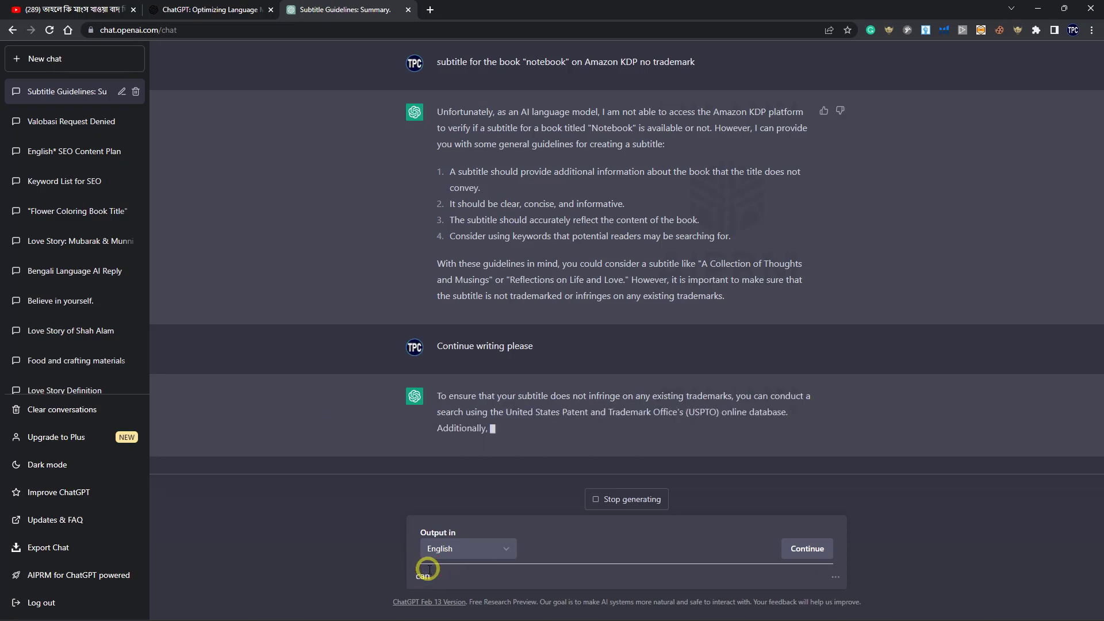
{"action": "type", "text": "can yiou"}
{"action": "key", "text": "BackSpace"}
{"action": "key", "text": "BackSpace"}
{"action": "key", "text": "BackSpace"}
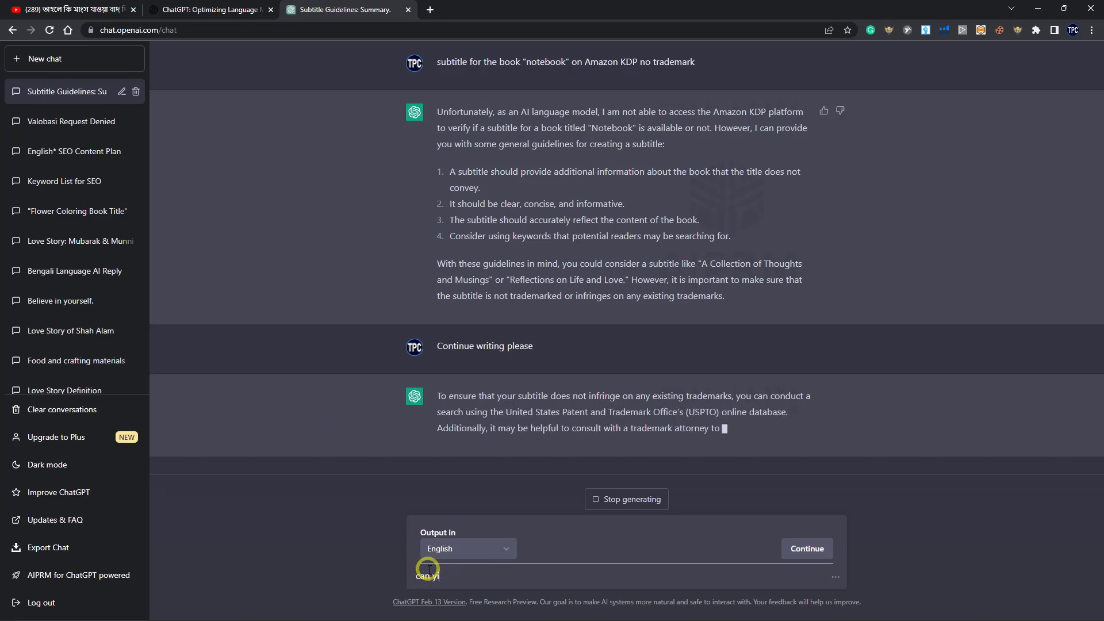
{"action": "type", "text": "o"}
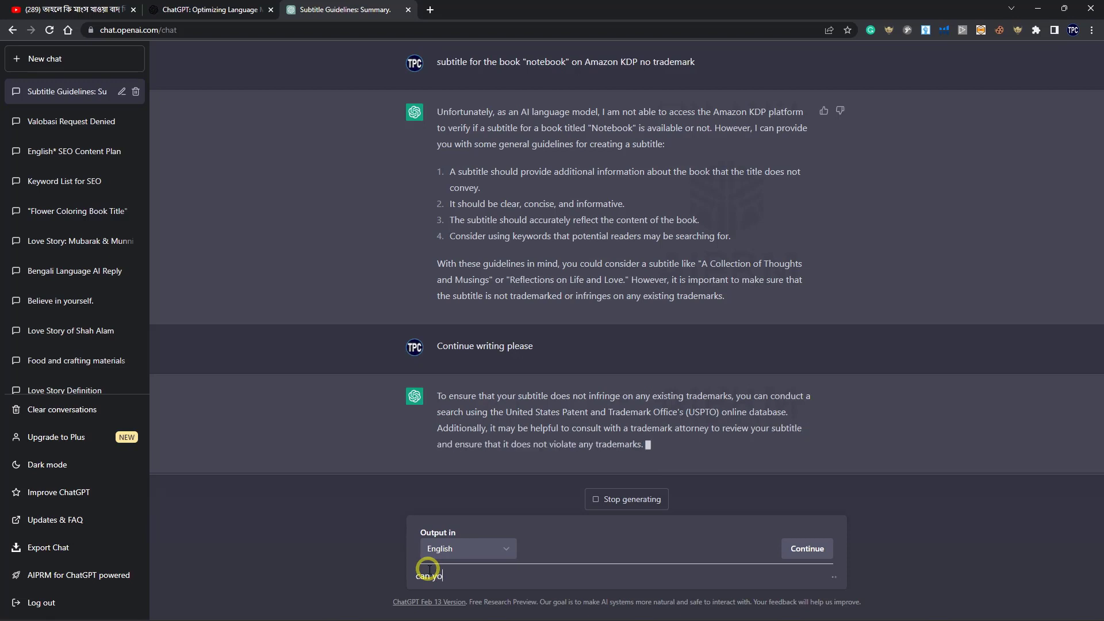
{"action": "type", "text": "u"}
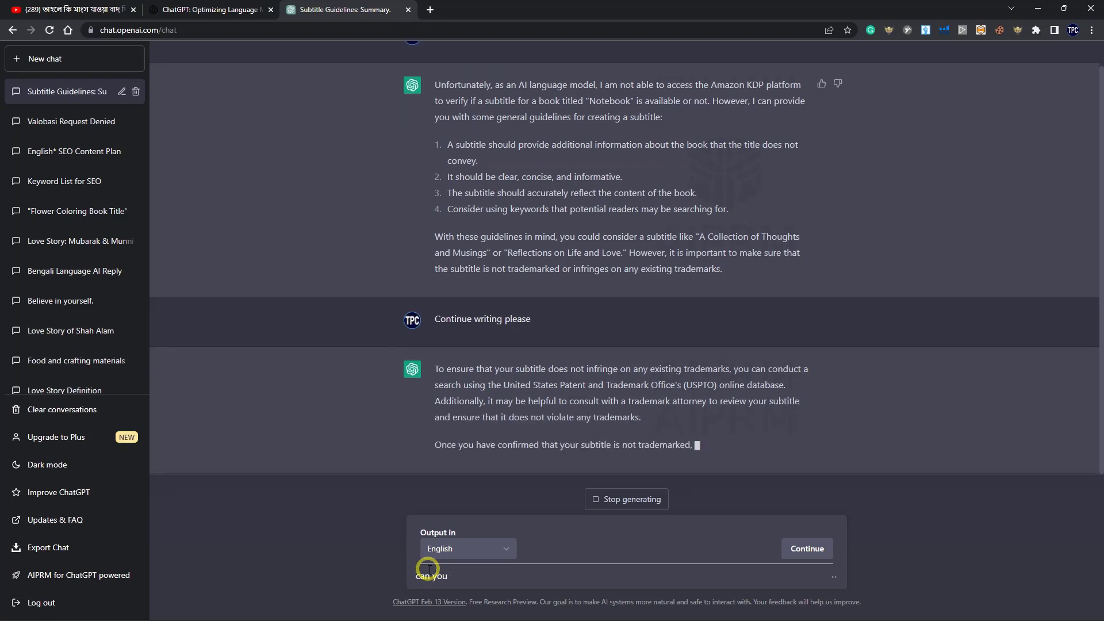
{"action": "type", "text": " give me"}
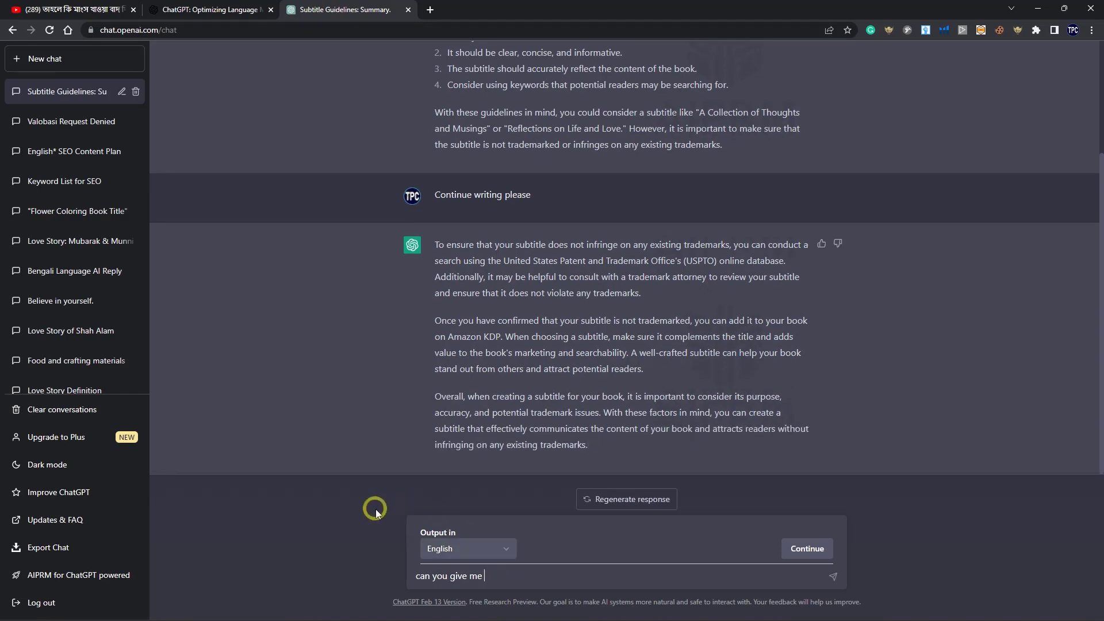
Step: Look back at the original "notebook" subtitle request and start a new chat
{"action": "scroll", "coordinate": [357, 434], "scroll_direction": "up", "scroll_amount": 3}
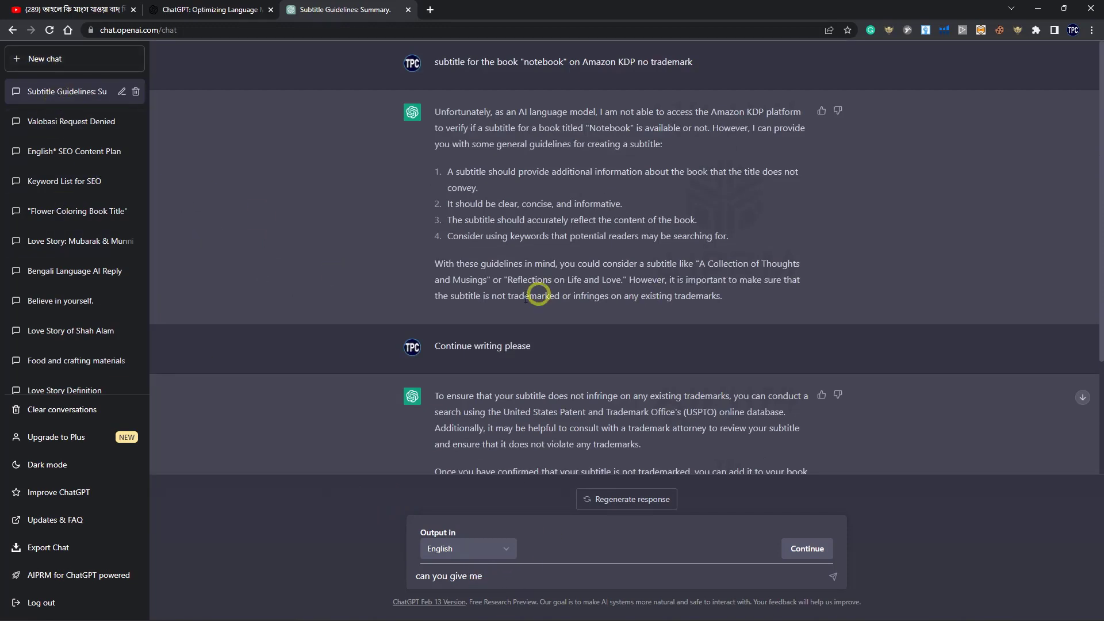
{"action": "left_click_drag", "start_coordinate": [435, 62], "coordinate": [649, 63]}
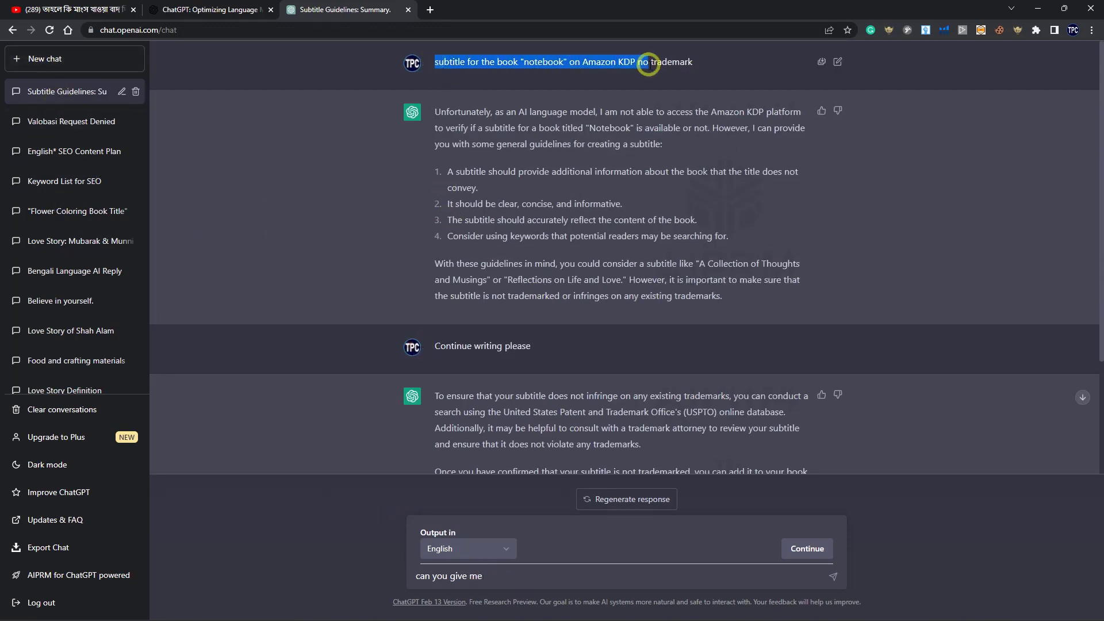
{"action": "left_click", "coordinate": [343, 300]}
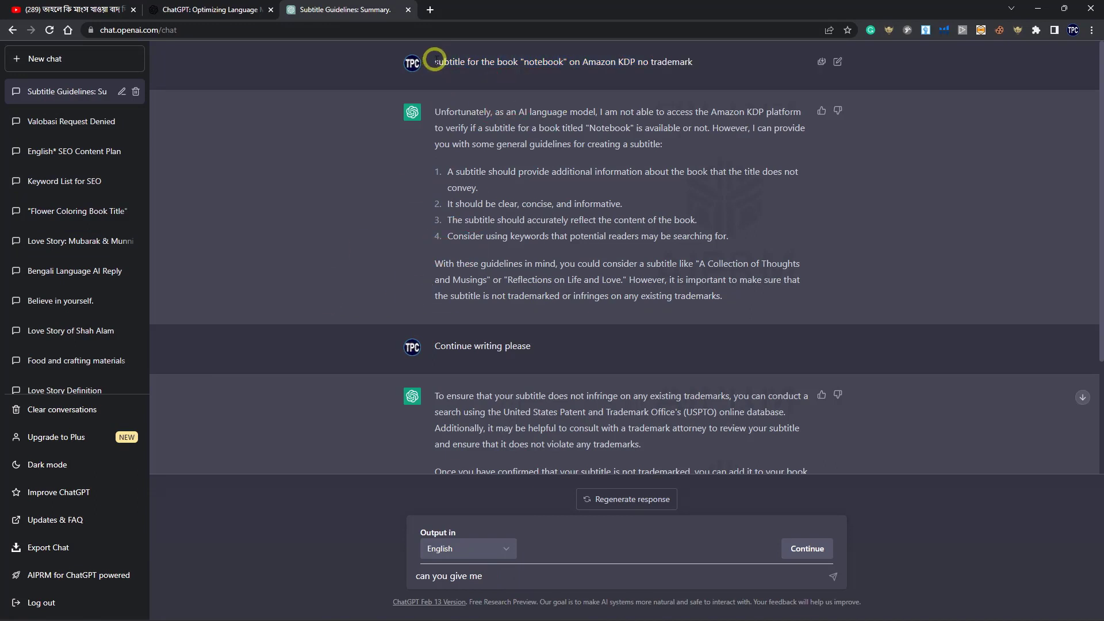
{"action": "left_click", "coordinate": [83, 69]}
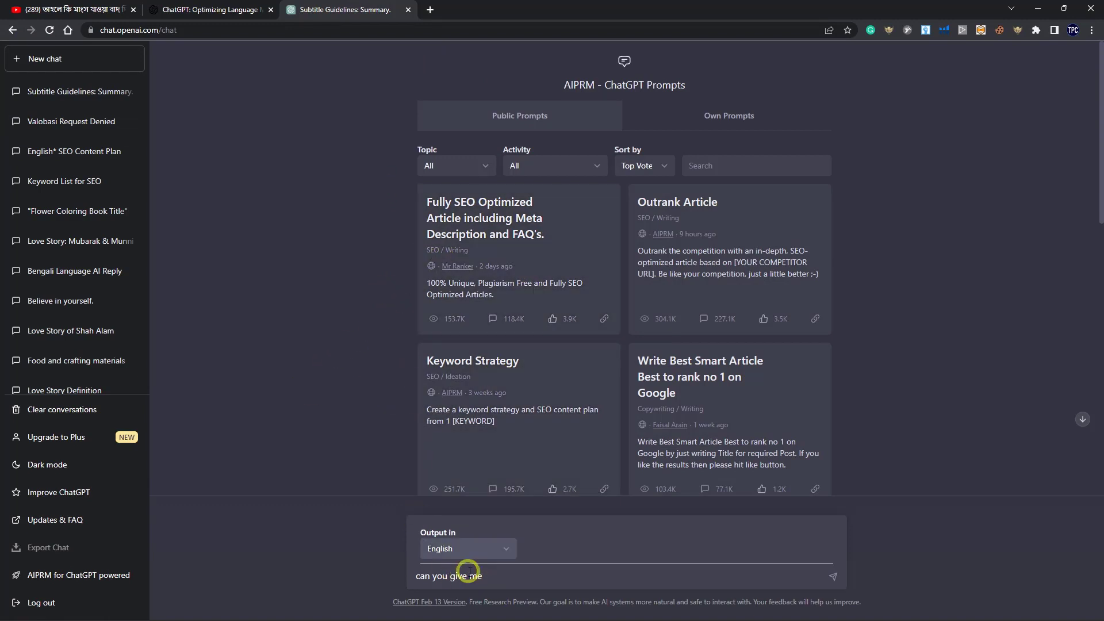
{"action": "right_click", "coordinate": [507, 577]}
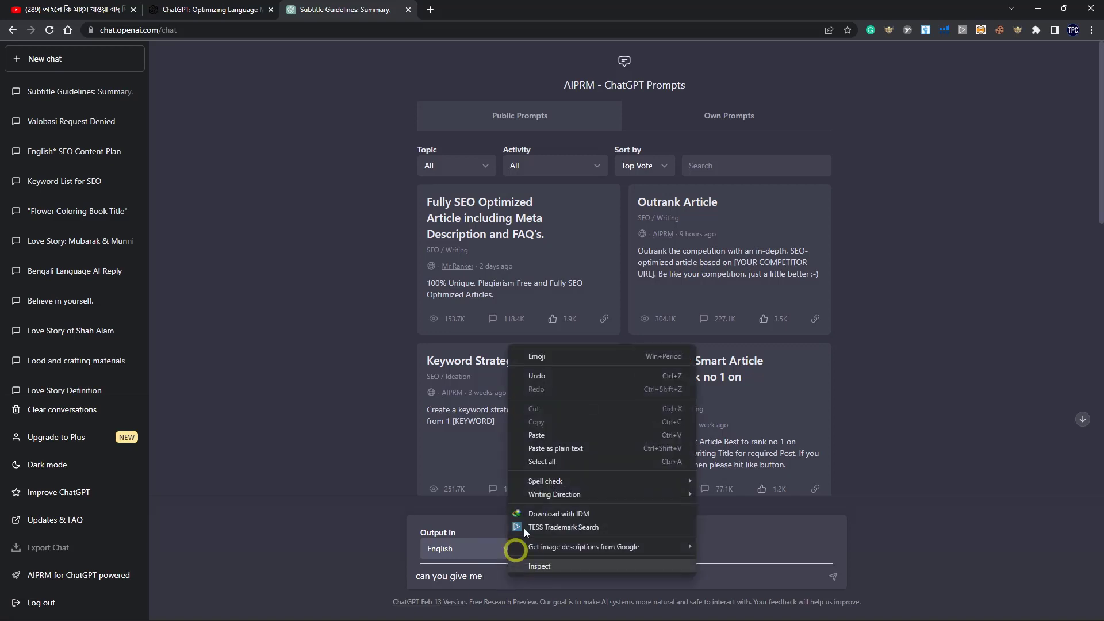
{"action": "left_click", "coordinate": [554, 426]}
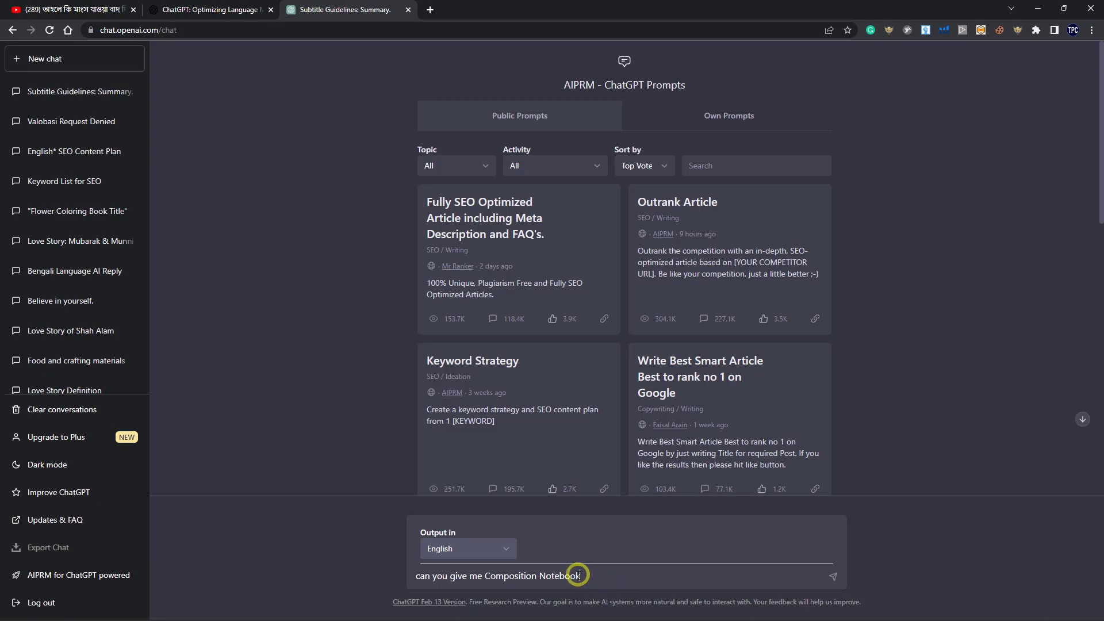
{"action": "left_click_drag", "start_coordinate": [579, 575], "coordinate": [485, 575]}
{"action": "key", "text": "ctrl+c"}
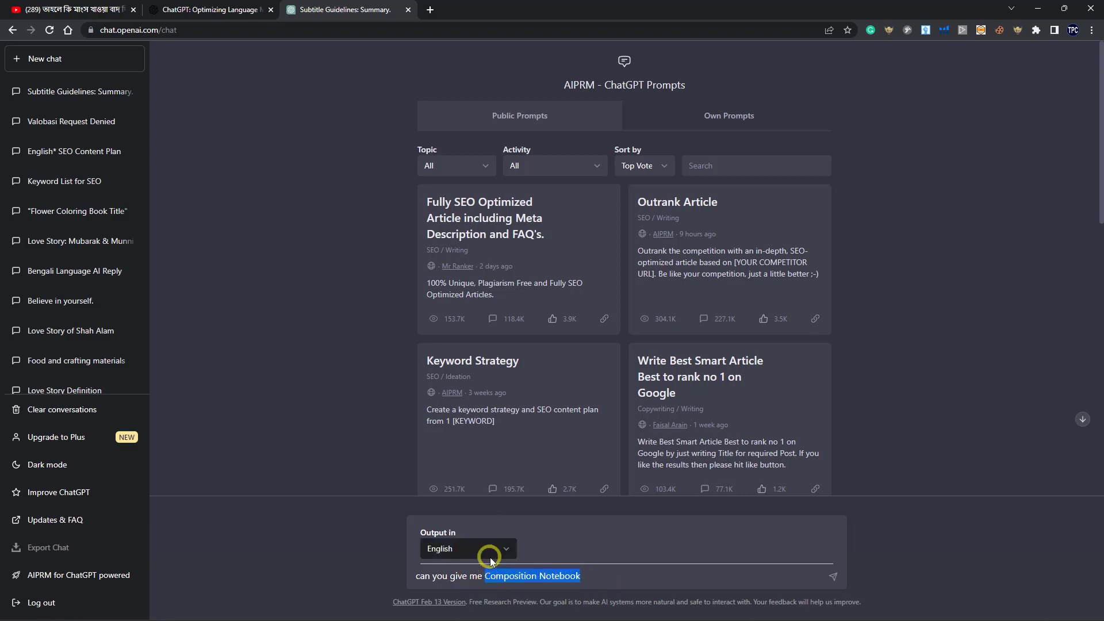
{"action": "key", "text": "BackSpace"}
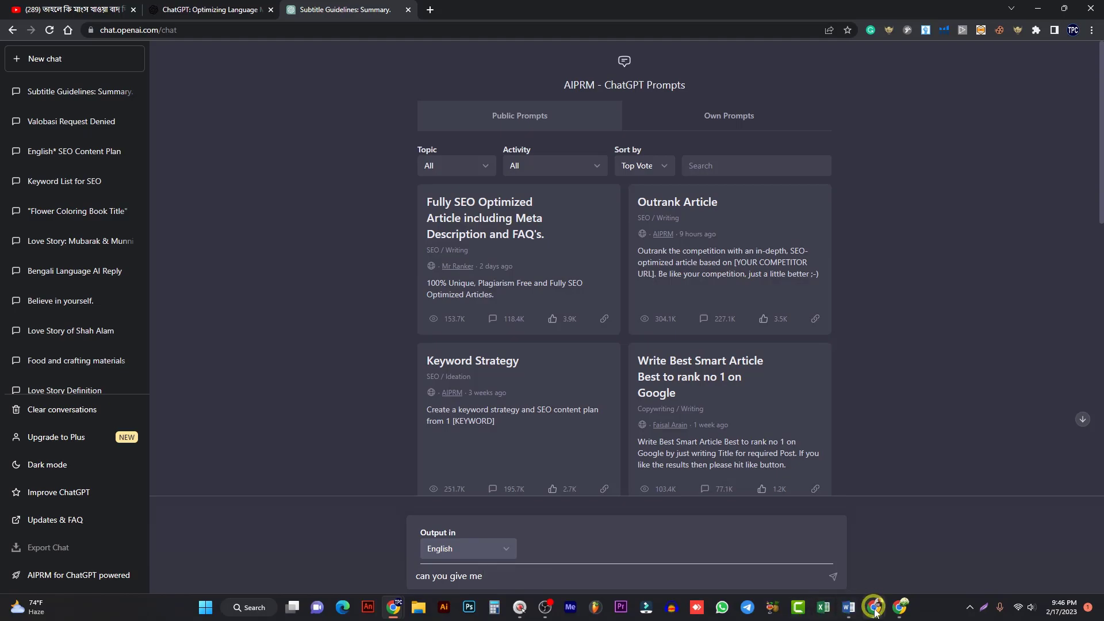
Step: In the Word document, replace "letter tracing Book for Kids" with "Composition Notebook" in the subtitle prompt and copy that line
{"action": "left_click", "coordinate": [849, 607]}
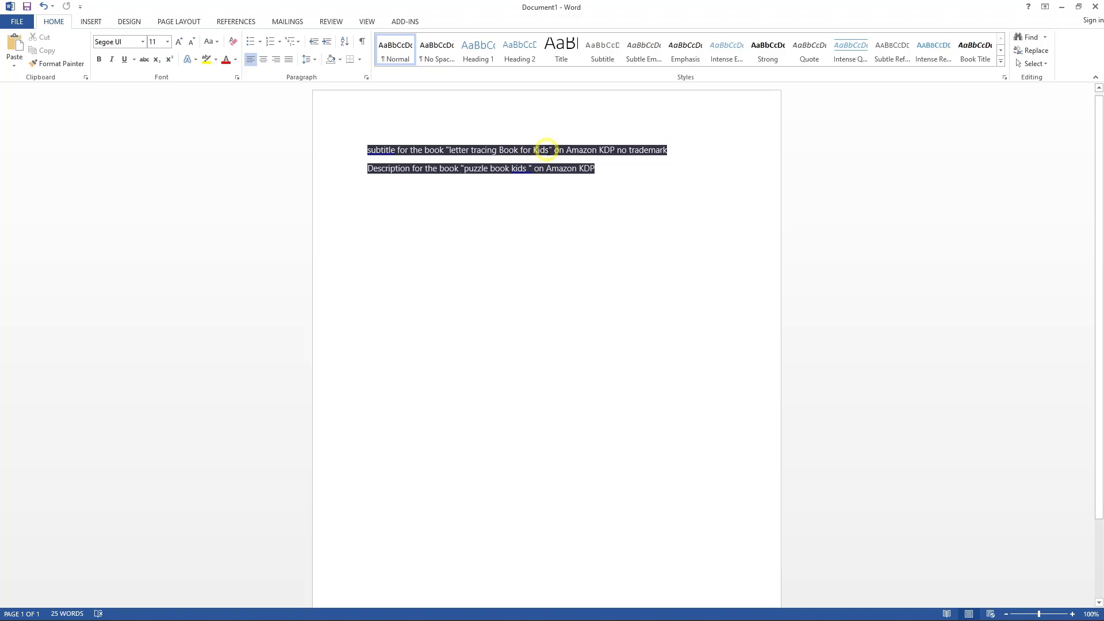
{"action": "left_click_drag", "start_coordinate": [547, 148], "coordinate": [452, 148]}
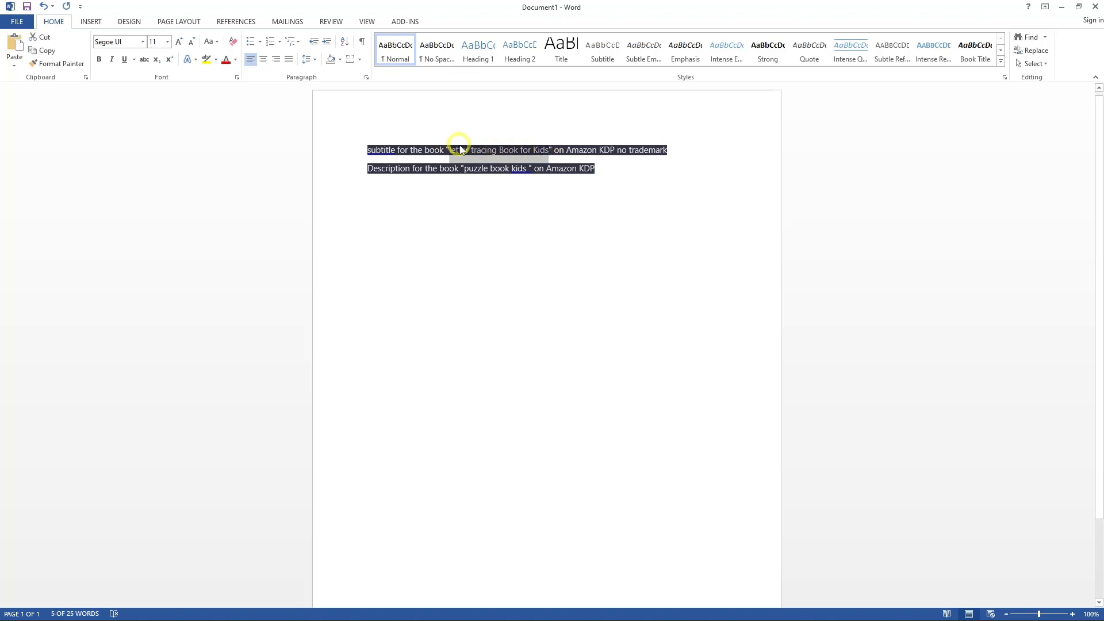
{"action": "key", "text": "ctrl+v"}
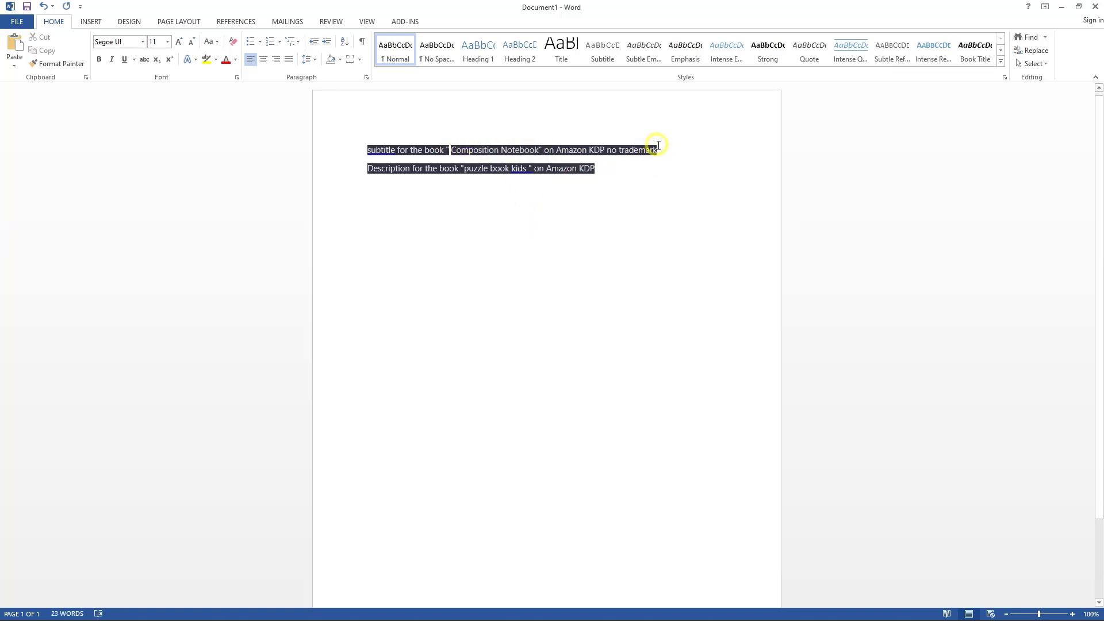
{"action": "left_click_drag", "start_coordinate": [659, 145], "coordinate": [350, 119]}
{"action": "key", "text": "ctrl+c"}
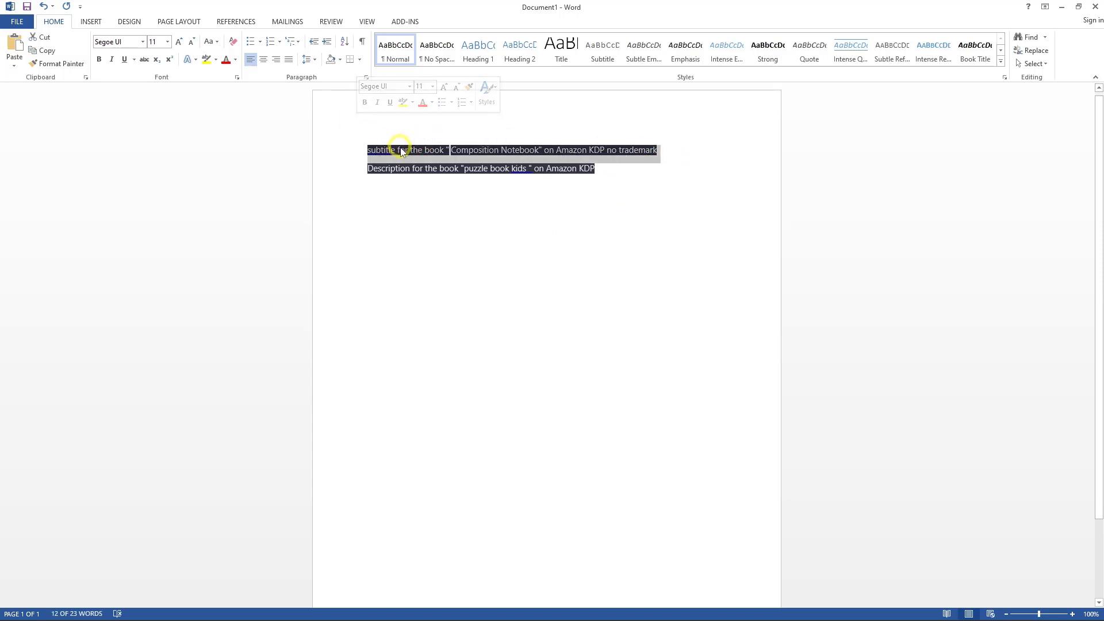
Step: Switch back to ChatGPT, add the copied prompt after "can you give me" without "no trademark", and send it
{"action": "mouse_move", "coordinate": [624, 618]}
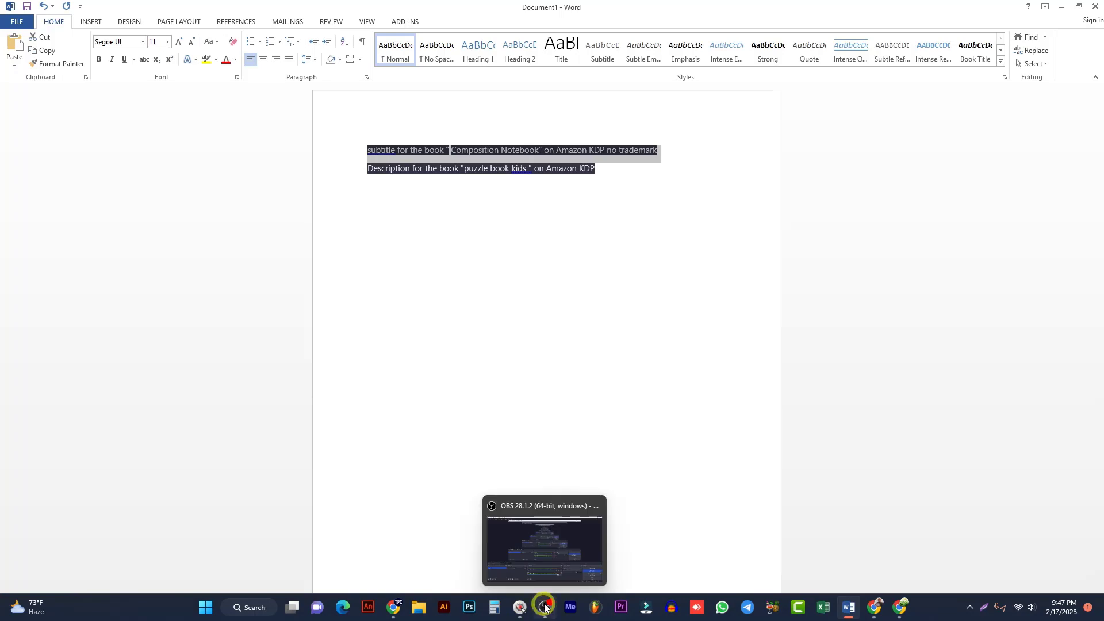
{"action": "mouse_move", "coordinate": [391, 609]}
{"action": "left_click", "coordinate": [337, 547]}
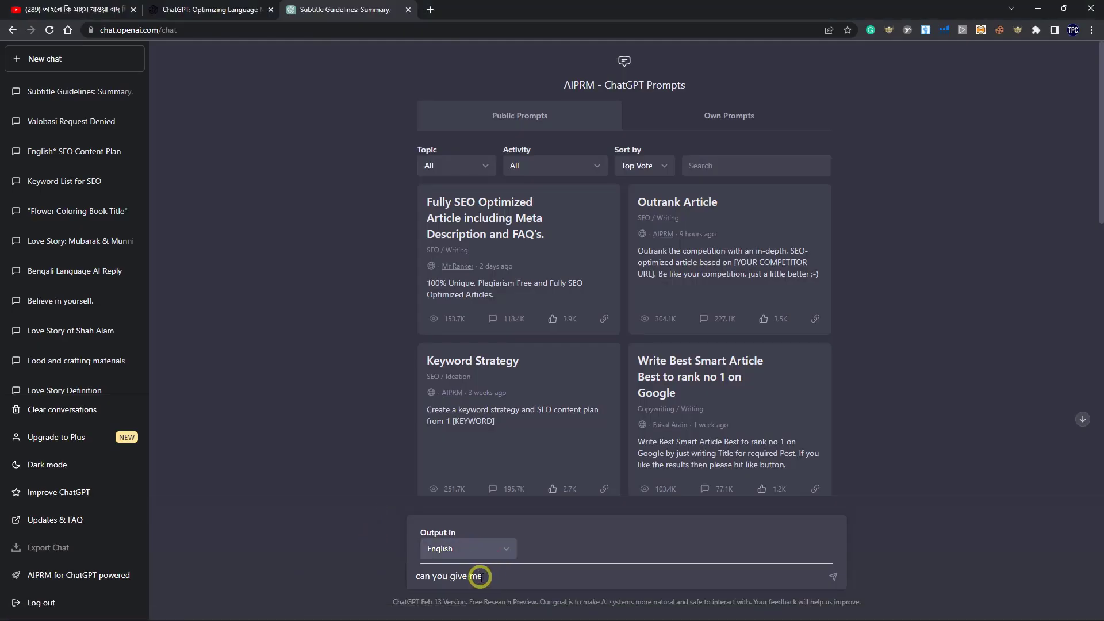
{"action": "key", "text": "ctrl+v"}
{"action": "left_click_drag", "start_coordinate": [826, 573], "coordinate": [745, 575]}
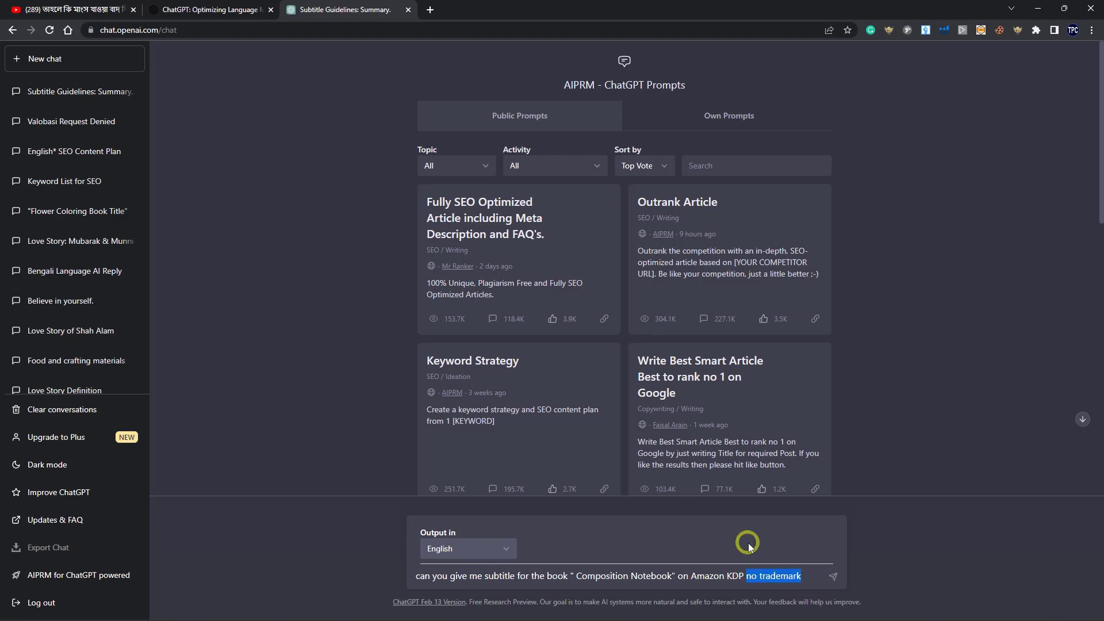
{"action": "key", "text": "BackSpace"}
{"action": "left_click", "coordinate": [833, 576]}
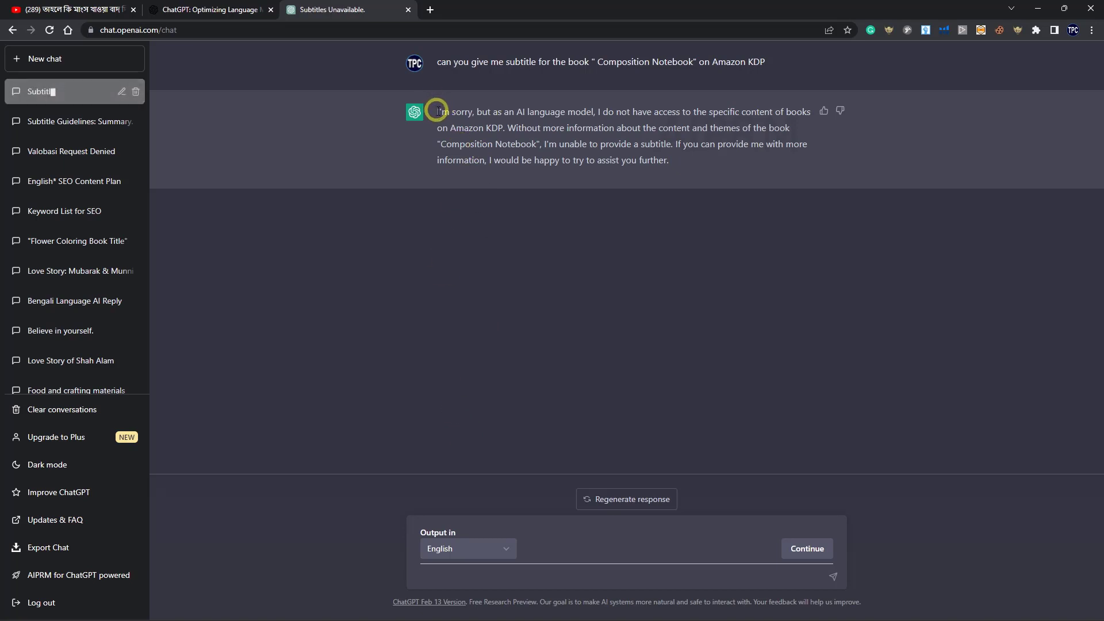
Step: Copy ChatGPT's full reply to the "Composition Notebook" subtitle request
{"action": "left_click_drag", "start_coordinate": [436, 111], "coordinate": [641, 207]}
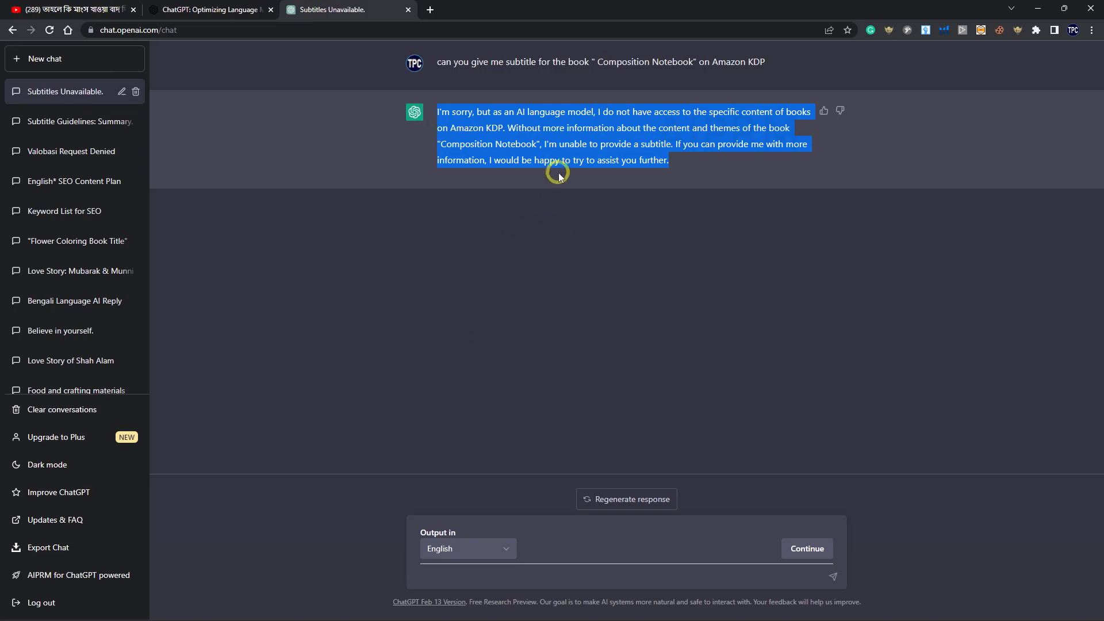
{"action": "right_click", "coordinate": [574, 163]}
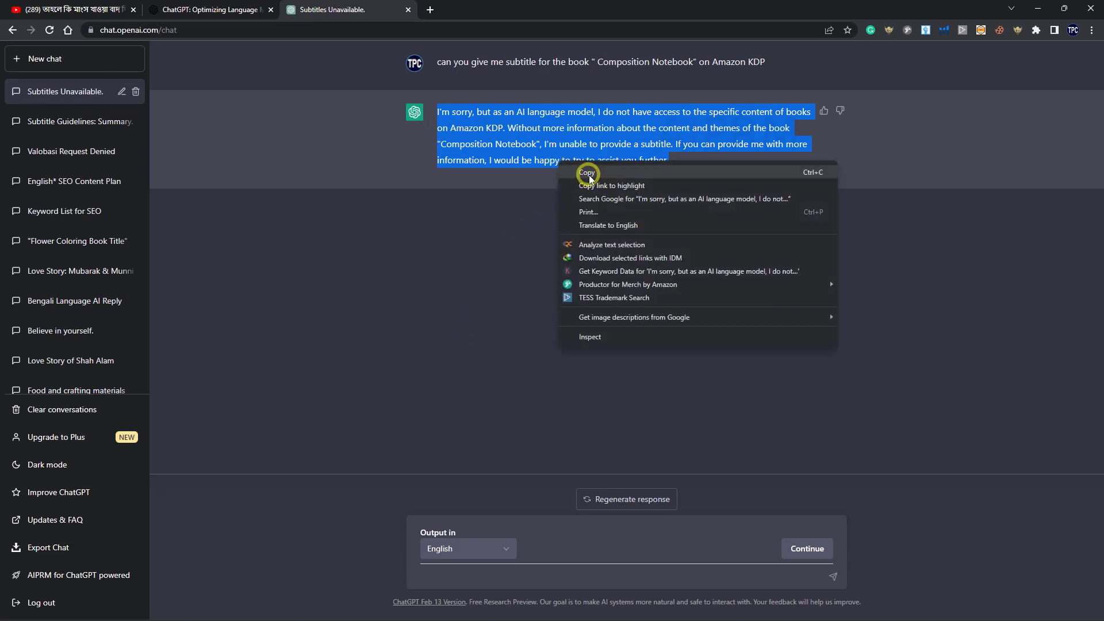
{"action": "left_click", "coordinate": [583, 173]}
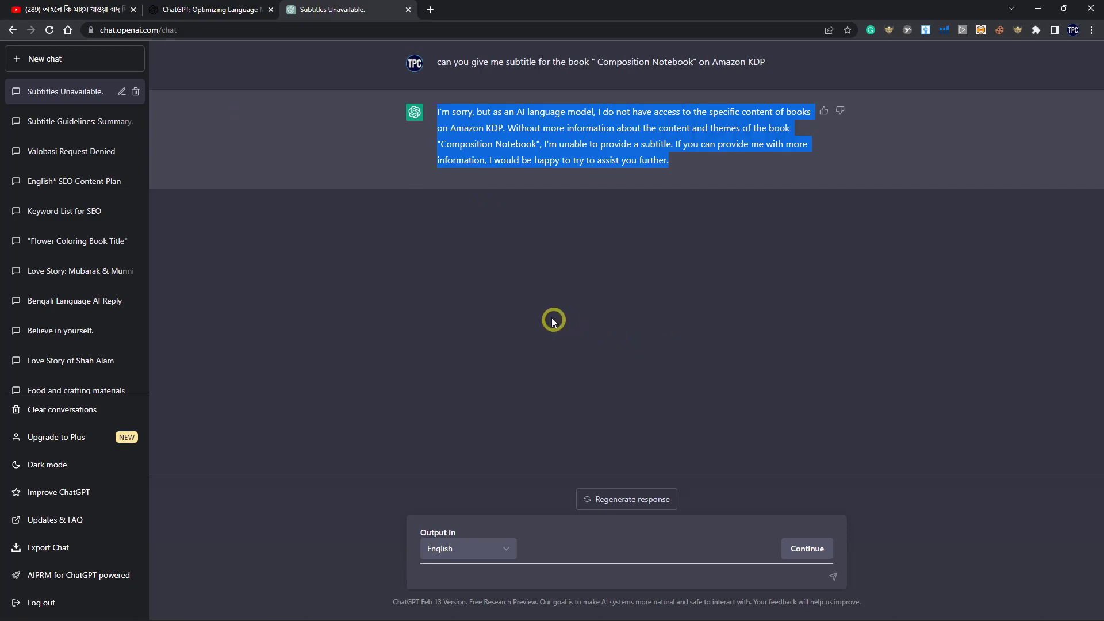
Step: Open a new blank browser tab and return to the ChatGPT conversation
{"action": "left_click", "coordinate": [429, 9]}
{"action": "left_click", "coordinate": [332, 32]}
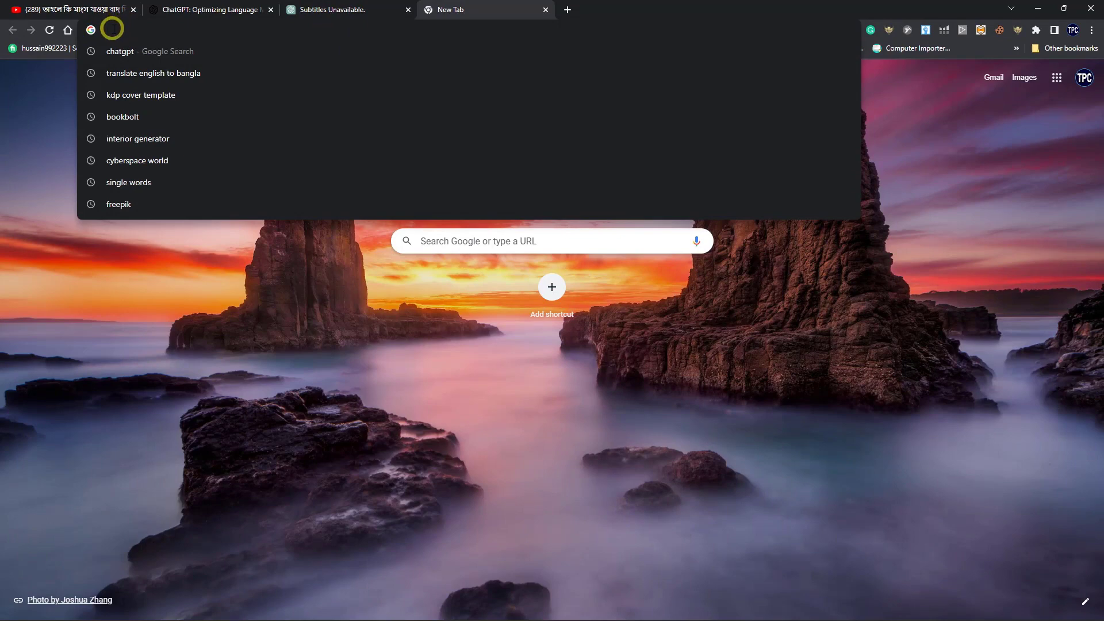
{"action": "left_click", "coordinate": [202, 264]}
{"action": "left_click", "coordinate": [327, 10]}
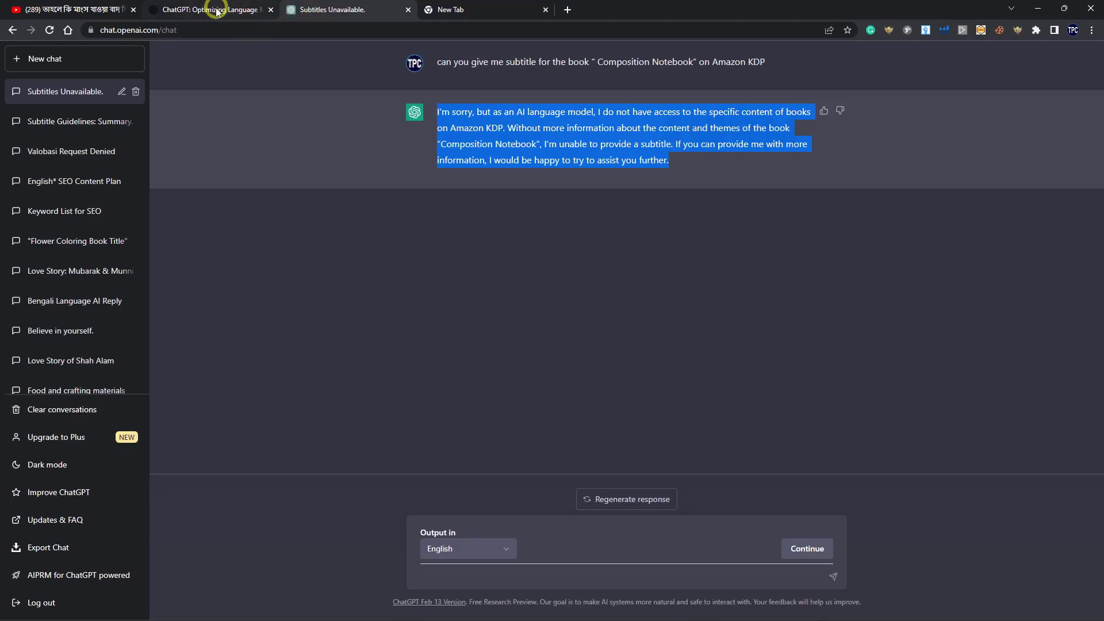
{"action": "left_click", "coordinate": [221, 10]}
{"action": "left_click", "coordinate": [345, 10]}
{"action": "left_click", "coordinate": [555, 308]}
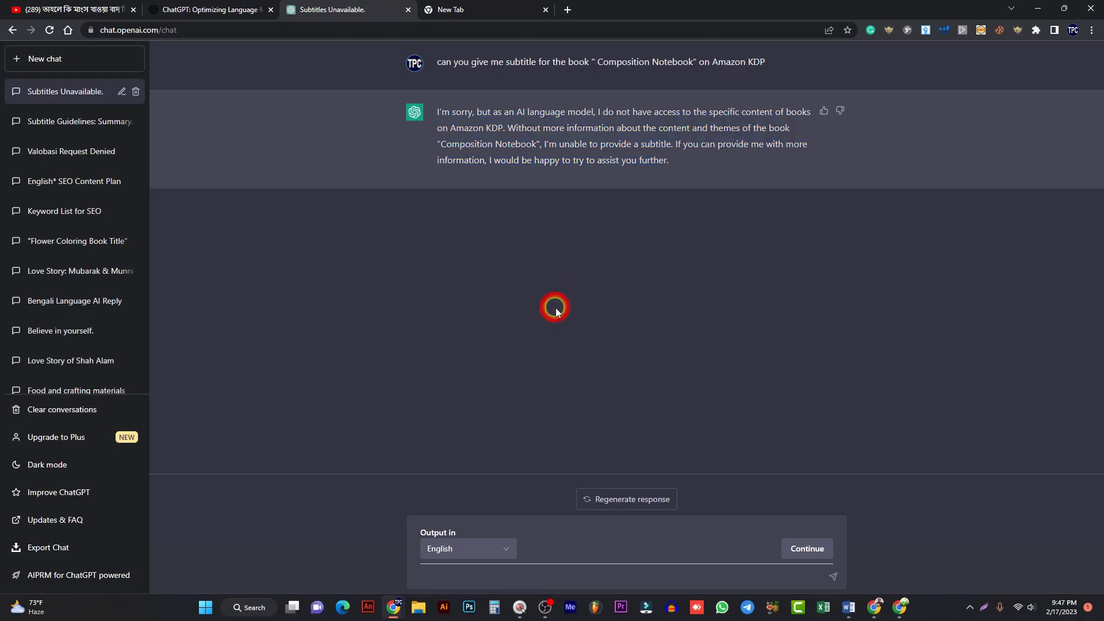
Step: Paste the copied text into the message field and clear the field again
{"action": "right_click", "coordinate": [441, 575]}
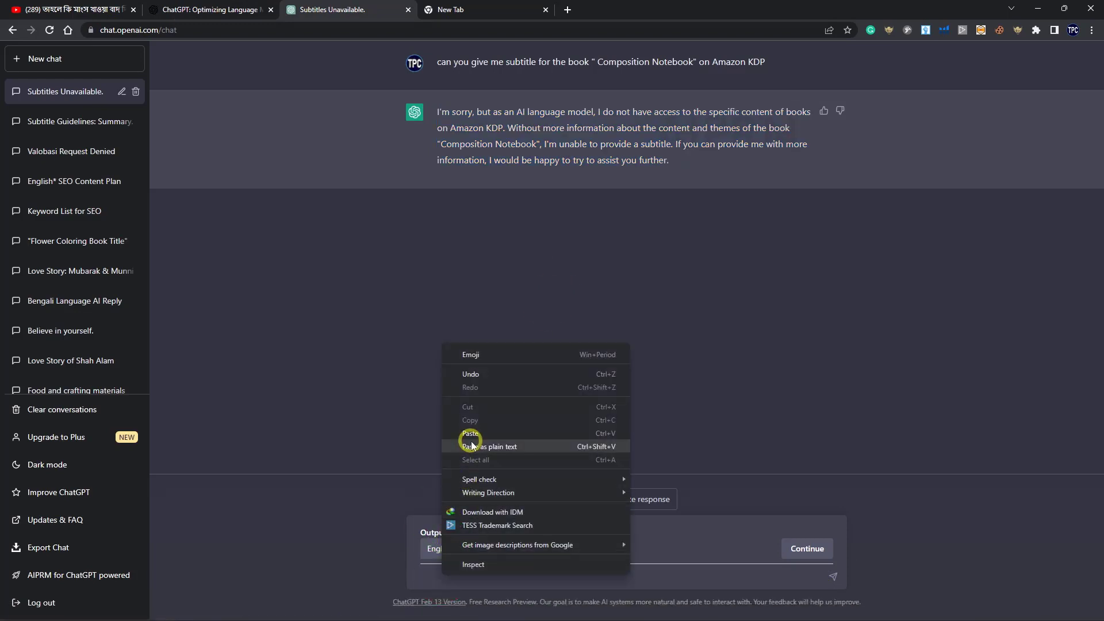
{"action": "left_click", "coordinate": [470, 435]}
{"action": "left_click_drag", "start_coordinate": [562, 563], "coordinate": [402, 517]}
{"action": "key", "text": "BackSpace"}
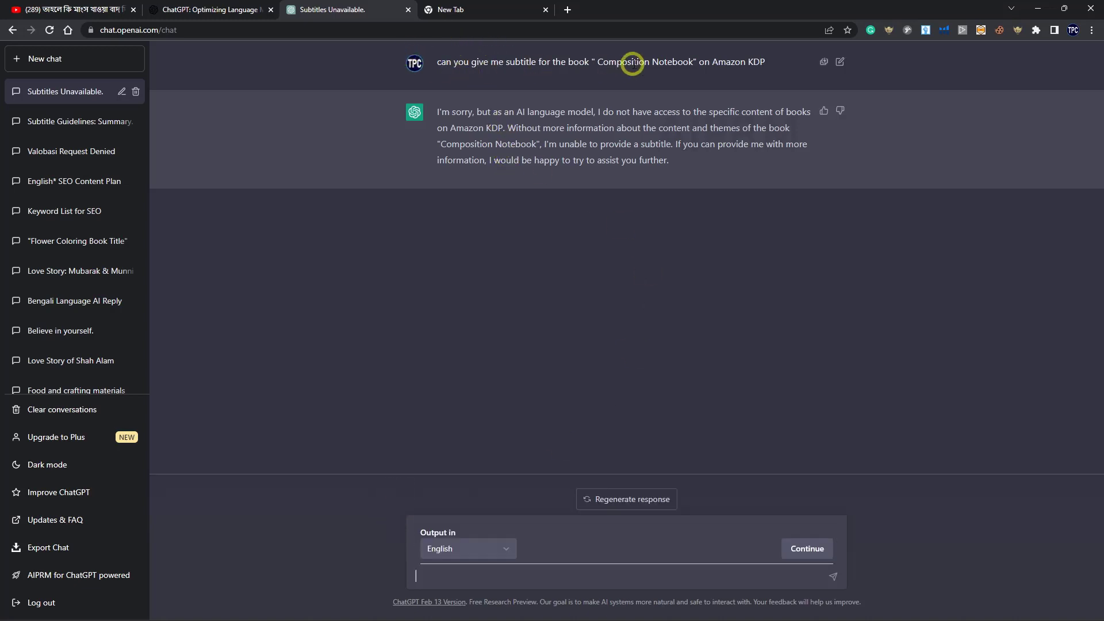
Step: Copy the sent "Composition Notebook" subtitle request and paste it into the empty message field
{"action": "left_click_drag", "start_coordinate": [437, 59], "coordinate": [740, 65]}
{"action": "right_click", "coordinate": [740, 64]}
{"action": "left_click", "coordinate": [750, 77]}
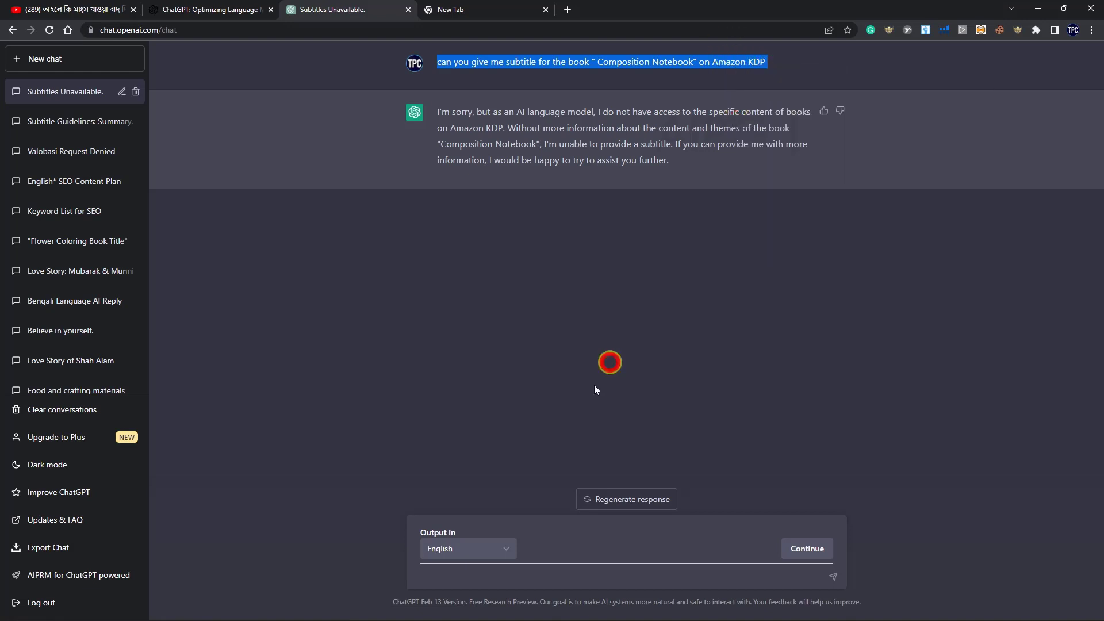
{"action": "left_click", "coordinate": [485, 572]}
{"action": "right_click", "coordinate": [486, 572]}
{"action": "left_click", "coordinate": [537, 422]}
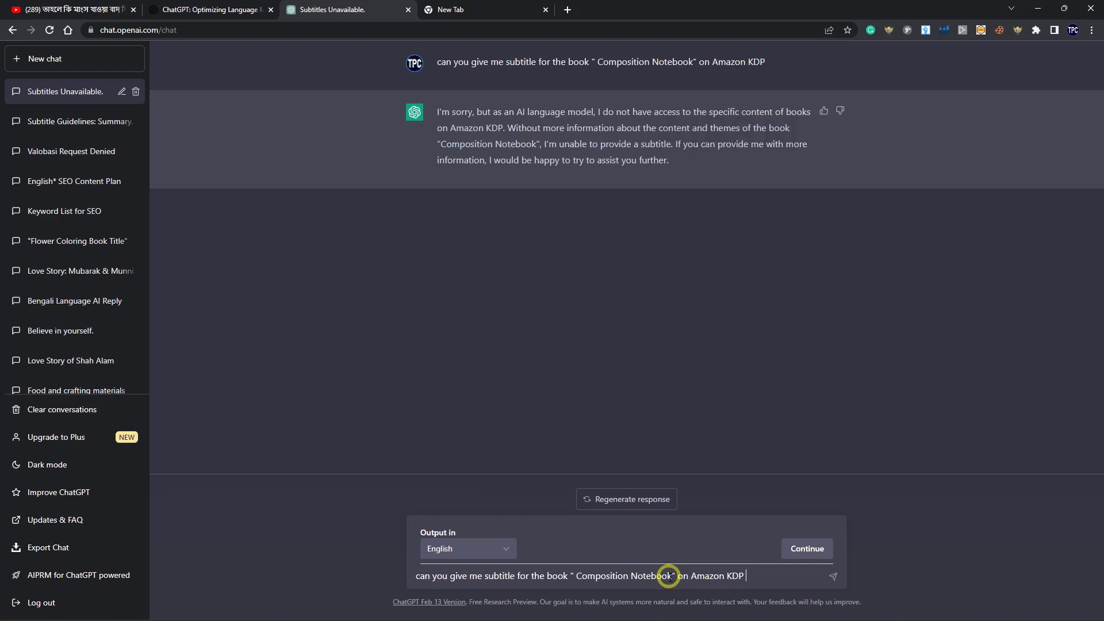
Step: Replace "Composition Notebook" in the draft with "letter tracing book for kids" and remove the opening words "can you give me"
{"action": "left_click_drag", "start_coordinate": [669, 575], "coordinate": [579, 573]}
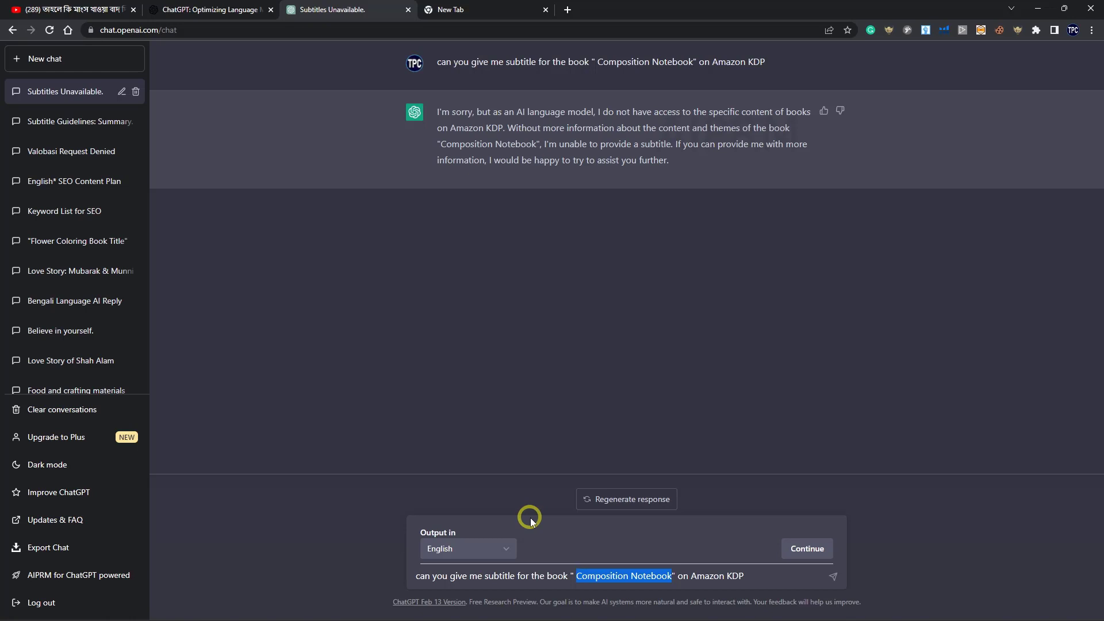
{"action": "type", "text": "le"}
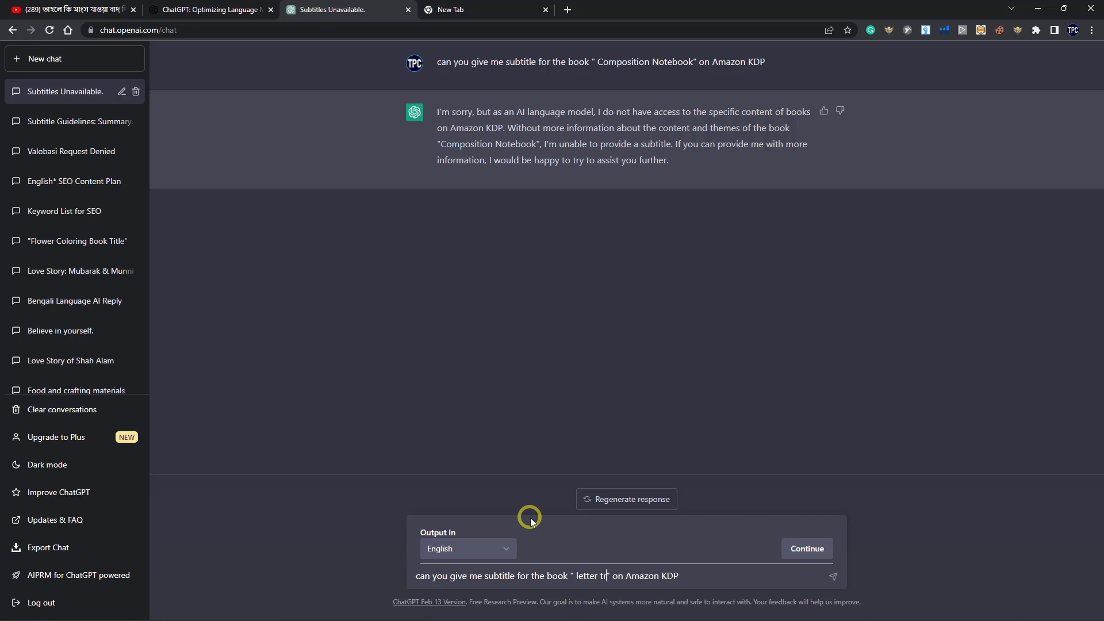
{"action": "type", "text": "tter tracing book for kids"}
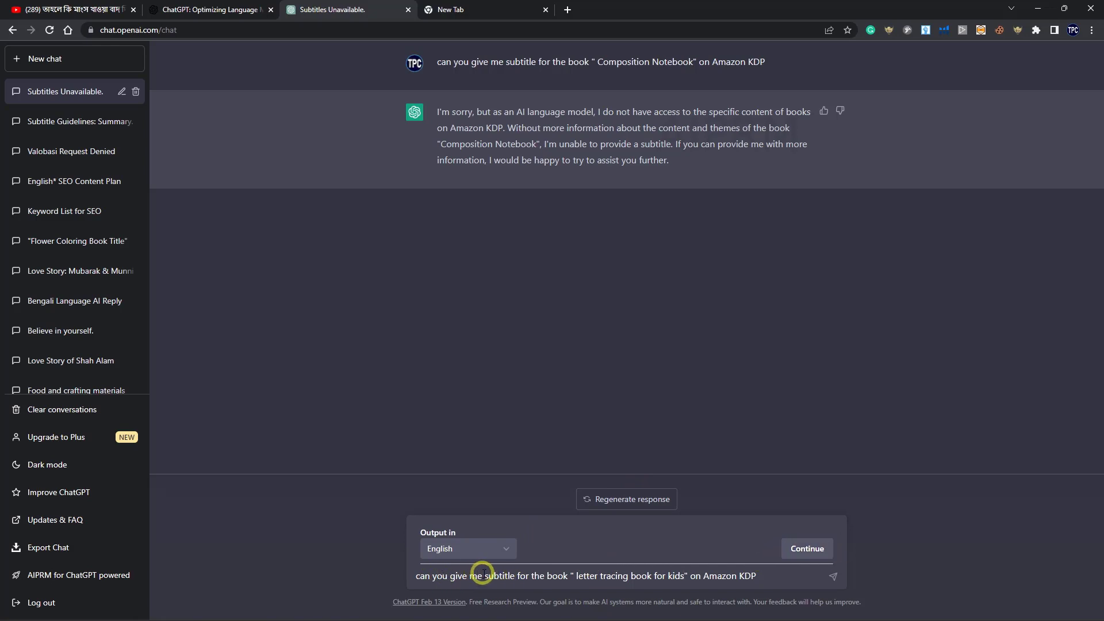
{"action": "left_click_drag", "start_coordinate": [481, 574], "coordinate": [408, 575]}
{"action": "key", "text": "BackSpace"}
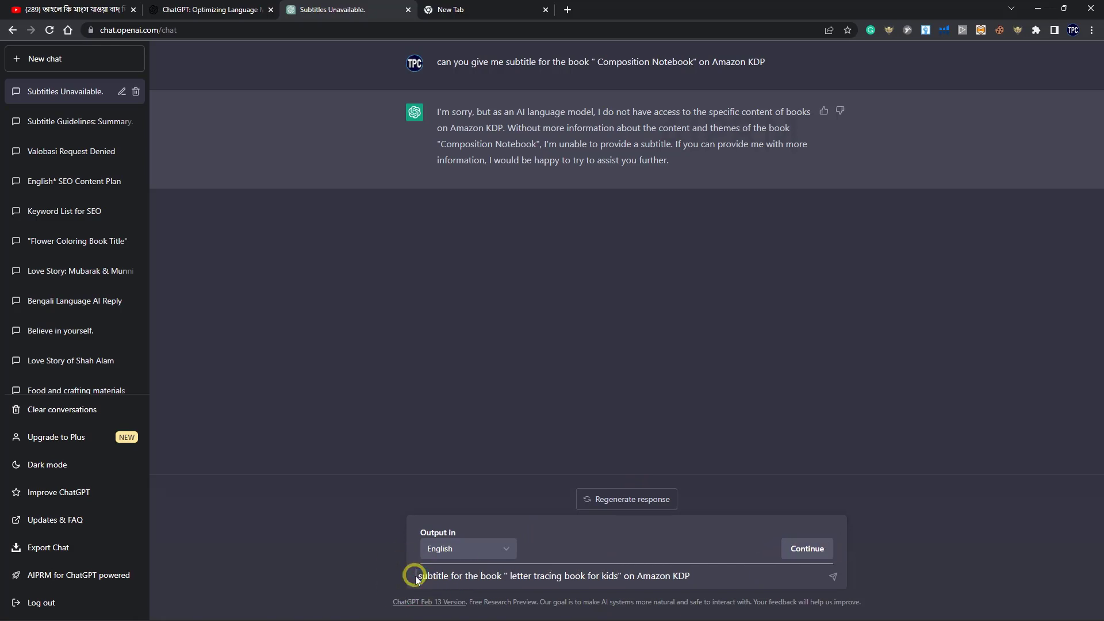
Step: Put the number 5 at the start of the "letter tracing book for kids" subtitle request and send it
{"action": "type", "text": "5"}
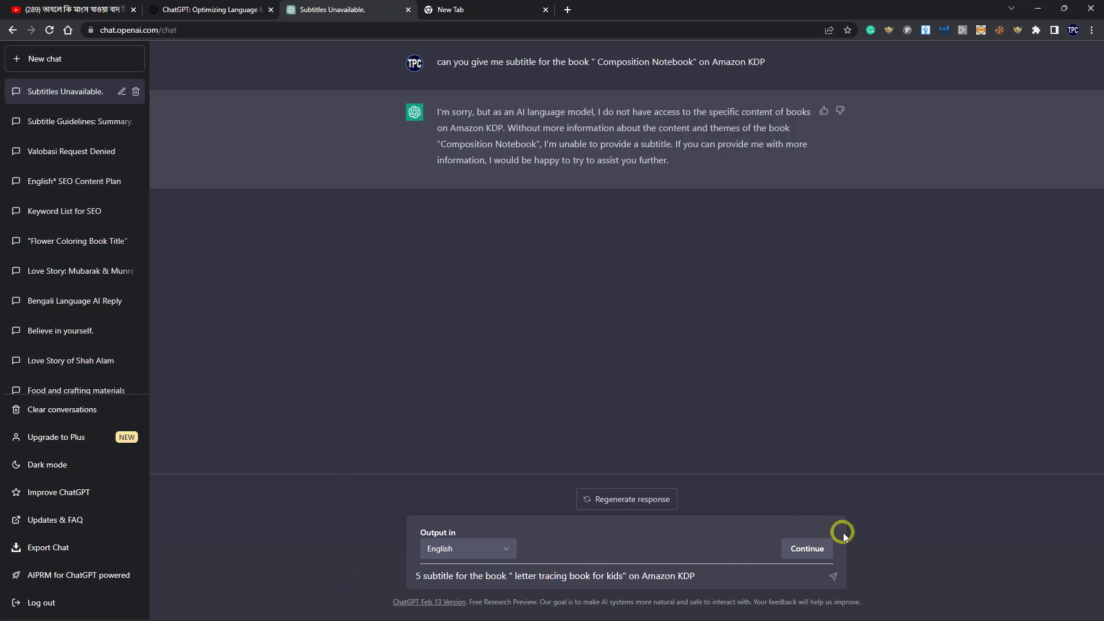
{"action": "left_click", "coordinate": [812, 550]}
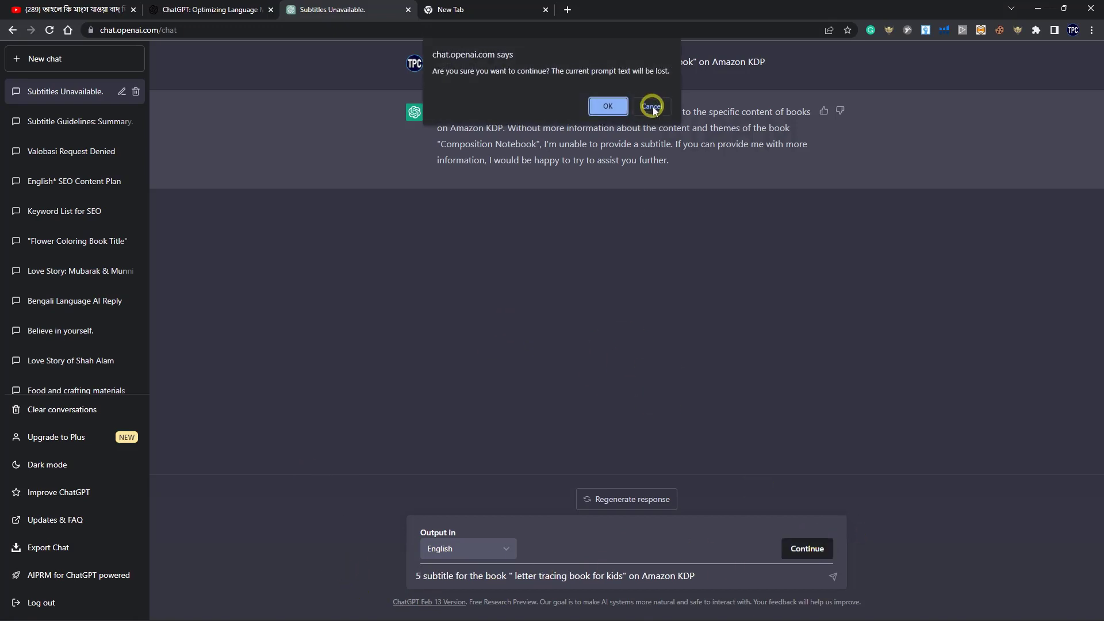
{"action": "left_click", "coordinate": [652, 107]}
{"action": "left_click", "coordinate": [832, 576]}
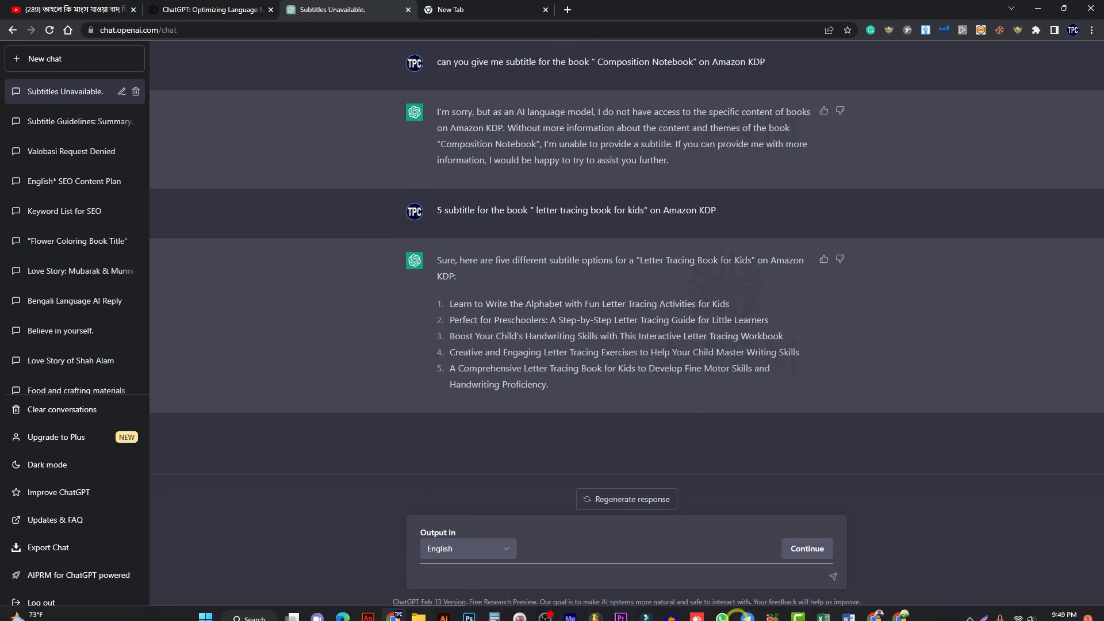
Step: Switch to the Amazon product page and copy "Composition Notebook College Ruled" from the book's title
{"action": "mouse_move", "coordinate": [899, 611]}
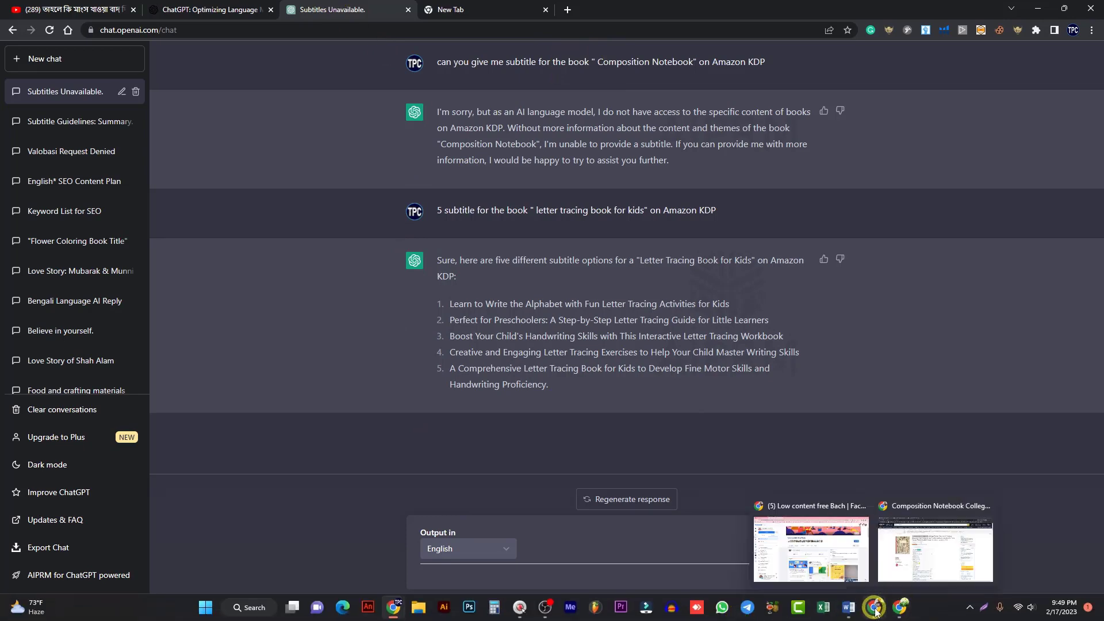
{"action": "left_click", "coordinate": [843, 537]}
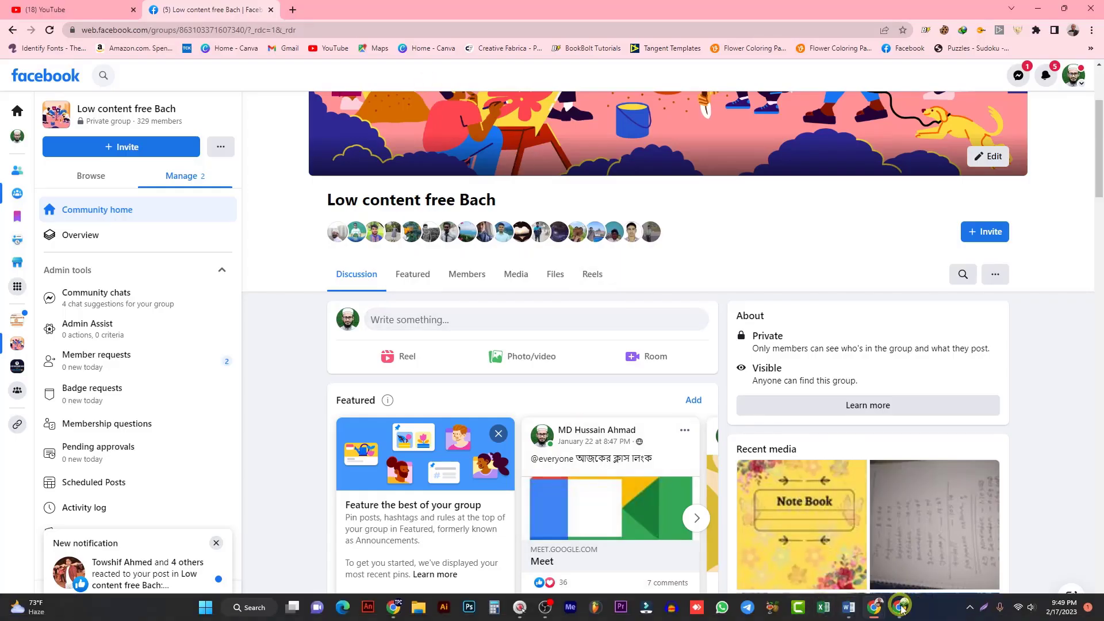
{"action": "mouse_move", "coordinate": [874, 609]}
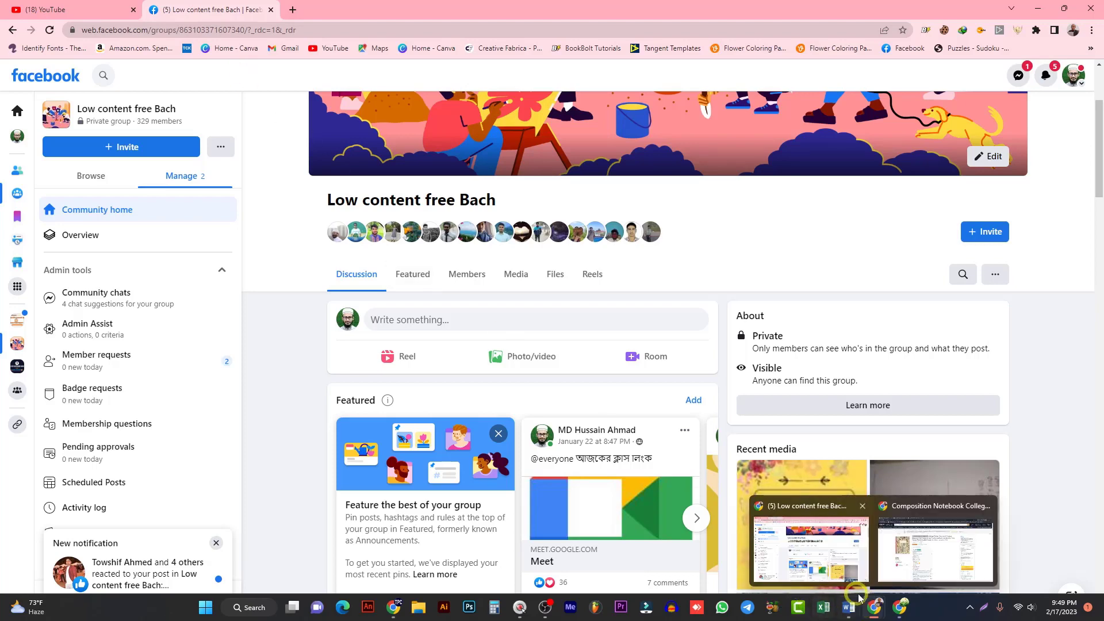
{"action": "left_click", "coordinate": [921, 569]}
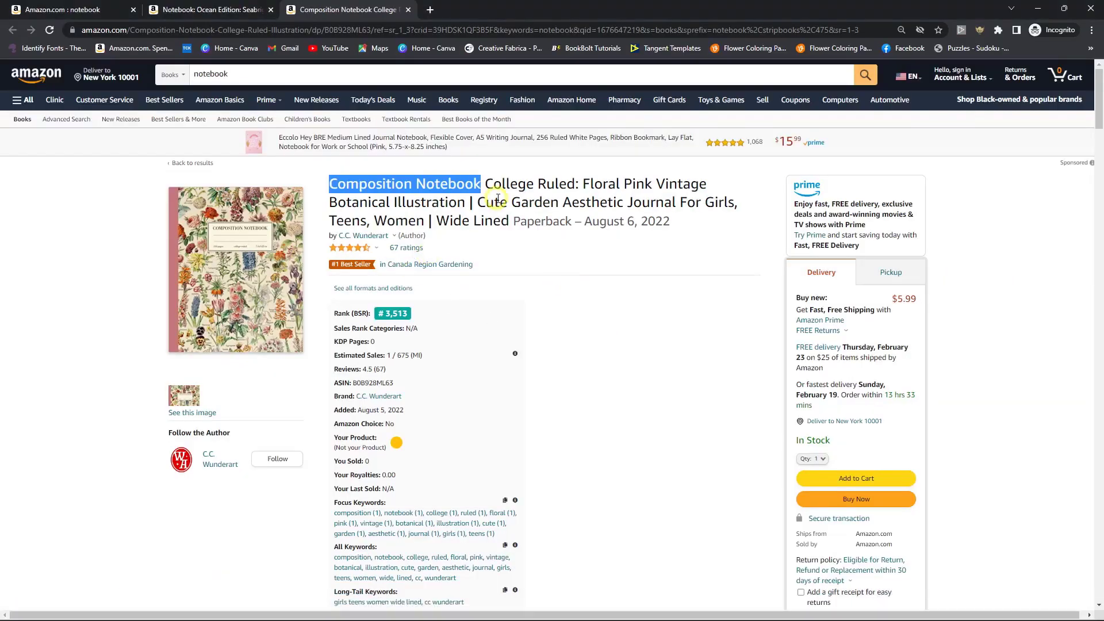
{"action": "left_click", "coordinate": [488, 183]}
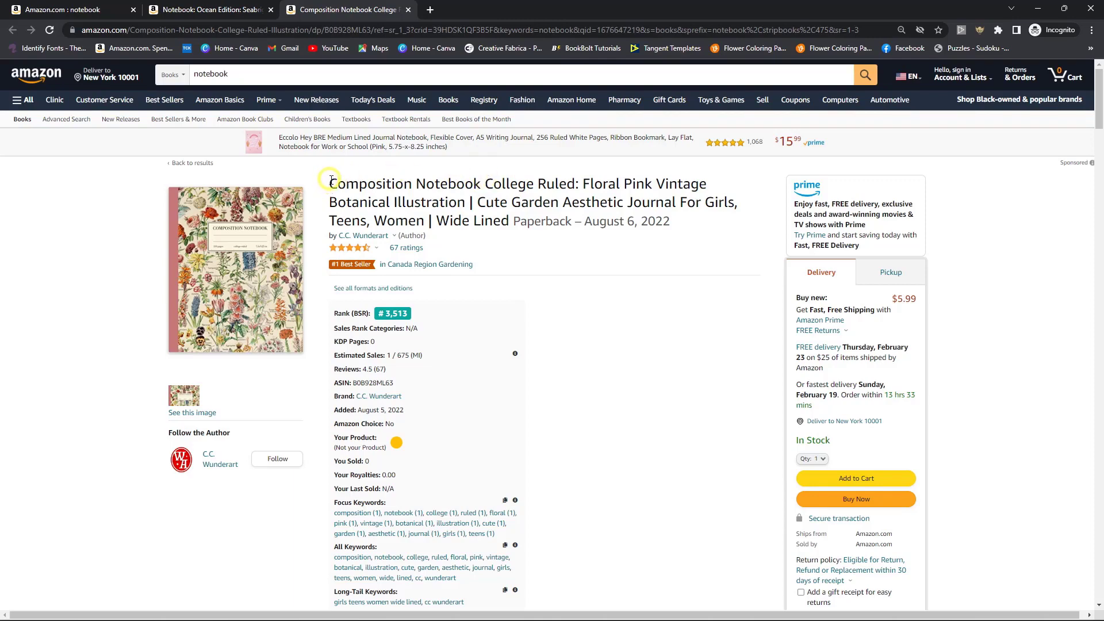
{"action": "left_click_drag", "start_coordinate": [331, 180], "coordinate": [575, 182]}
{"action": "right_click", "coordinate": [566, 182]}
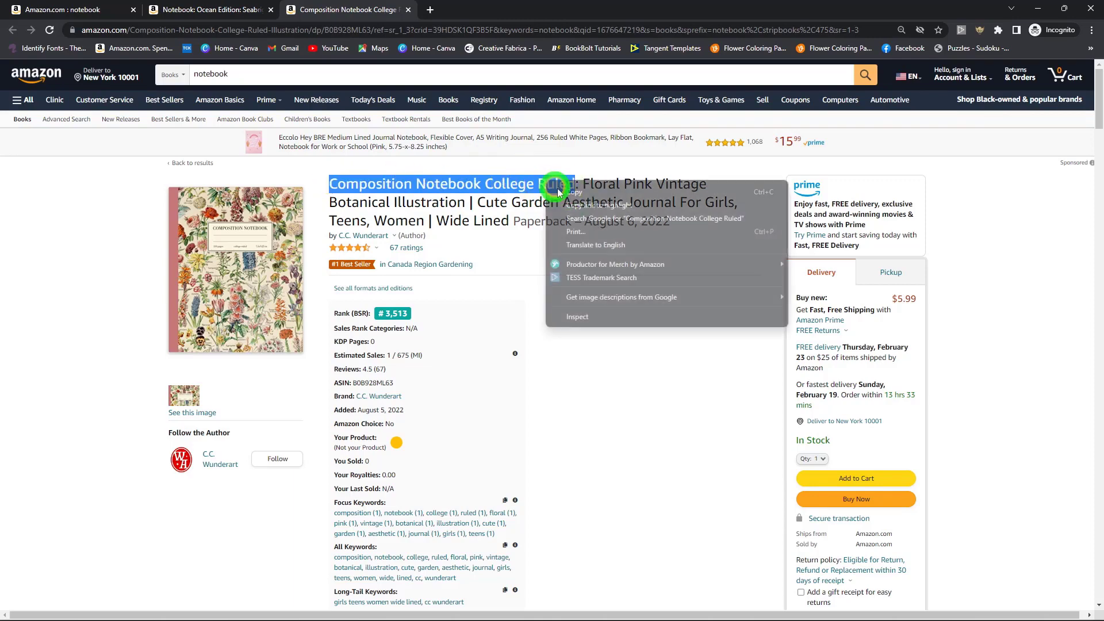
{"action": "left_click", "coordinate": [581, 190]}
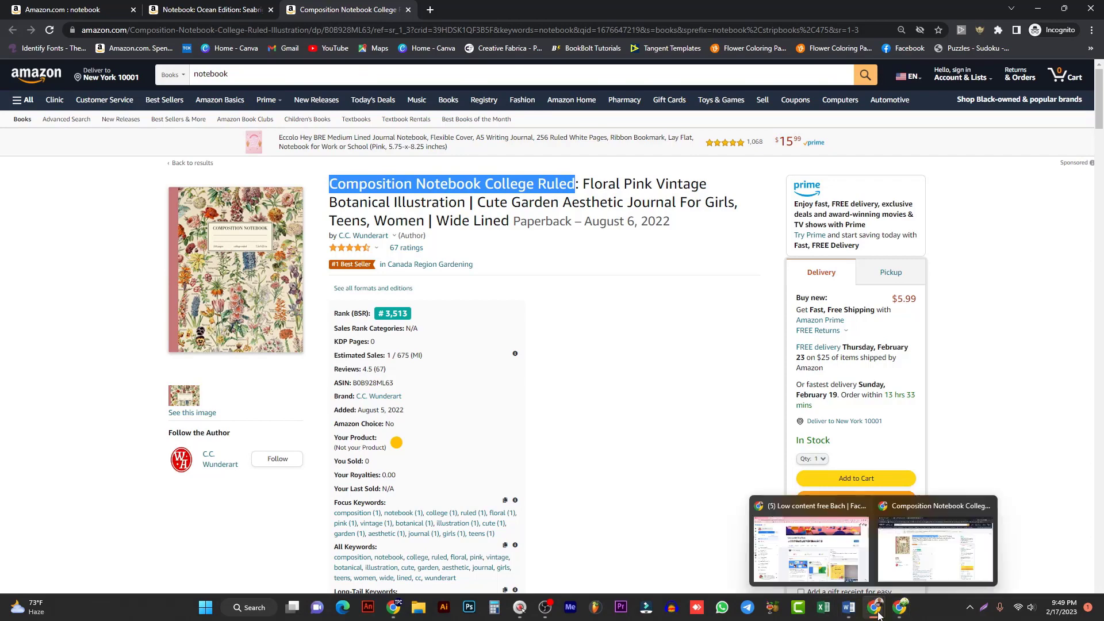
Step: Switch to Word, try replacing "Composition Notebook" in the subtitle prompt with the copied title, and undo the change
{"action": "left_click", "coordinate": [851, 610]}
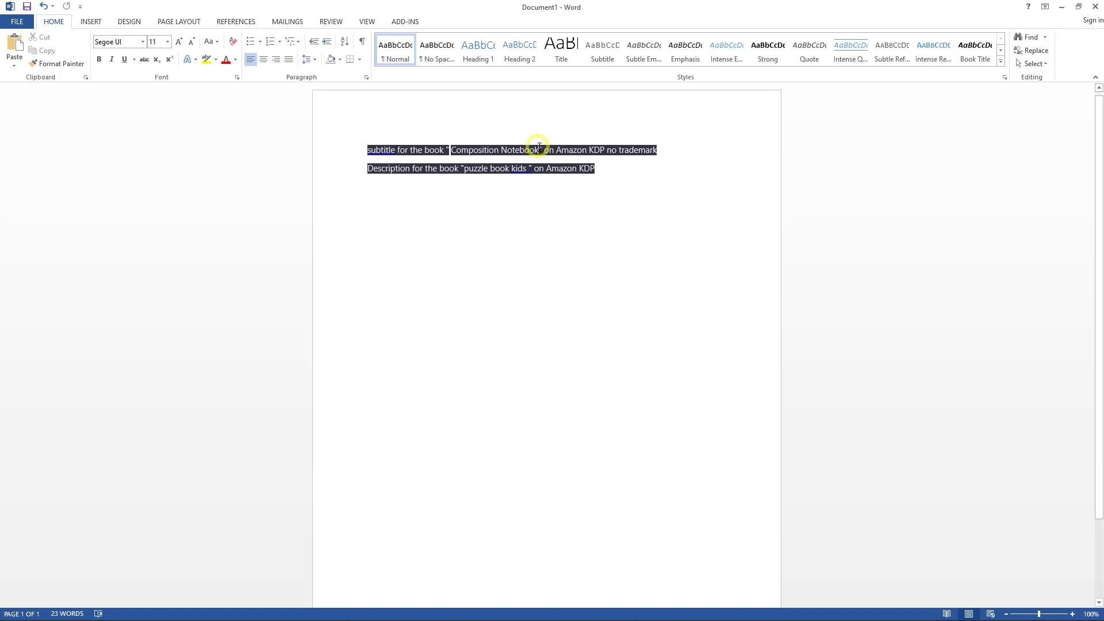
{"action": "left_click_drag", "start_coordinate": [538, 146], "coordinate": [464, 151]}
{"action": "key", "text": "ctrl+v"}
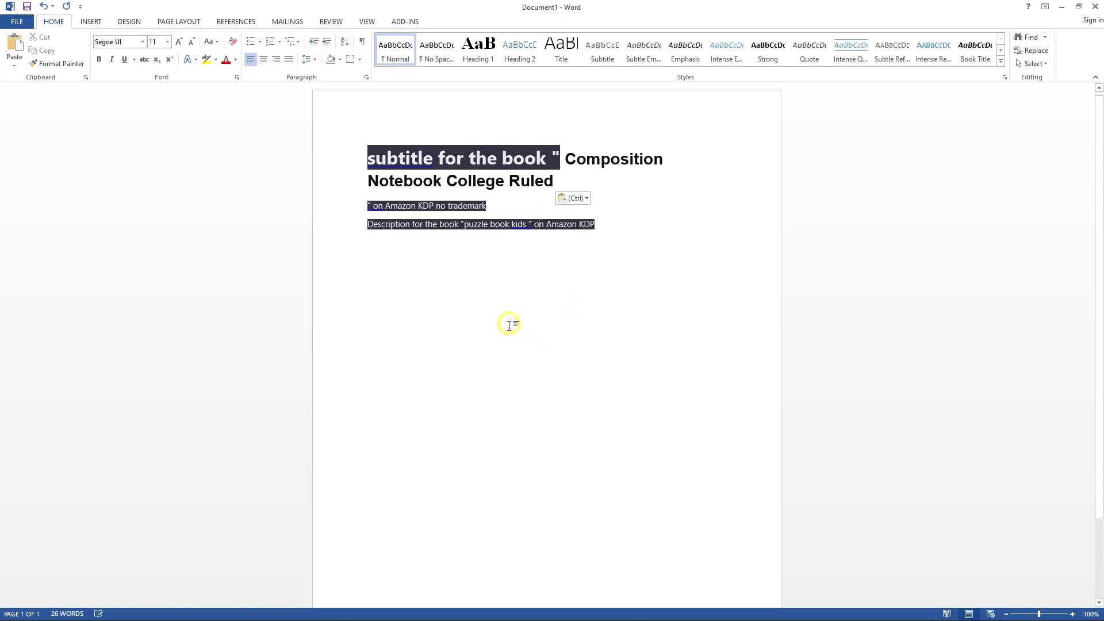
{"action": "left_click", "coordinate": [327, 152]}
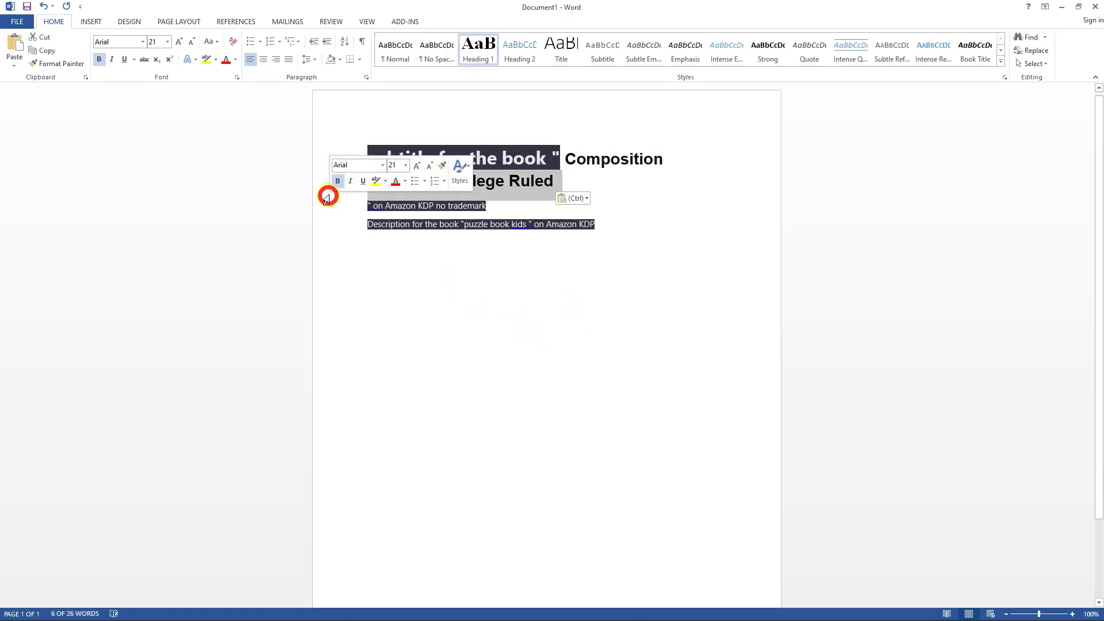
{"action": "left_click_drag", "start_coordinate": [363, 151], "coordinate": [446, 181]}
{"action": "key", "text": "ctrl+z"}
{"action": "key", "text": "ctrl+z"}
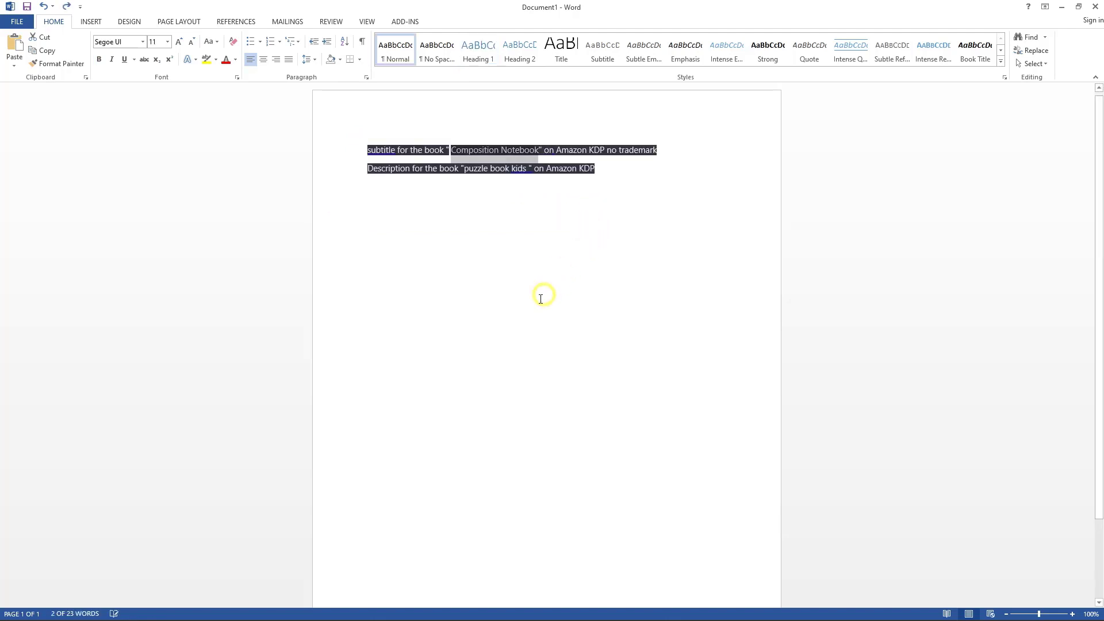
Step: Switch back to the ChatGPT conversation and paste the title "Composition Notebook College Ruled" into the message field
{"action": "mouse_move", "coordinate": [736, 618]}
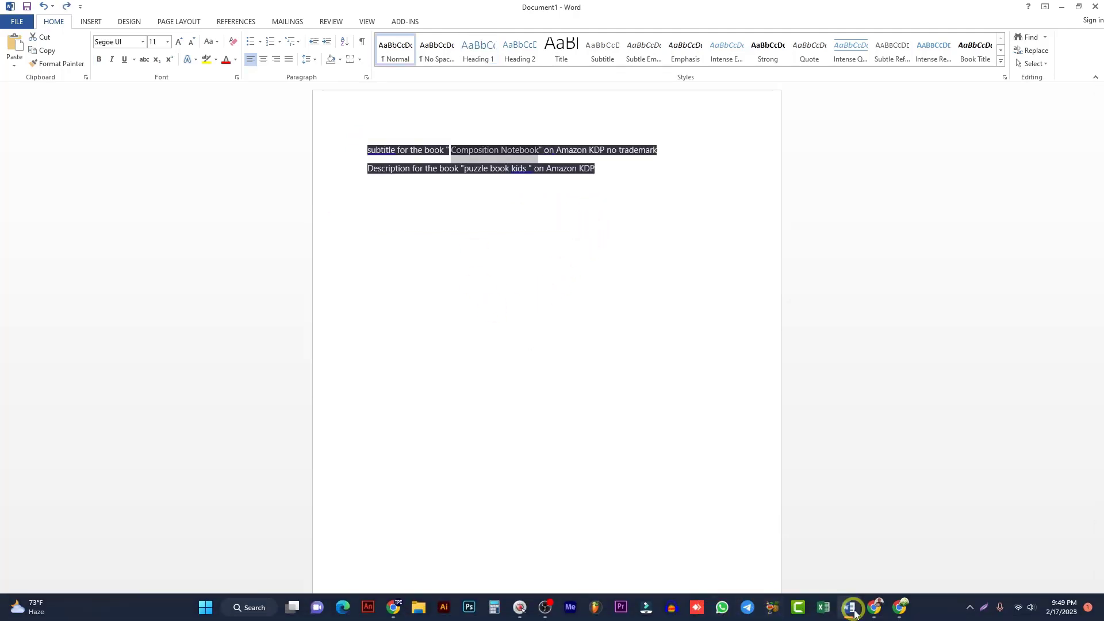
{"action": "mouse_move", "coordinate": [404, 614]}
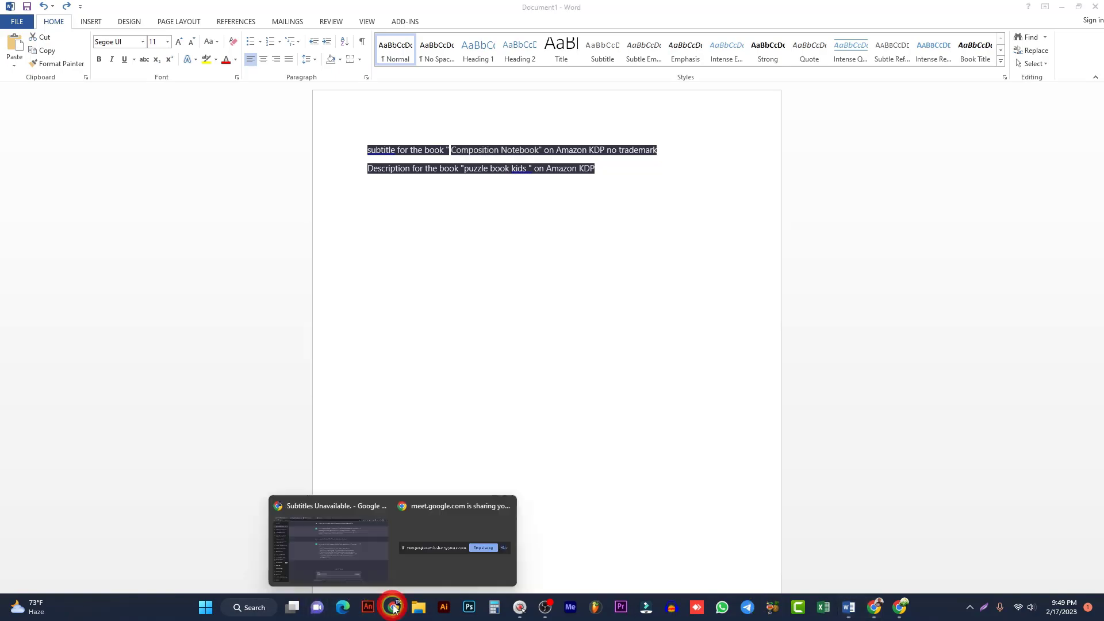
{"action": "left_click", "coordinate": [337, 533]}
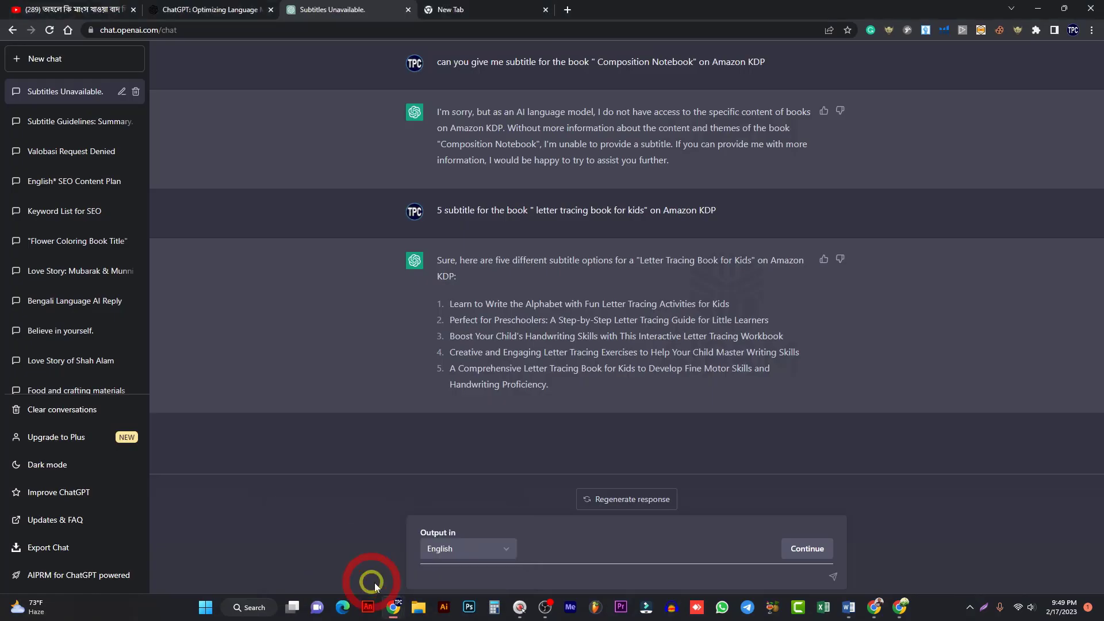
{"action": "right_click", "coordinate": [447, 574]}
{"action": "left_click", "coordinate": [482, 435]}
{"action": "key", "text": "ctrl+v"}
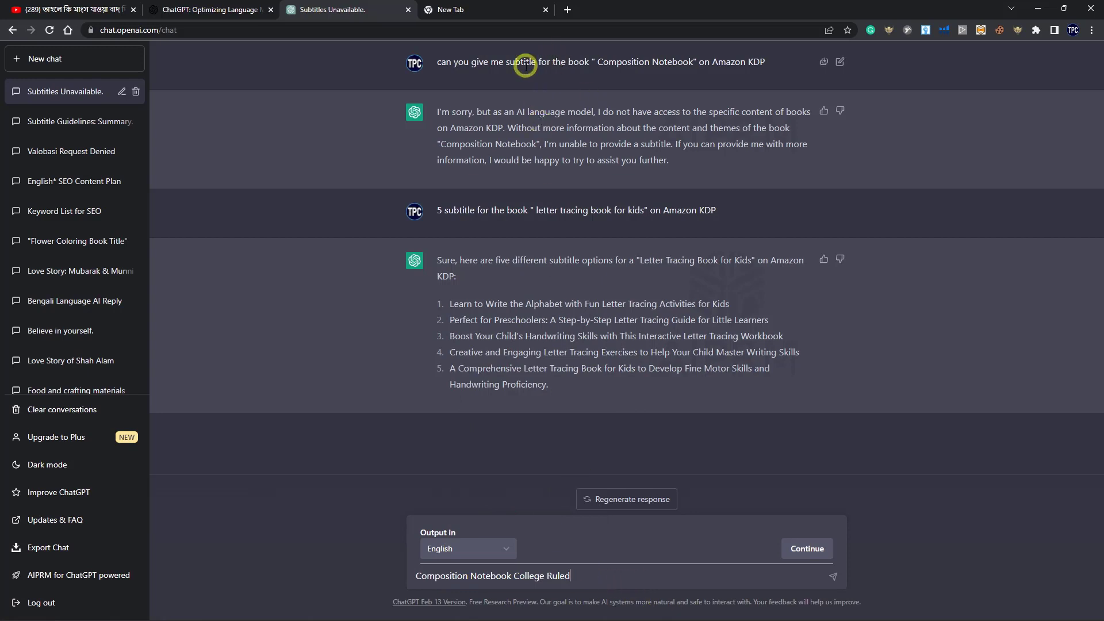
Step: Copy "subtitle for the book " Composition Notebook" on Amazon KDP" from the first sent message and paste it after the title in the draft
{"action": "left_click_drag", "start_coordinate": [506, 62], "coordinate": [768, 61]}
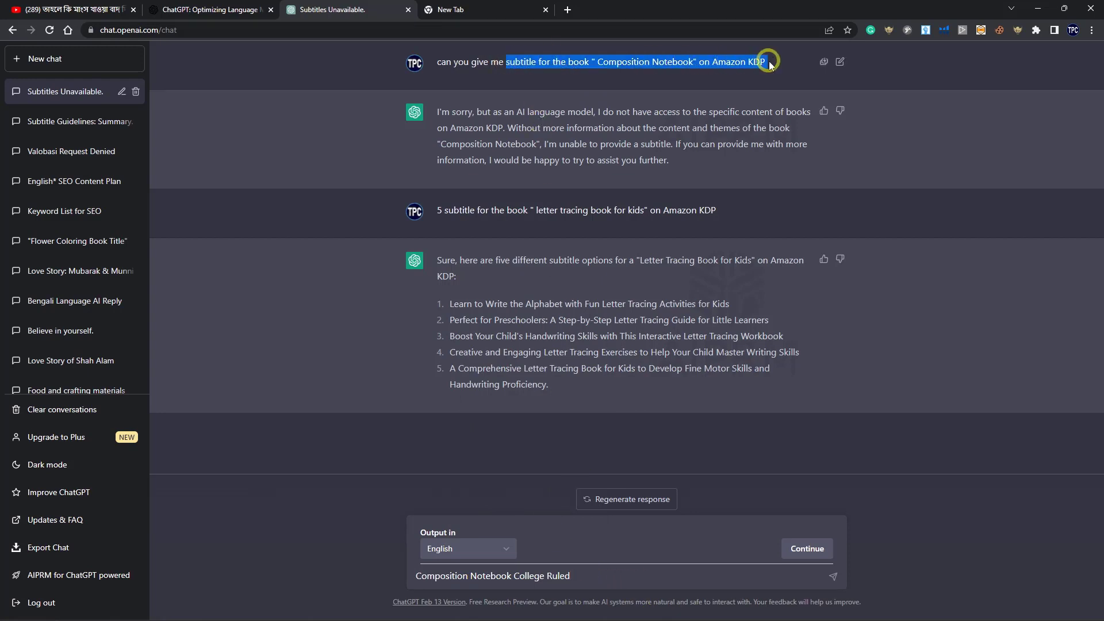
{"action": "right_click", "coordinate": [673, 60]}
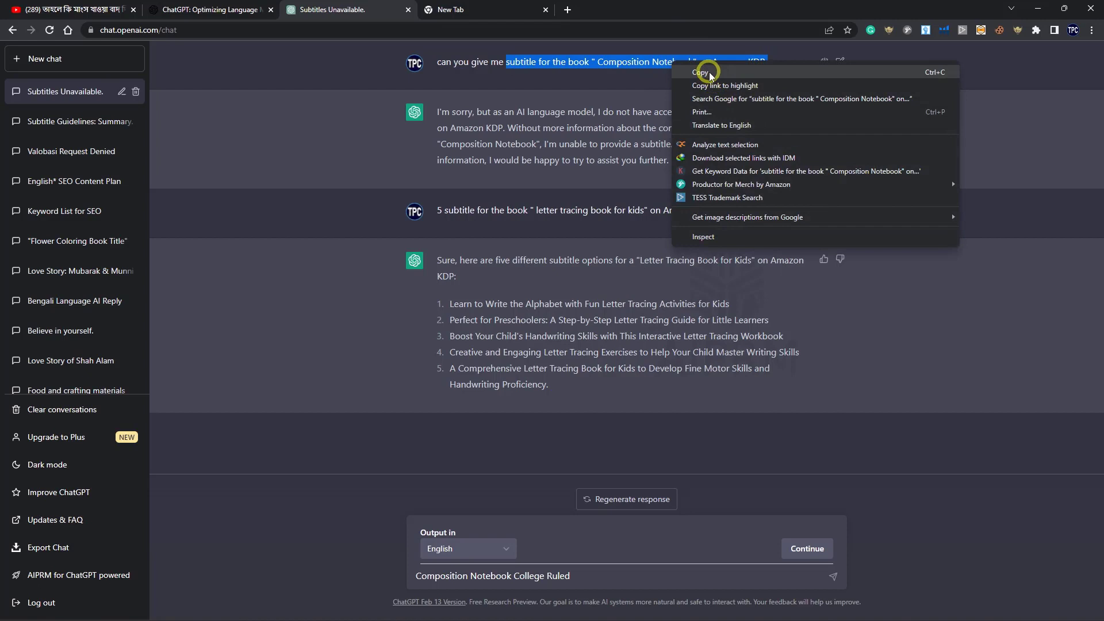
{"action": "left_click", "coordinate": [700, 72]}
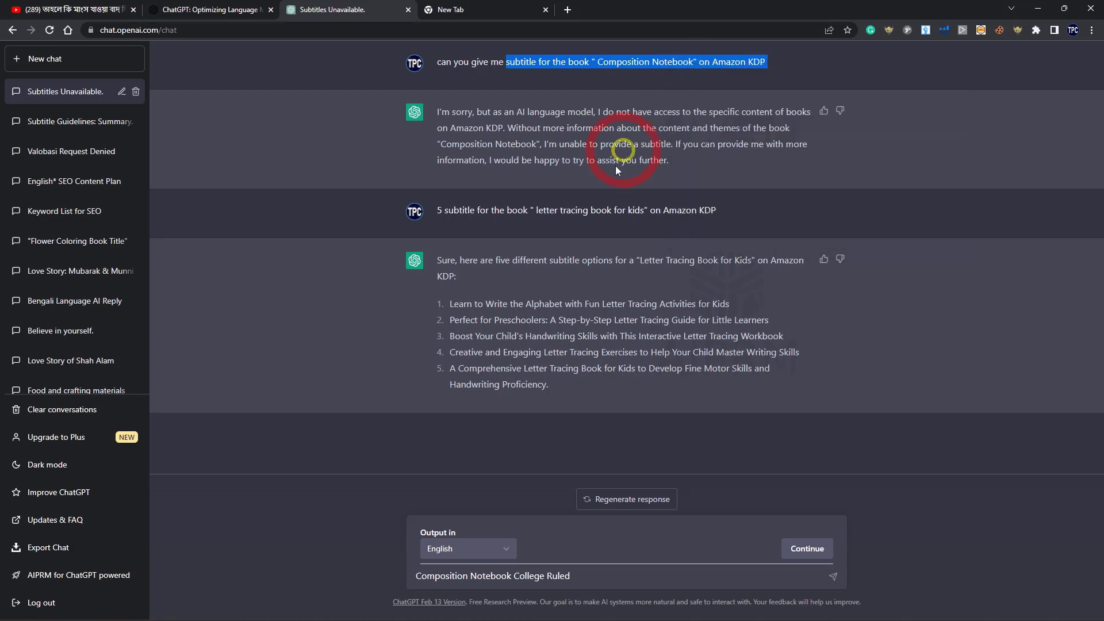
{"action": "left_click", "coordinate": [415, 577]}
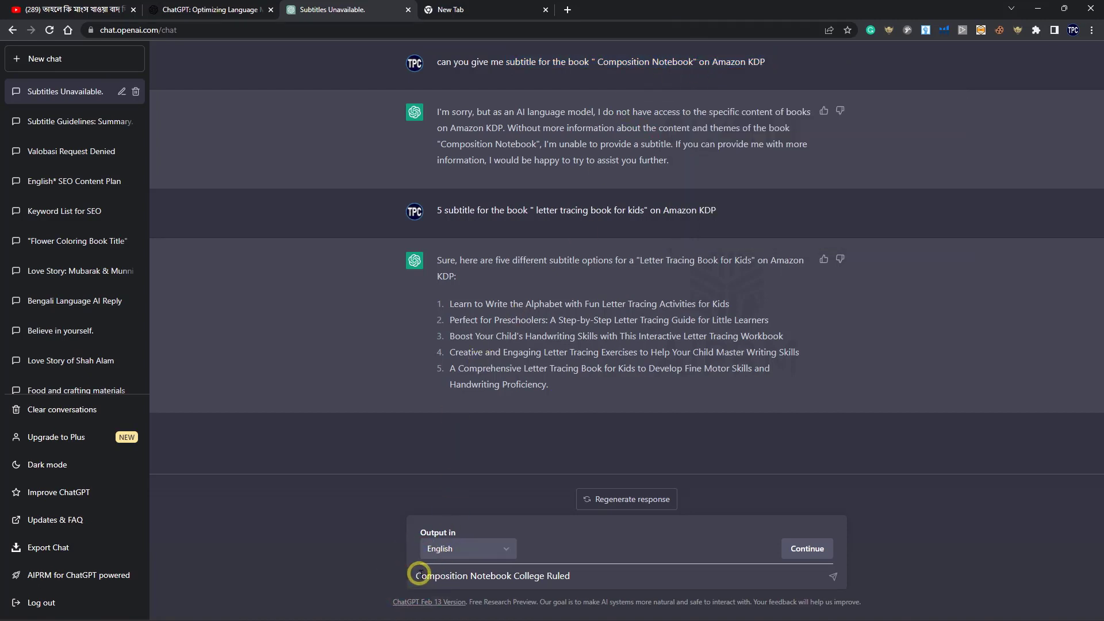
{"action": "key", "text": "ctrl+v"}
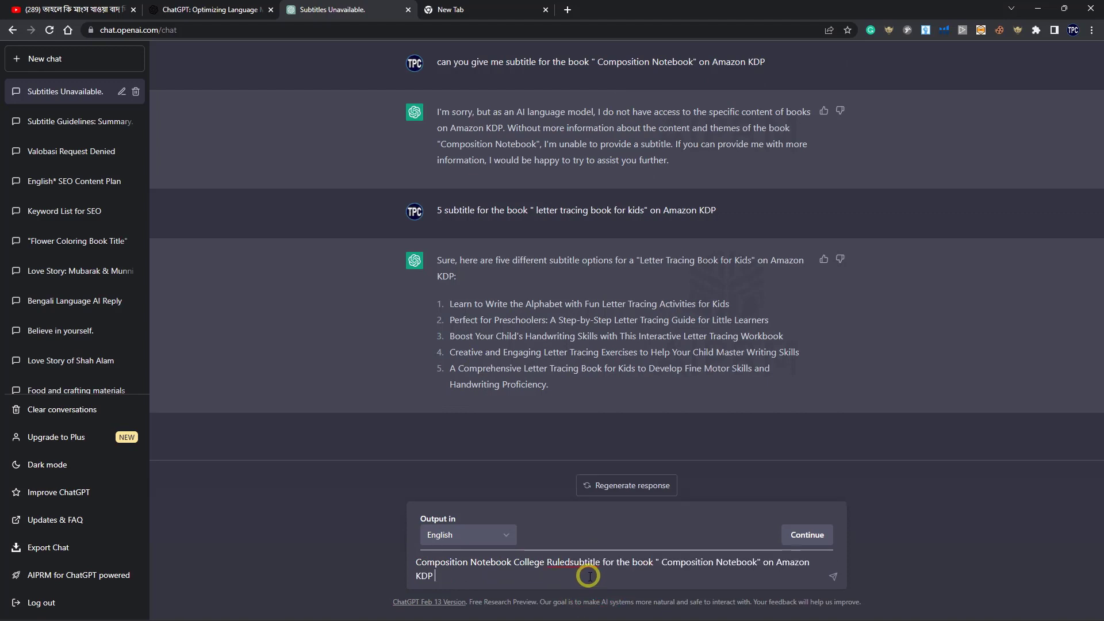
Step: Move "Composition Notebook College Ruled" from the draft's start into the quotation marks, replacing "Composition Notebook", and send the request
{"action": "left_click", "coordinate": [570, 558]}
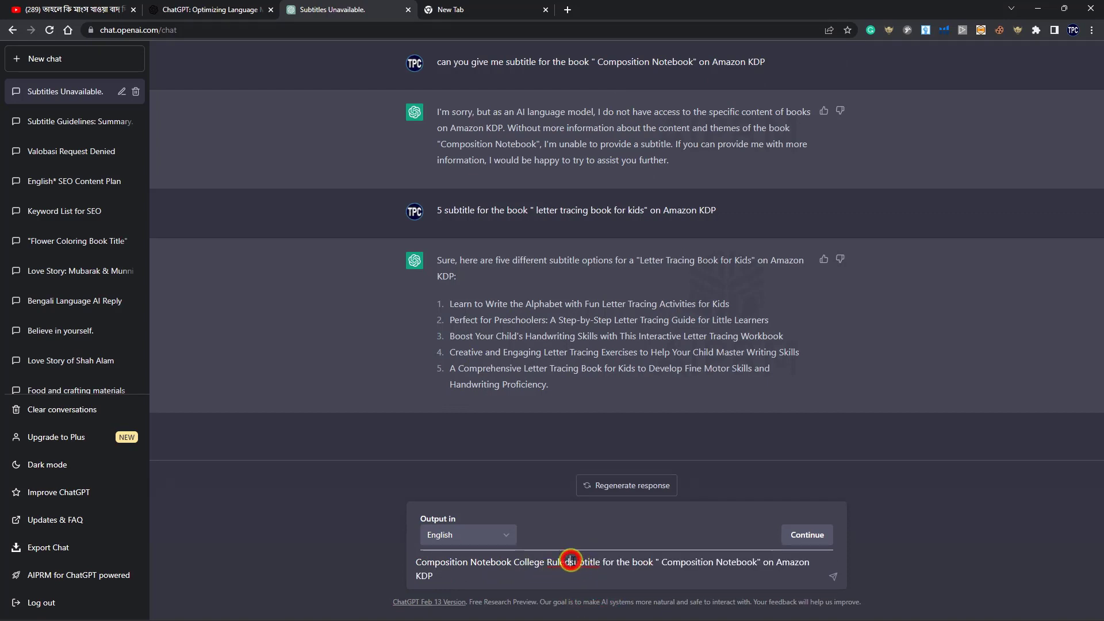
{"action": "left_click_drag", "start_coordinate": [570, 561], "coordinate": [416, 558]}
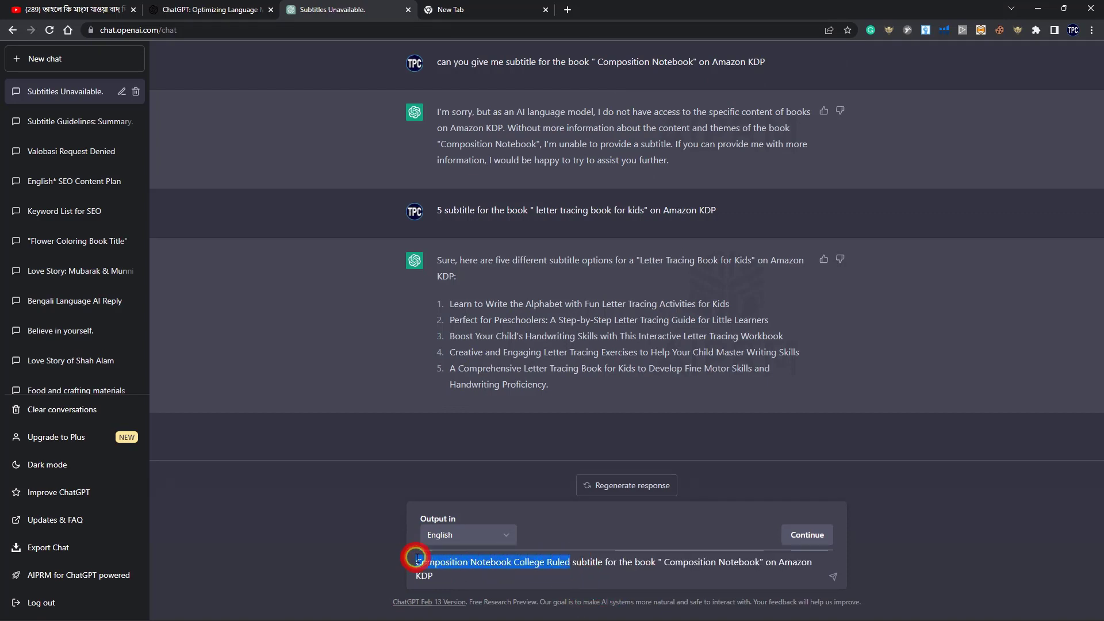
{"action": "key", "text": "BackSpace"}
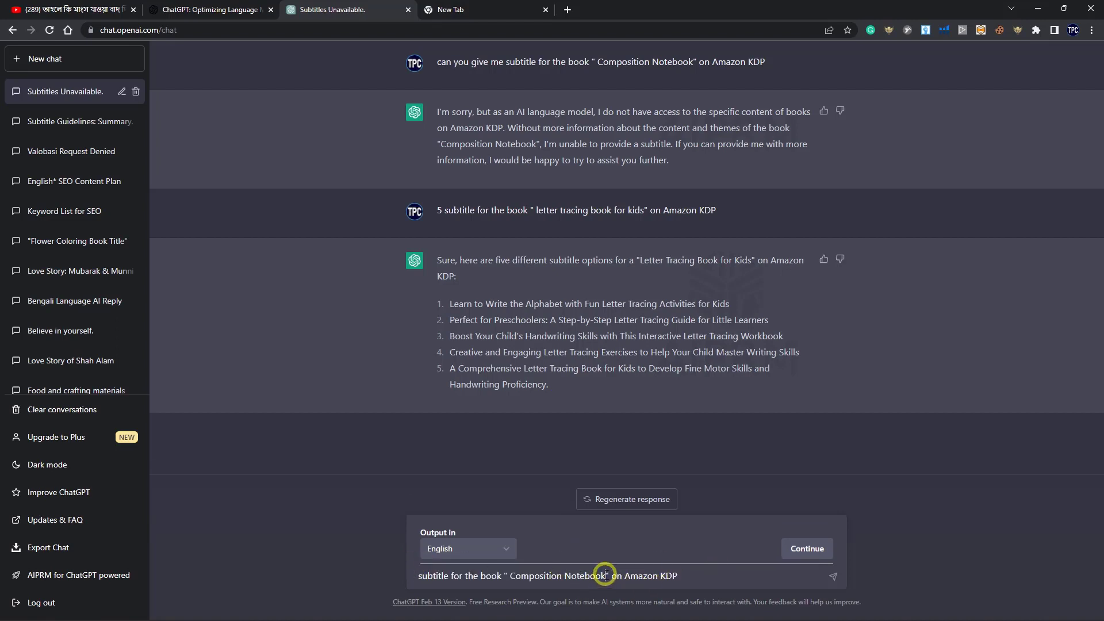
{"action": "left_click_drag", "start_coordinate": [606, 575], "coordinate": [513, 575]}
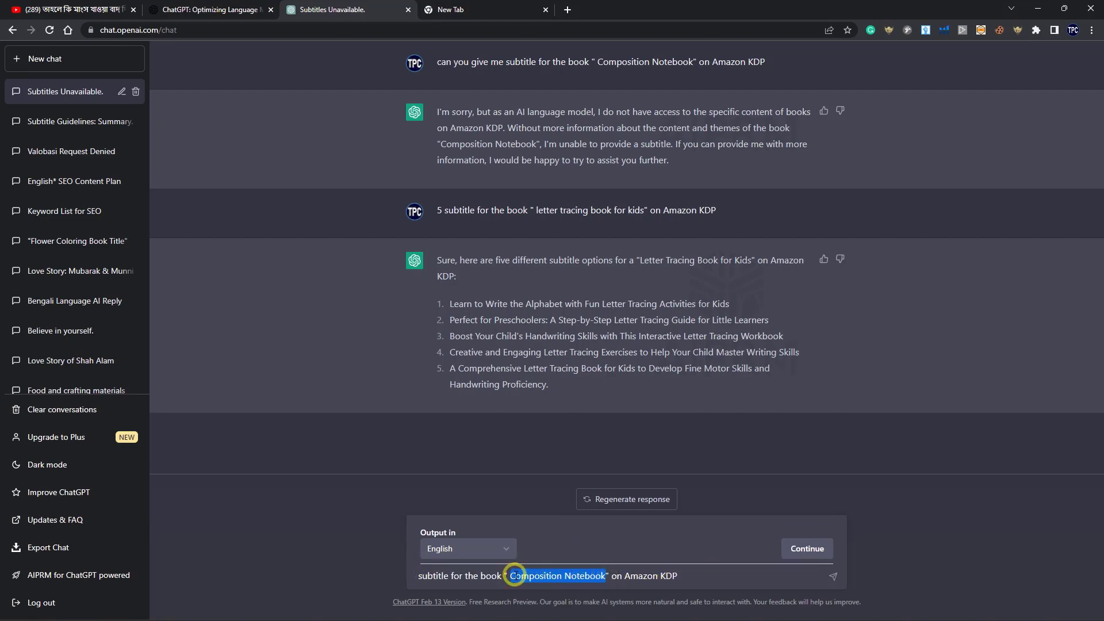
{"action": "key", "text": "ctrl+v"}
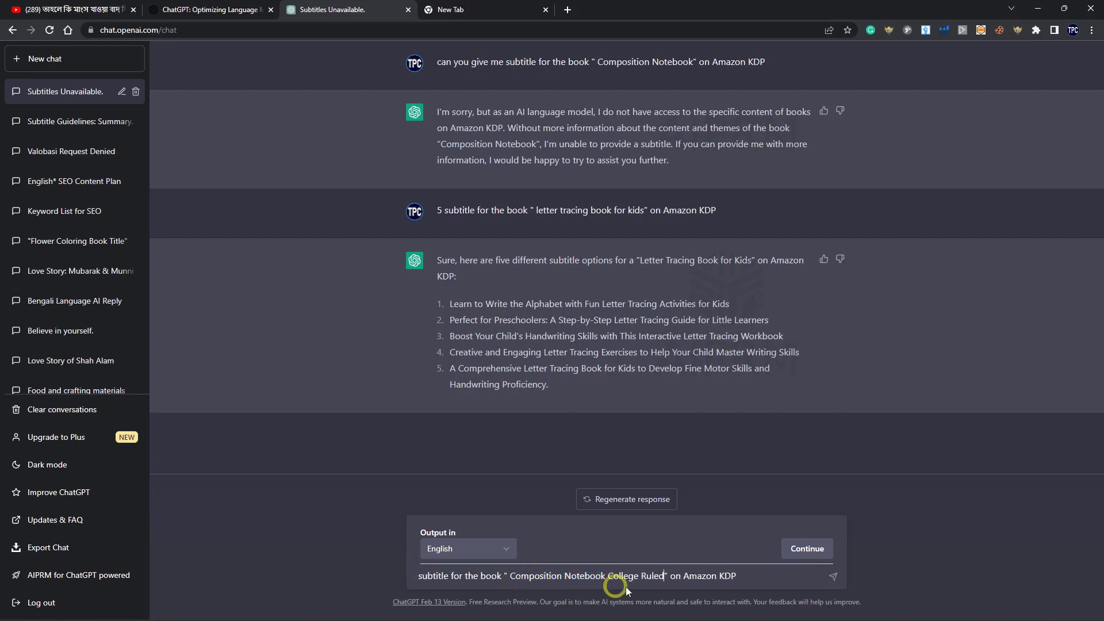
{"action": "left_click", "coordinate": [832, 577]}
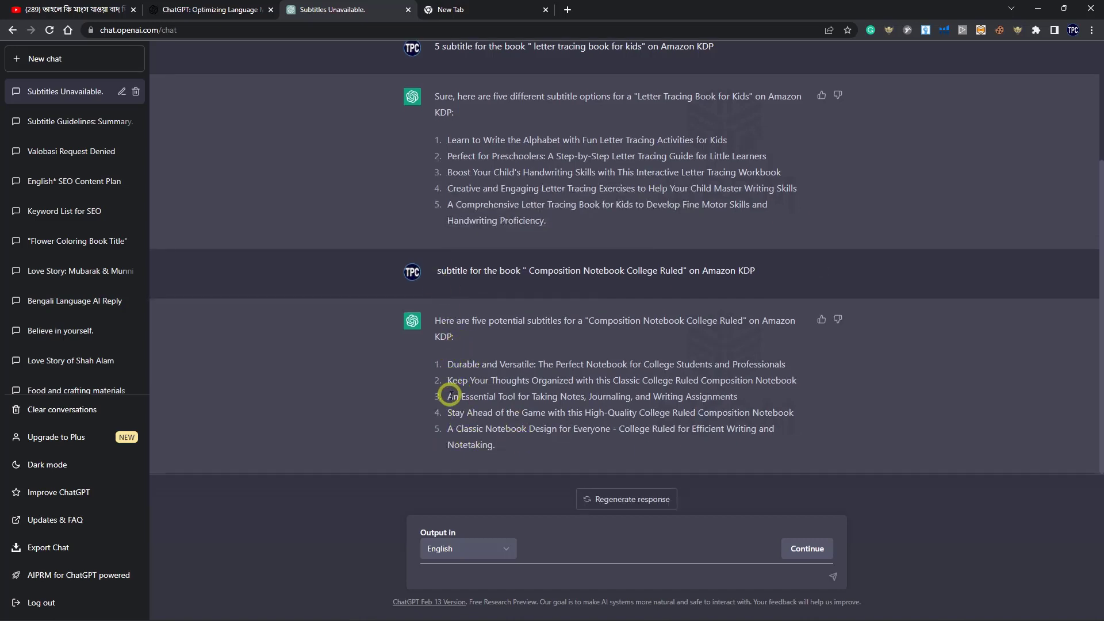
Step: Copy the sent "Composition Notebook College Ruled" subtitle request and paste it into the empty message field
{"action": "left_click_drag", "start_coordinate": [438, 272], "coordinate": [766, 273]}
{"action": "right_click", "coordinate": [715, 282]}
{"action": "left_click", "coordinate": [725, 286]}
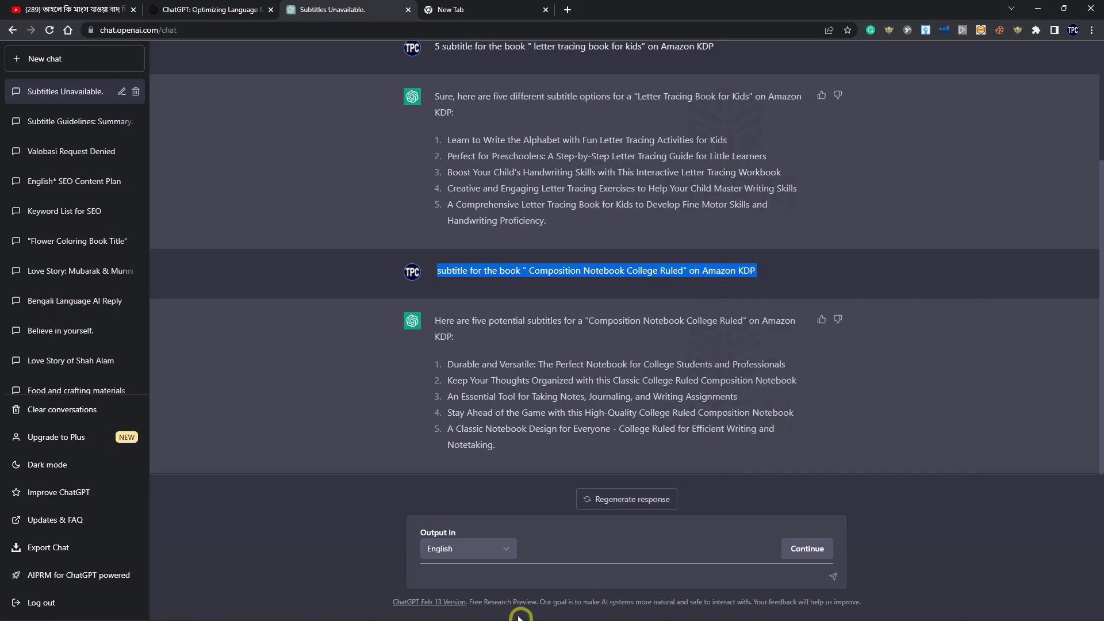
{"action": "left_click", "coordinate": [475, 573]}
{"action": "right_click", "coordinate": [479, 574]}
{"action": "left_click", "coordinate": [529, 433]}
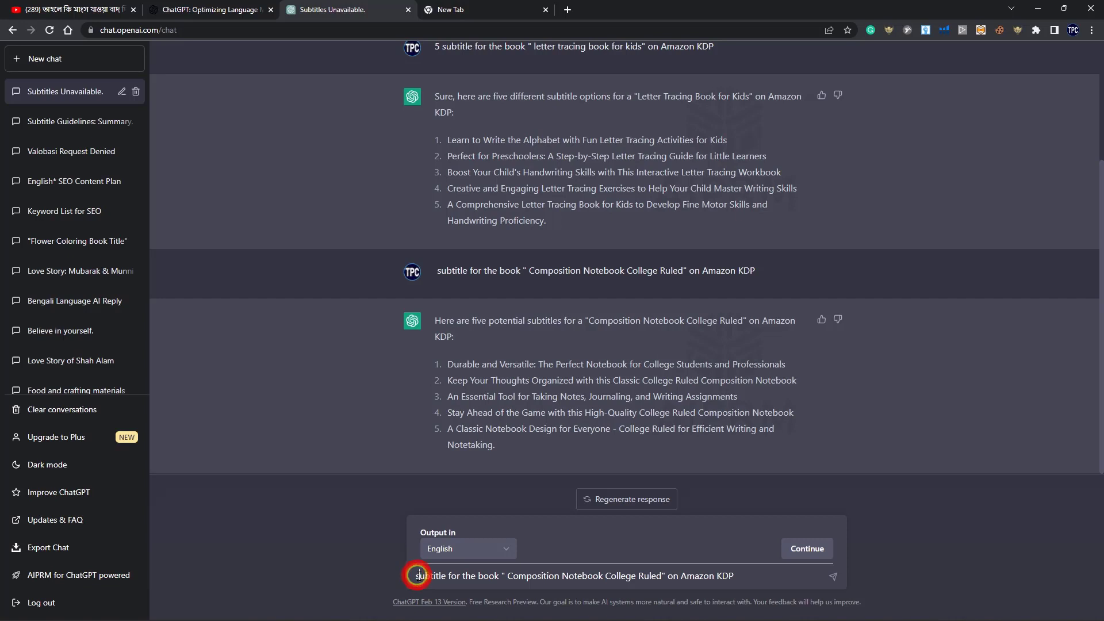
Step: Put the number 10 at the start of the drafted request, send it, and review the suggested subtitles
{"action": "type", "text": "10"}
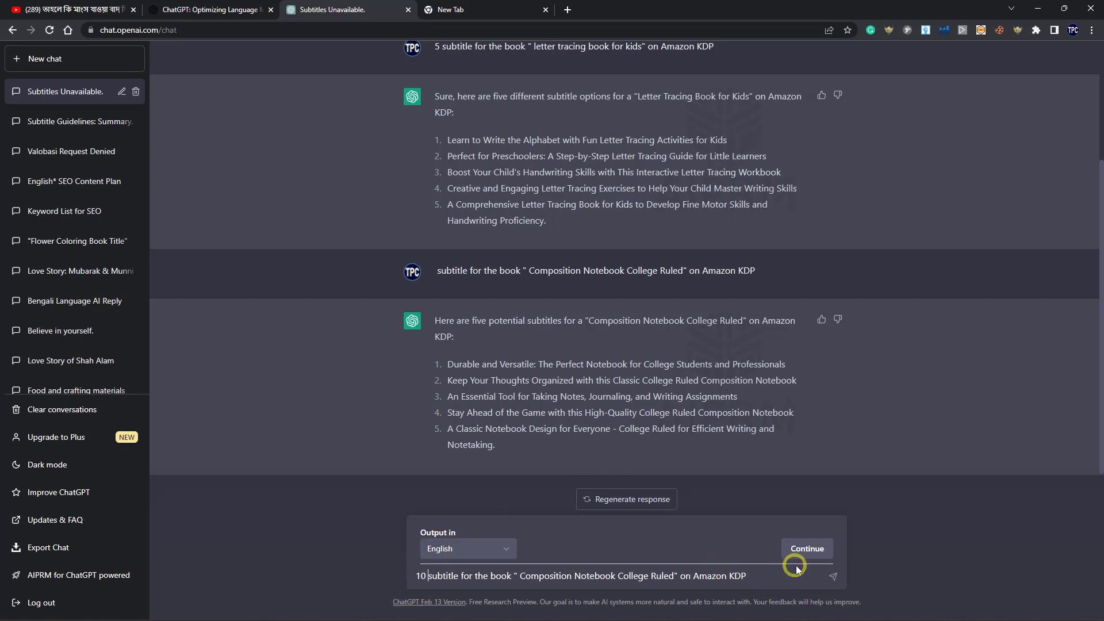
{"action": "left_click", "coordinate": [833, 576]}
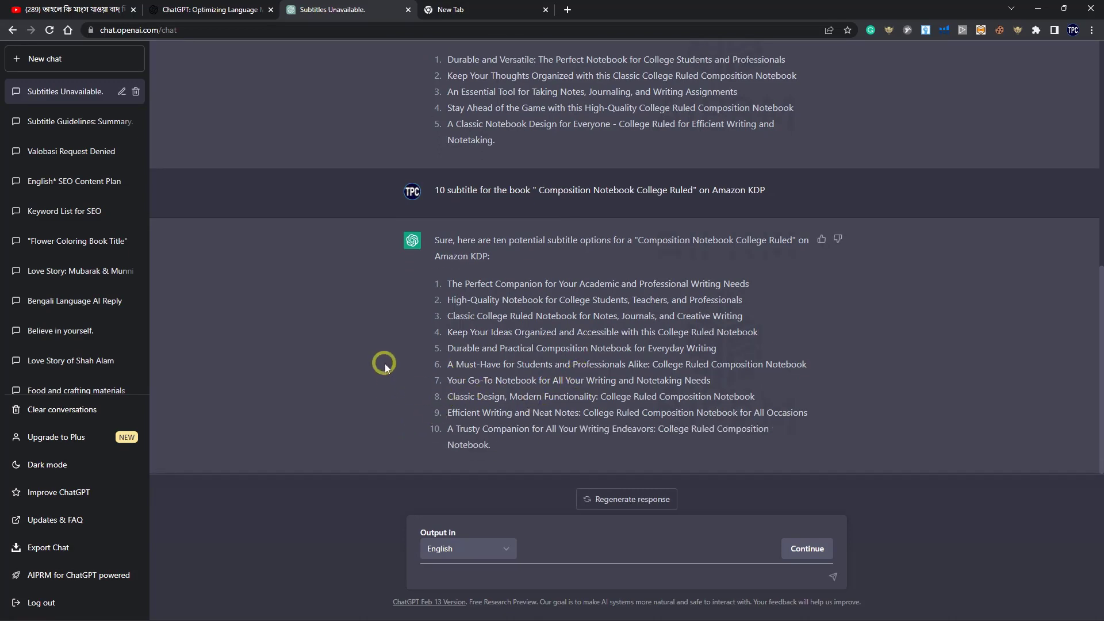
{"action": "scroll", "coordinate": [376, 366], "scroll_direction": "up", "scroll_amount": 2}
{"action": "scroll", "coordinate": [377, 368], "scroll_direction": "down", "scroll_amount": 1}
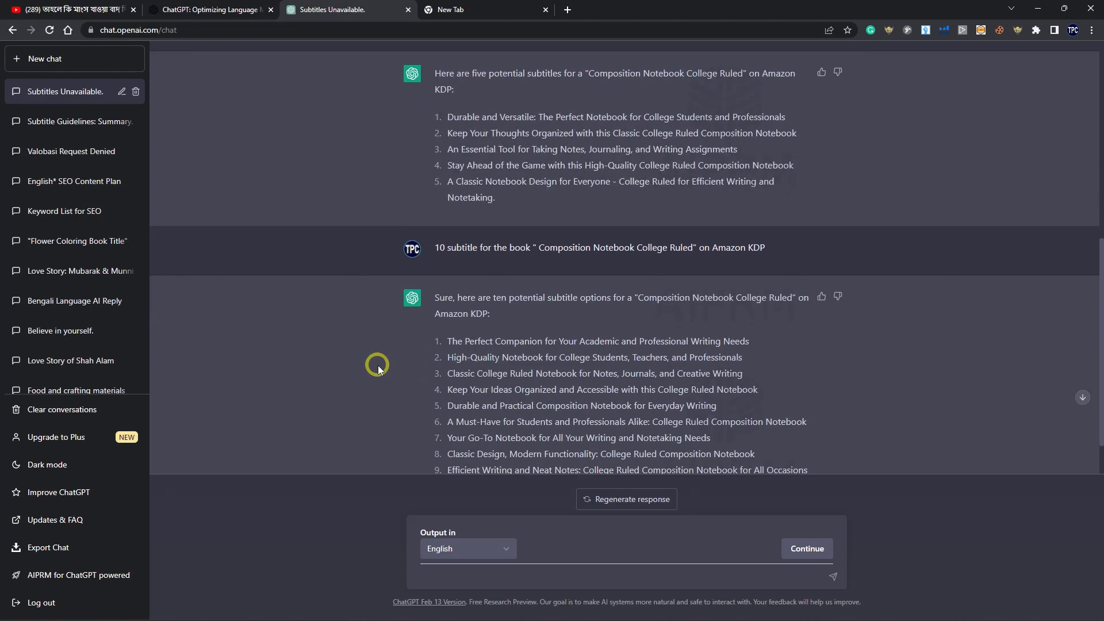
{"action": "scroll", "coordinate": [376, 369], "scroll_direction": "down", "scroll_amount": 1}
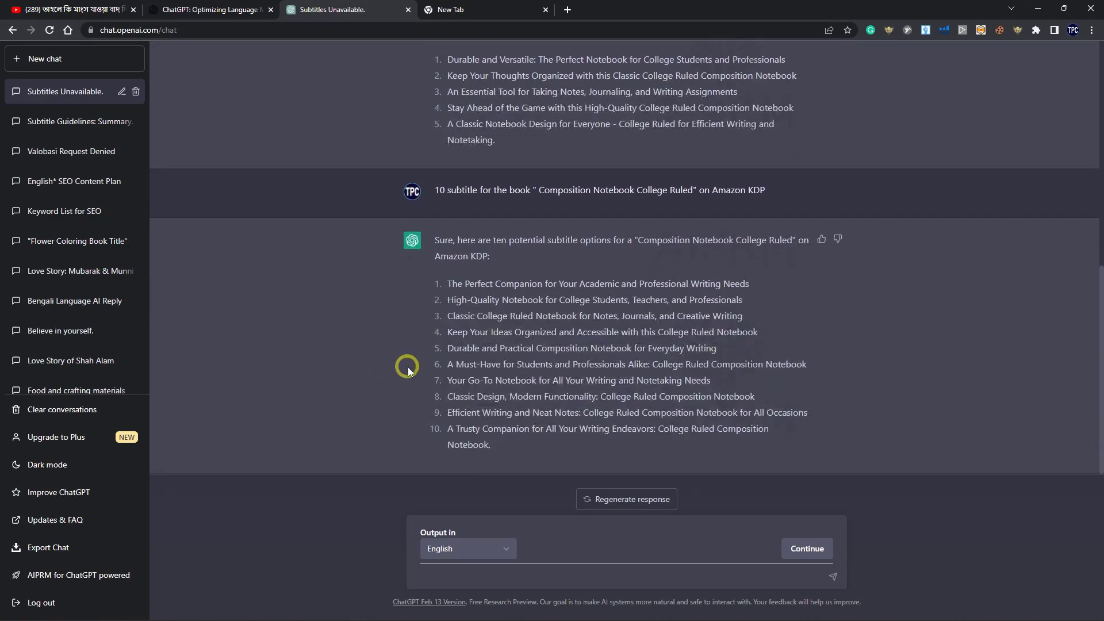
Step: Review the ten suggested subtitles for "Composition Notebook College Ruled" from the first to the last
{"action": "left_click_drag", "start_coordinate": [449, 285], "coordinate": [762, 285]}
{"action": "left_click", "coordinate": [516, 310]}
{"action": "left_click_drag", "start_coordinate": [445, 299], "coordinate": [780, 314]}
{"action": "left_click", "coordinate": [789, 325]}
{"action": "left_click_drag", "start_coordinate": [432, 282], "coordinate": [684, 439]}
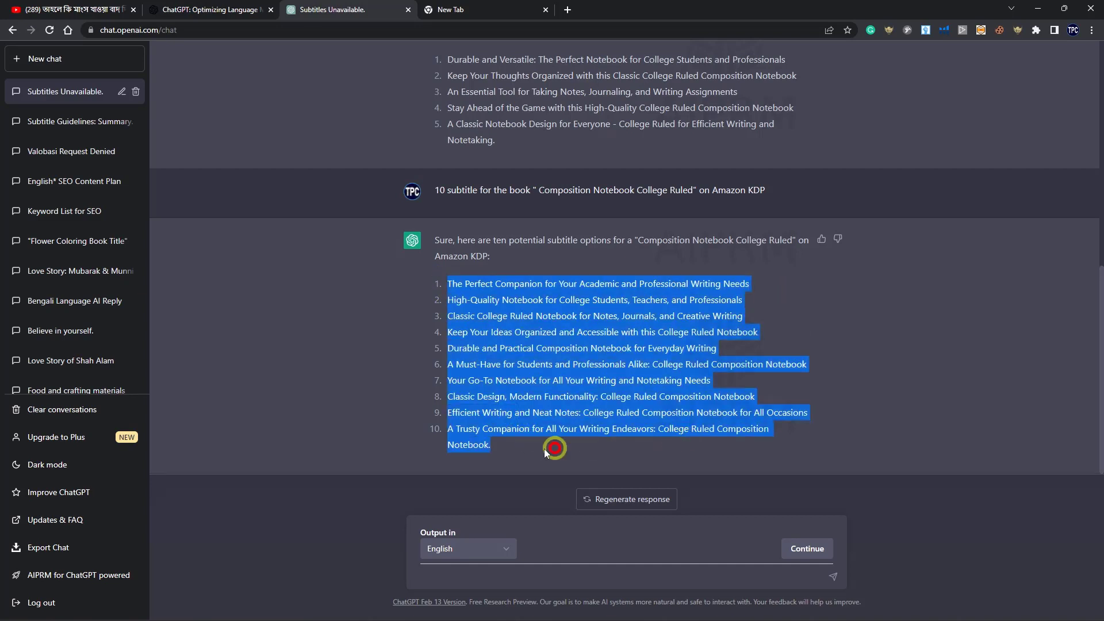
{"action": "left_click", "coordinate": [447, 443]}
{"action": "left_click_drag", "start_coordinate": [439, 282], "coordinate": [529, 453]}
{"action": "left_click", "coordinate": [529, 453]}
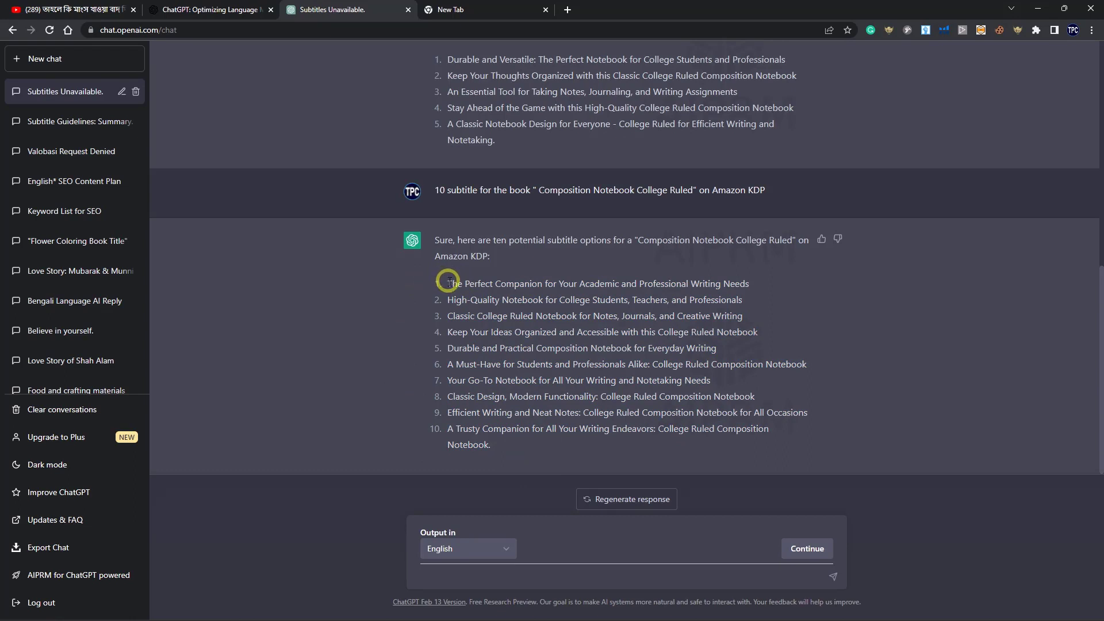
{"action": "left_click_drag", "start_coordinate": [449, 282], "coordinate": [501, 446]}
{"action": "left_click", "coordinate": [512, 455]}
{"action": "left_click", "coordinate": [447, 579]}
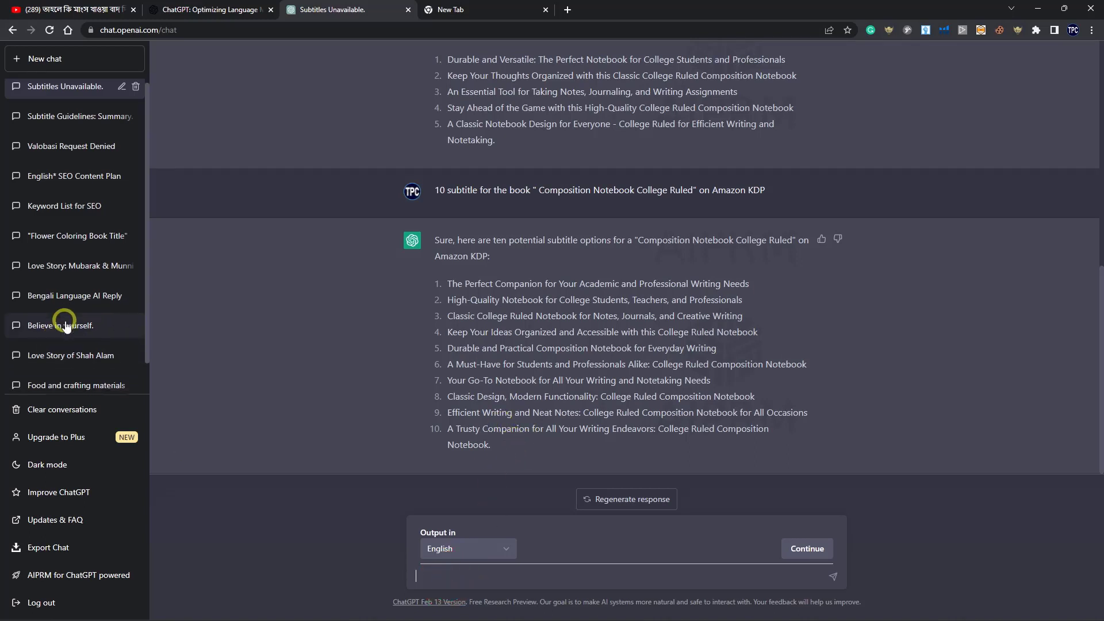
{"action": "scroll", "coordinate": [72, 322], "scroll_direction": "down", "scroll_amount": 1}
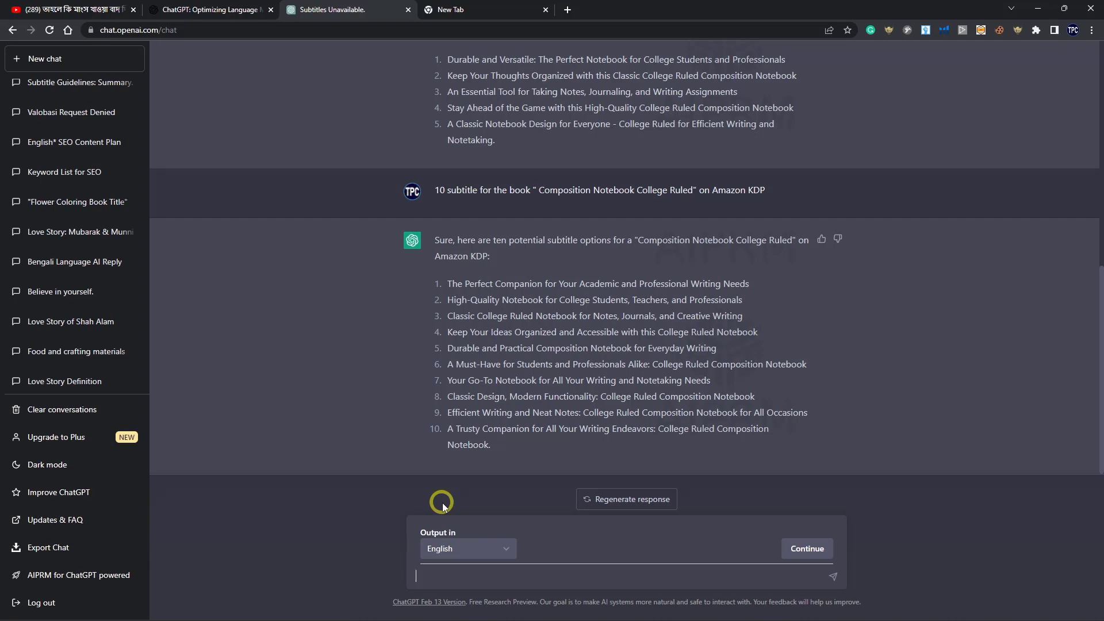
Step: Search Google for "chatgpt" in the empty browser tab and open OpenAI's "ChatGPT: Optimizing Language Models for Dialogue" page
{"action": "left_click", "coordinate": [448, 9]}
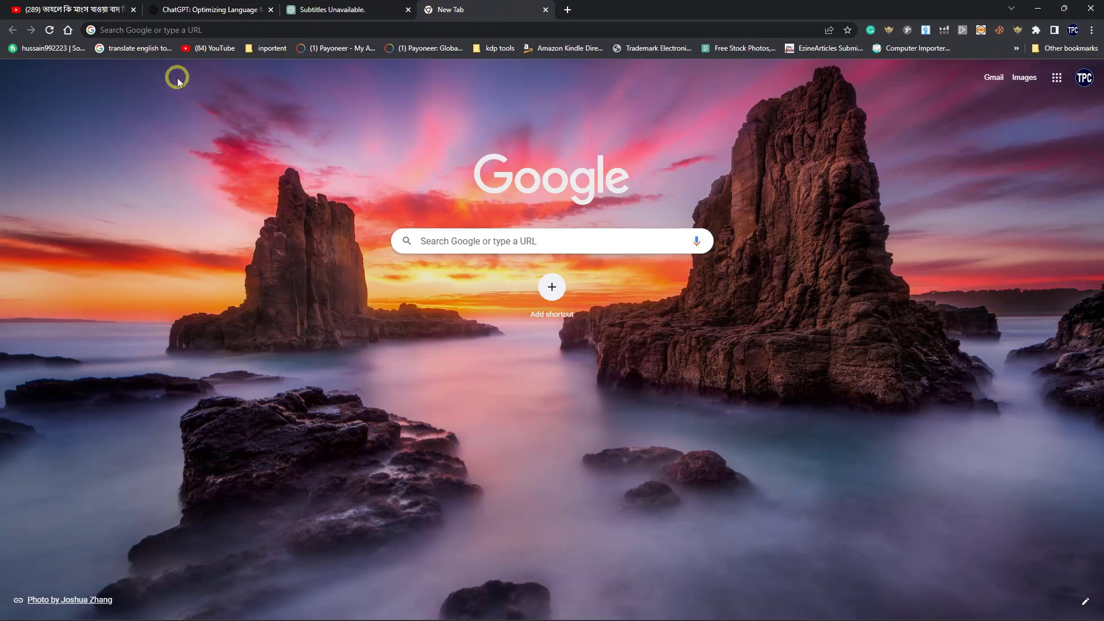
{"action": "left_click", "coordinate": [174, 28]}
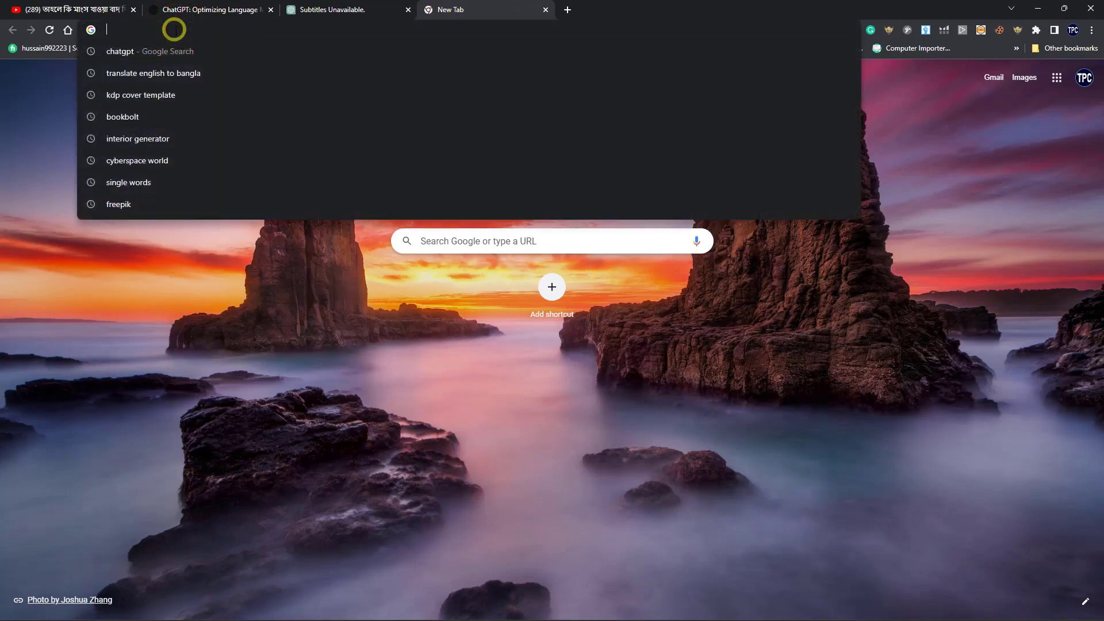
{"action": "type", "text": "cha"}
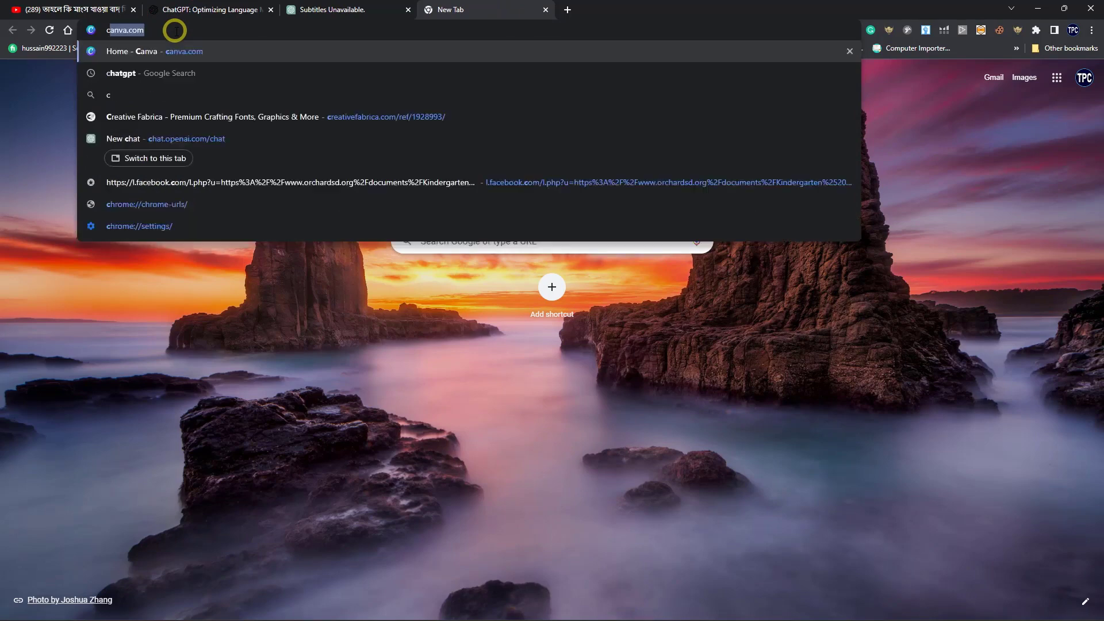
{"action": "type", "text": "t"}
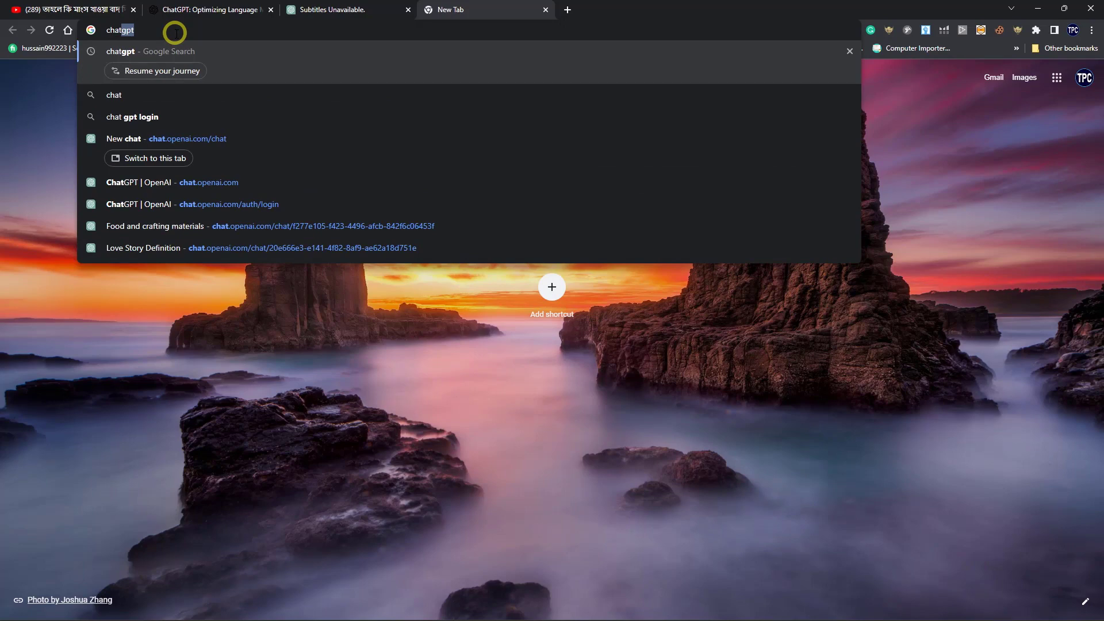
{"action": "type", "text": "gpt"}
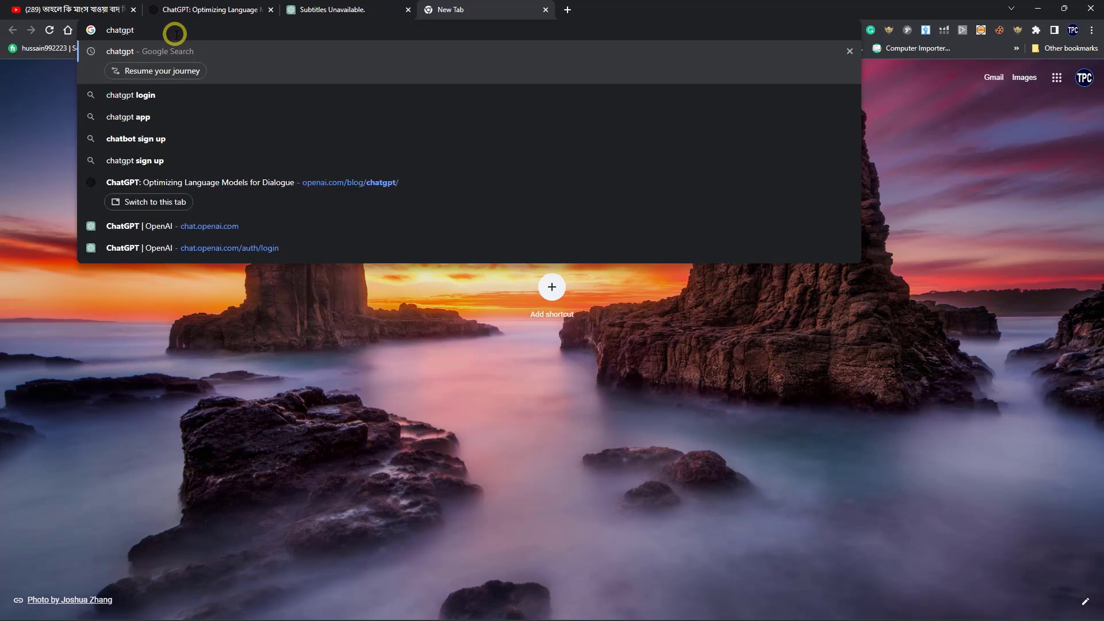
{"action": "key", "text": "Return"}
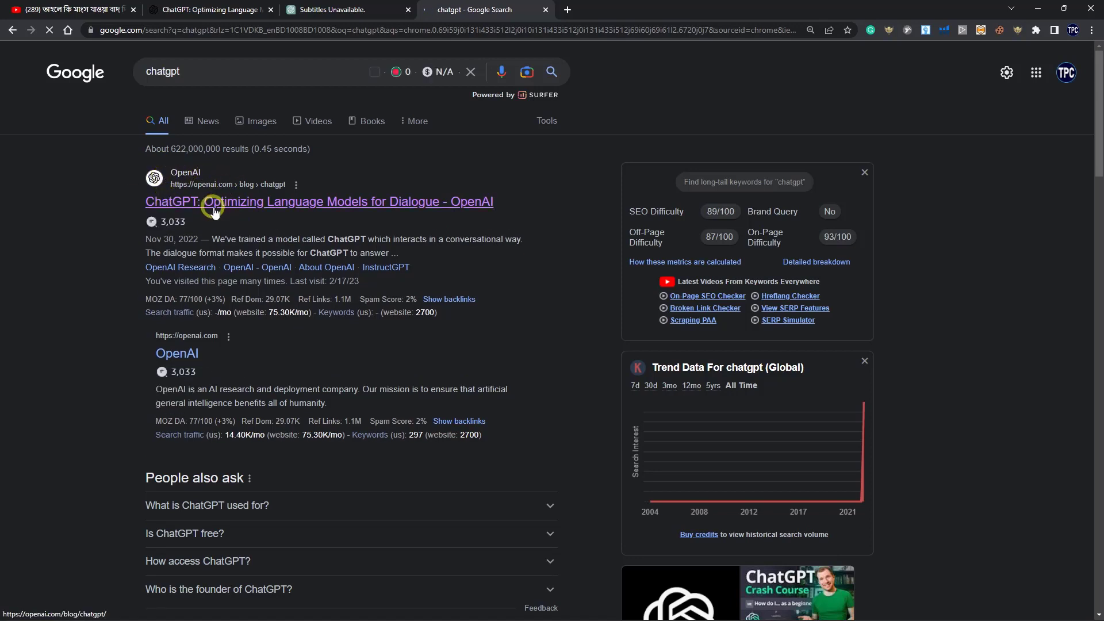
{"action": "left_click", "coordinate": [214, 203]}
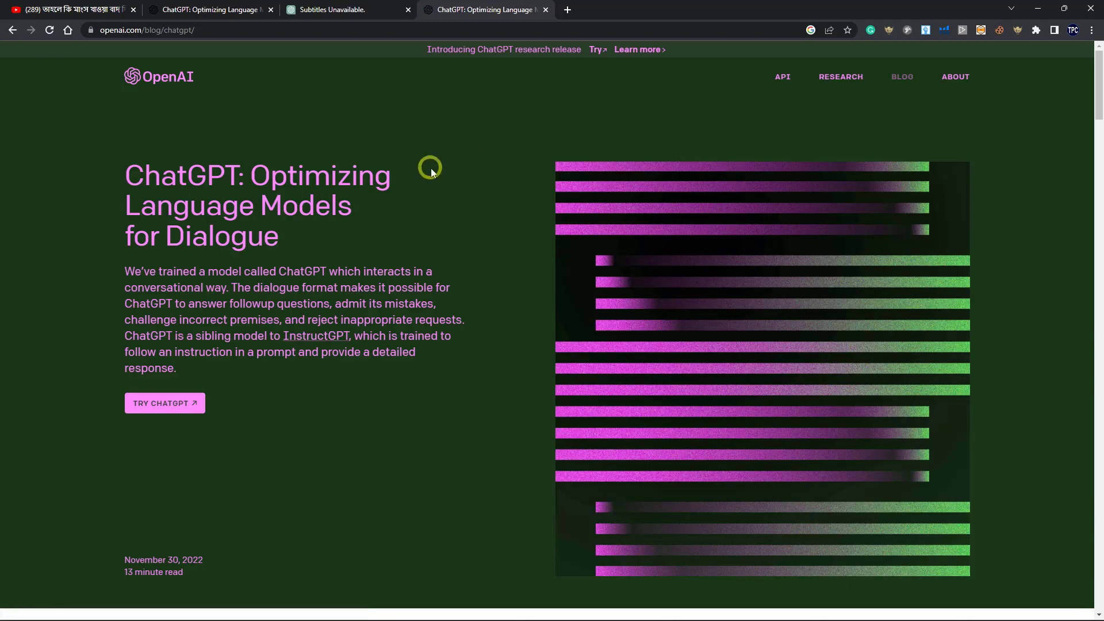
Step: Launch ChatGPT from the OpenAI article and browse the AIPRM public prompts on the new chat page
{"action": "scroll", "coordinate": [389, 337], "scroll_direction": "down", "scroll_amount": 3}
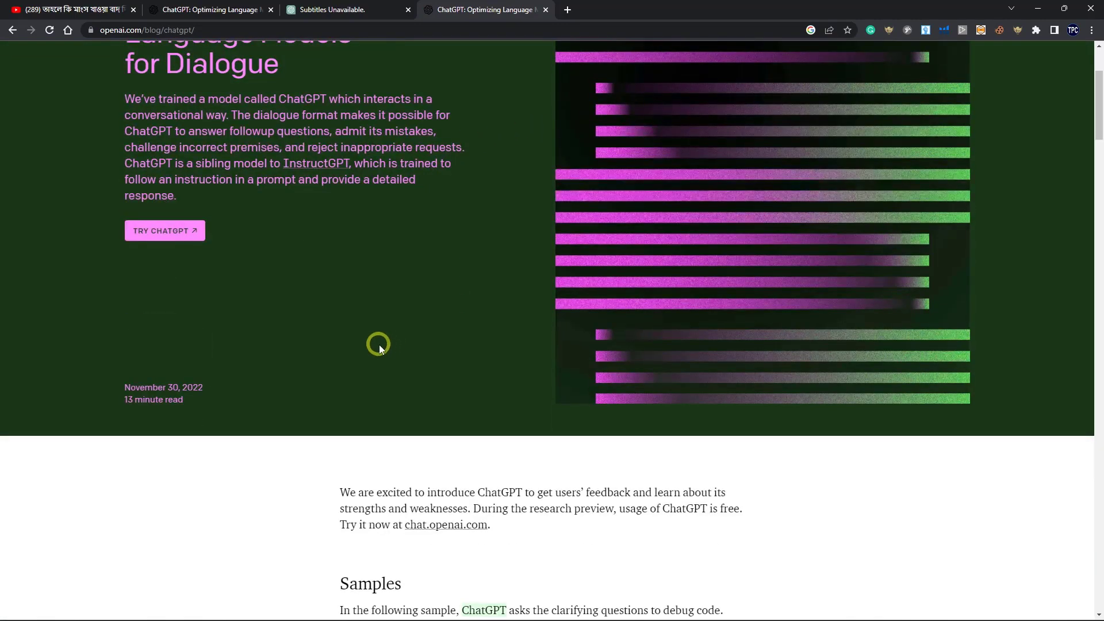
{"action": "scroll", "coordinate": [378, 344], "scroll_direction": "up", "scroll_amount": 1}
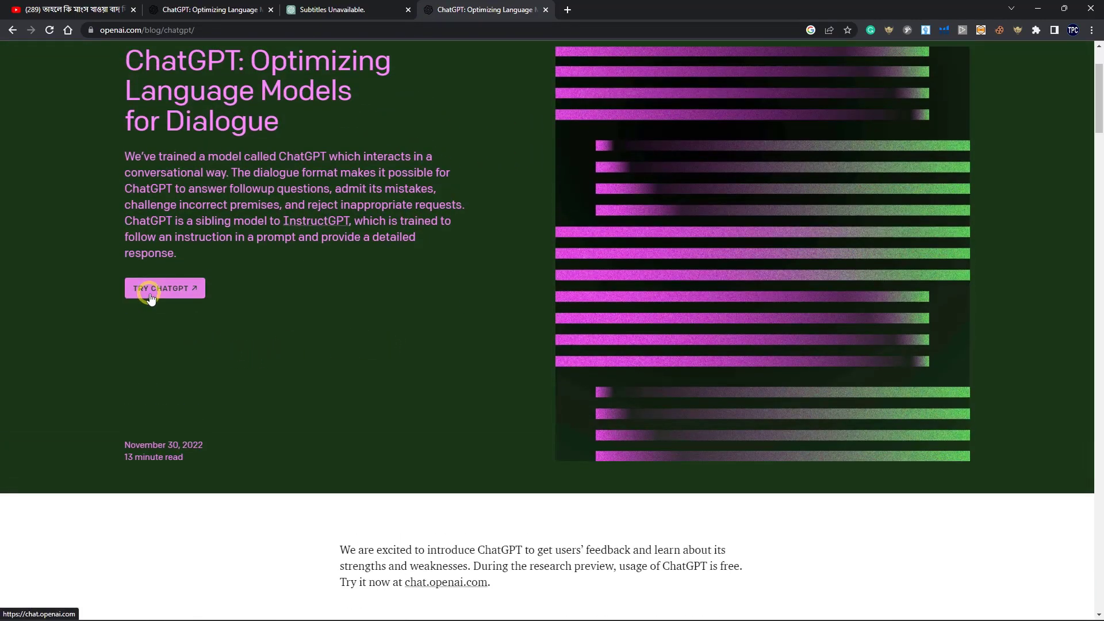
{"action": "left_click", "coordinate": [156, 287]}
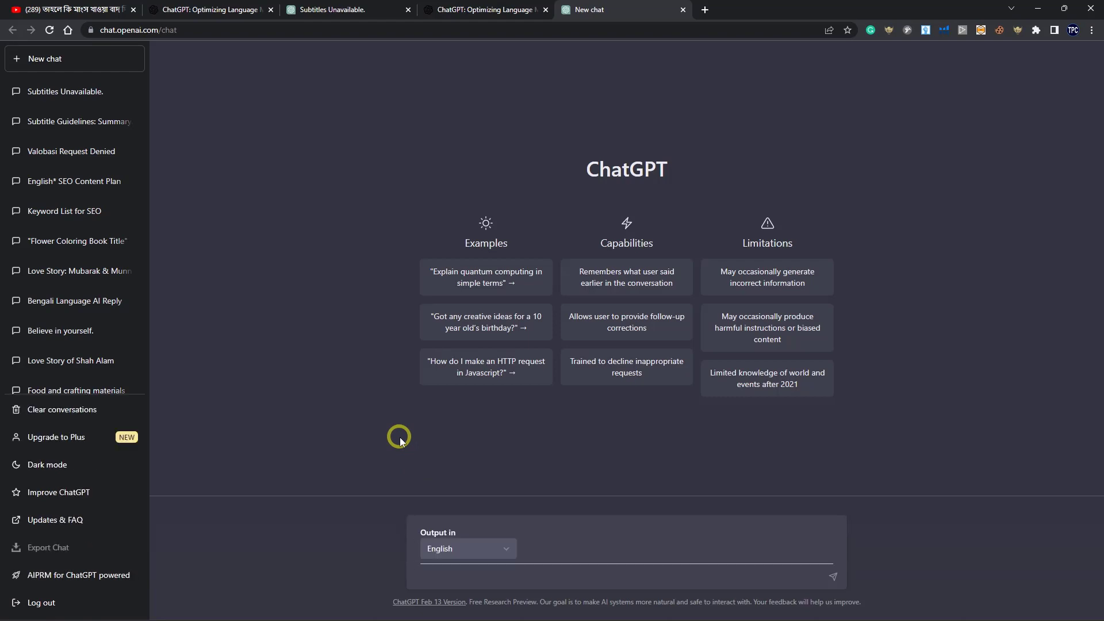
{"action": "scroll", "coordinate": [401, 440], "scroll_direction": "up", "scroll_amount": 10}
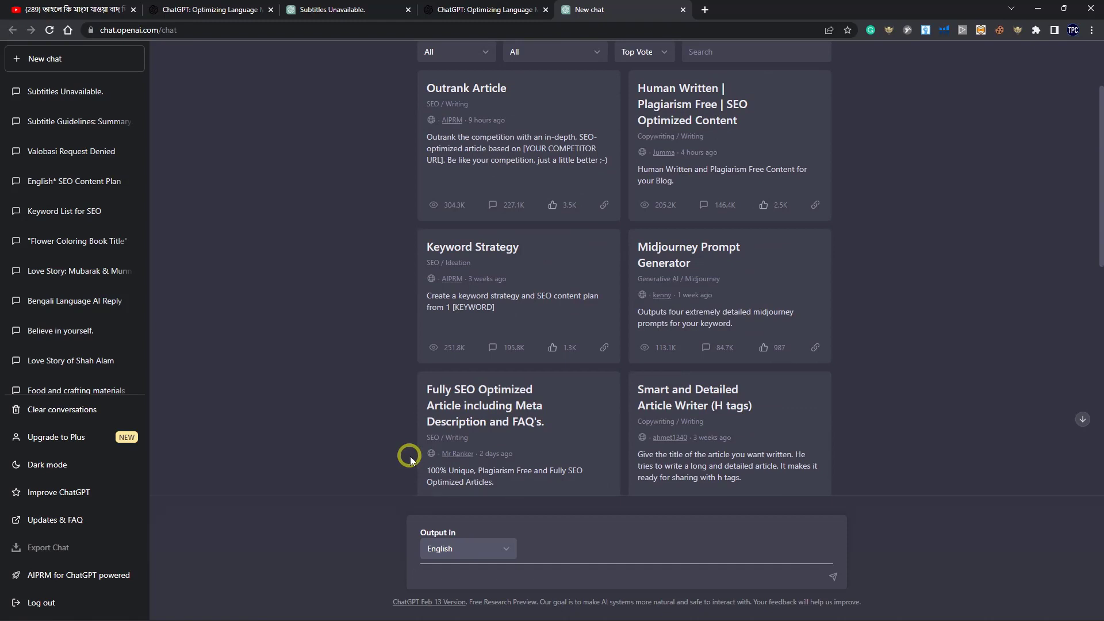
{"action": "scroll", "coordinate": [405, 451], "scroll_direction": "up", "scroll_amount": 2}
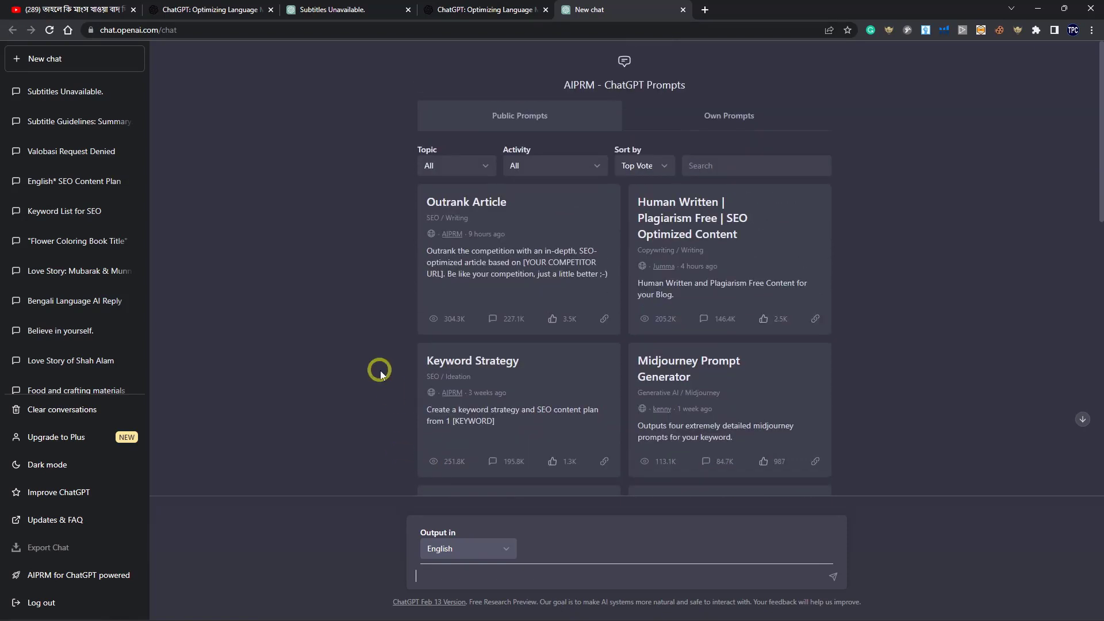
Step: Close the extra new chat and the duplicate OpenAI article, and return to the "Subtitles Unavailable." conversation
{"action": "left_click", "coordinate": [683, 10]}
{"action": "left_click", "coordinate": [545, 9]}
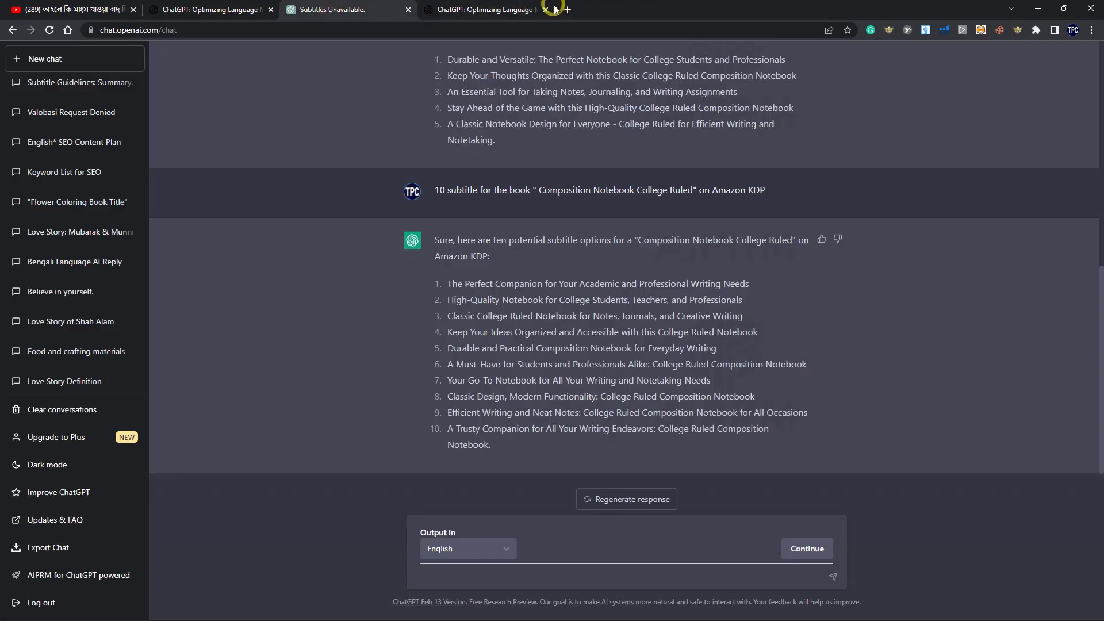
{"action": "left_click", "coordinate": [545, 10]}
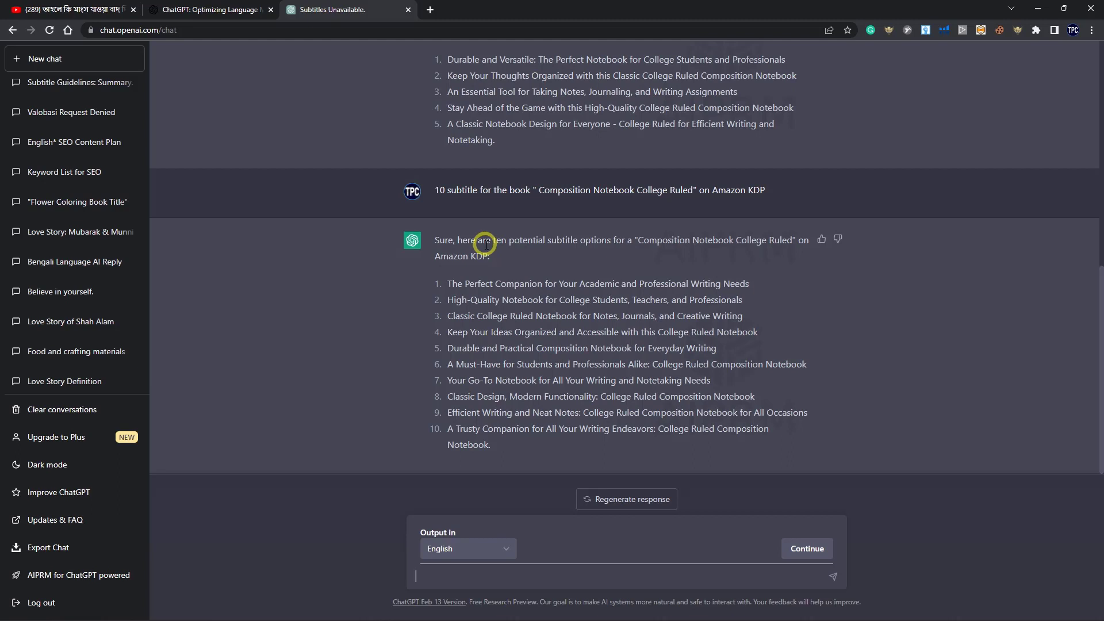
{"action": "left_click", "coordinate": [245, 6]}
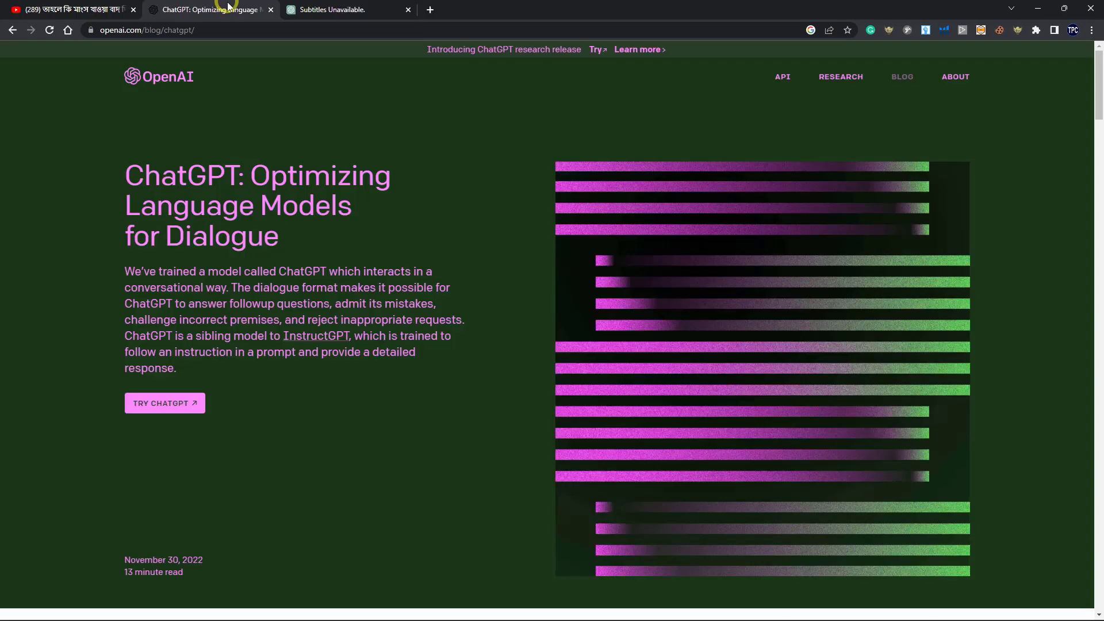
{"action": "left_click", "coordinate": [369, 9]}
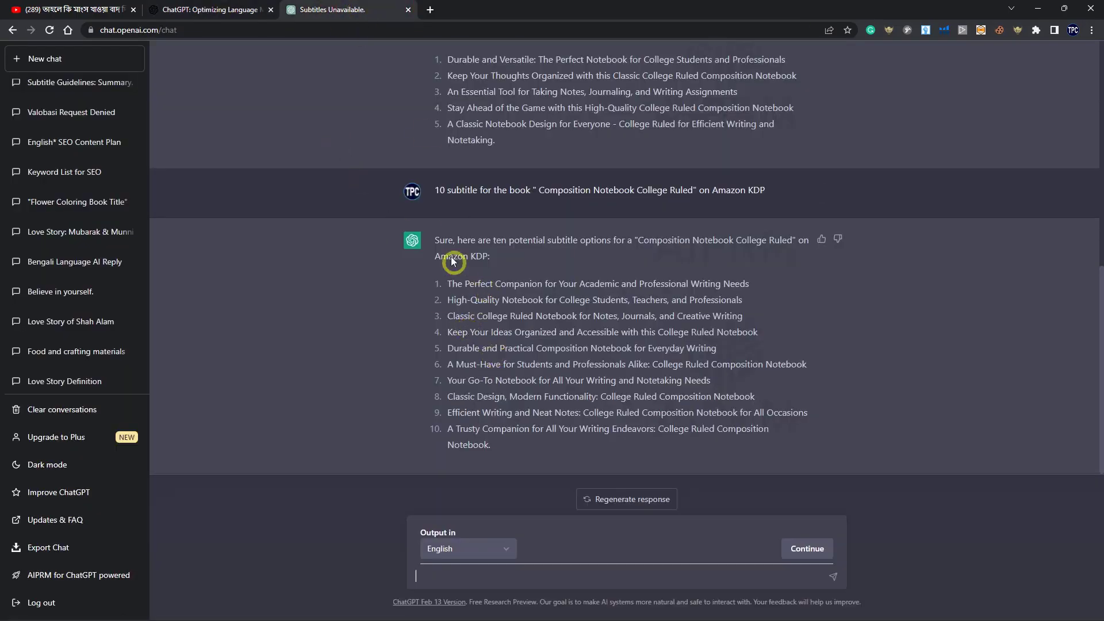
Step: Compare the wording of the sent request for 10 "Composition Notebook College Ruled" subtitles with the listed suggestions
{"action": "mouse_move", "coordinate": [899, 614]}
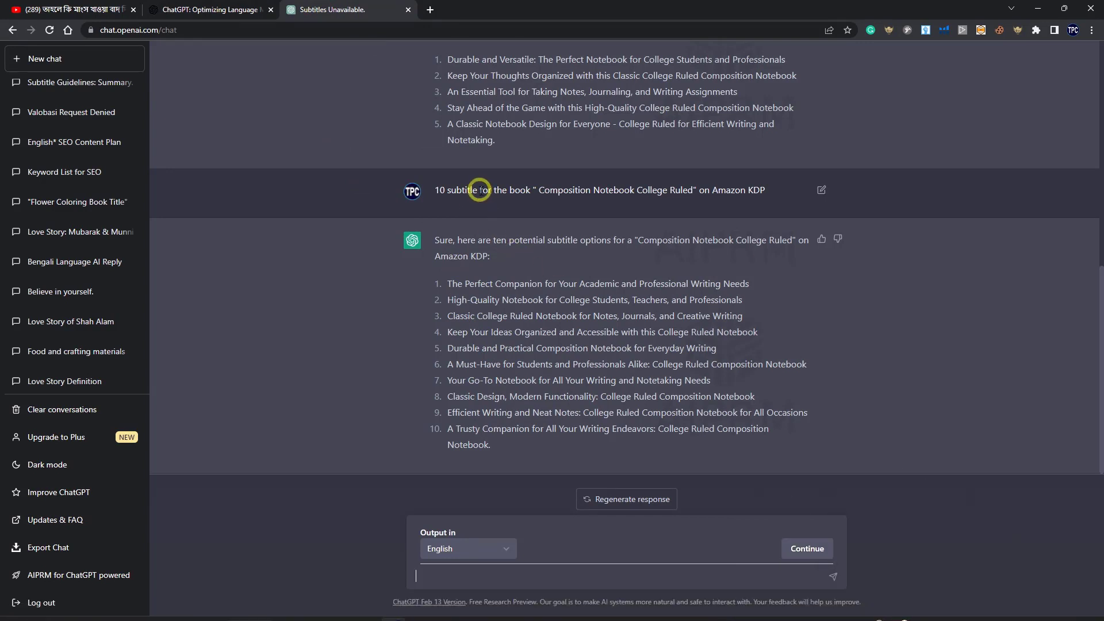
{"action": "left_click_drag", "start_coordinate": [480, 190], "coordinate": [764, 185]}
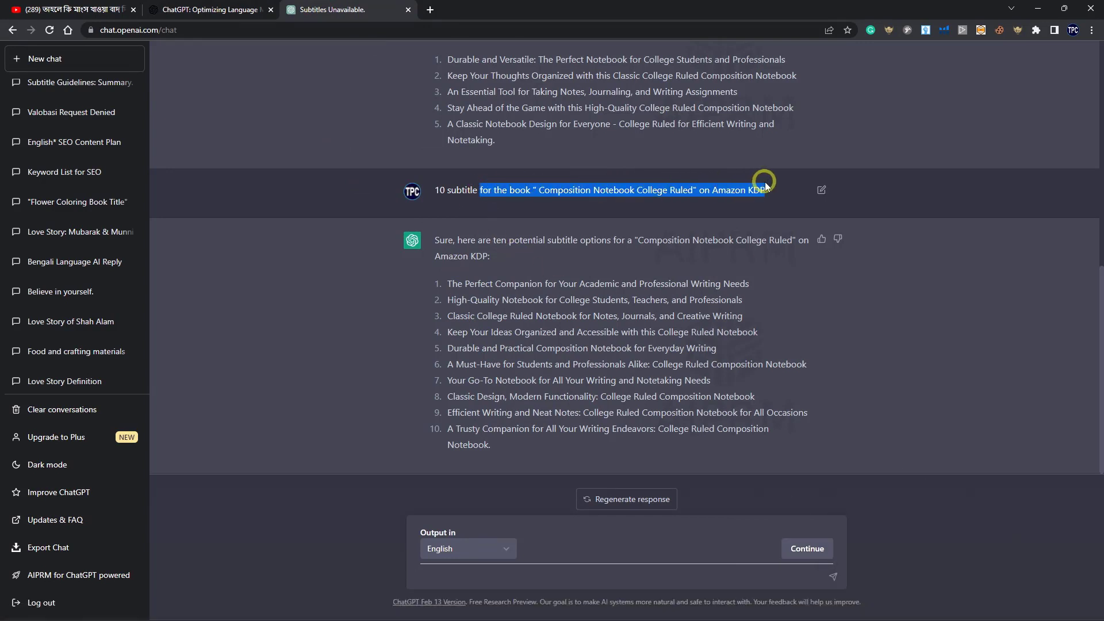
{"action": "left_click", "coordinate": [411, 395]}
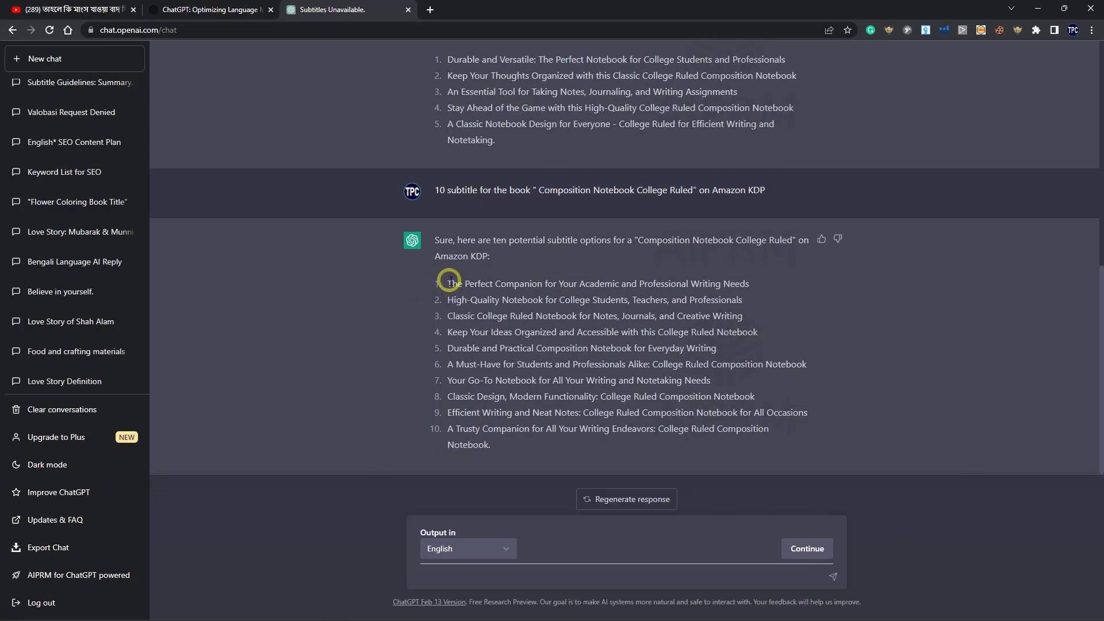
{"action": "left_click_drag", "start_coordinate": [449, 281], "coordinate": [798, 430]}
{"action": "left_click", "coordinate": [810, 448]}
{"action": "left_click_drag", "start_coordinate": [449, 283], "coordinate": [776, 282]}
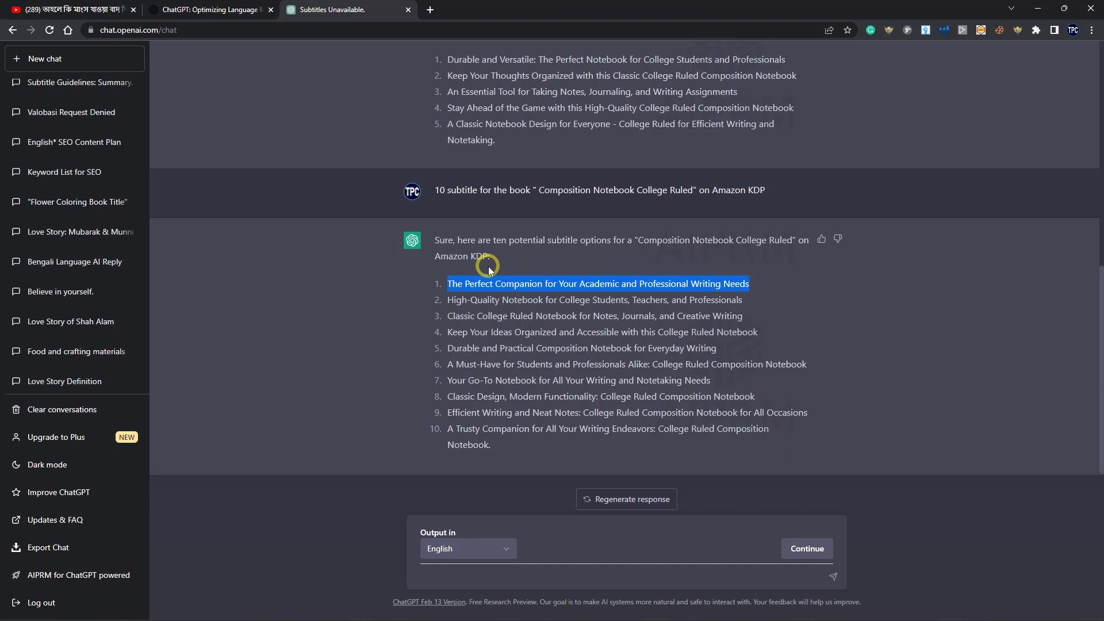
{"action": "left_click", "coordinate": [508, 270]}
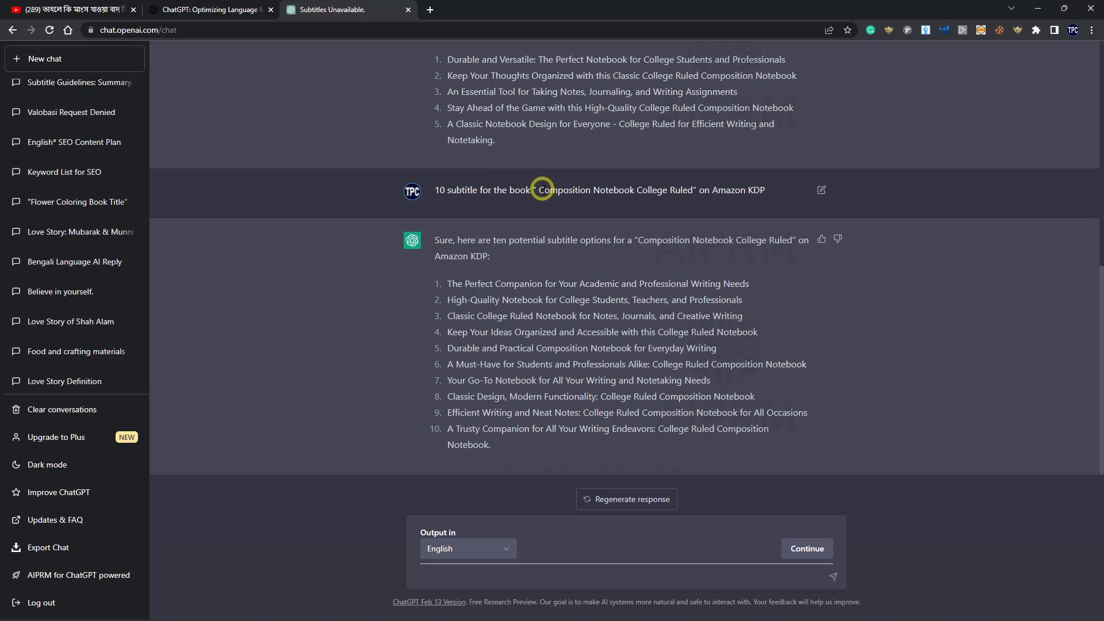
{"action": "left_click_drag", "start_coordinate": [540, 189], "coordinate": [693, 192]}
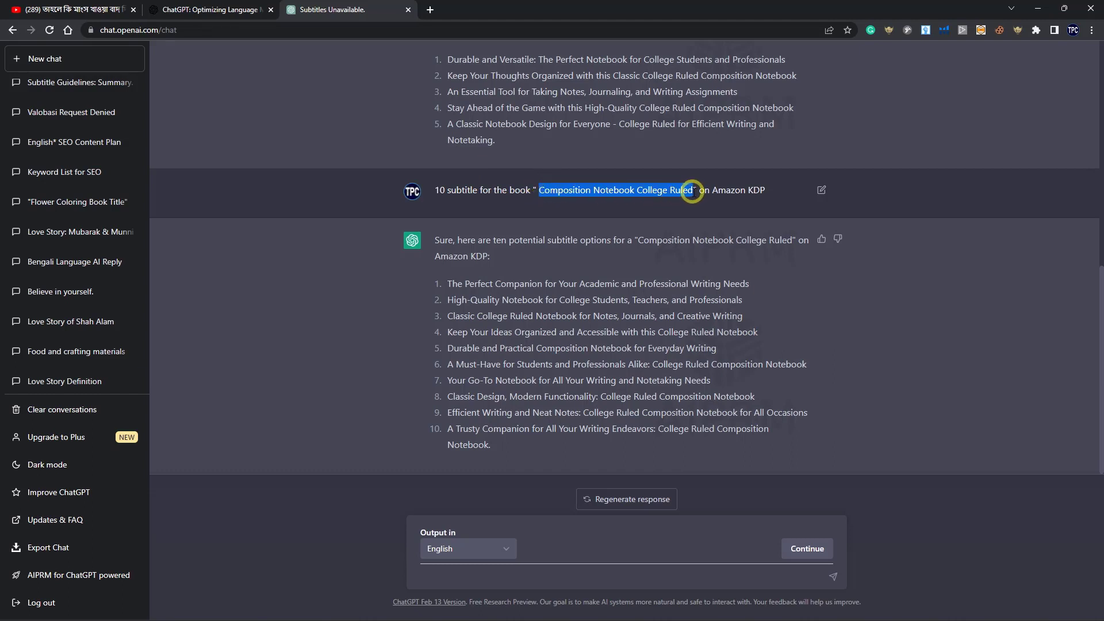
{"action": "left_click", "coordinate": [685, 202]}
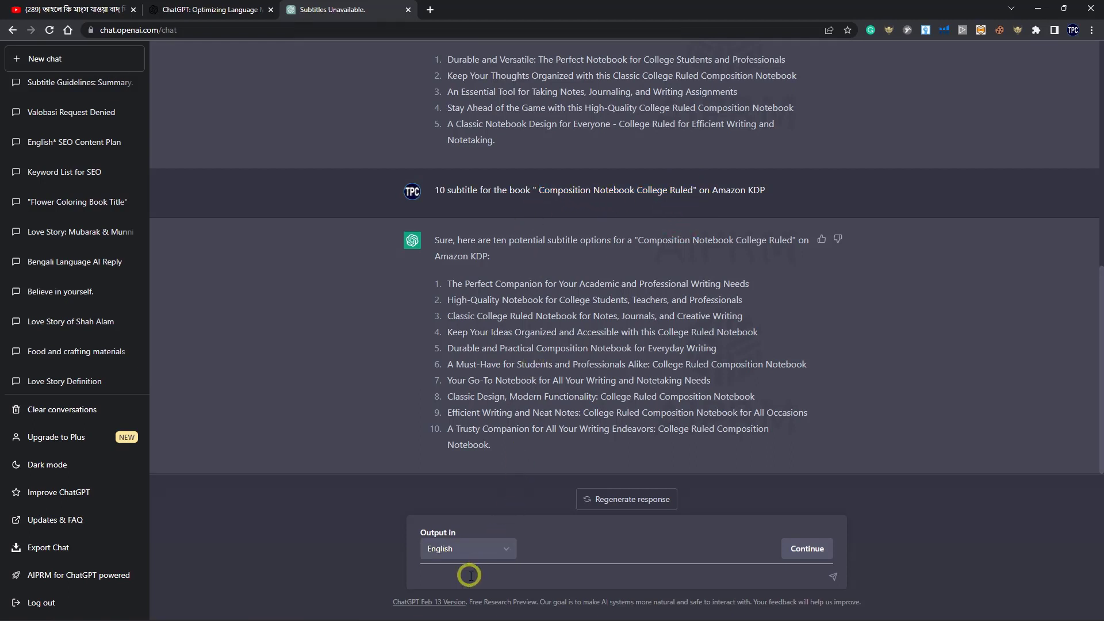
{"action": "mouse_move", "coordinate": [892, 611]}
{"action": "left_click_drag", "start_coordinate": [448, 283], "coordinate": [493, 283]}
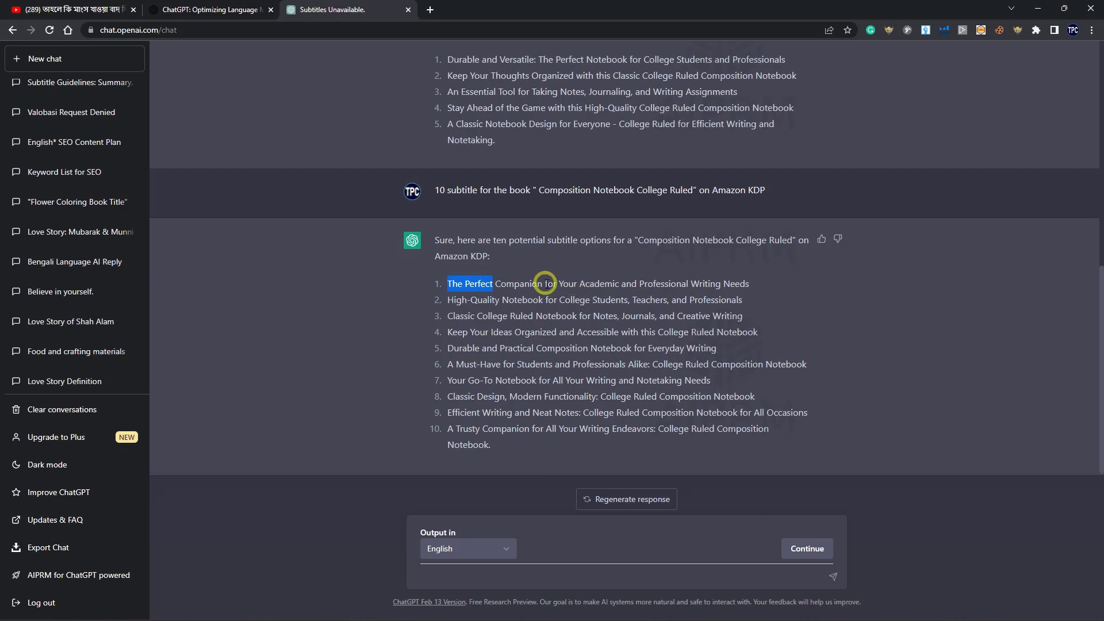
{"action": "left_click_drag", "start_coordinate": [575, 282], "coordinate": [431, 290]}
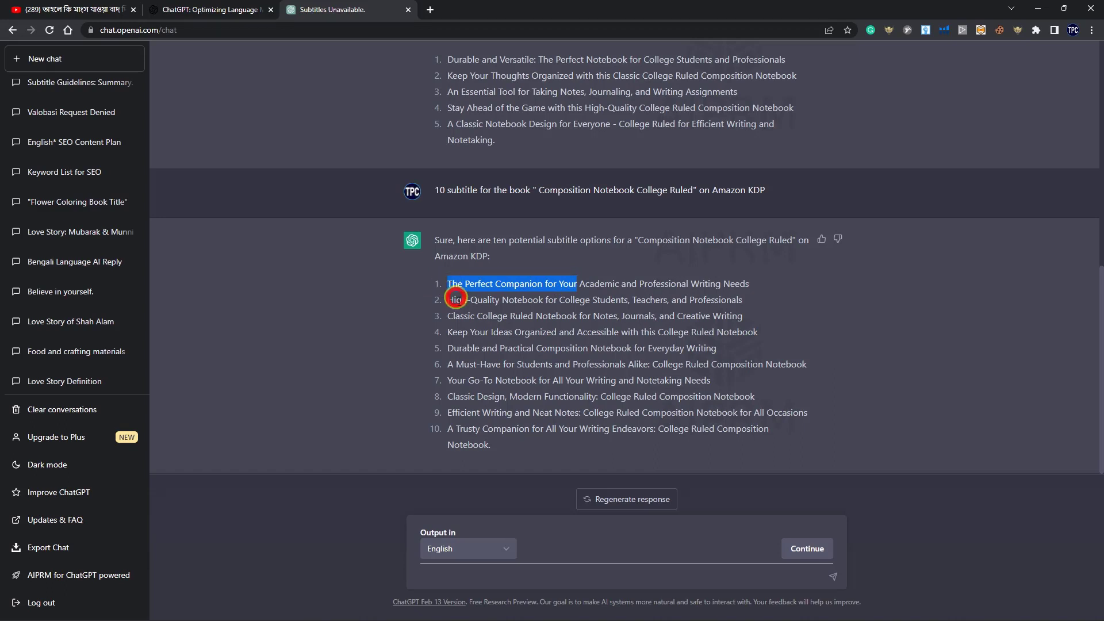
{"action": "left_click", "coordinate": [349, 391]}
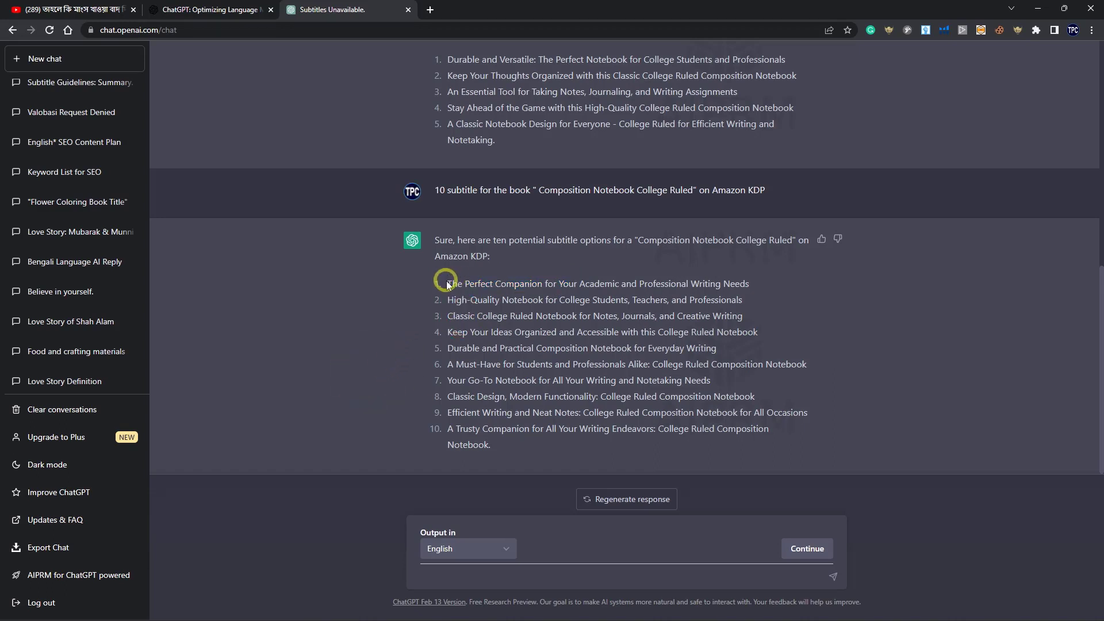
{"action": "left_click_drag", "start_coordinate": [447, 283], "coordinate": [507, 444]}
{"action": "left_click", "coordinate": [408, 450]}
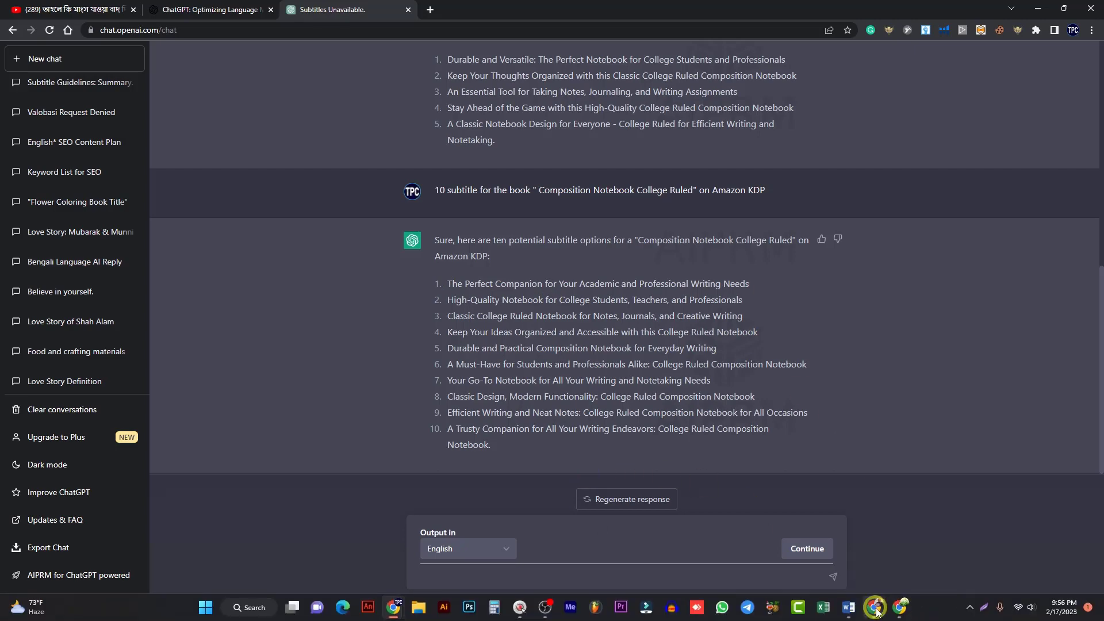
Step: Copy "Description" from the second line of the Word document and paste it into ChatGPT's empty message field
{"action": "left_click", "coordinate": [849, 608]}
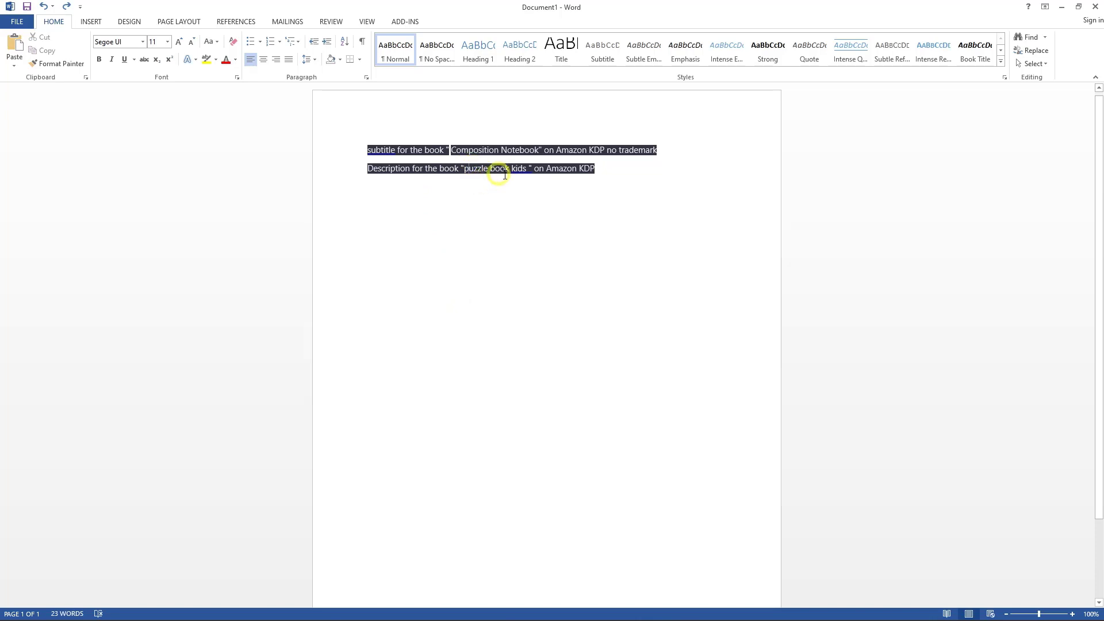
{"action": "right_click", "coordinate": [368, 174]}
{"action": "left_click", "coordinate": [422, 192]}
{"action": "mouse_move", "coordinate": [920, 612]}
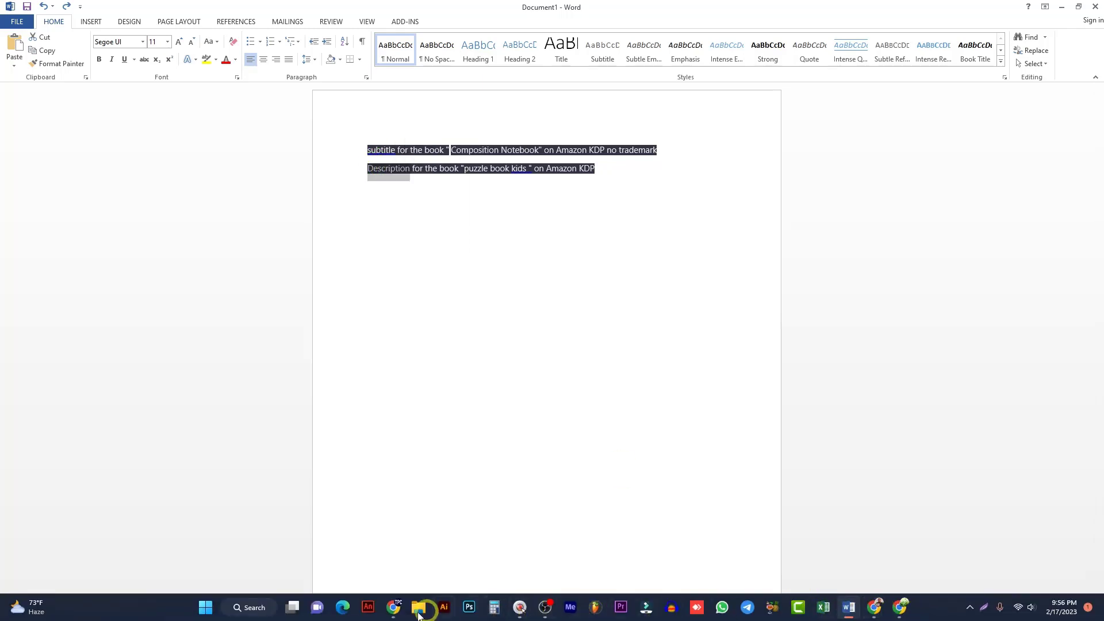
{"action": "mouse_move", "coordinate": [393, 607]}
{"action": "left_click", "coordinate": [336, 541]}
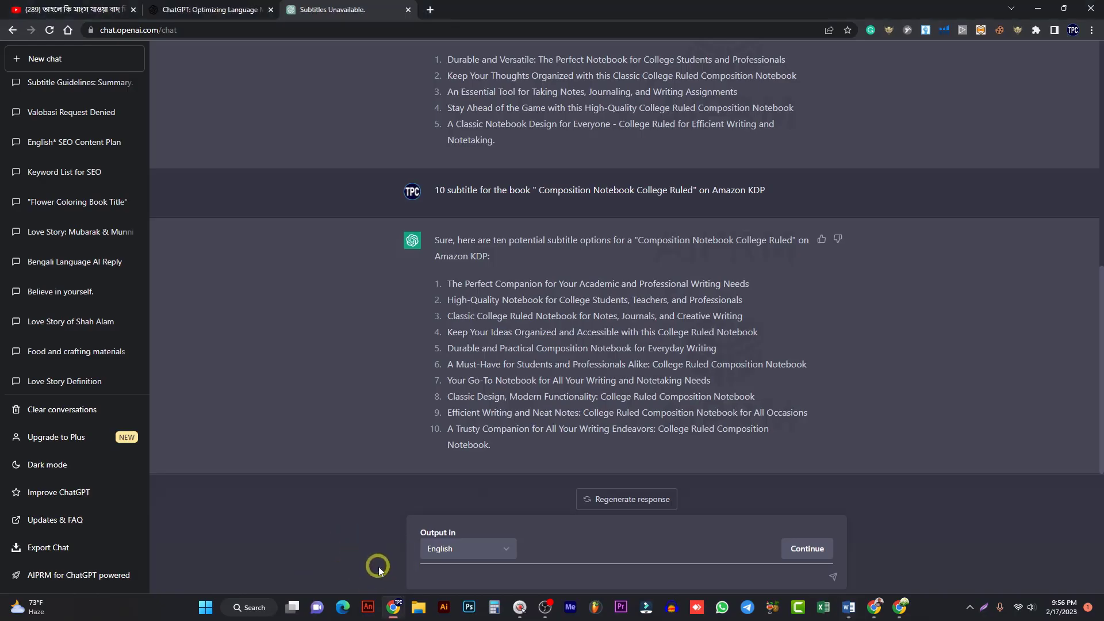
{"action": "right_click", "coordinate": [432, 572]}
{"action": "left_click", "coordinate": [495, 428]}
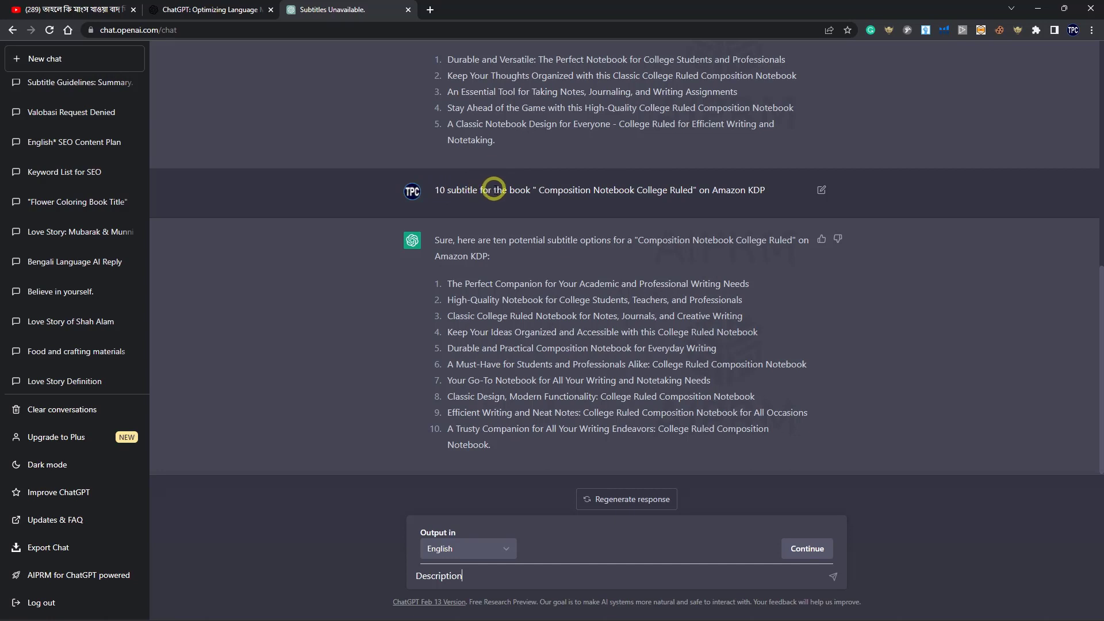
Step: Complete the message as "Description for the book " Composition Notebook College Ruled" on Amazon KDP" by reusing the earlier request's wording, and send it
{"action": "left_click_drag", "start_coordinate": [480, 190], "coordinate": [791, 195]}
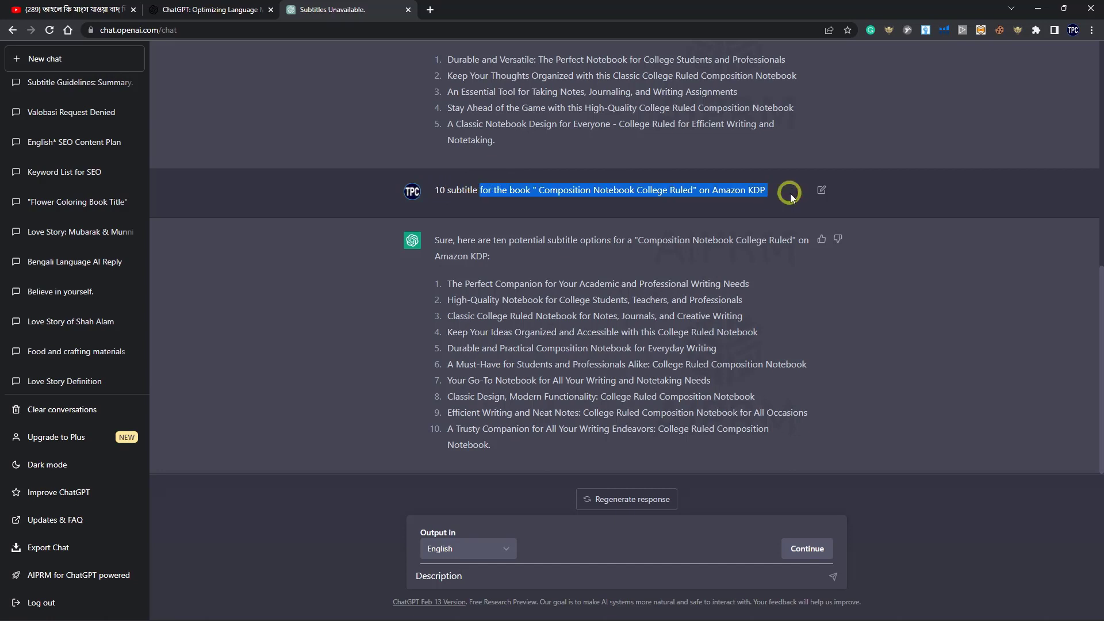
{"action": "right_click", "coordinate": [730, 204]}
{"action": "left_click", "coordinate": [747, 222]}
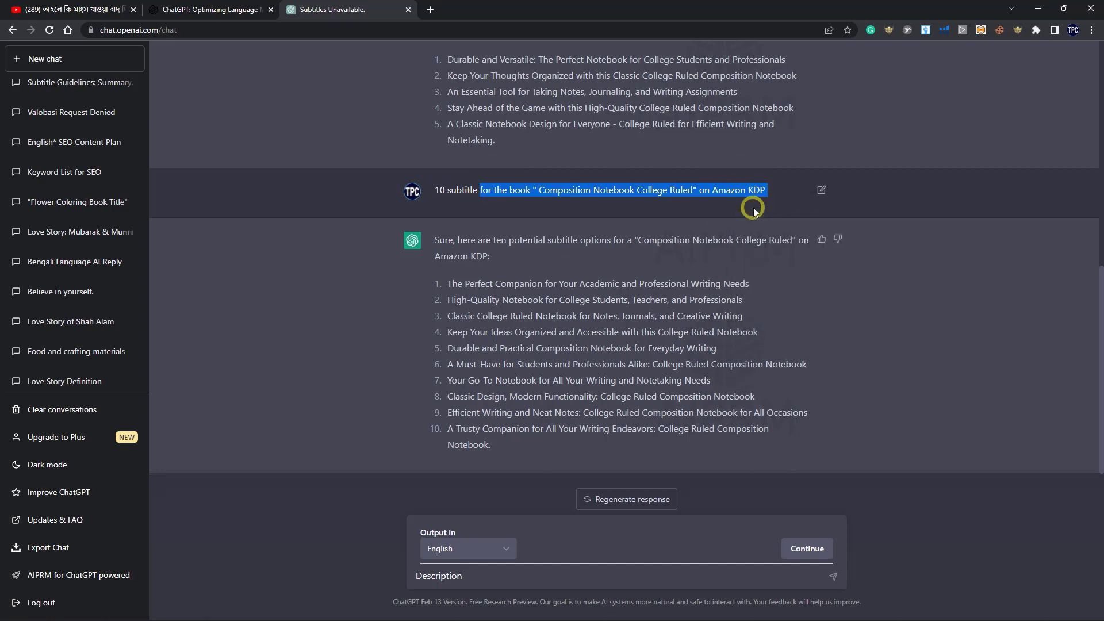
{"action": "right_click", "coordinate": [633, 187]}
{"action": "left_click", "coordinate": [665, 209]}
{"action": "left_click", "coordinate": [484, 571]}
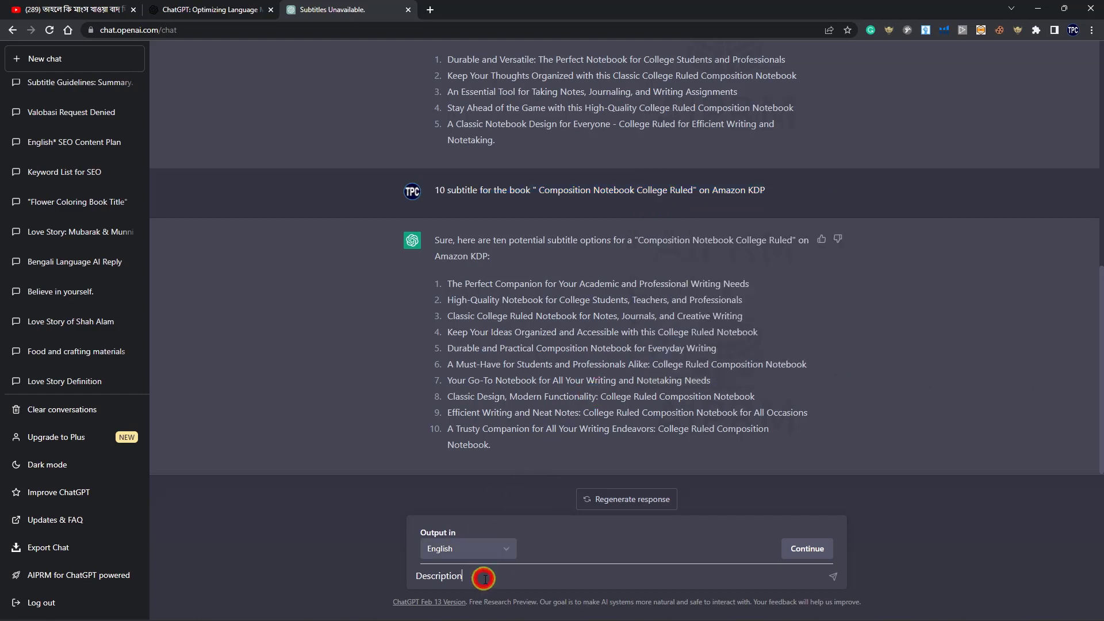
{"action": "key", "text": "ctrl+v"}
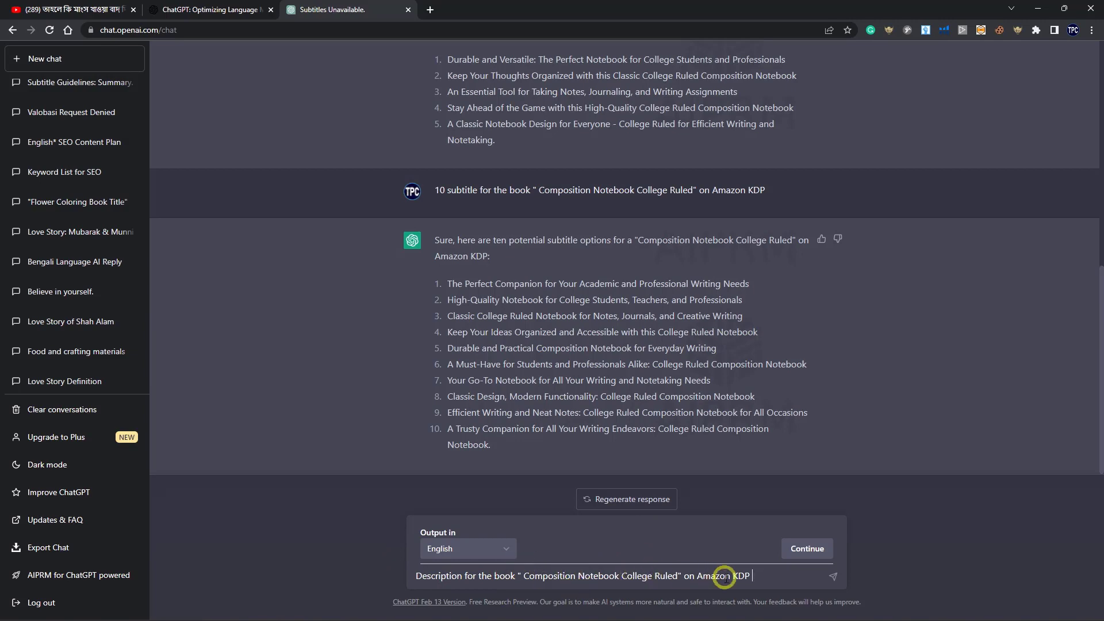
{"action": "left_click", "coordinate": [833, 575]}
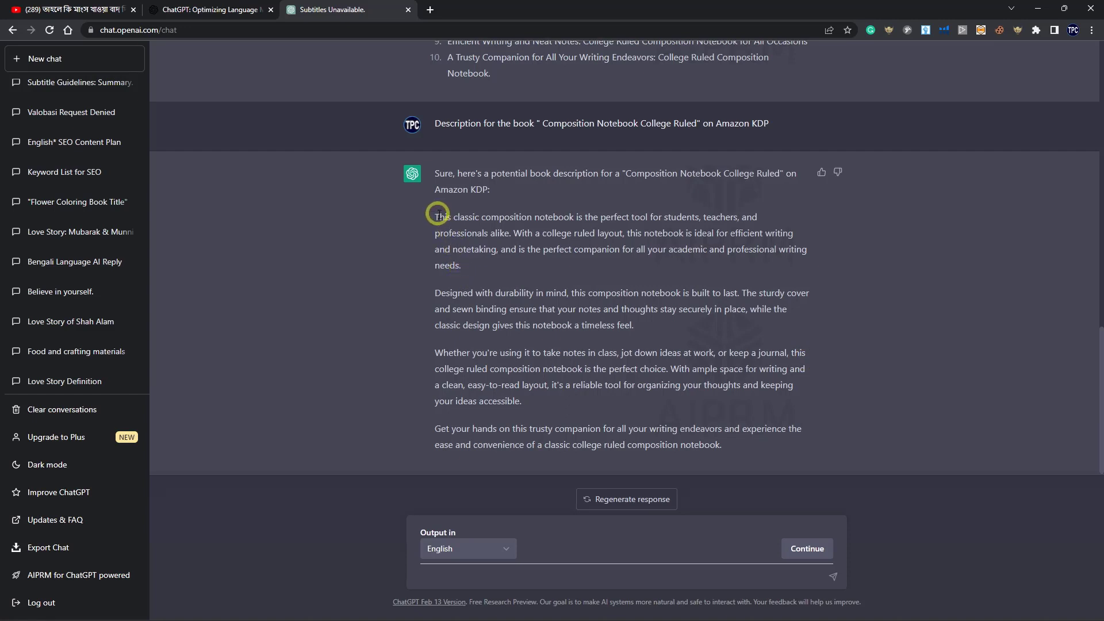
Step: Copy the four description paragraphs of ChatGPT's reply, leaving out the introductory sentence
{"action": "left_click_drag", "start_coordinate": [437, 217], "coordinate": [750, 448]}
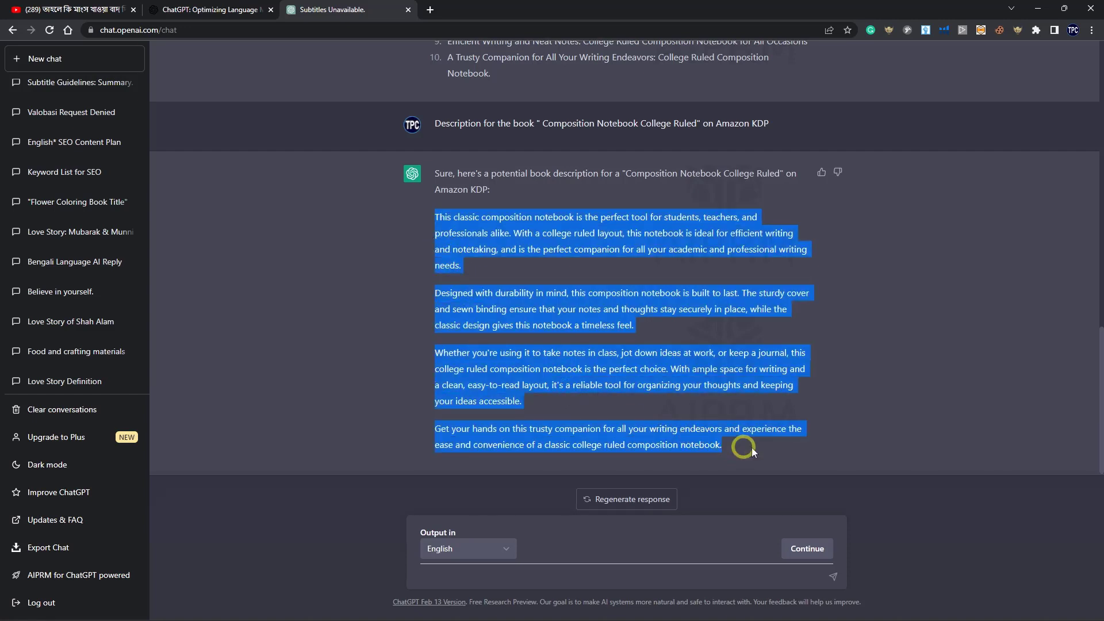
{"action": "left_click", "coordinate": [871, 412]}
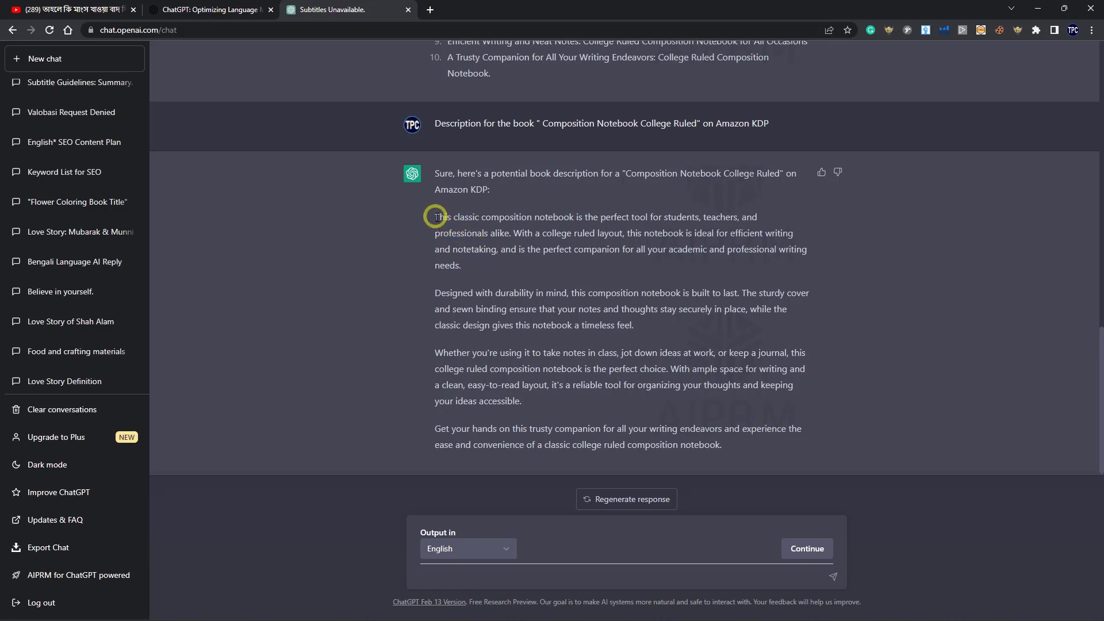
{"action": "left_click_drag", "start_coordinate": [436, 217], "coordinate": [723, 445]}
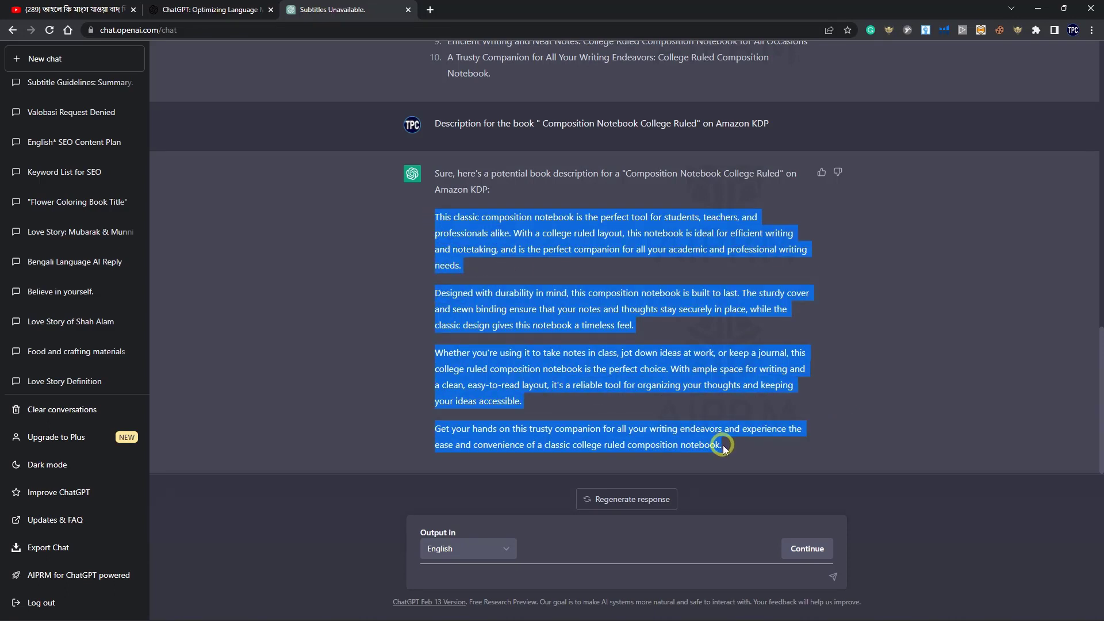
{"action": "right_click", "coordinate": [690, 443]}
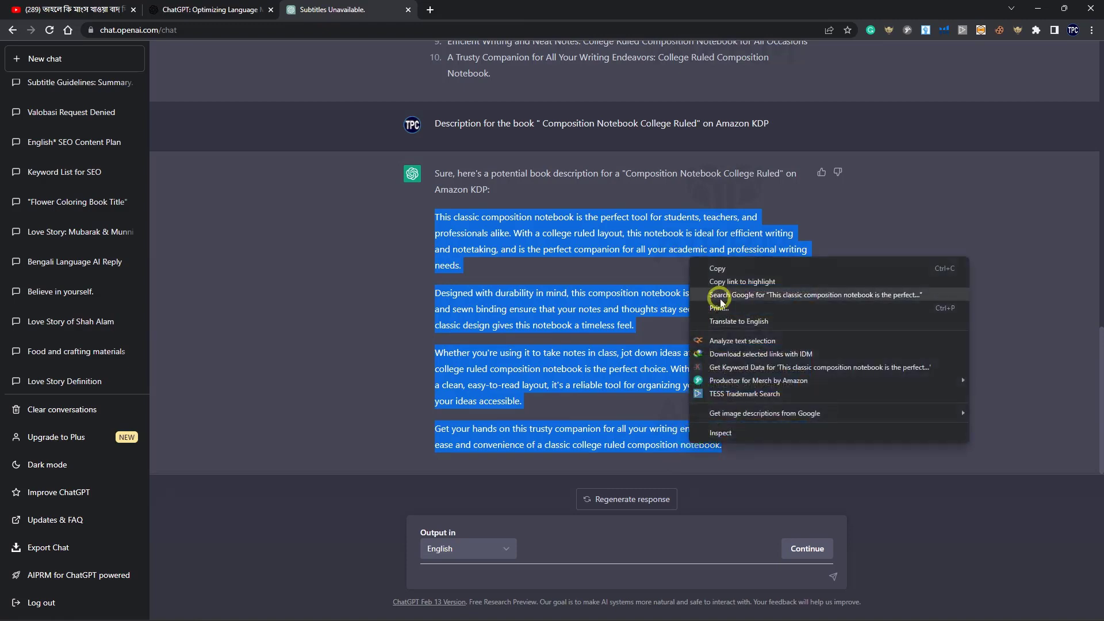
{"action": "left_click", "coordinate": [720, 268]}
Step: Open Google Translate for English to Bangla in a new tab and paste the copied description as the source text
{"action": "left_click", "coordinate": [430, 10]}
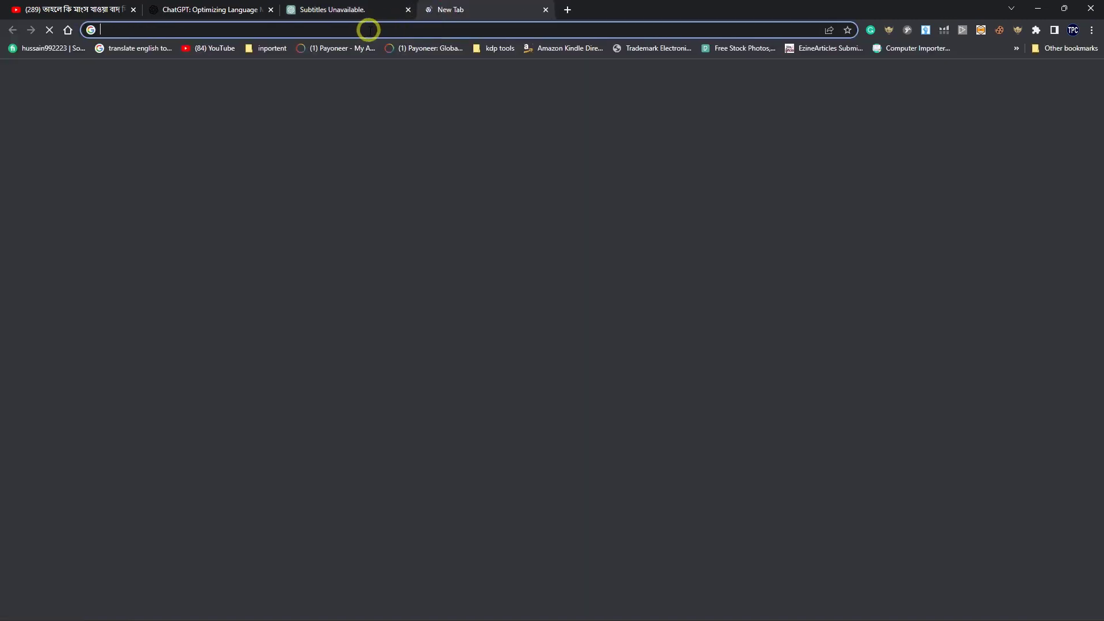
{"action": "left_click", "coordinate": [364, 31]}
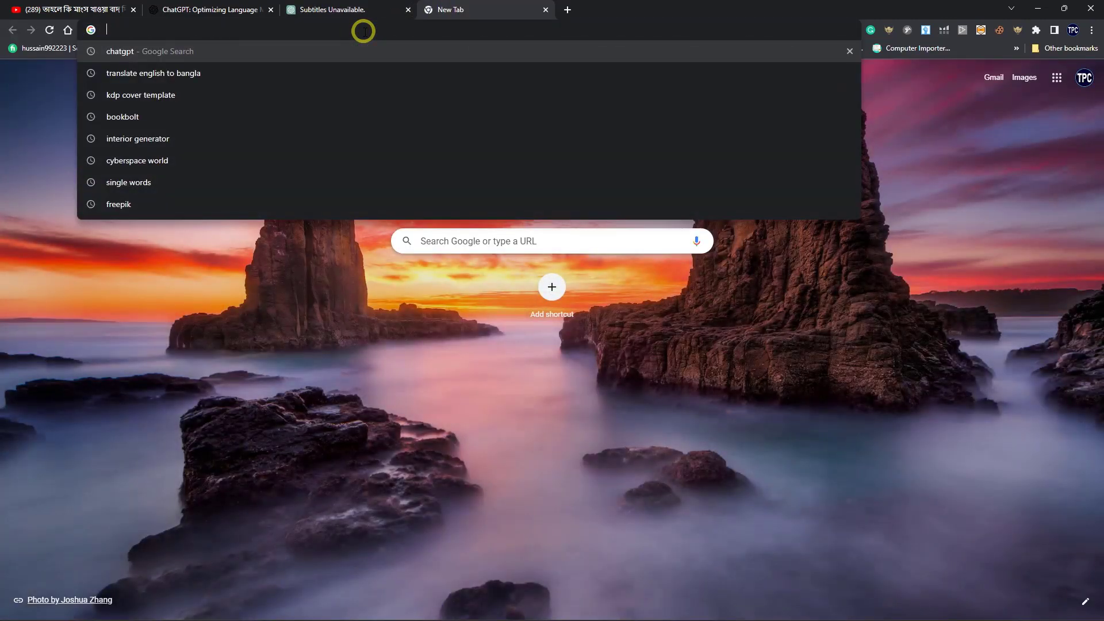
{"action": "type", "text": "tr"}
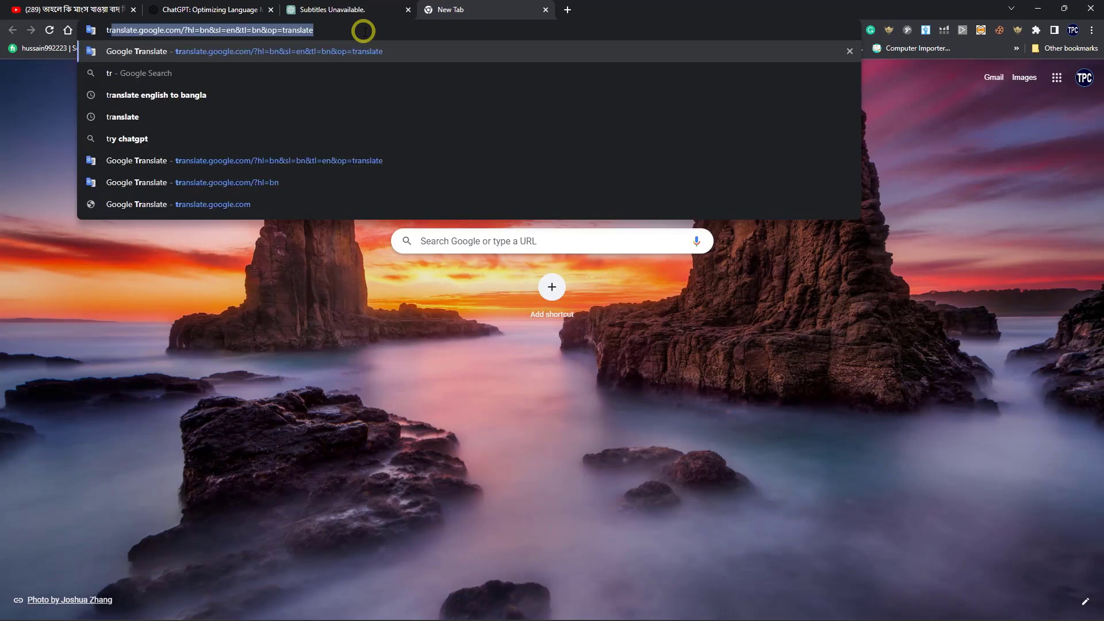
{"action": "key", "text": "Return"}
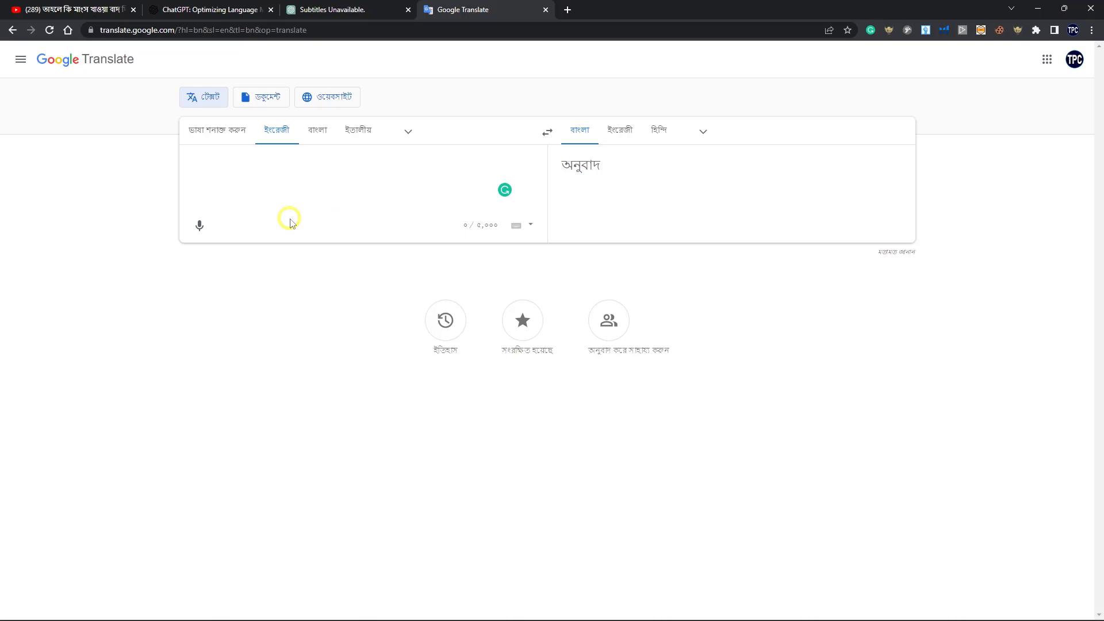
{"action": "right_click", "coordinate": [274, 191]}
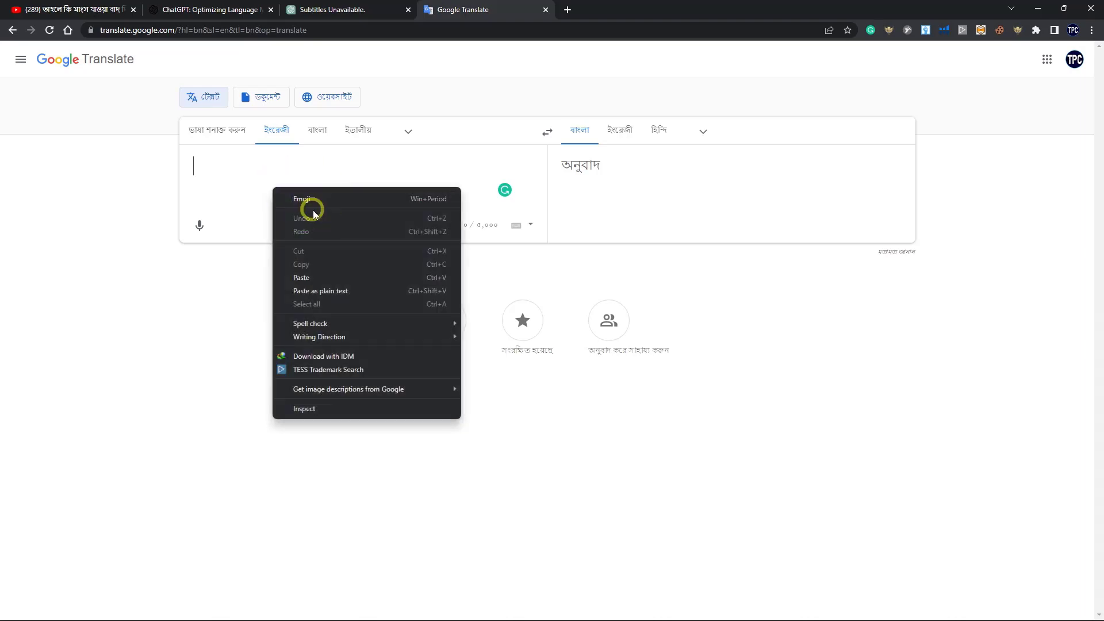
{"action": "left_click", "coordinate": [300, 276]}
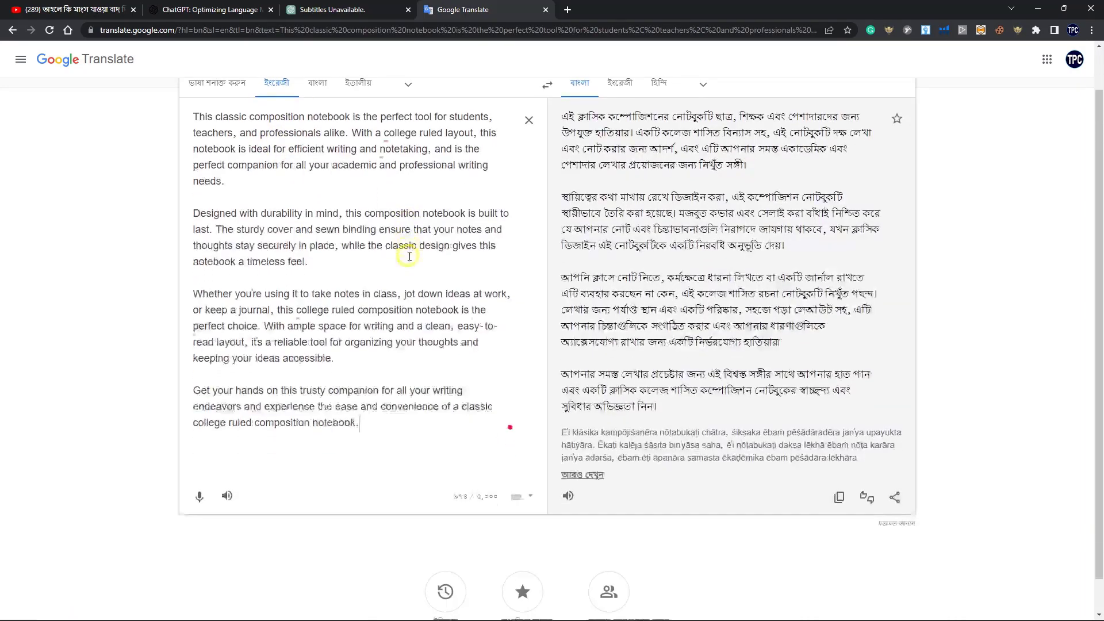
{"action": "scroll", "coordinate": [486, 299], "scroll_direction": "down", "scroll_amount": 2}
{"action": "scroll", "coordinate": [321, 241], "scroll_direction": "up", "scroll_amount": 2}
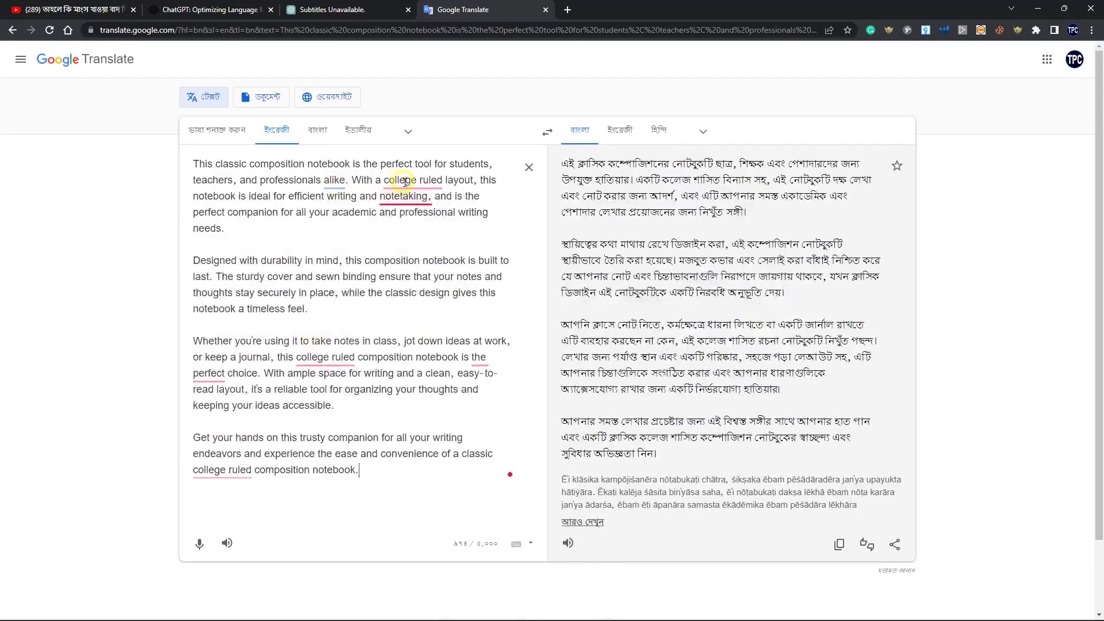
Step: Accept Grammarly's first-paragraph corrections: hyphenate "college-ruled", remove the comma after "notetaking" and drop "alike"
{"action": "mouse_move", "coordinate": [425, 179]}
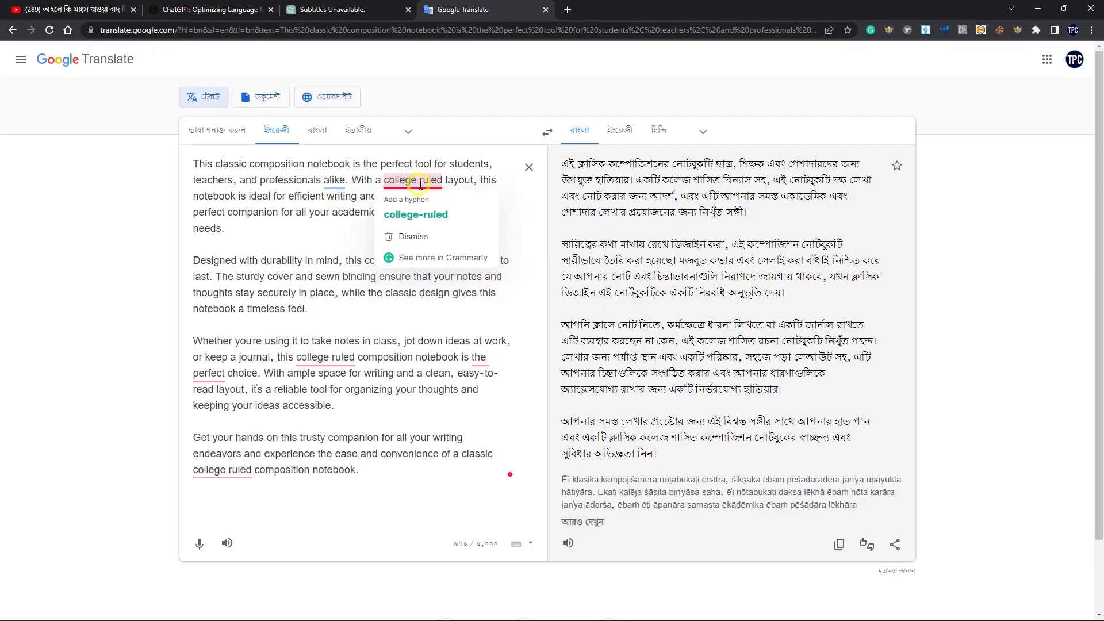
{"action": "left_click", "coordinate": [414, 214]}
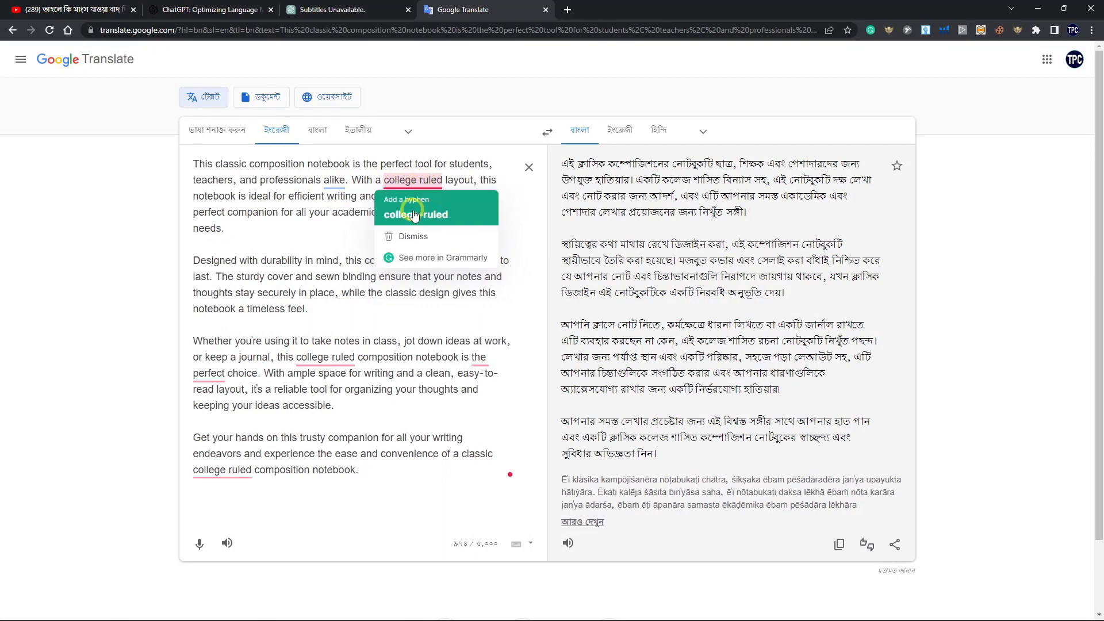
{"action": "left_click", "coordinate": [419, 216]}
{"action": "left_click", "coordinate": [404, 229]}
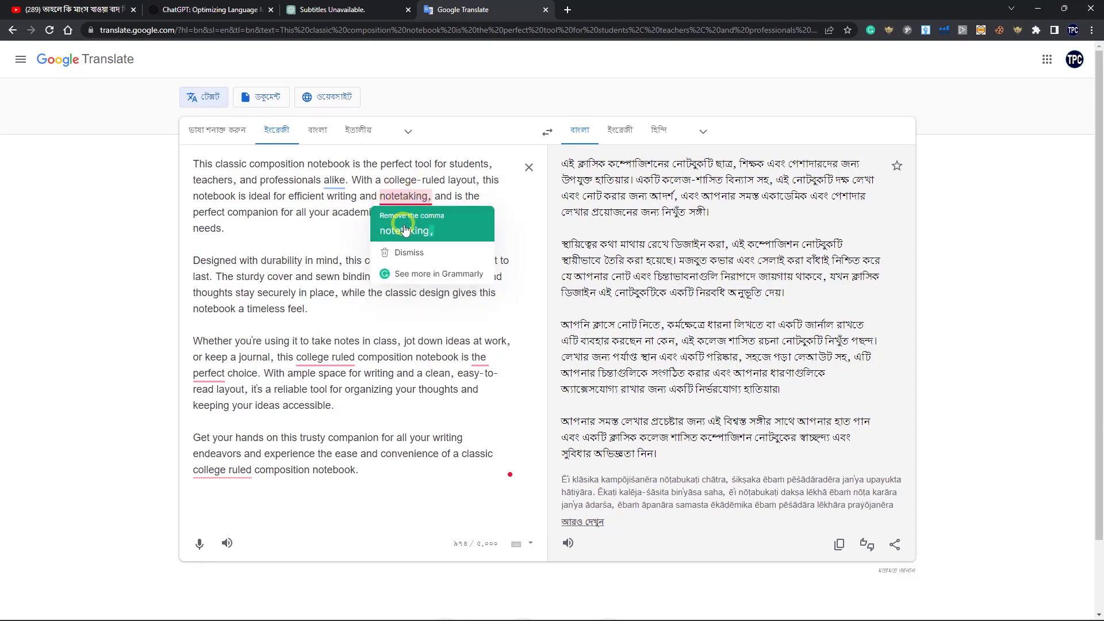
{"action": "left_click", "coordinate": [331, 216]}
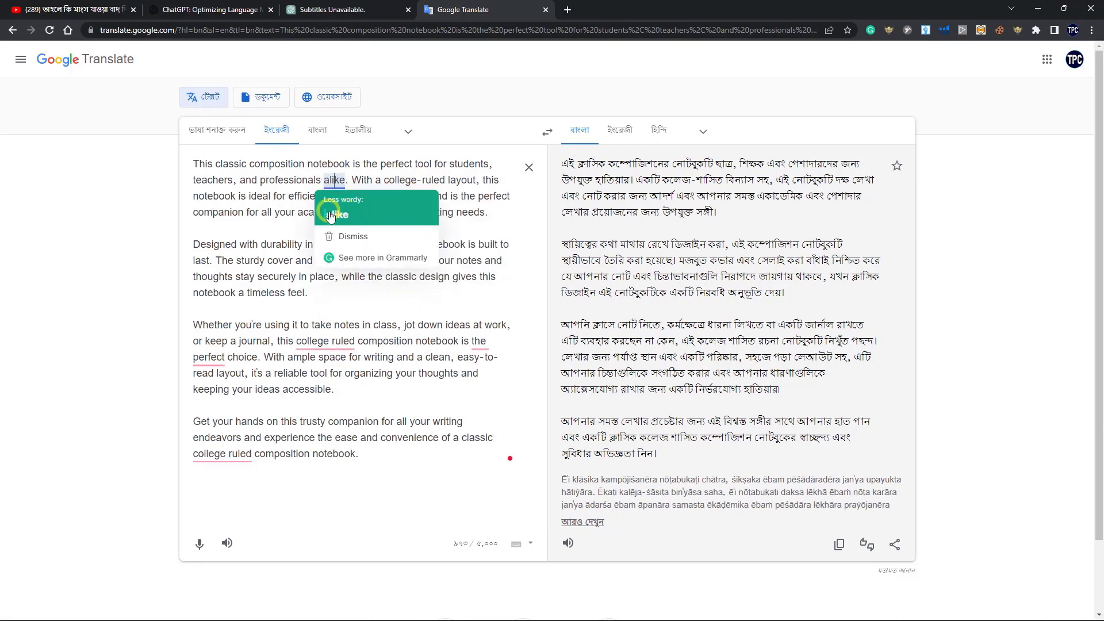
{"action": "left_click", "coordinate": [325, 216]}
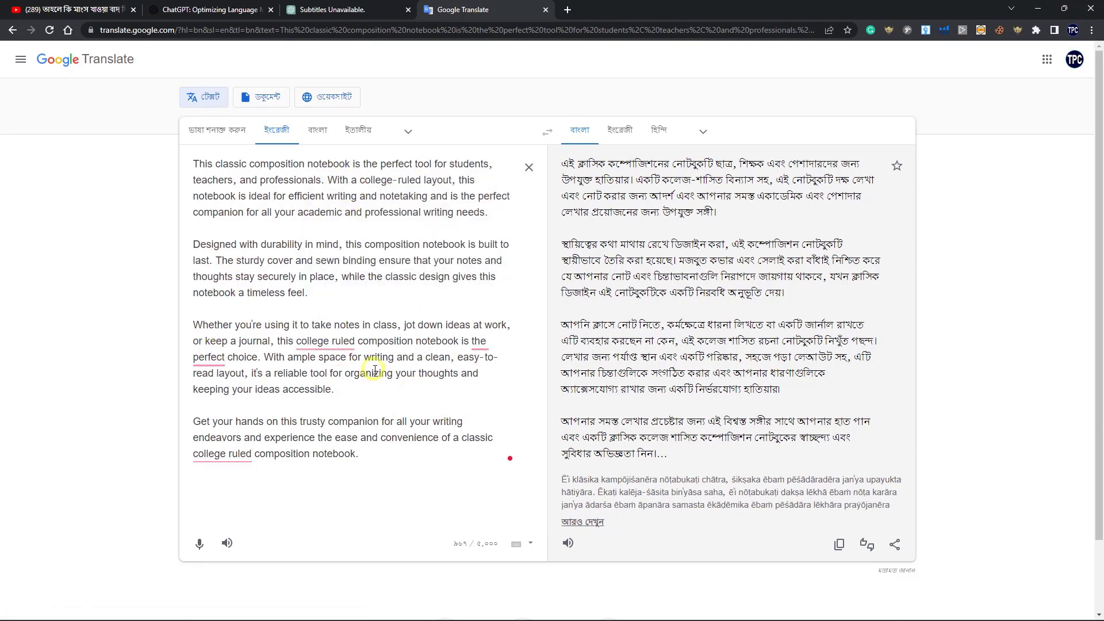
Step: Accept all remaining Grammarly suggestions, including the clarity rewrite of the first sentence, "note-taking" and "college-ruled", and close the suggestion card
{"action": "scroll", "coordinate": [522, 382], "scroll_direction": "down", "scroll_amount": 2}
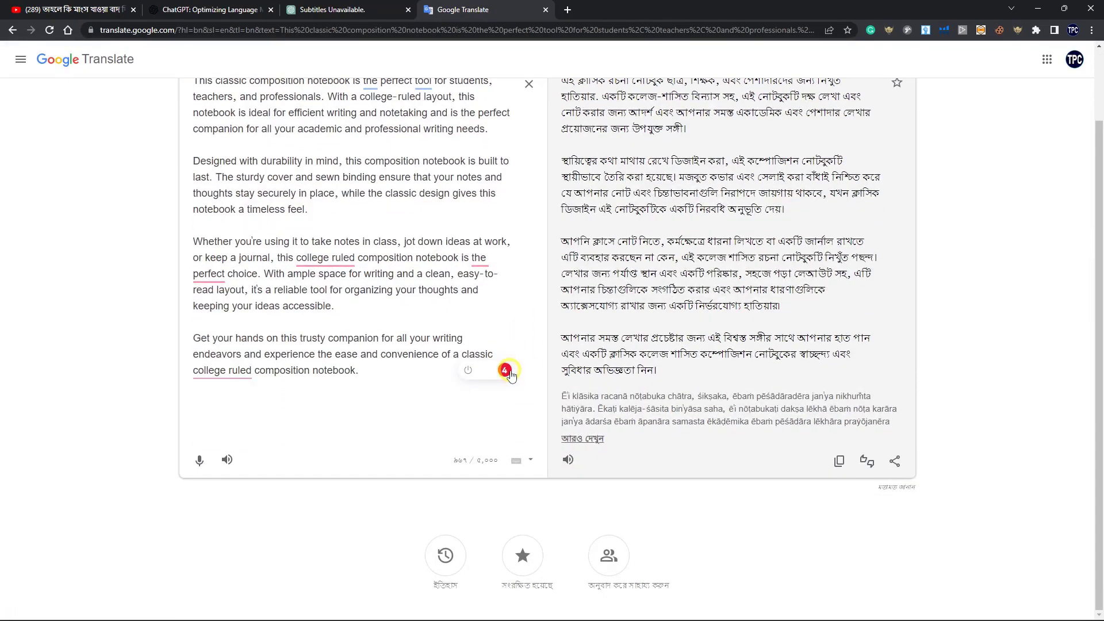
{"action": "left_click", "coordinate": [506, 370]}
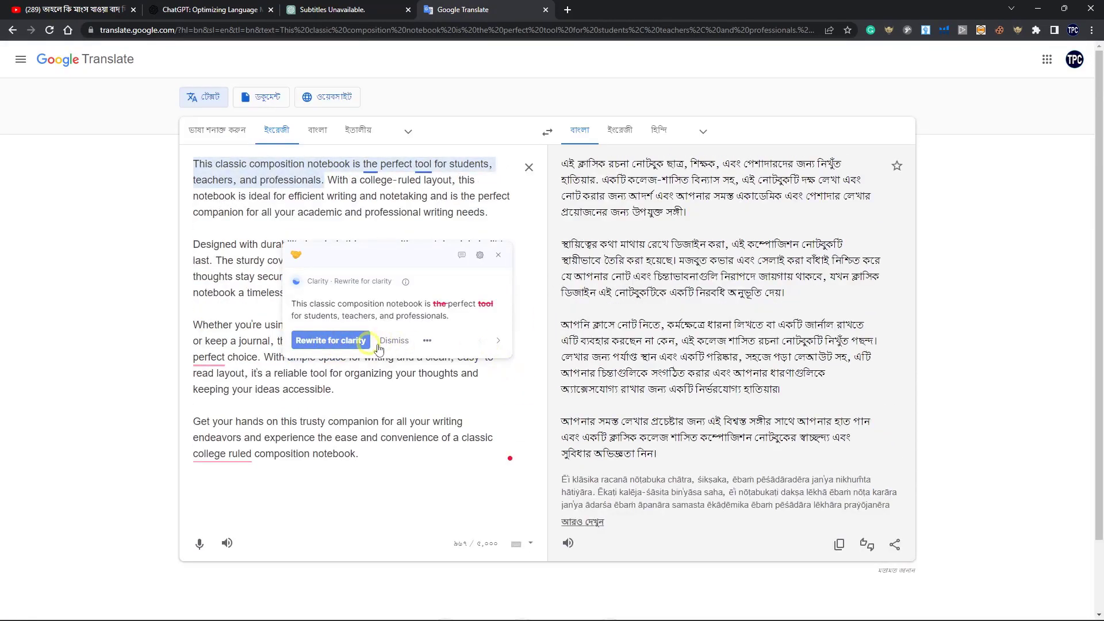
{"action": "left_click", "coordinate": [350, 341]}
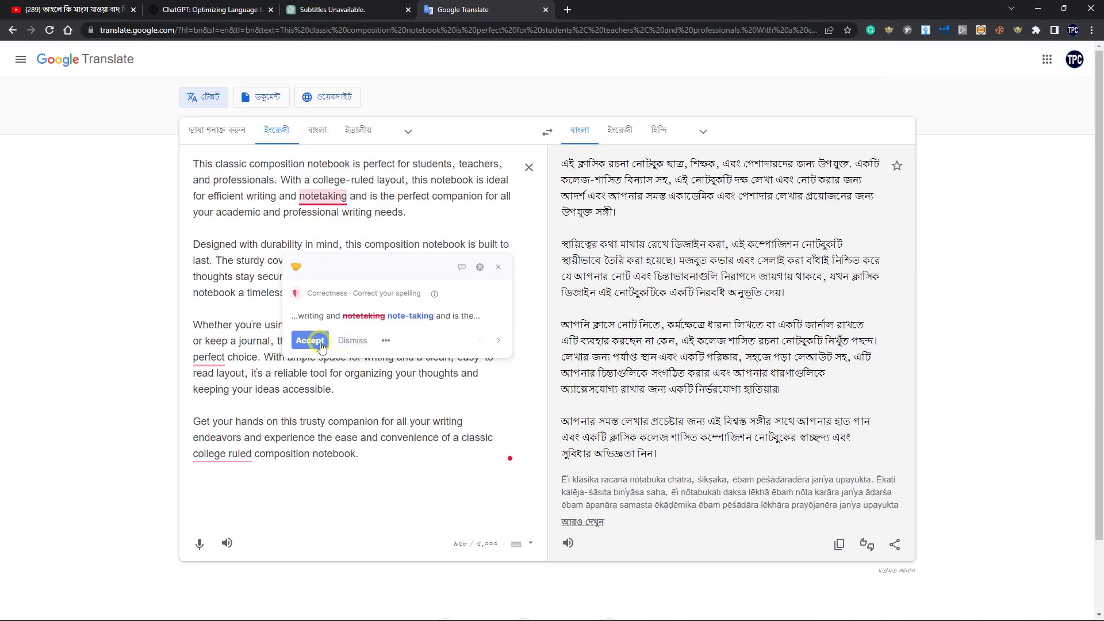
{"action": "left_click", "coordinate": [309, 341]}
{"action": "left_click", "coordinate": [310, 342]}
{"action": "left_click", "coordinate": [311, 341]}
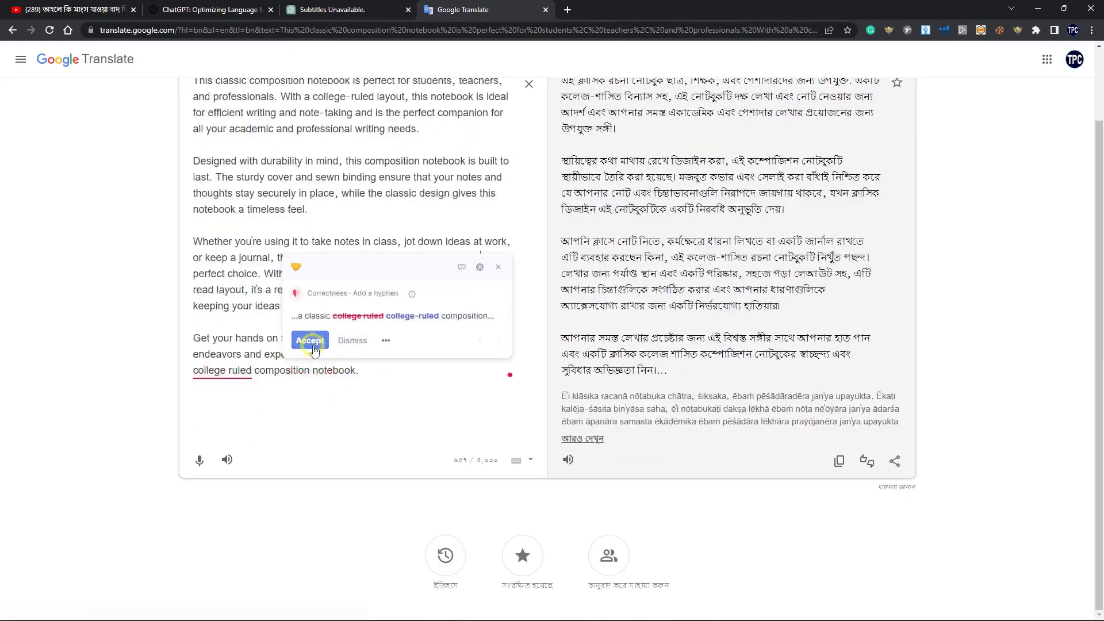
{"action": "left_click", "coordinate": [328, 343]}
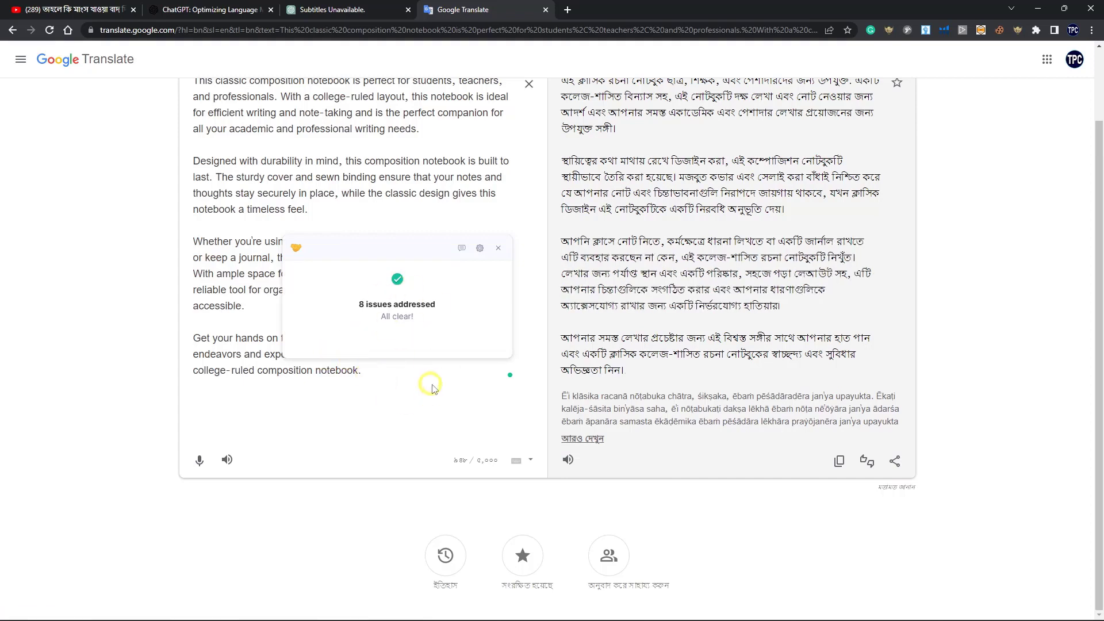
{"action": "left_click", "coordinate": [498, 247]}
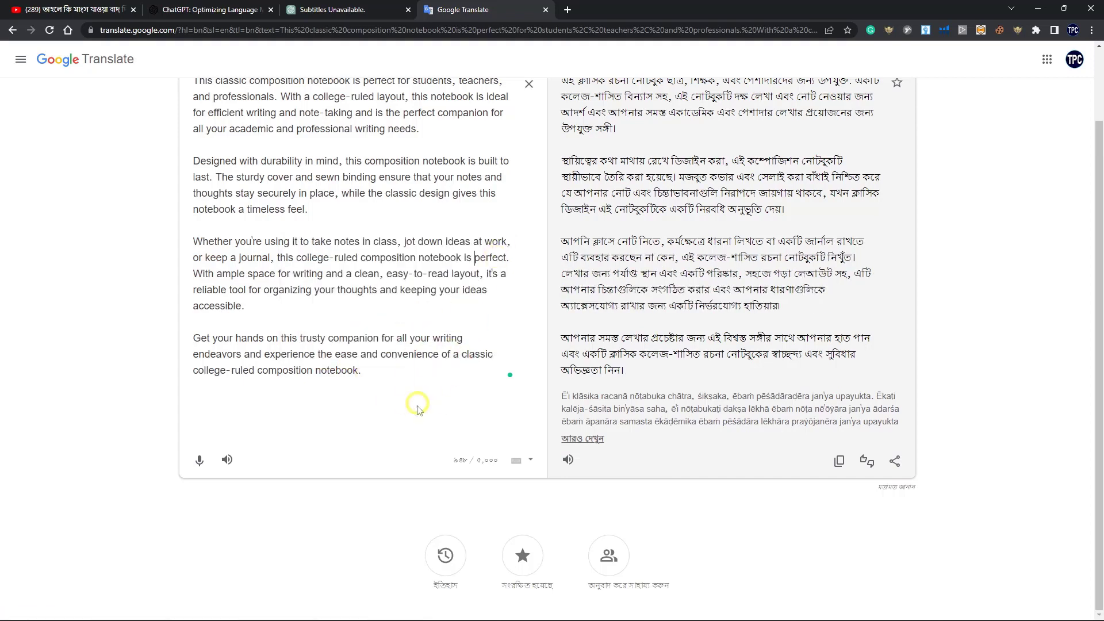
Step: Review the corrected description and Grammarly's quick settings for the browser extension, and return to the translation page
{"action": "scroll", "coordinate": [397, 423], "scroll_direction": "up", "scroll_amount": 2}
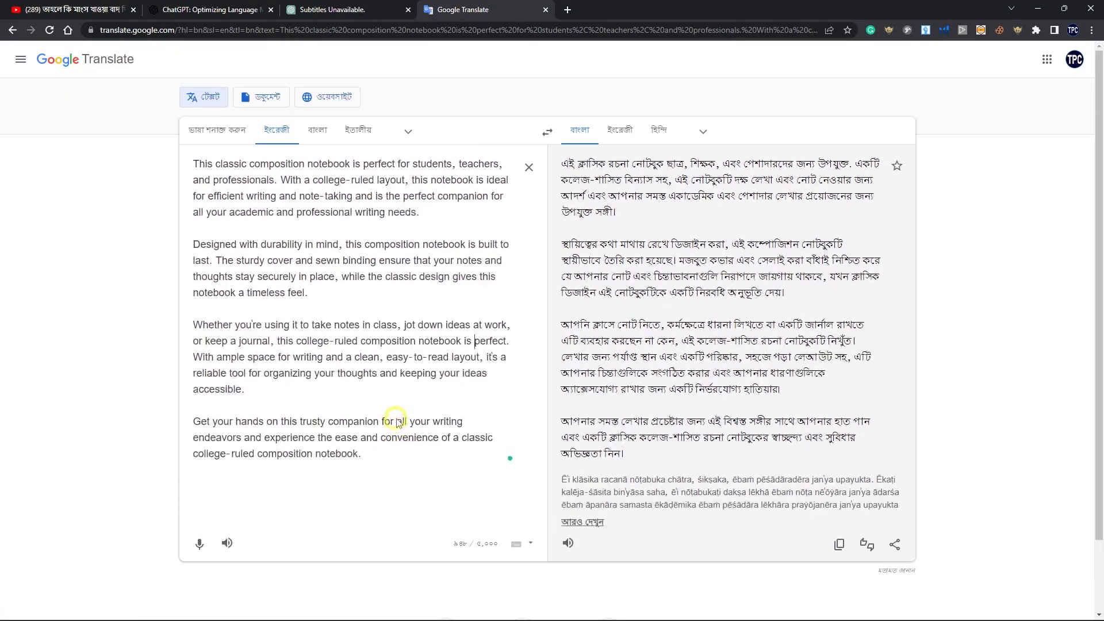
{"action": "left_click_drag", "start_coordinate": [194, 162], "coordinate": [438, 483]}
{"action": "left_click", "coordinate": [388, 494]}
{"action": "left_click", "coordinate": [870, 30]}
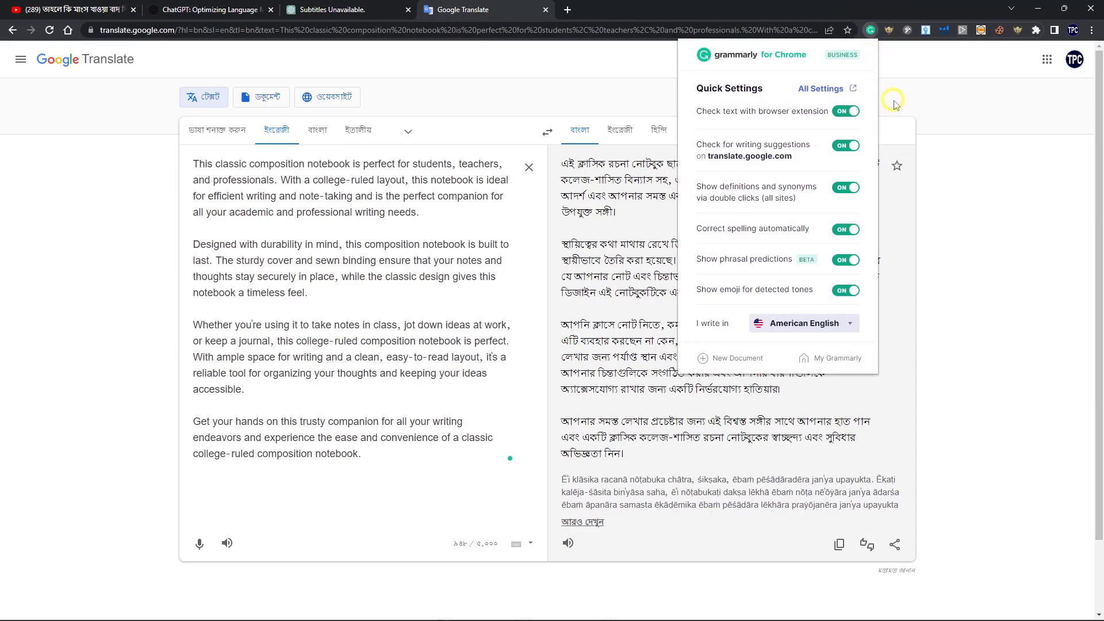
{"action": "left_click", "coordinate": [638, 87]}
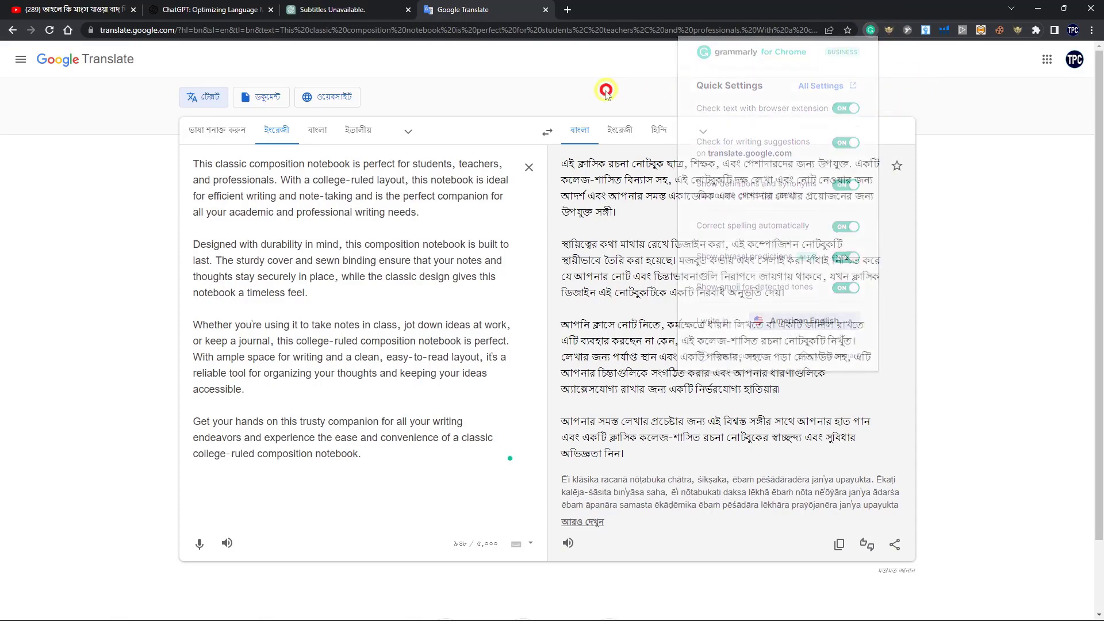
{"action": "left_click", "coordinate": [314, 9]}
{"action": "left_click", "coordinate": [450, 6]}
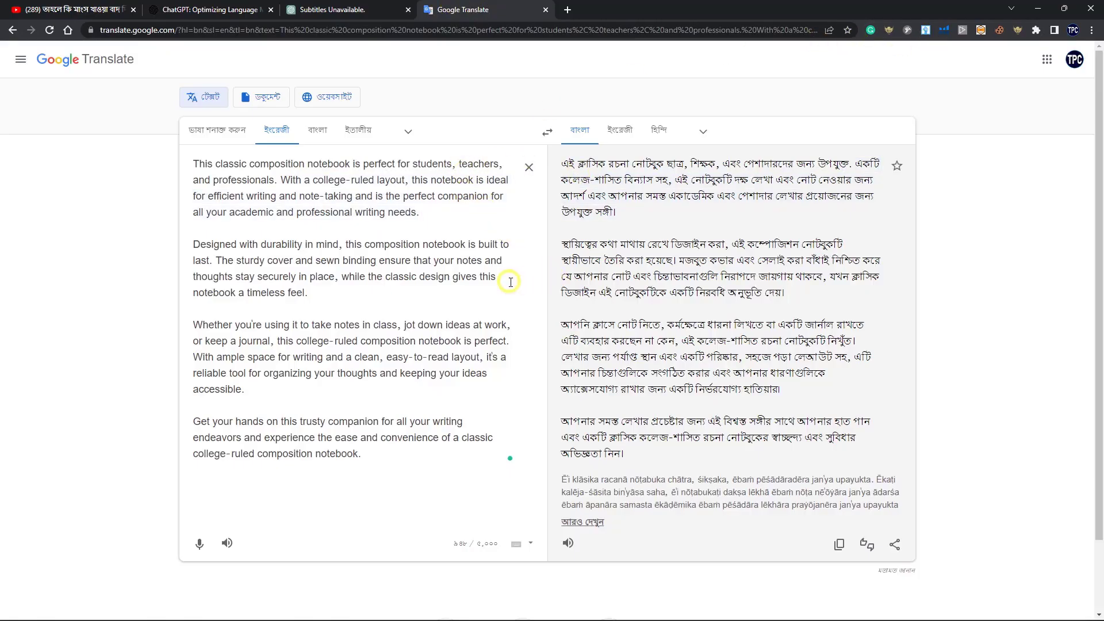
Step: Compare the corrected English description with its Bangla translation, focusing on the third paragraph
{"action": "mouse_move", "coordinate": [647, 618]}
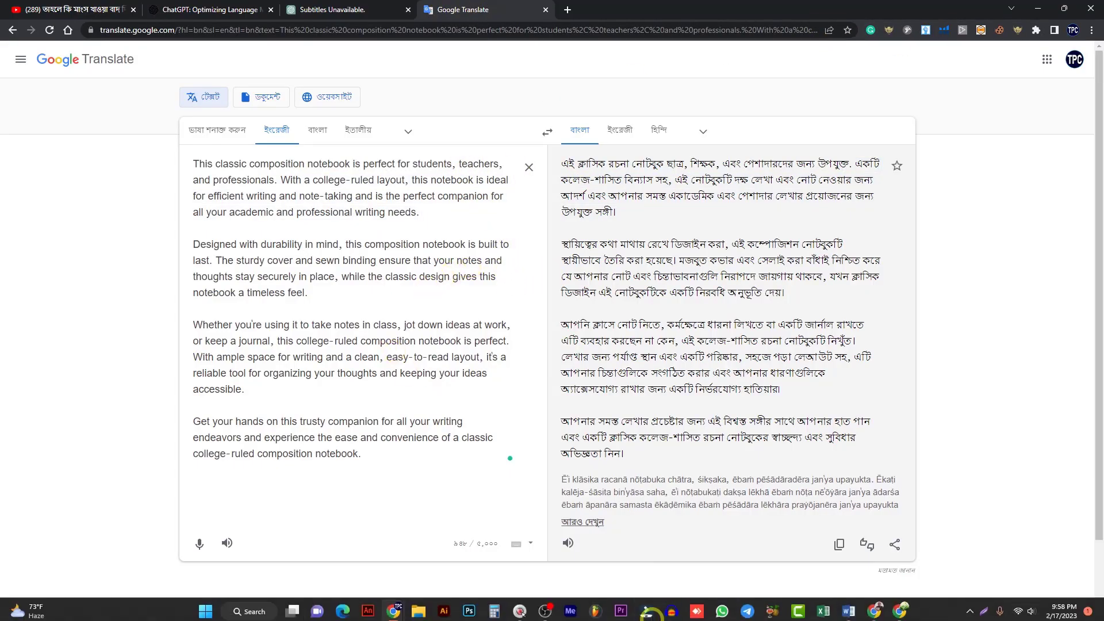
{"action": "mouse_move", "coordinate": [513, 611]}
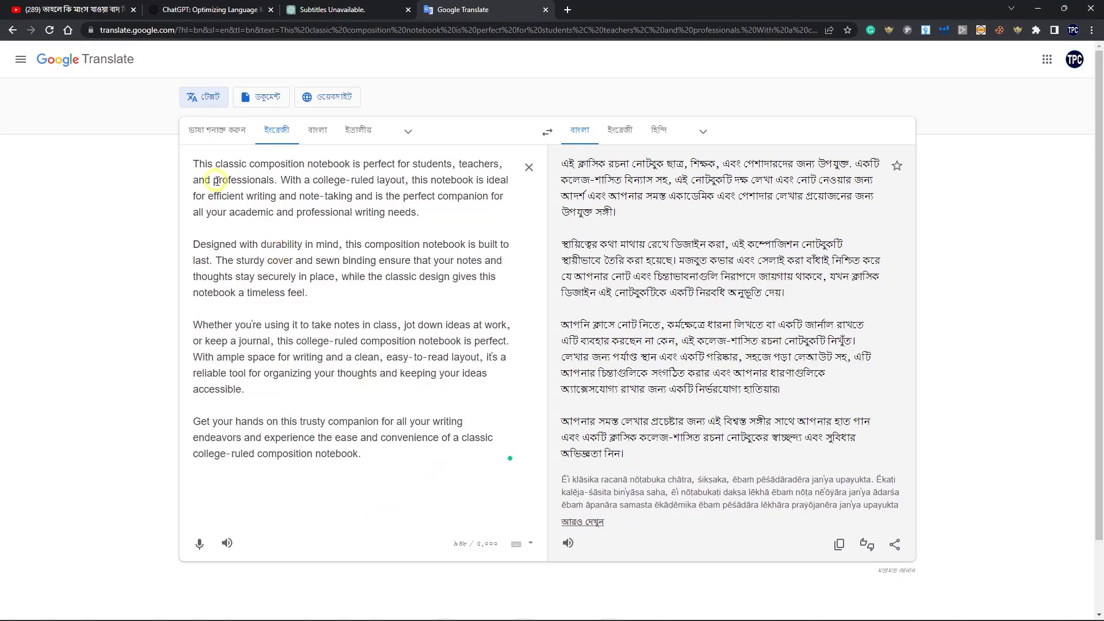
{"action": "left_click_drag", "start_coordinate": [197, 161], "coordinate": [432, 482]}
{"action": "left_click", "coordinate": [529, 475]}
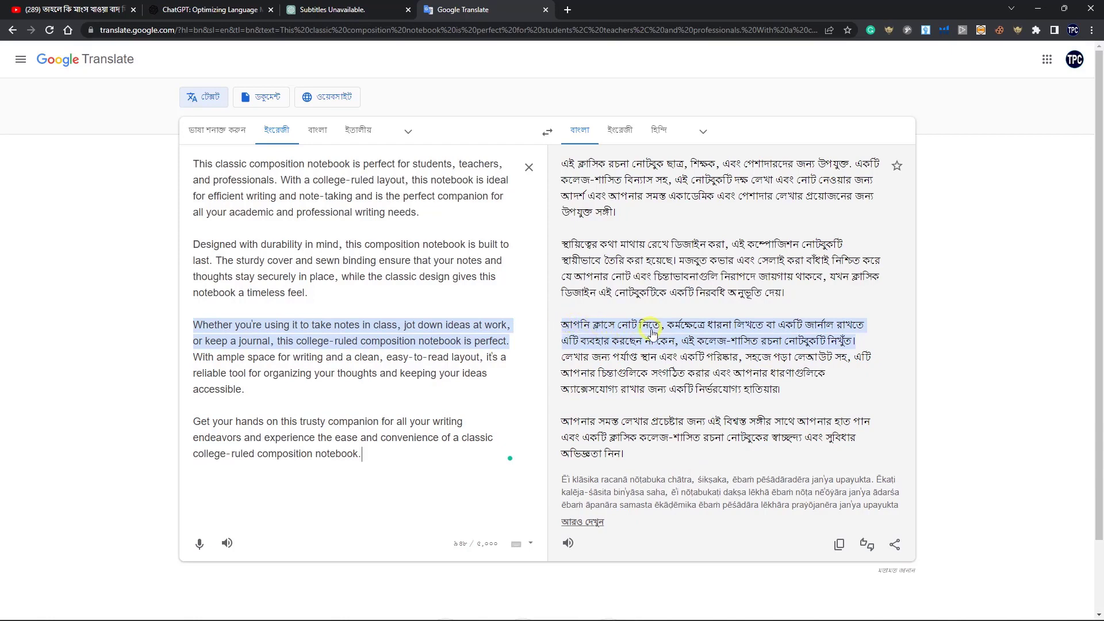
{"action": "left_click_drag", "start_coordinate": [780, 392], "coordinate": [565, 325]}
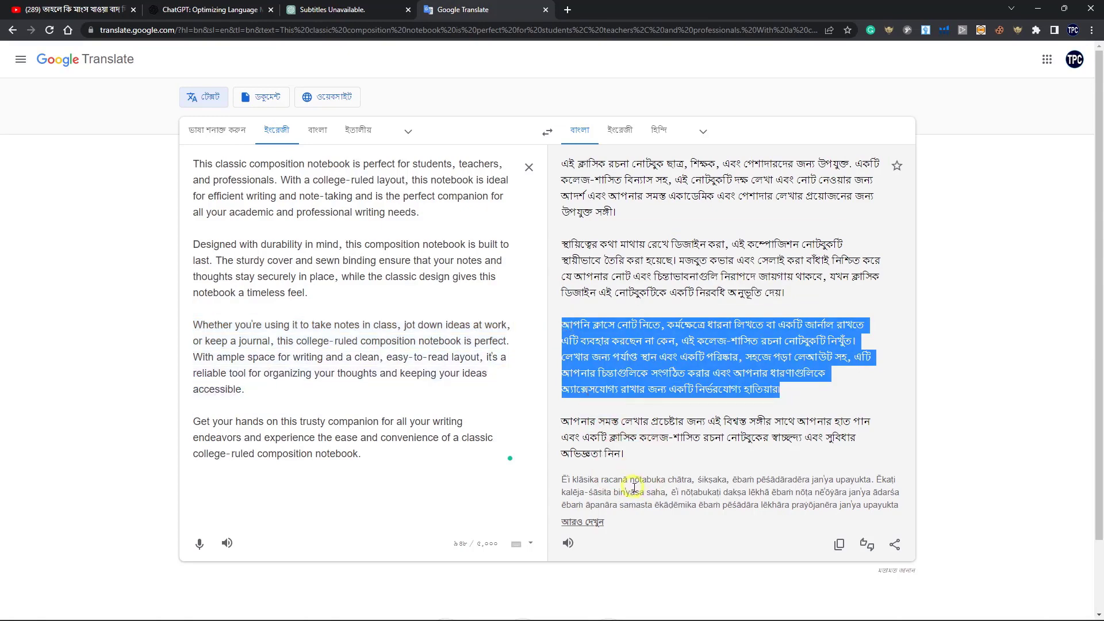
Step: Clear the highlight on the Bangla text and select the entire corrected English description on the translation page
{"action": "left_click", "coordinate": [629, 524]}
{"action": "mouse_move", "coordinate": [549, 612]}
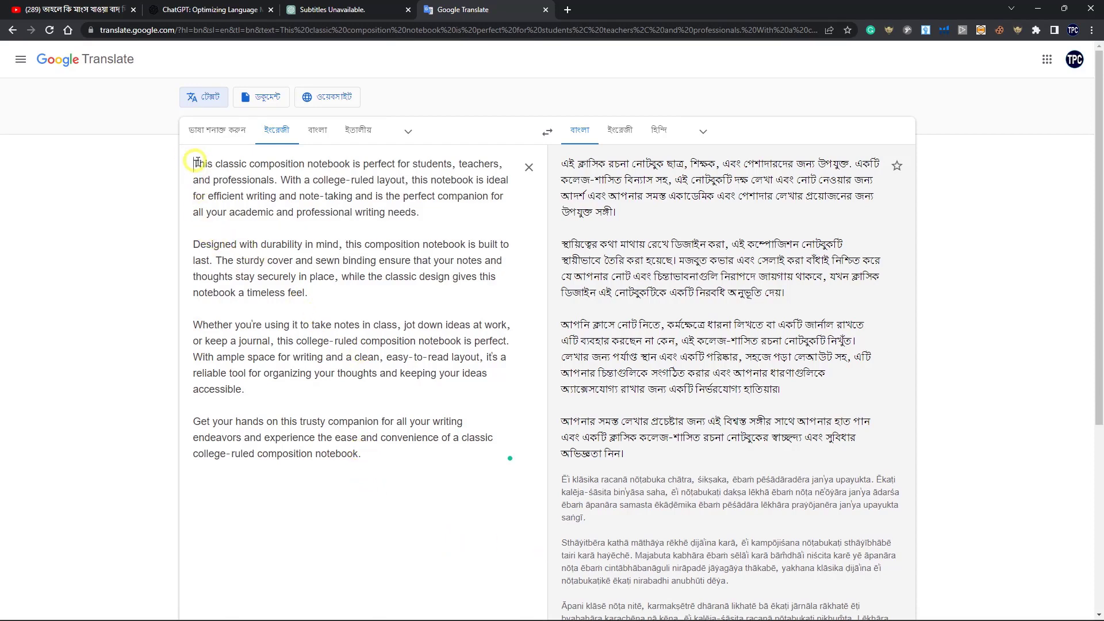
{"action": "left_click_drag", "start_coordinate": [195, 163], "coordinate": [382, 467]}
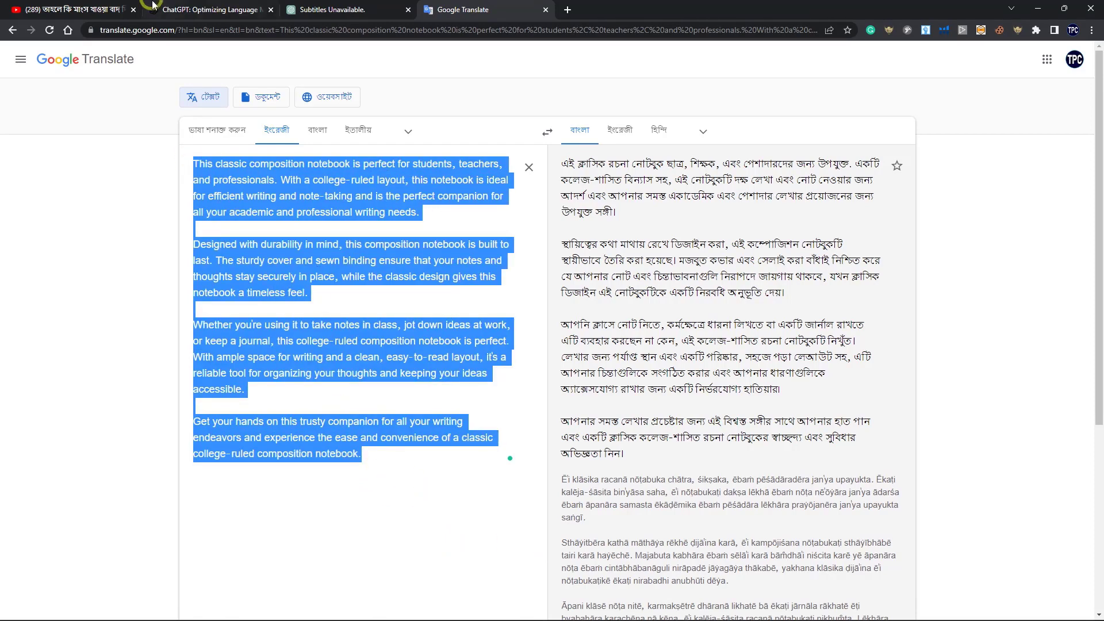
Step: Switch to the Amazon listing of the floral composition notebook and examine its keywords and book description
{"action": "mouse_move", "coordinate": [875, 606]}
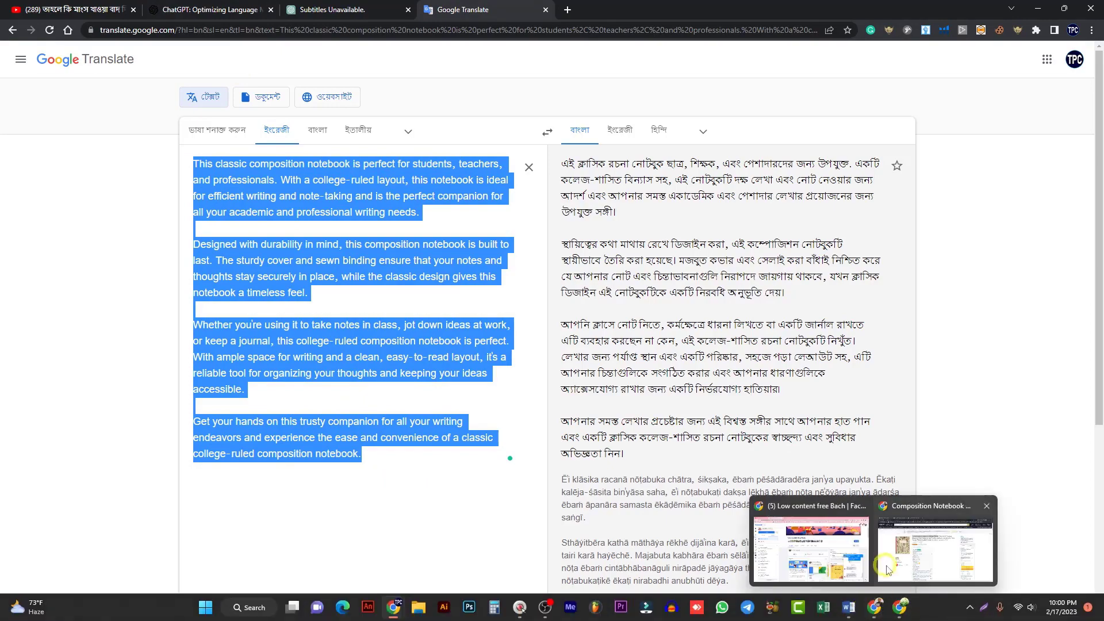
{"action": "left_click", "coordinate": [918, 555]}
{"action": "scroll", "coordinate": [456, 386], "scroll_direction": "down", "scroll_amount": 10}
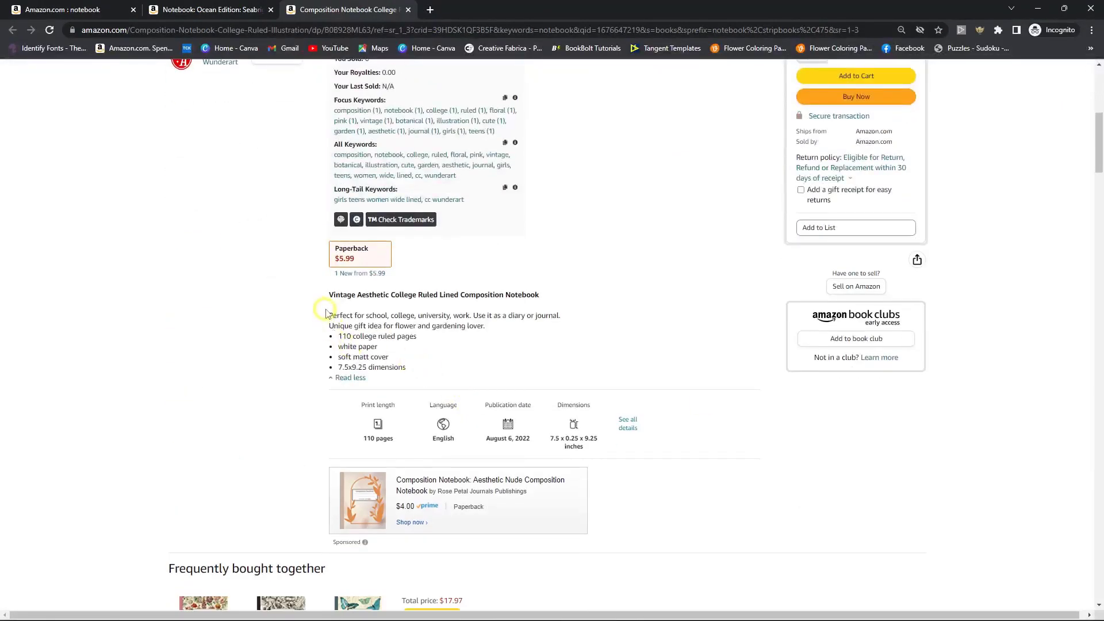
{"action": "scroll", "coordinate": [325, 313], "scroll_direction": "up", "scroll_amount": 2}
{"action": "scroll", "coordinate": [325, 313], "scroll_direction": "down", "scroll_amount": 2}
{"action": "scroll", "coordinate": [330, 315], "scroll_direction": "up", "scroll_amount": 3}
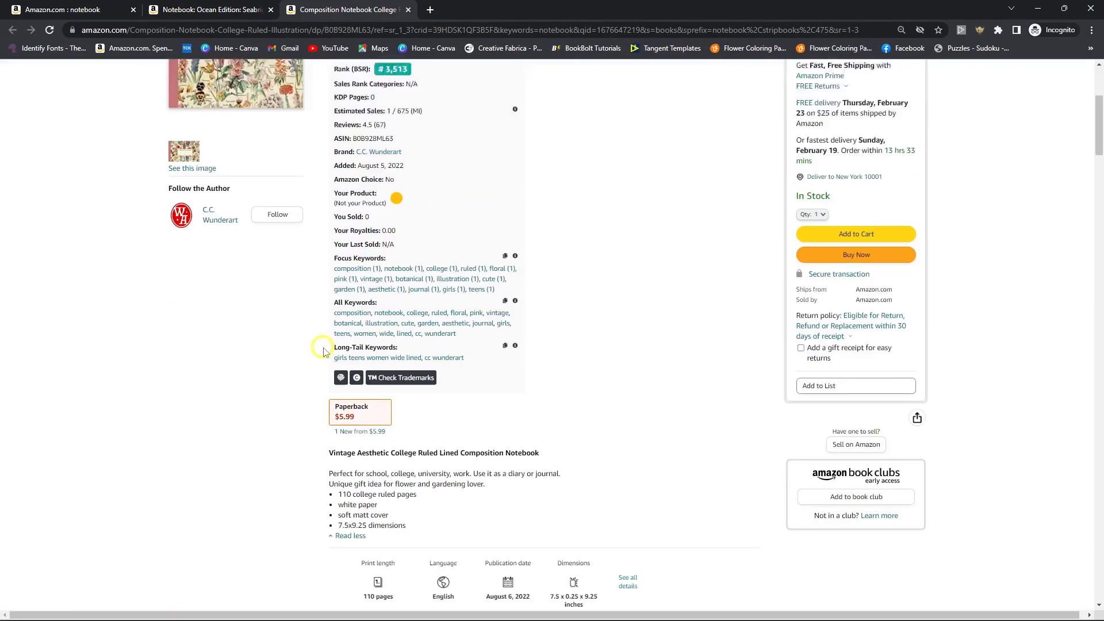
{"action": "scroll", "coordinate": [325, 322], "scroll_direction": "down", "scroll_amount": 2}
{"action": "scroll", "coordinate": [321, 336], "scroll_direction": "up", "scroll_amount": 3}
{"action": "scroll", "coordinate": [319, 336], "scroll_direction": "down", "scroll_amount": 3}
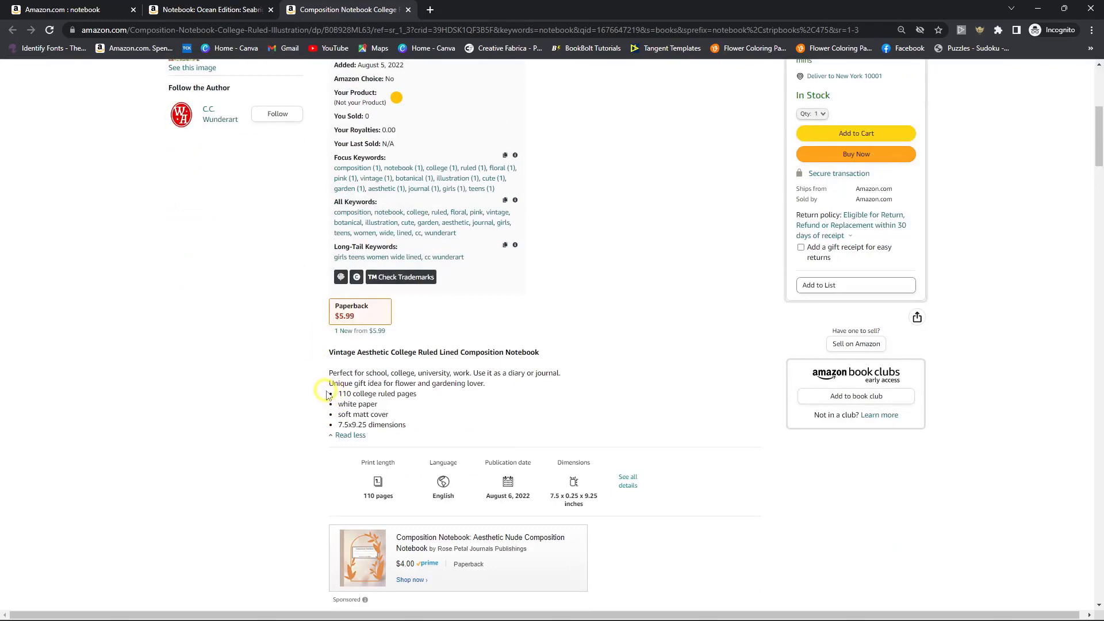
Step: Highlight the listing's feature bullets on college ruled pages, white paper and dimensions to study their wording
{"action": "left_click_drag", "start_coordinate": [342, 395], "coordinate": [401, 397]}
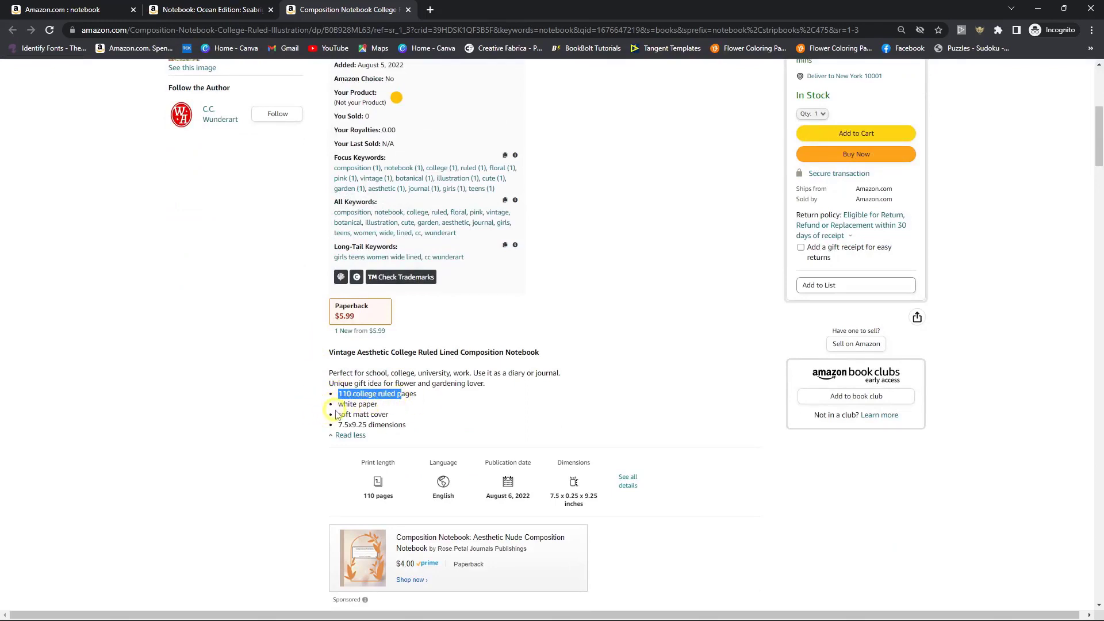
{"action": "left_click_drag", "start_coordinate": [338, 407], "coordinate": [379, 404]}
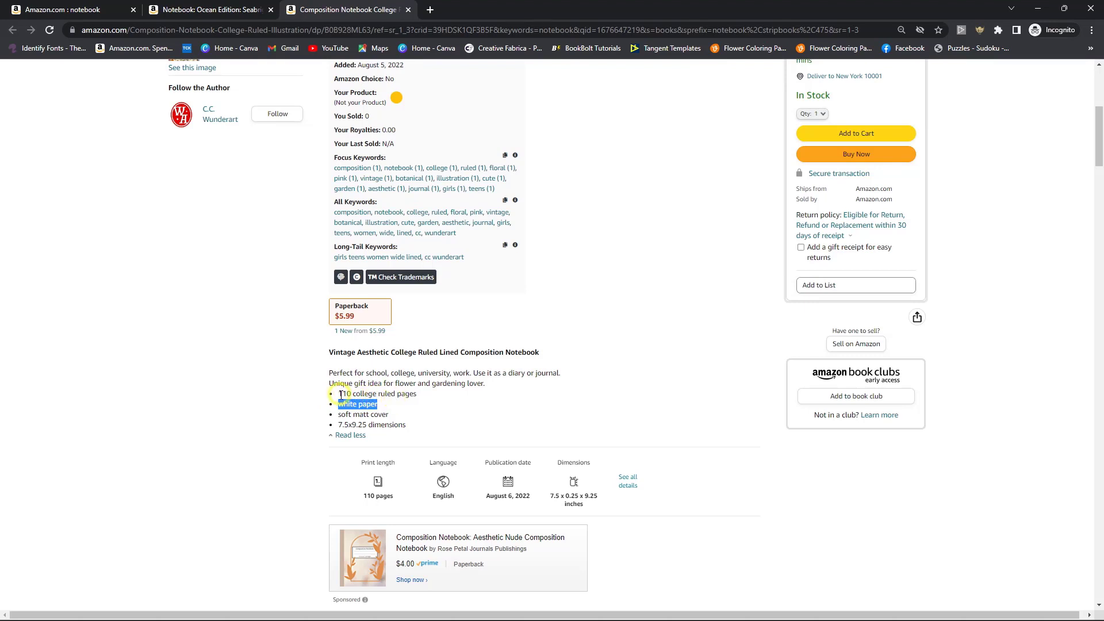
{"action": "left_click_drag", "start_coordinate": [339, 395], "coordinate": [424, 402]}
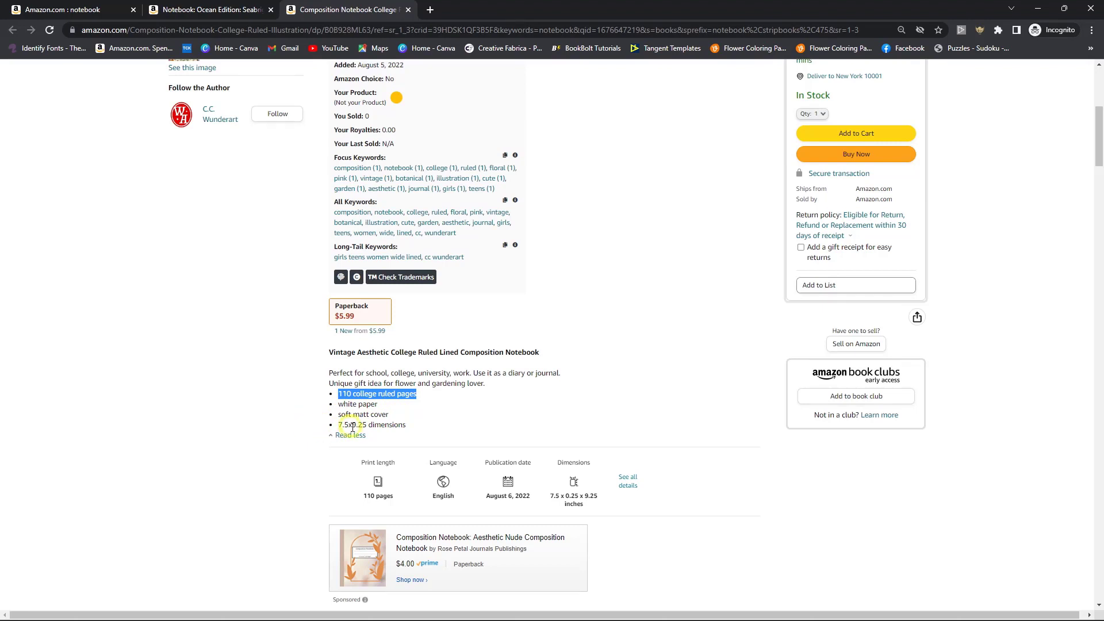
{"action": "left_click_drag", "start_coordinate": [339, 425], "coordinate": [362, 426]}
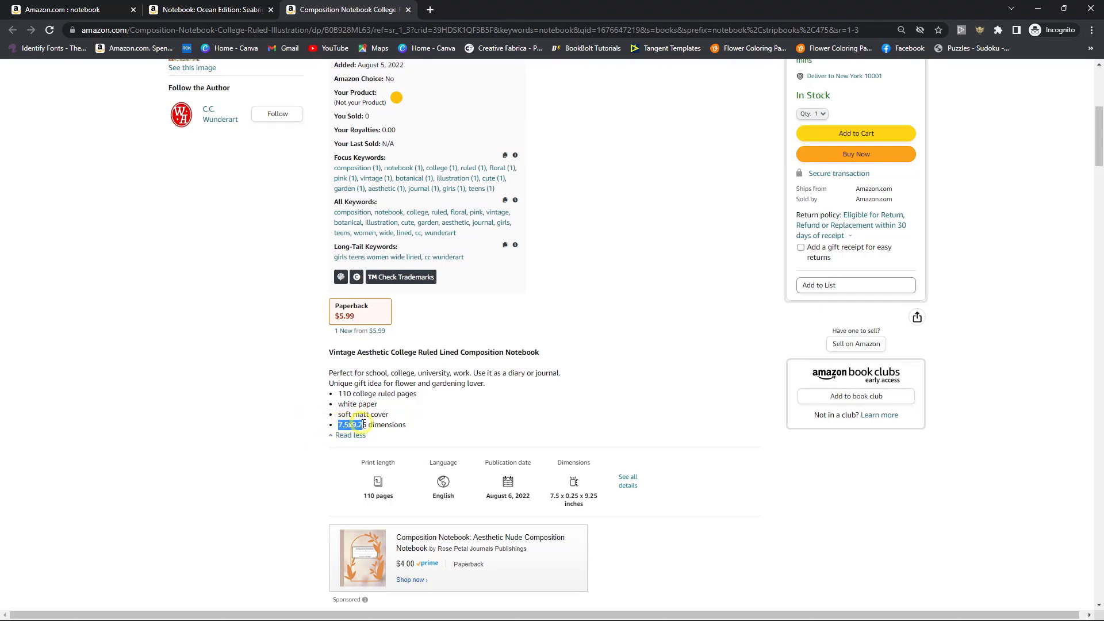
{"action": "left_click", "coordinate": [413, 423]}
Step: Highlight the two introductory sentences above the listing's feature bullets and review how the description is laid out
{"action": "left_click_drag", "start_coordinate": [483, 384], "coordinate": [330, 372]}
{"action": "left_click", "coordinate": [331, 373]}
{"action": "left_click_drag", "start_coordinate": [331, 370], "coordinate": [485, 384]}
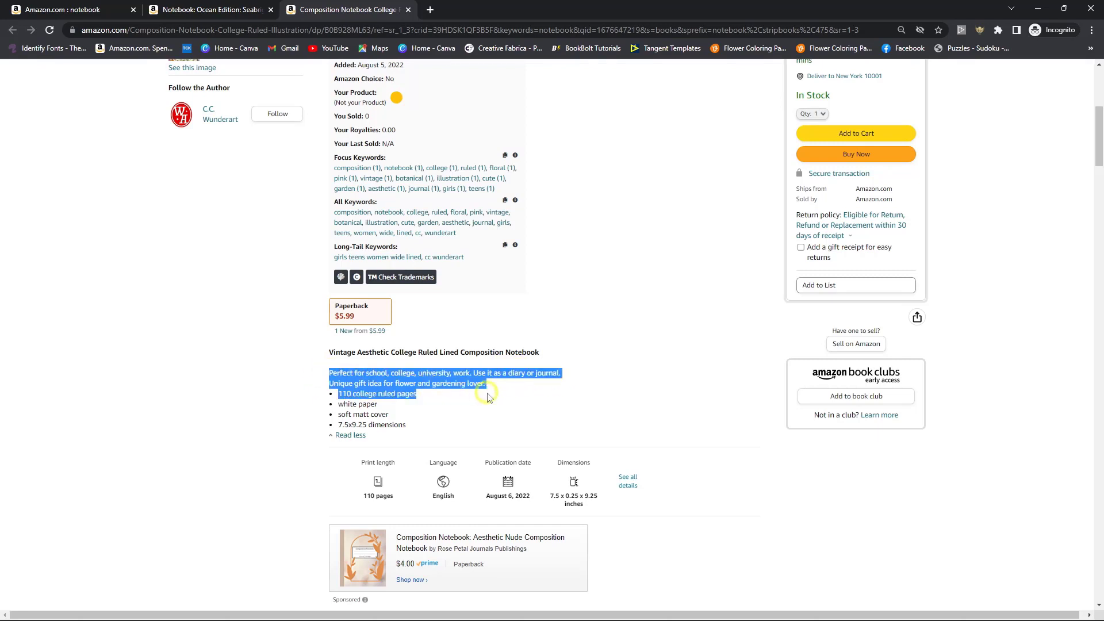
{"action": "left_click", "coordinate": [439, 420]}
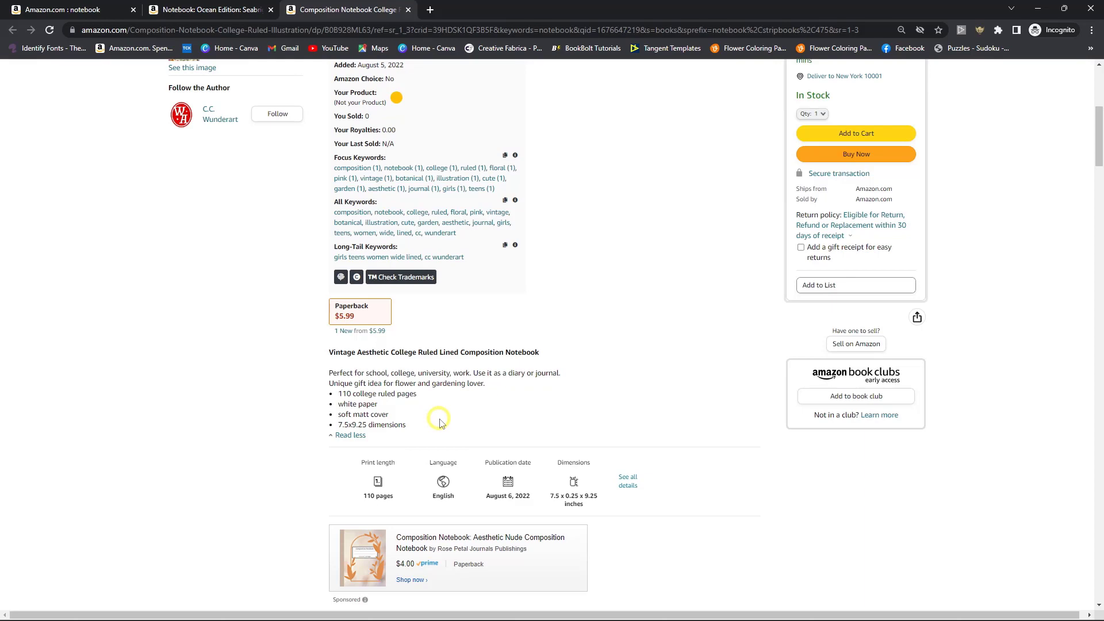
{"action": "scroll", "coordinate": [377, 370], "scroll_direction": "up", "scroll_amount": 1}
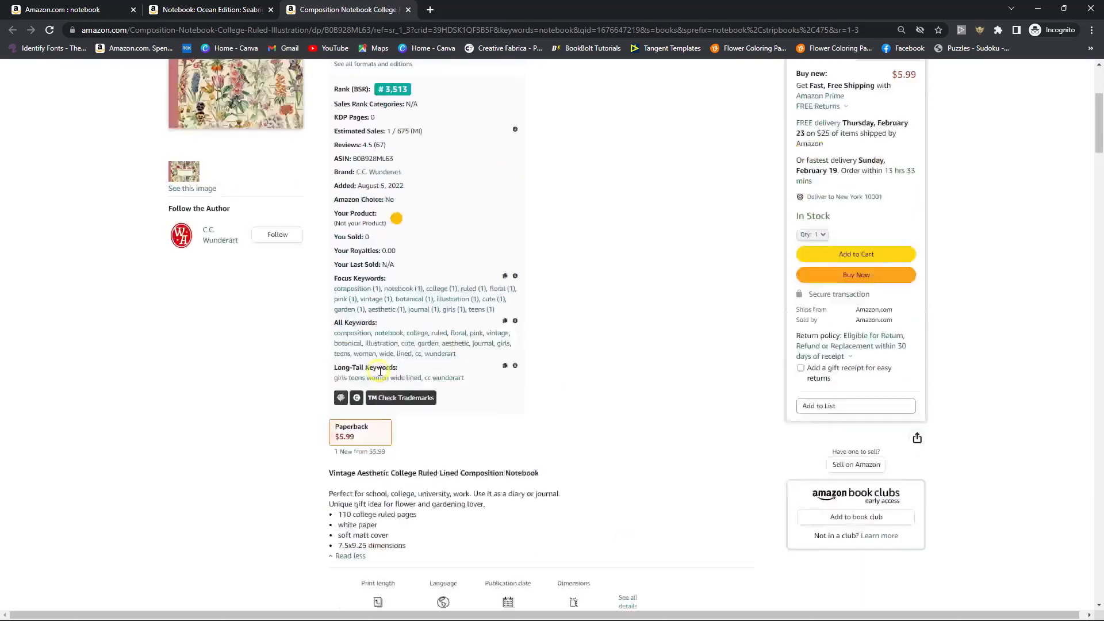
{"action": "scroll", "coordinate": [371, 368], "scroll_direction": "down", "scroll_amount": 1}
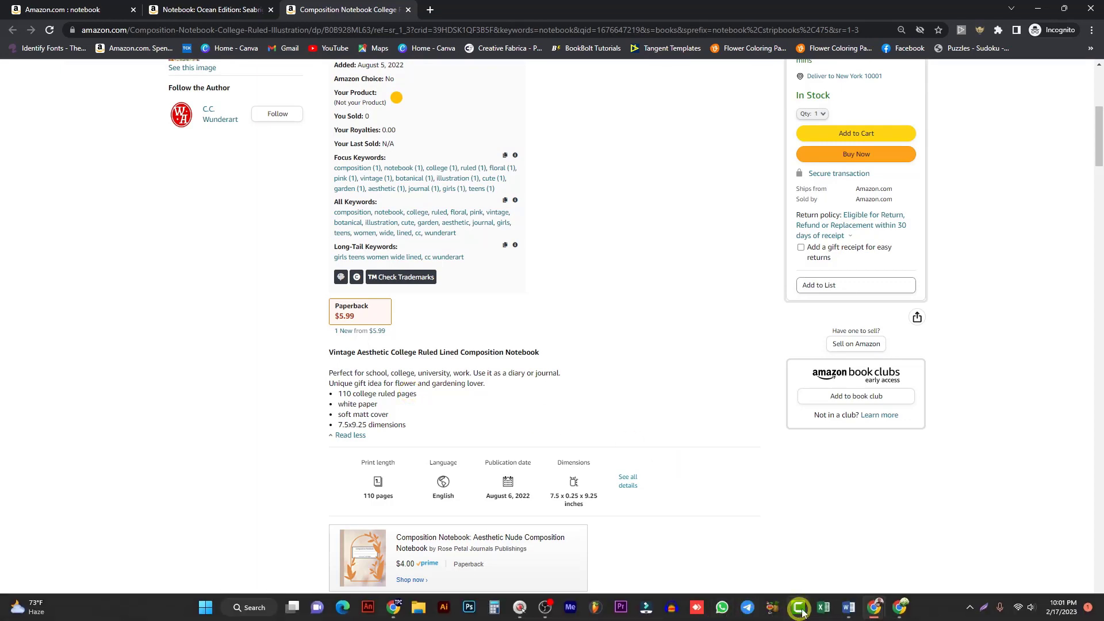
Step: Return to the ChatGPT conversation and review the ten suggested subtitles for the composition notebook
{"action": "mouse_move", "coordinate": [857, 618]}
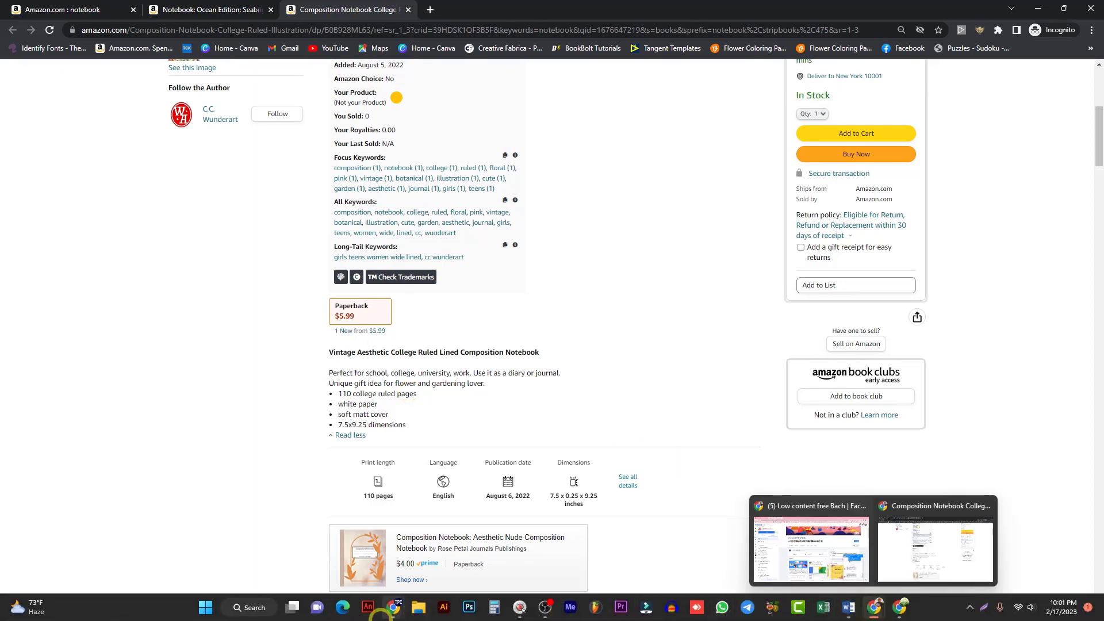
{"action": "mouse_move", "coordinate": [393, 609]}
{"action": "left_click", "coordinate": [336, 554]}
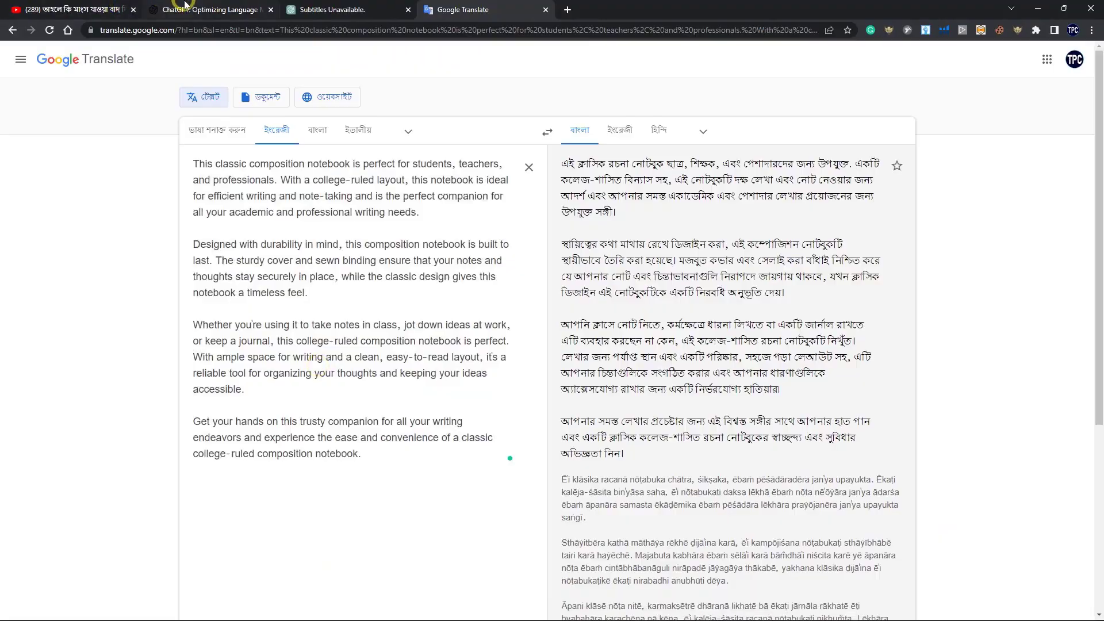
{"action": "left_click", "coordinate": [195, 10]}
{"action": "left_click", "coordinate": [410, 254]}
{"action": "left_click", "coordinate": [293, 7]}
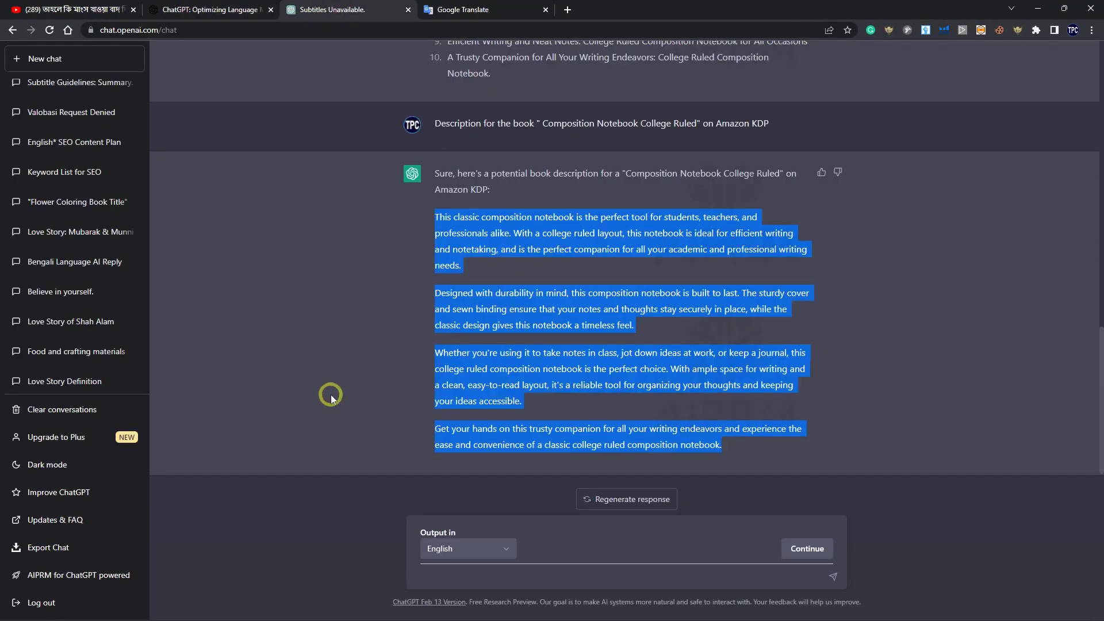
{"action": "scroll", "coordinate": [348, 416], "scroll_direction": "up", "scroll_amount": 6}
{"action": "left_click", "coordinate": [355, 370]}
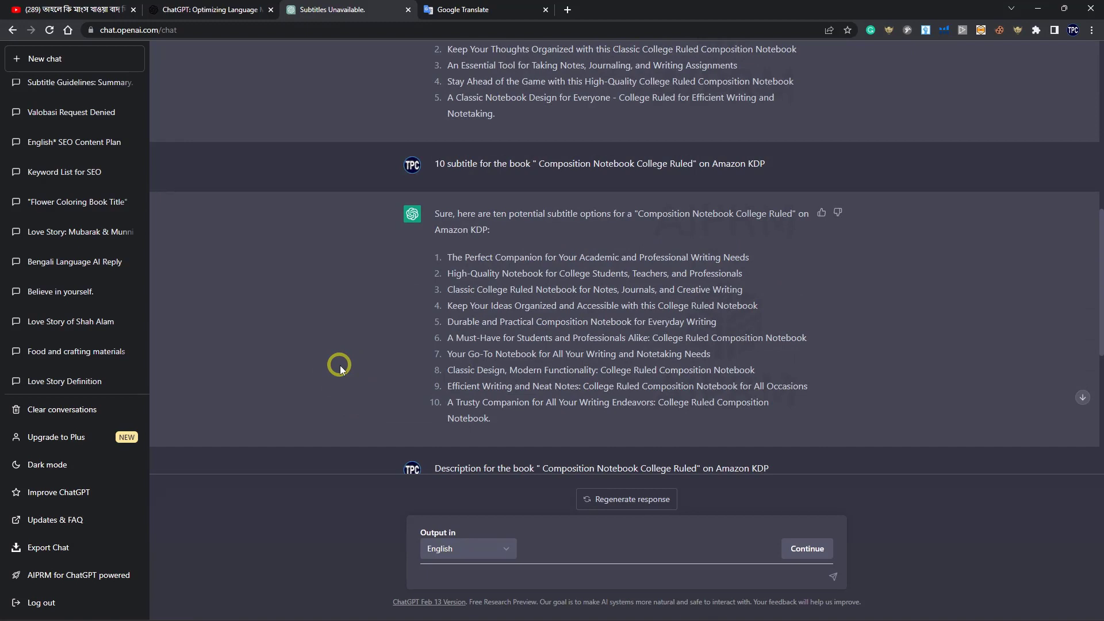
Step: Review the subtitle and description prompts for "Composition Notebook College Ruled" together with ChatGPT's answers
{"action": "mouse_move", "coordinate": [886, 597]}
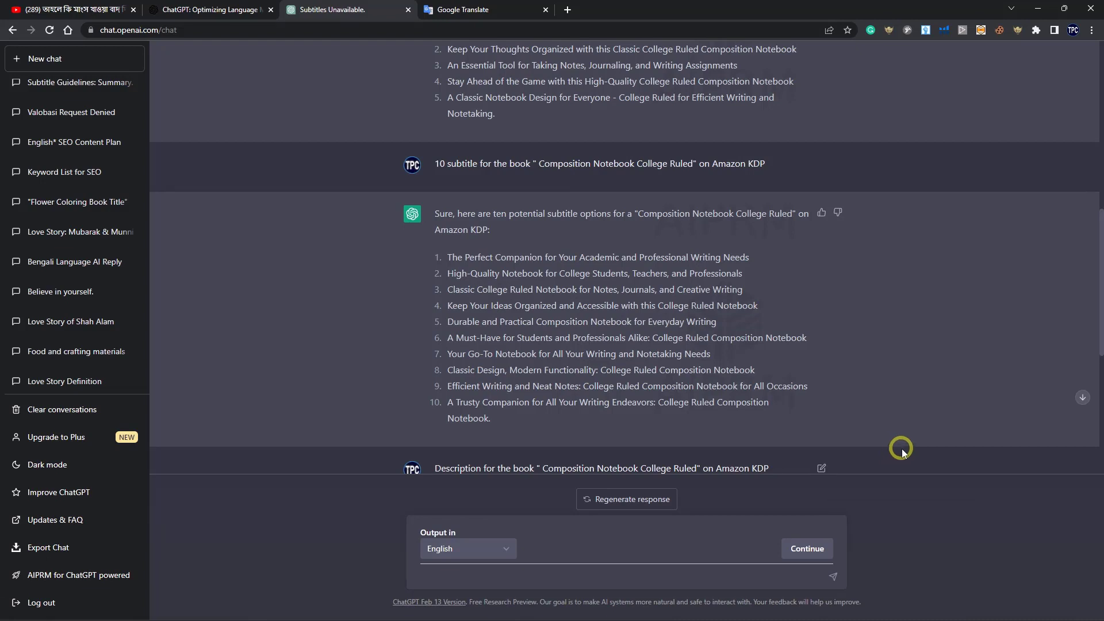
{"action": "scroll", "coordinate": [863, 368], "scroll_direction": "down", "scroll_amount": 3}
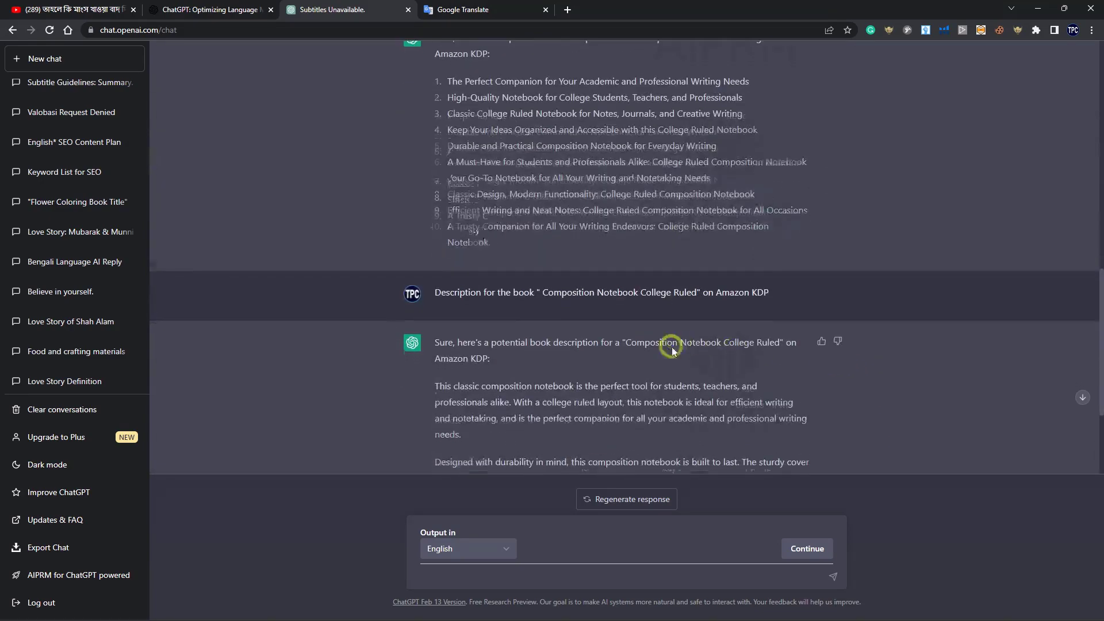
{"action": "scroll", "coordinate": [575, 322], "scroll_direction": "down", "scroll_amount": 3}
{"action": "scroll", "coordinate": [493, 291], "scroll_direction": "up", "scroll_amount": 5}
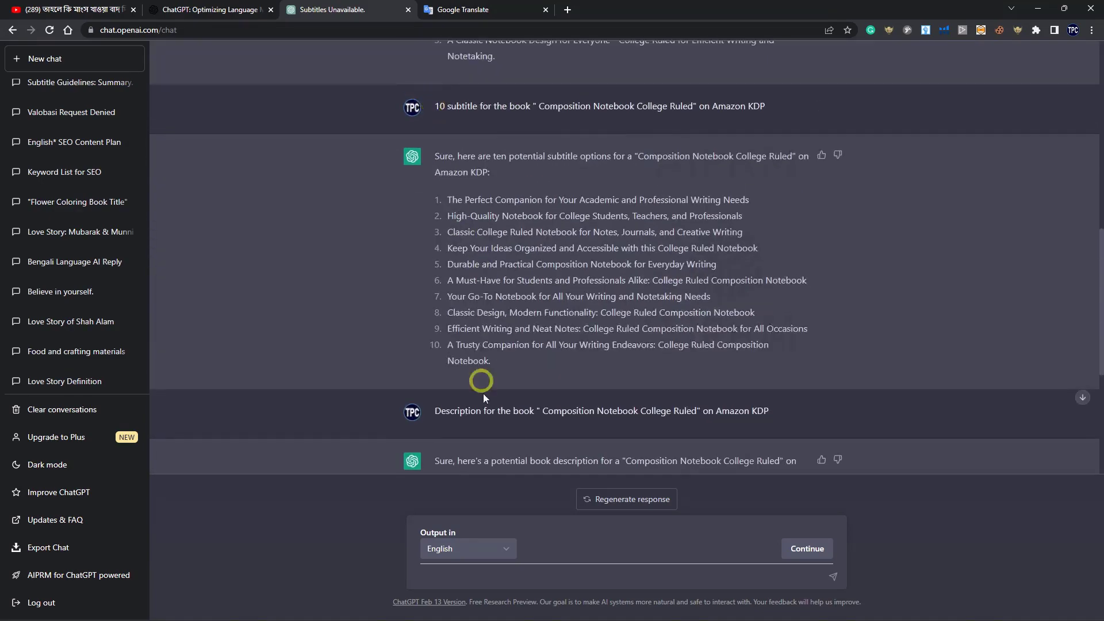
{"action": "scroll", "coordinate": [483, 397], "scroll_direction": "down", "scroll_amount": 5}
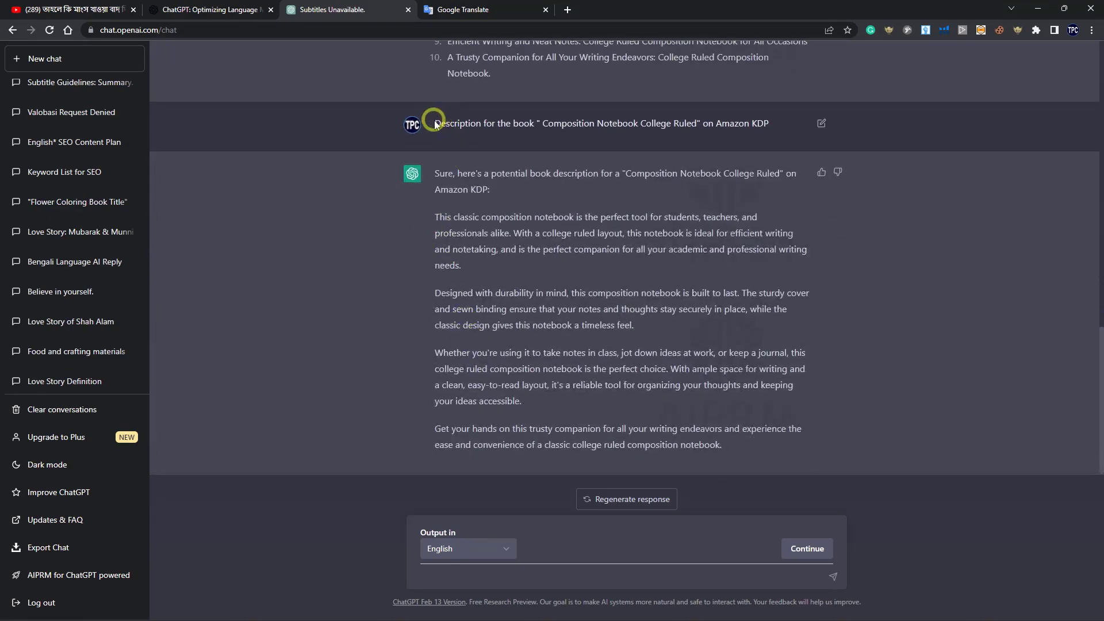
{"action": "left_click_drag", "start_coordinate": [436, 124], "coordinate": [541, 121]}
{"action": "scroll", "coordinate": [569, 328], "scroll_direction": "up", "scroll_amount": 4}
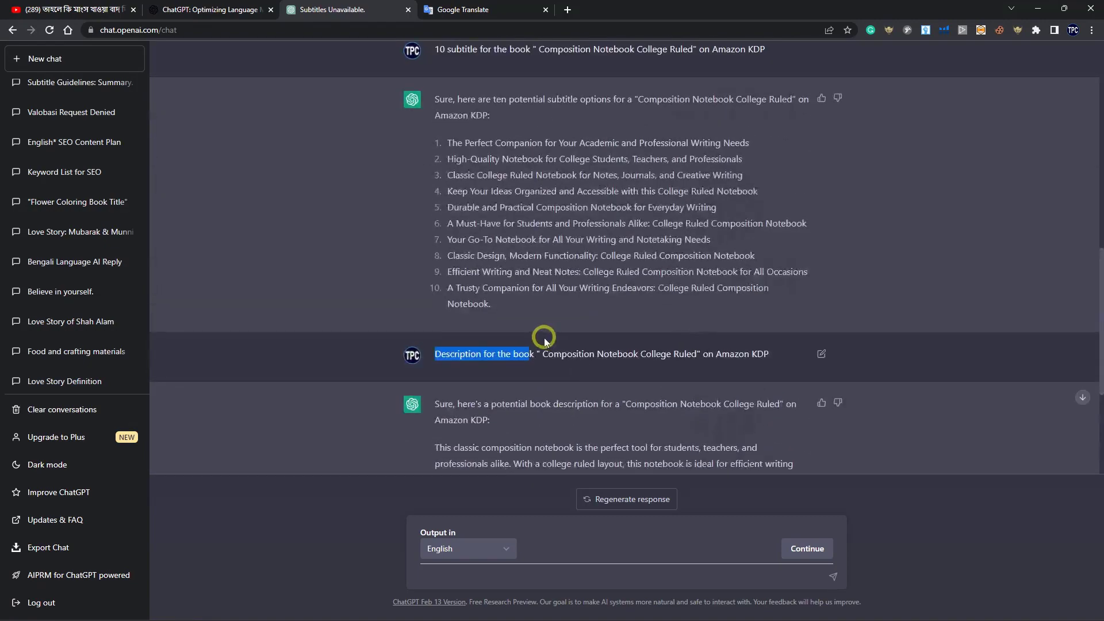
{"action": "scroll", "coordinate": [540, 339], "scroll_direction": "up", "scroll_amount": 3}
{"action": "scroll", "coordinate": [498, 328], "scroll_direction": "down", "scroll_amount": 7}
{"action": "scroll", "coordinate": [511, 357], "scroll_direction": "up", "scroll_amount": 3}
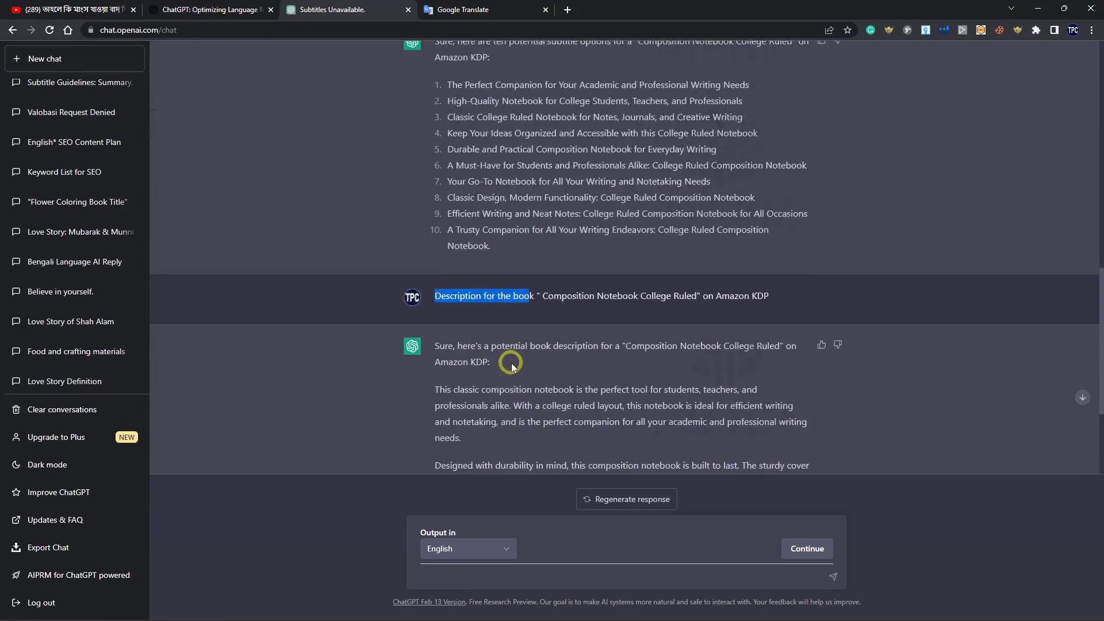
{"action": "scroll", "coordinate": [512, 365], "scroll_direction": "up", "scroll_amount": 2}
{"action": "scroll", "coordinate": [506, 353], "scroll_direction": "up", "scroll_amount": 4}
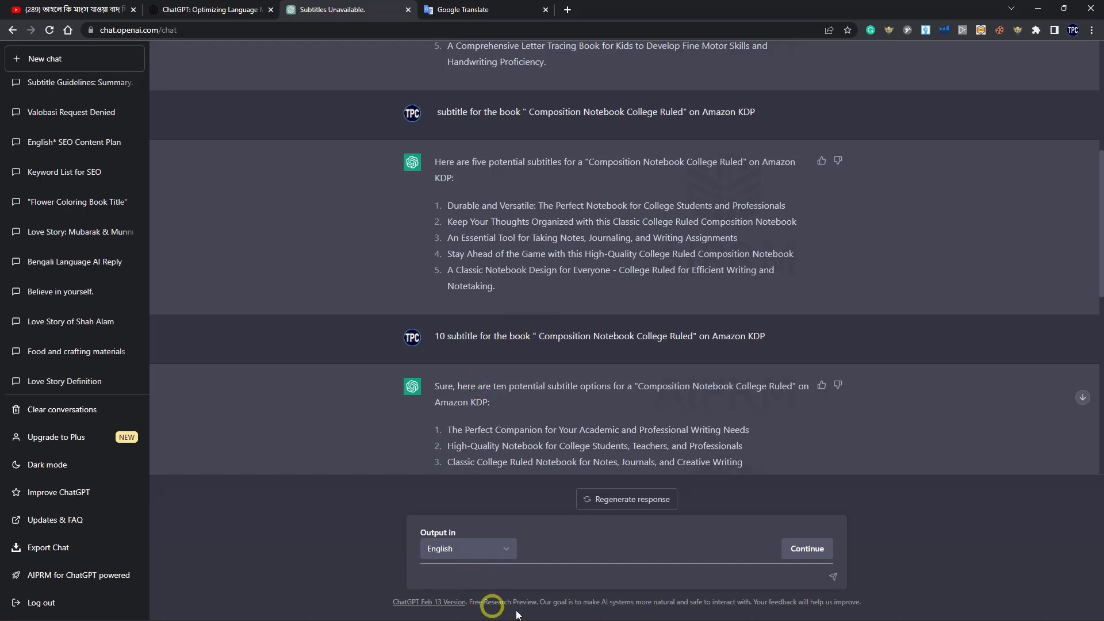
Step: Switch back to the Amazon listing of the floral composition notebook and view its title and cover
{"action": "mouse_move", "coordinate": [901, 616]}
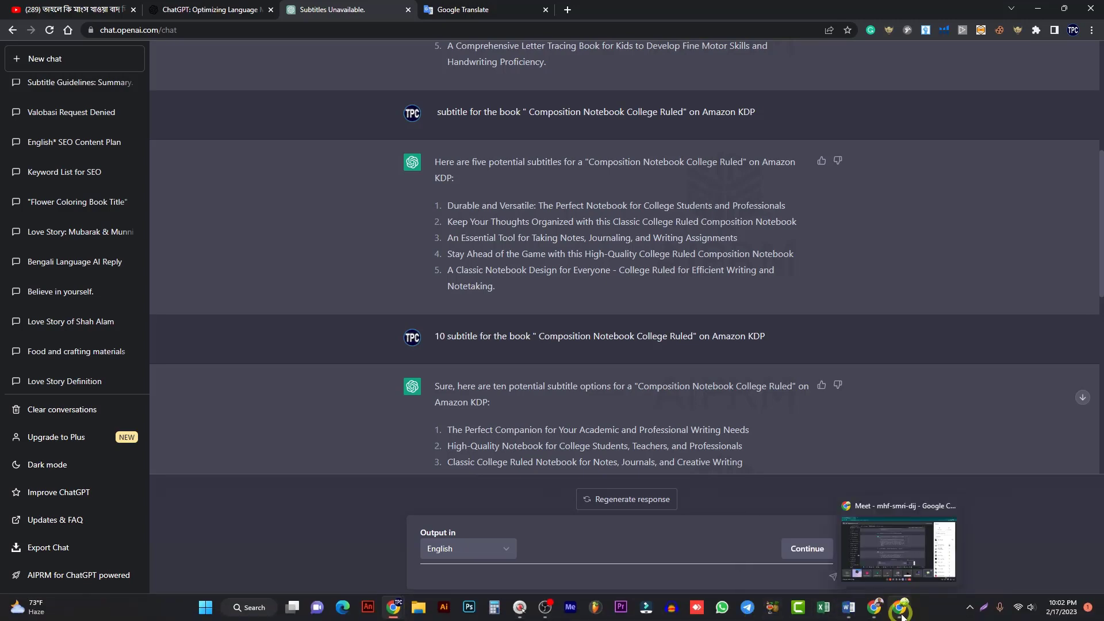
{"action": "left_click", "coordinate": [873, 615]}
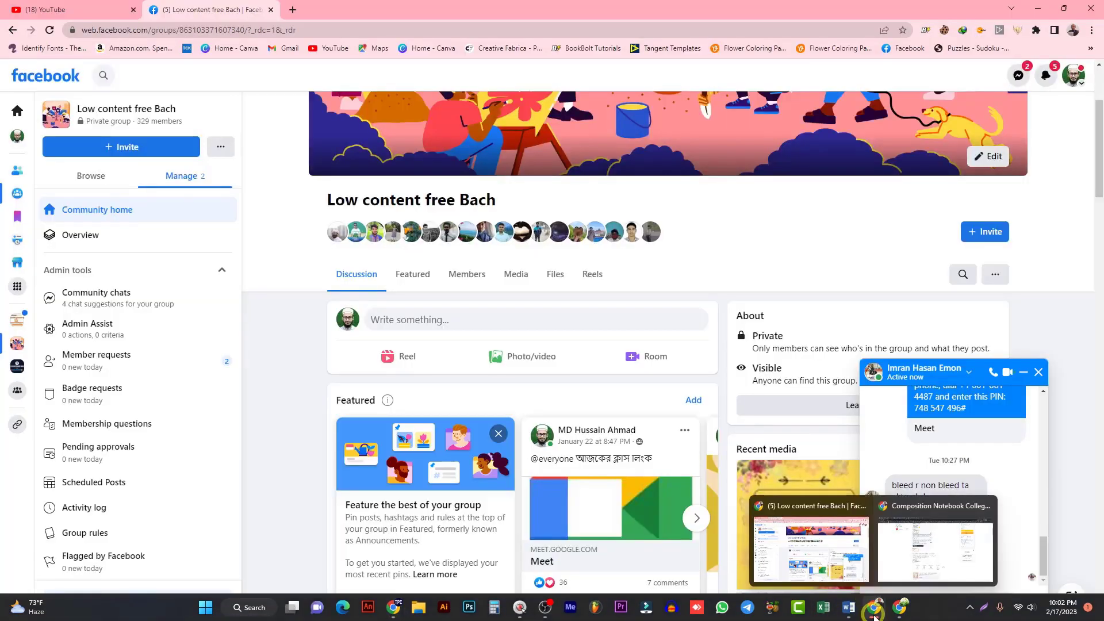
{"action": "left_click", "coordinate": [935, 547]}
{"action": "scroll", "coordinate": [434, 428], "scroll_direction": "up", "scroll_amount": 4}
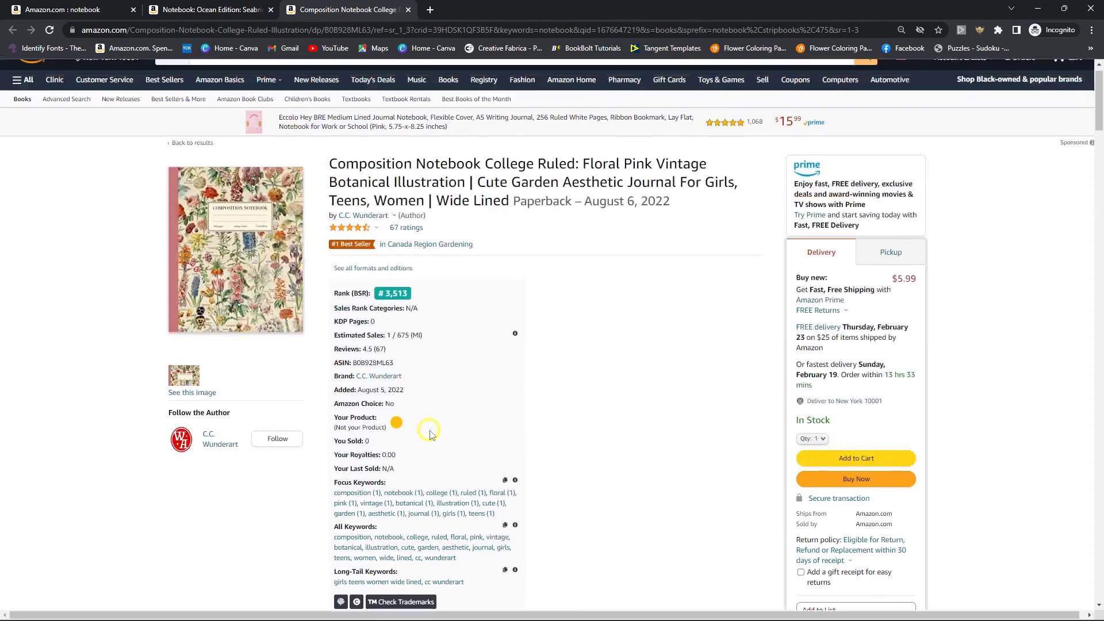
{"action": "scroll", "coordinate": [432, 436], "scroll_direction": "up", "scroll_amount": 1}
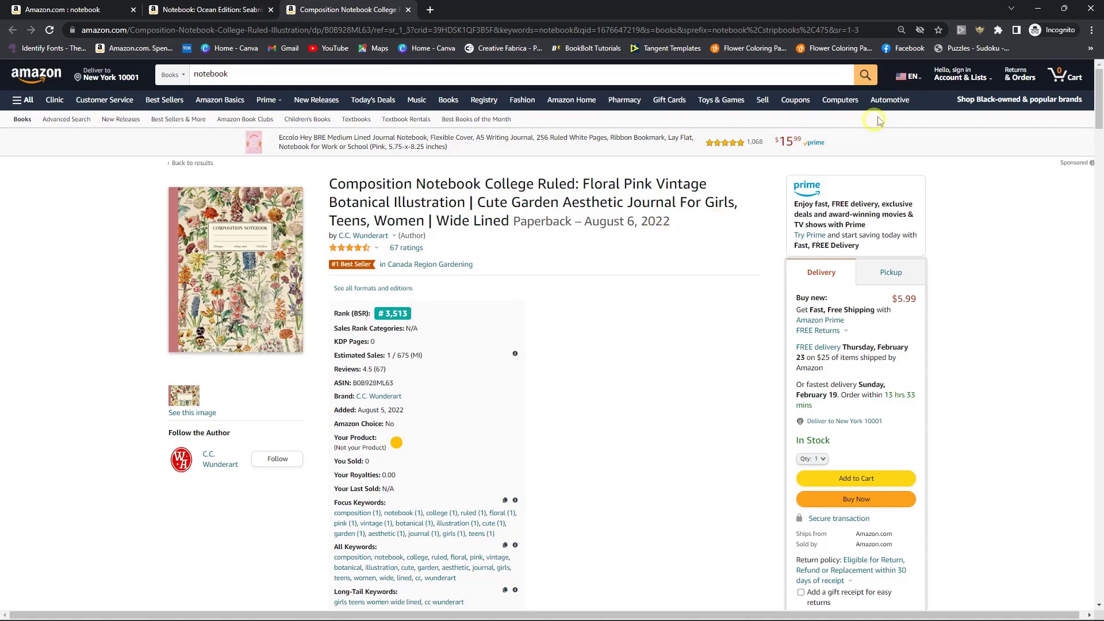
Step: Check which browser extensions have access to the Amazon page, close the list and review the listing's keyword data
{"action": "left_click", "coordinate": [999, 30]}
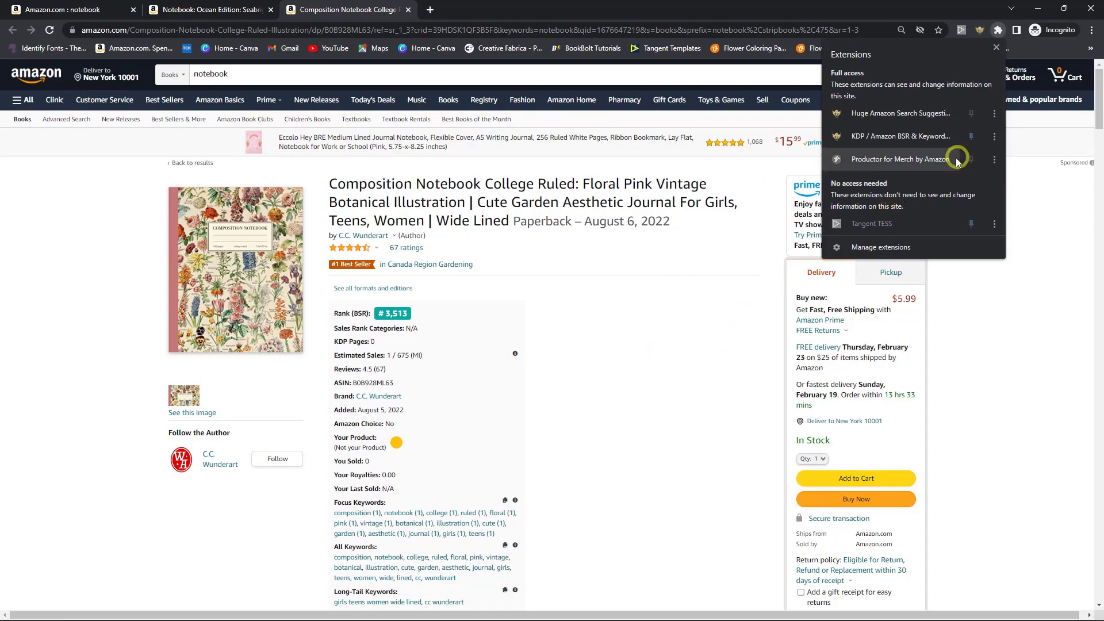
{"action": "left_click", "coordinate": [710, 316]}
{"action": "scroll", "coordinate": [517, 313], "scroll_direction": "down", "scroll_amount": 3}
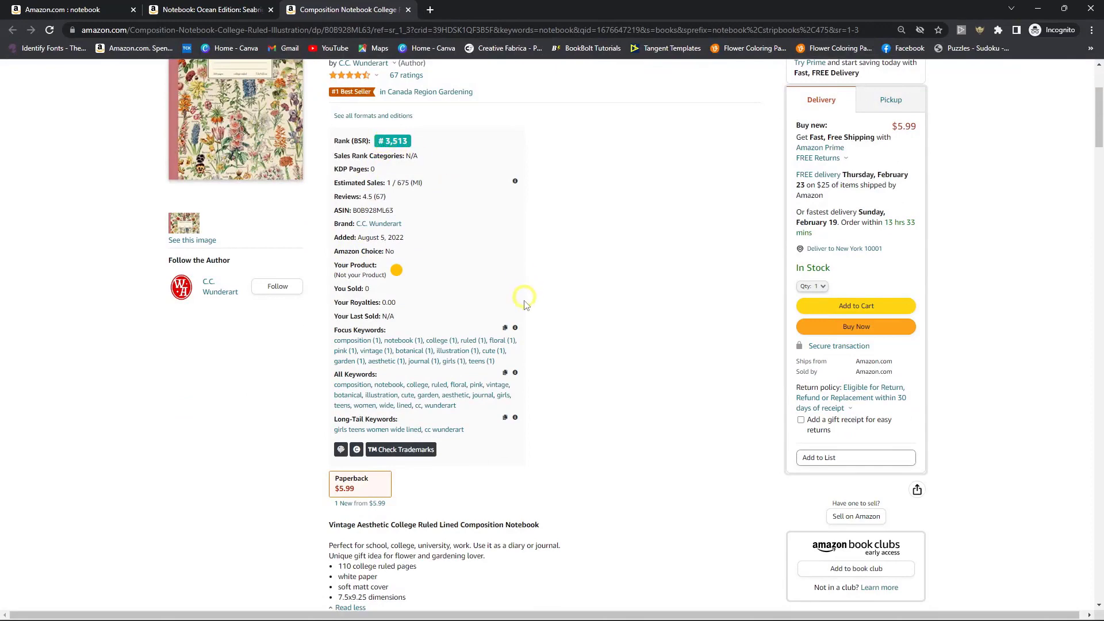
{"action": "scroll", "coordinate": [514, 313], "scroll_direction": "up", "scroll_amount": 3}
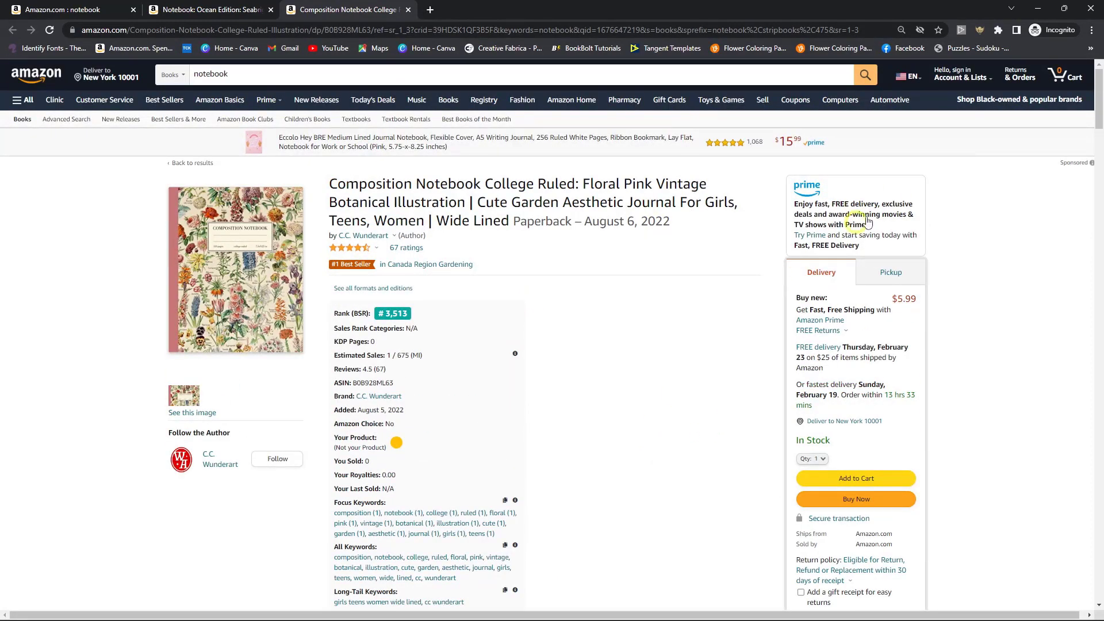
Step: Switch to the browser window showing the "Low content free Bach" Facebook group and open a new blank tab
{"action": "mouse_move", "coordinate": [803, 616]}
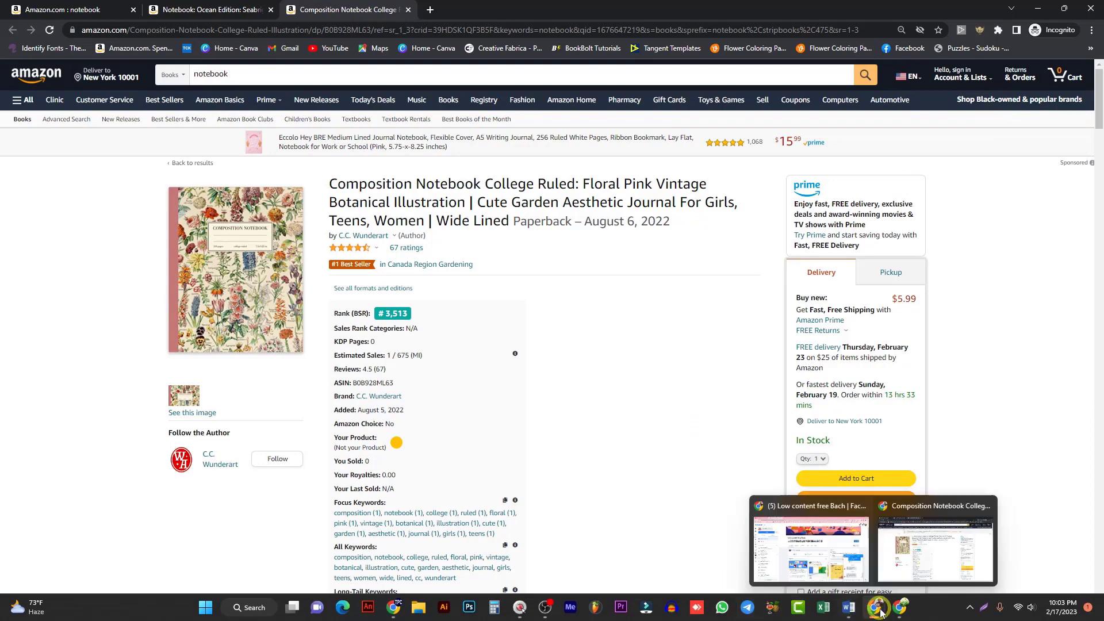
{"action": "mouse_move", "coordinate": [874, 607]}
{"action": "left_click", "coordinate": [839, 546]}
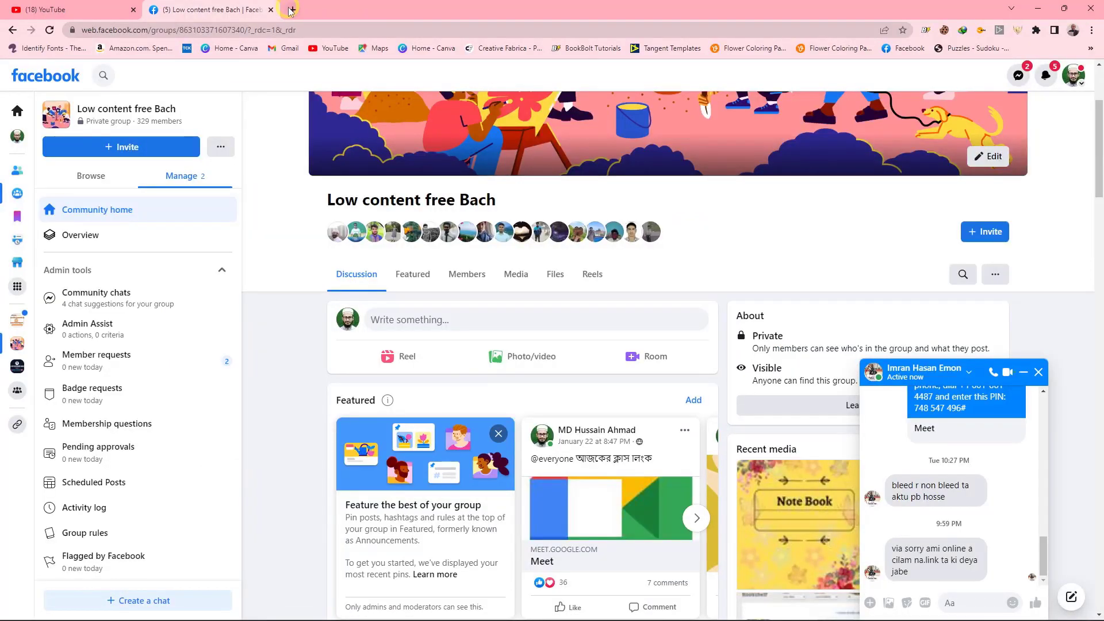
{"action": "left_click", "coordinate": [291, 10]}
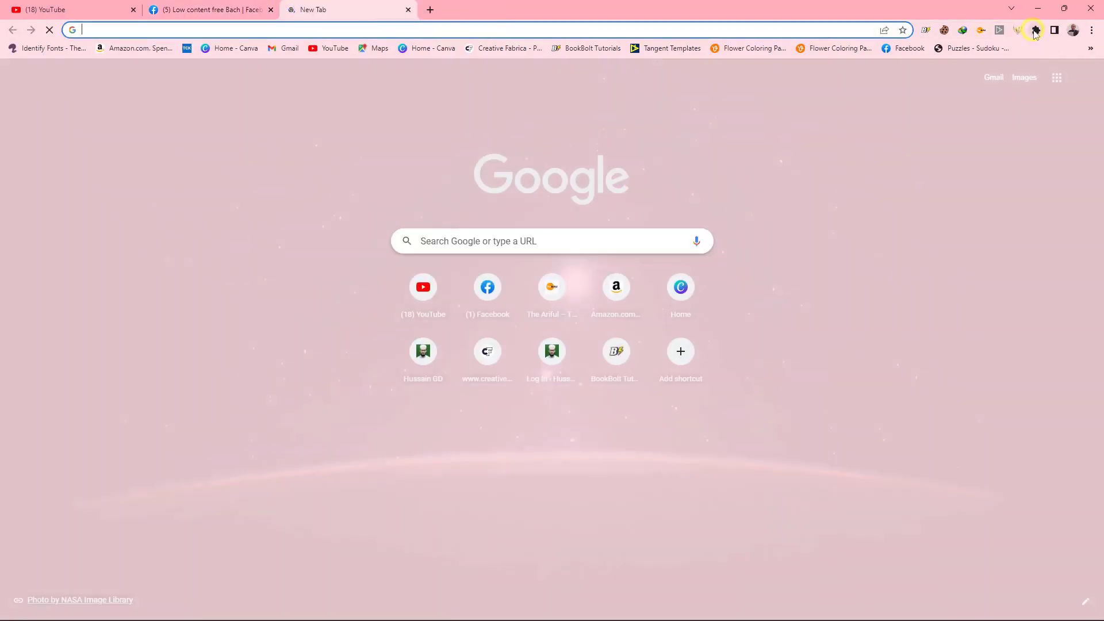
Step: Open the Productor for Merch by Amazon extension and view its research options for Amazon pages
{"action": "left_click", "coordinate": [1035, 30]}
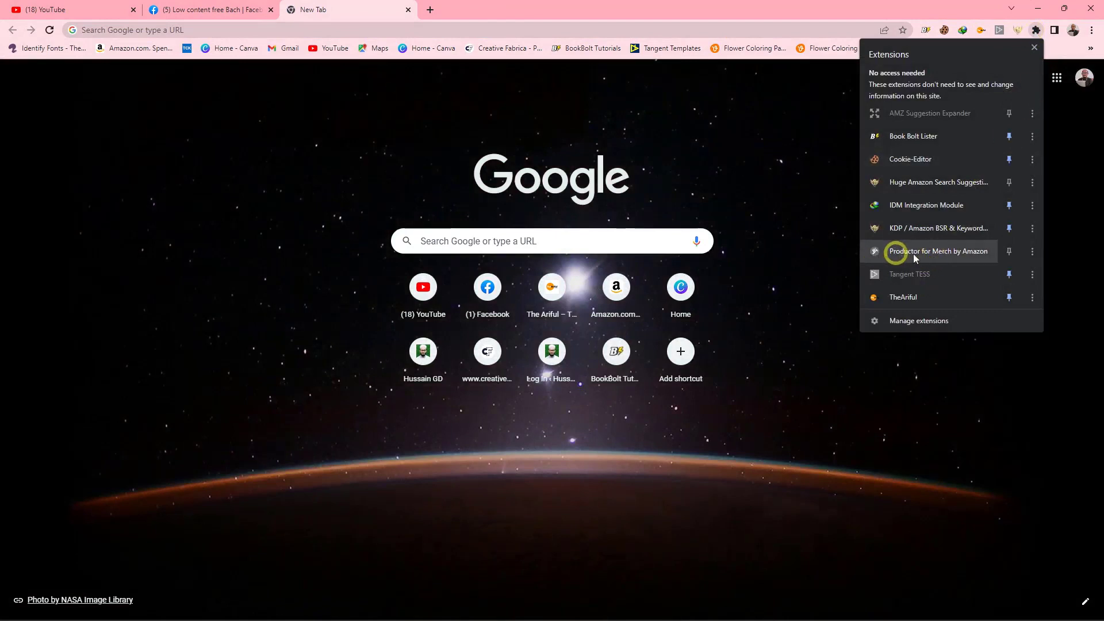
{"action": "left_click", "coordinate": [976, 251]}
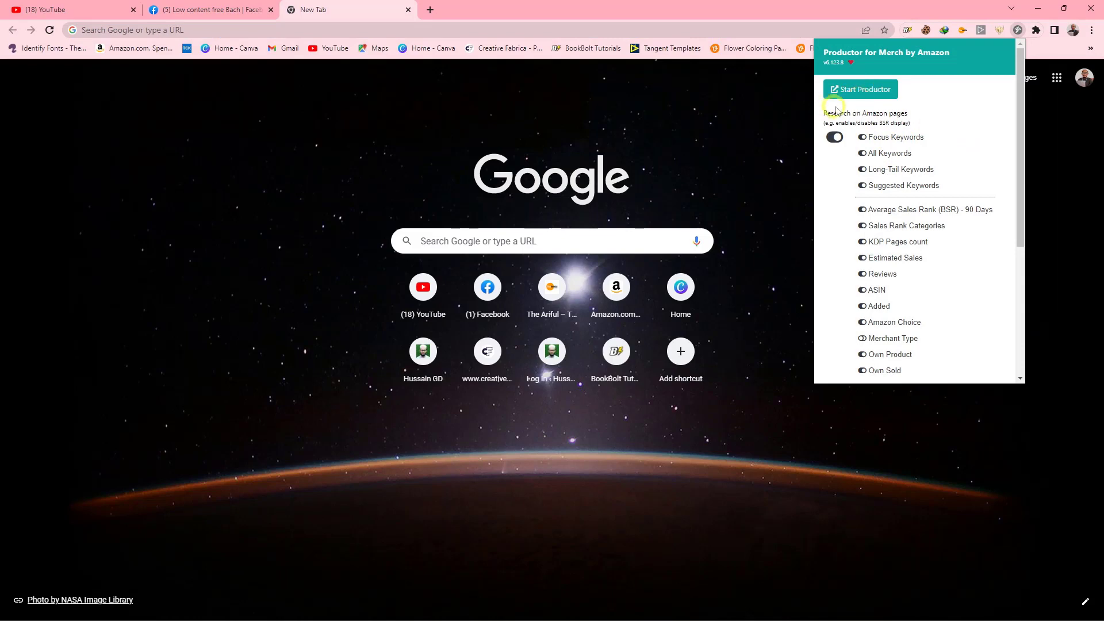
{"action": "left_click", "coordinate": [766, 136]}
{"action": "left_click", "coordinate": [1036, 29]}
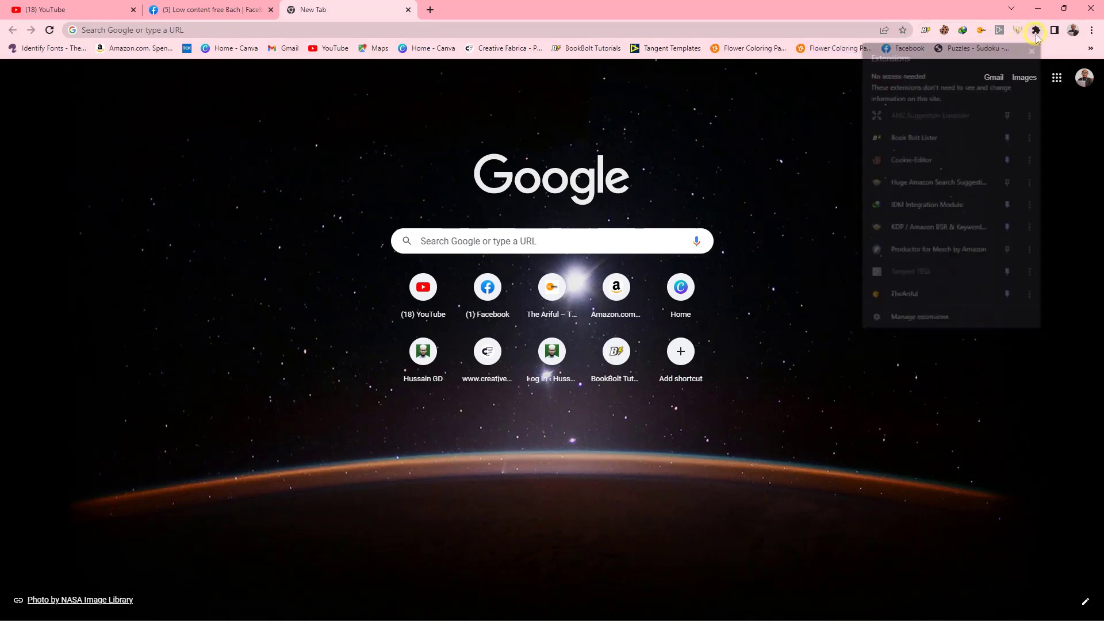
{"action": "left_click", "coordinate": [941, 250]}
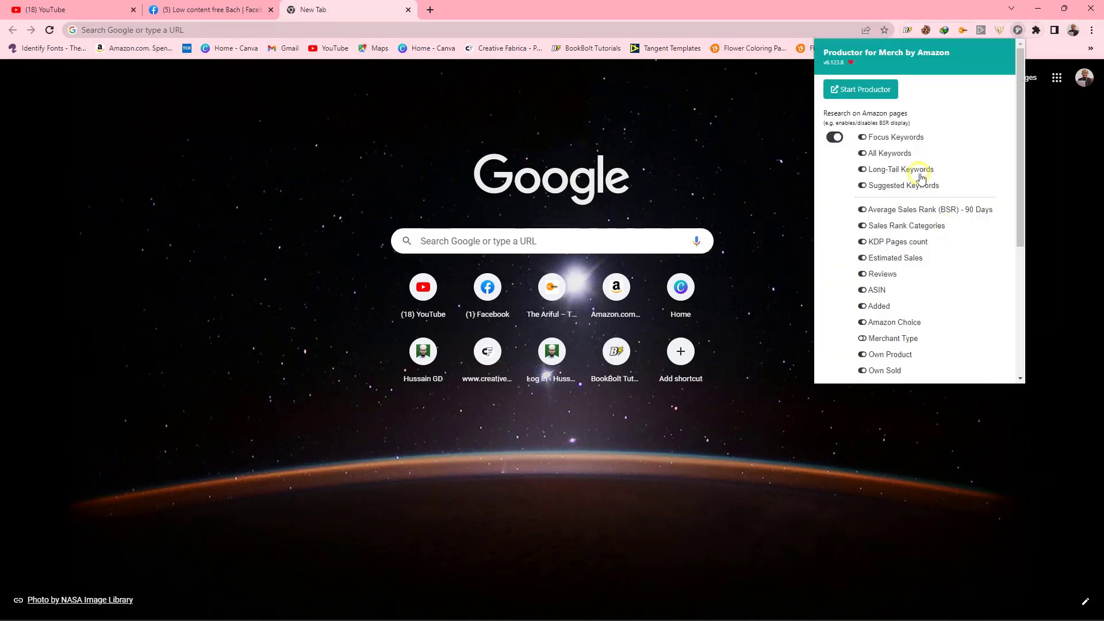
Step: Start Productor, check the web address of the Amazon Merch on Demand page, and close that page
{"action": "left_click", "coordinate": [860, 90]}
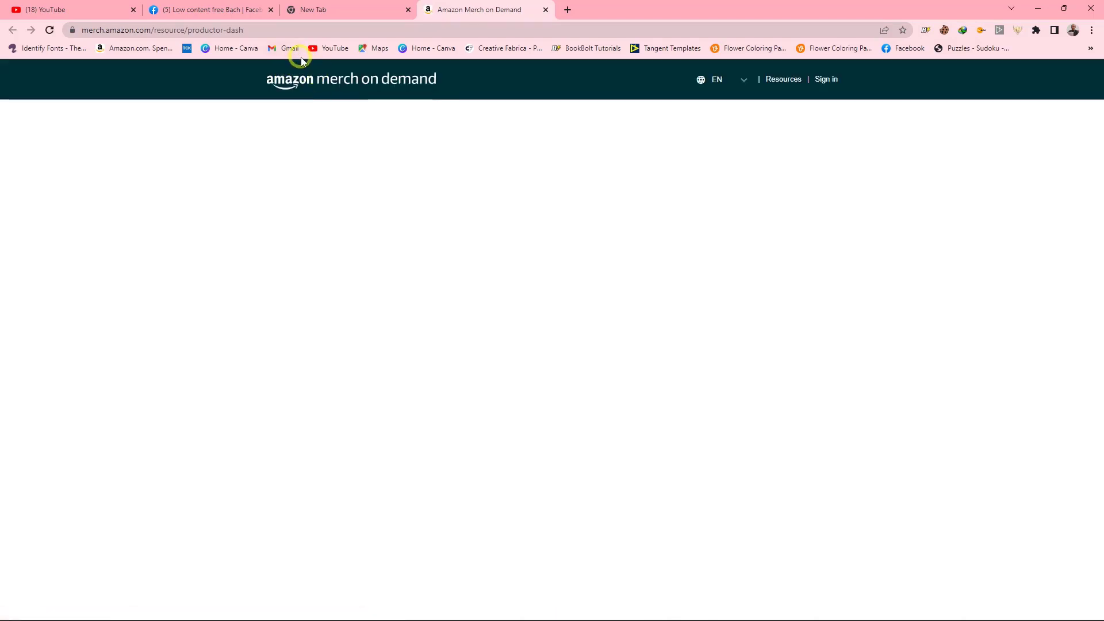
{"action": "left_click", "coordinate": [244, 29]}
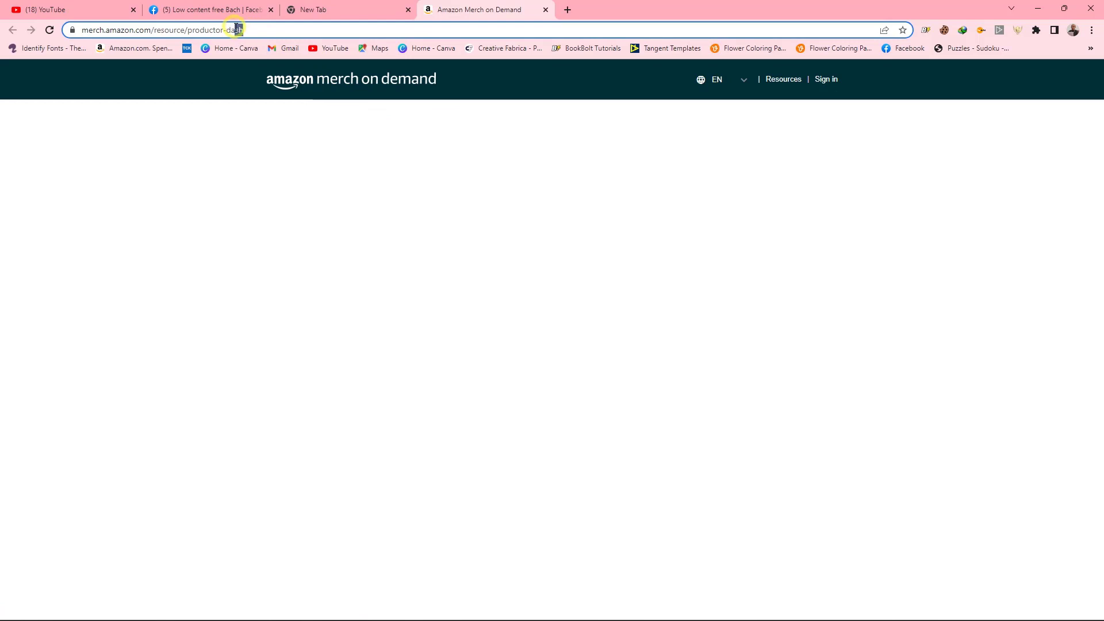
{"action": "left_click_drag", "start_coordinate": [235, 30], "coordinate": [269, 29]}
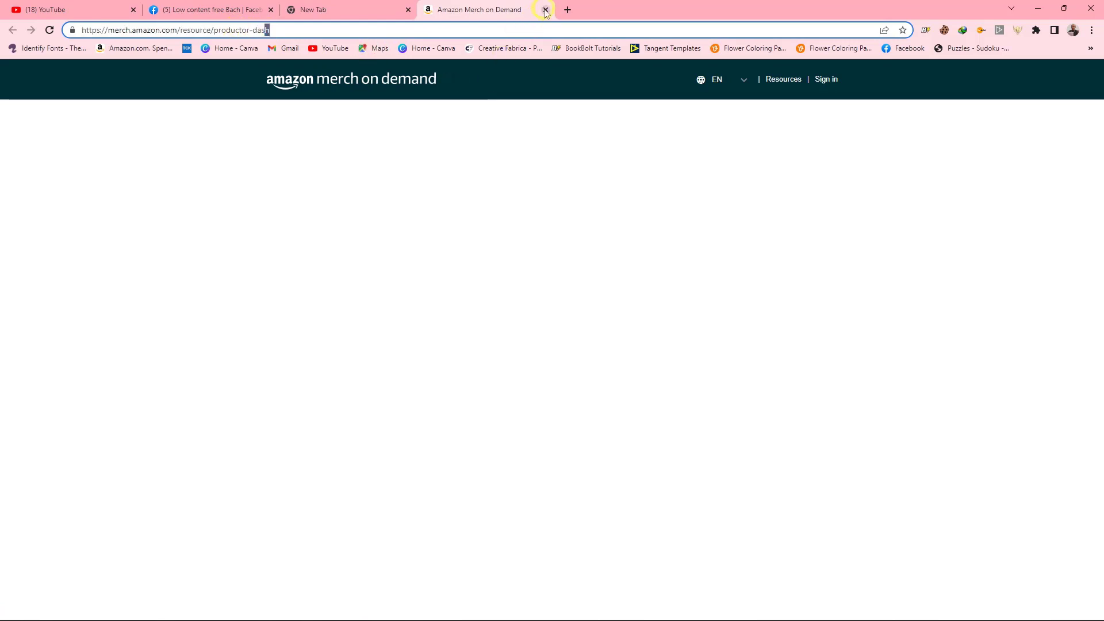
{"action": "left_click", "coordinate": [546, 10]}
Step: Pin Productor for Merch by Amazon among the browser extensions and open its Chrome Web Store page
{"action": "left_click", "coordinate": [1037, 30]}
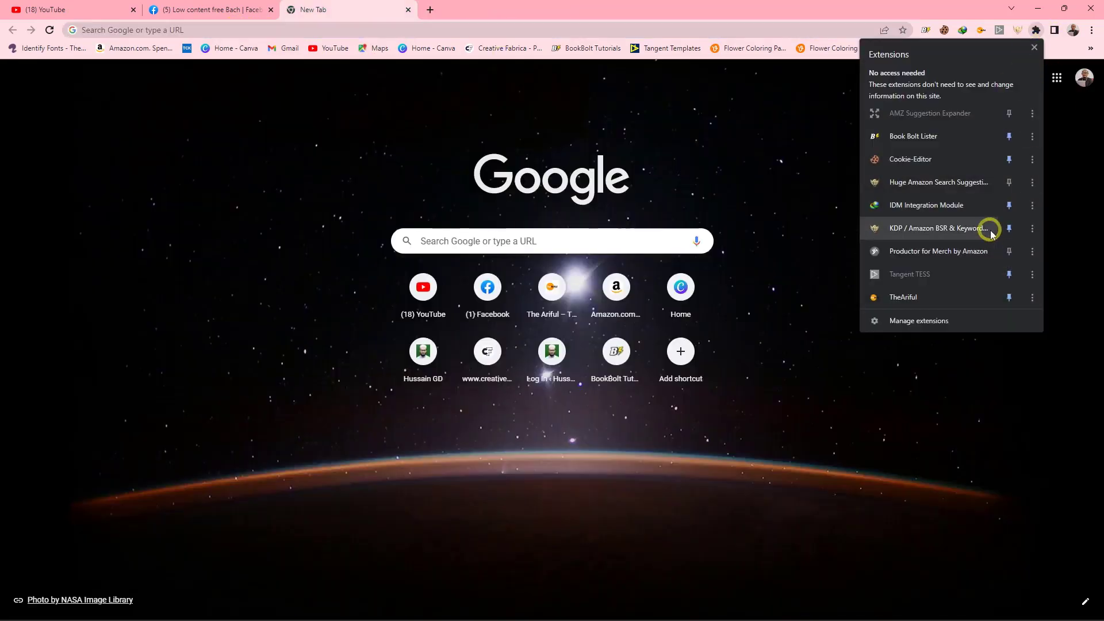
{"action": "left_click", "coordinate": [771, 168]}
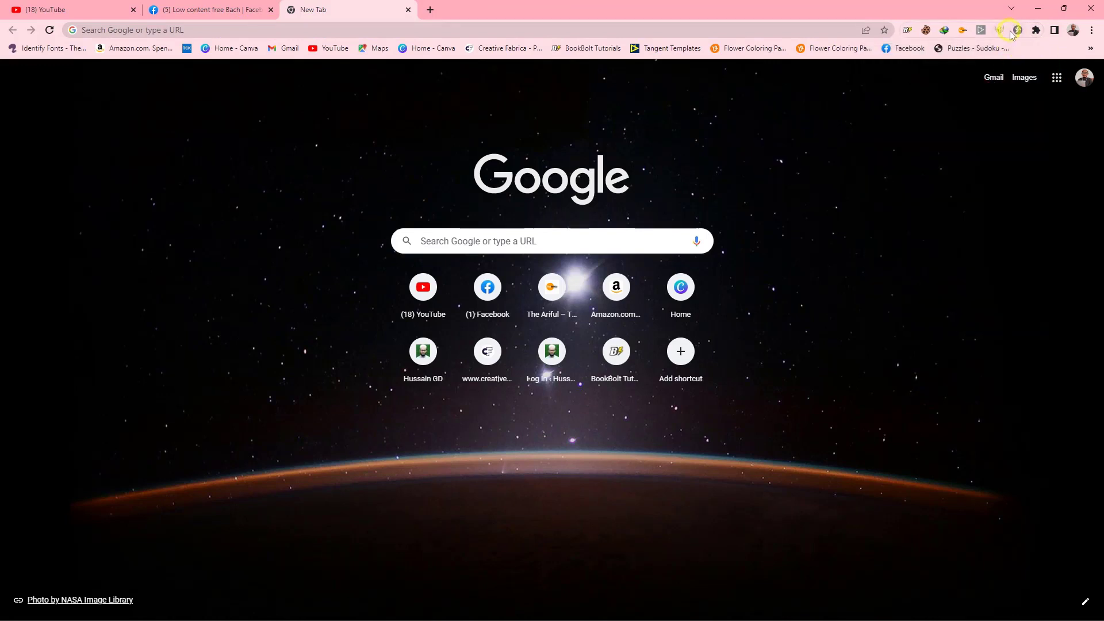
{"action": "right_click", "coordinate": [1017, 30]}
{"action": "left_click", "coordinate": [985, 47]}
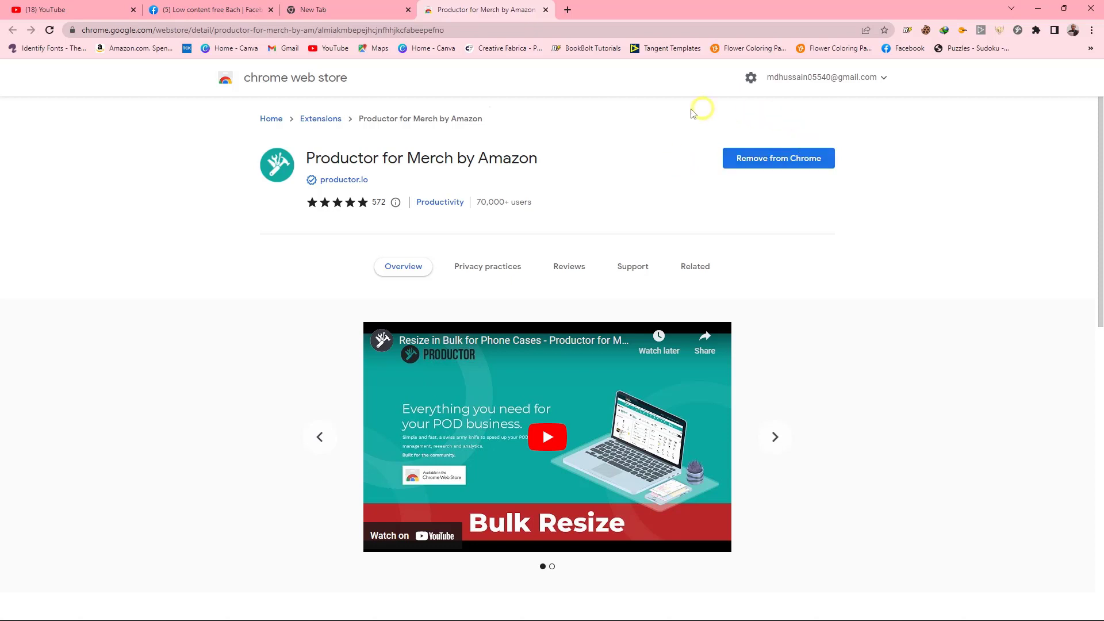
{"action": "left_click", "coordinate": [1036, 32]}
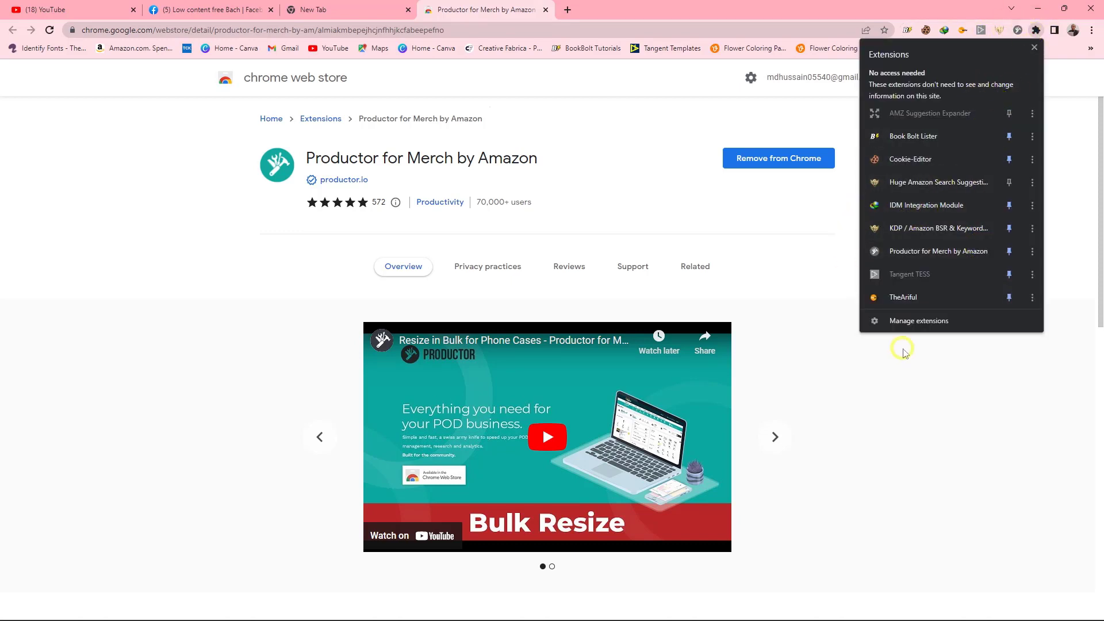
{"action": "left_click", "coordinate": [956, 373]}
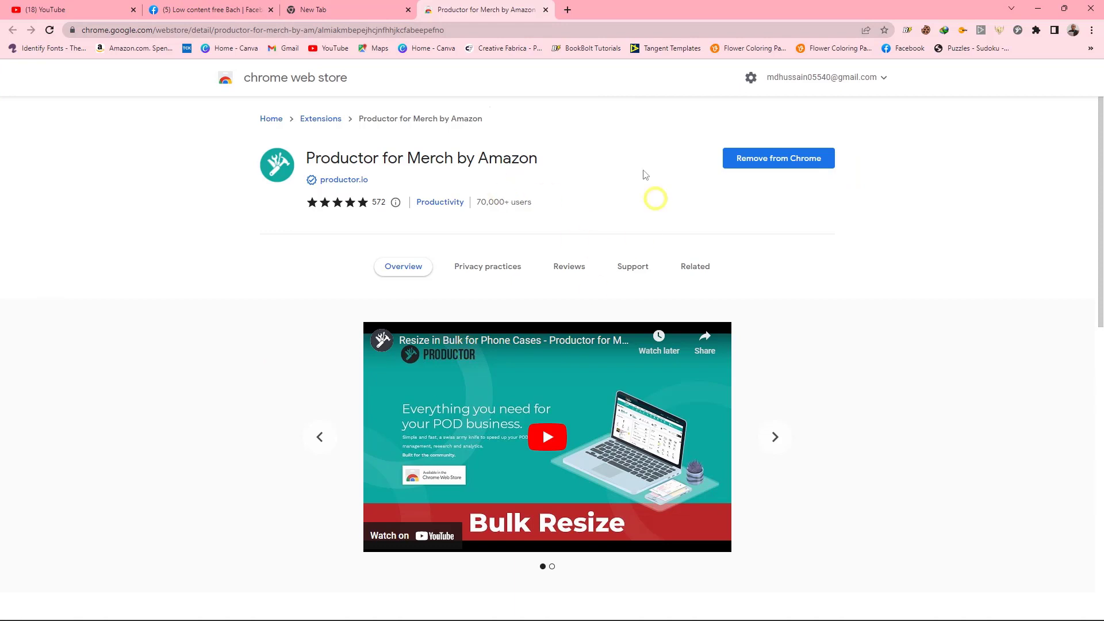
Step: Open a blank tab in both the regular and the Incognito window, finishing in the regular window
{"action": "left_click", "coordinate": [568, 9]}
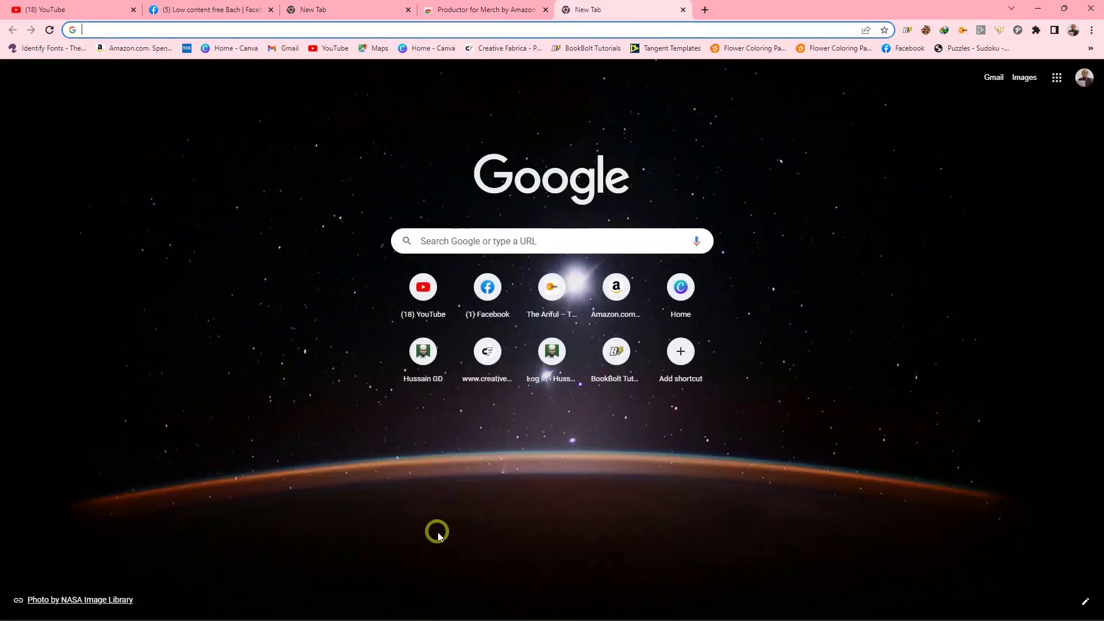
{"action": "mouse_move", "coordinate": [899, 607]}
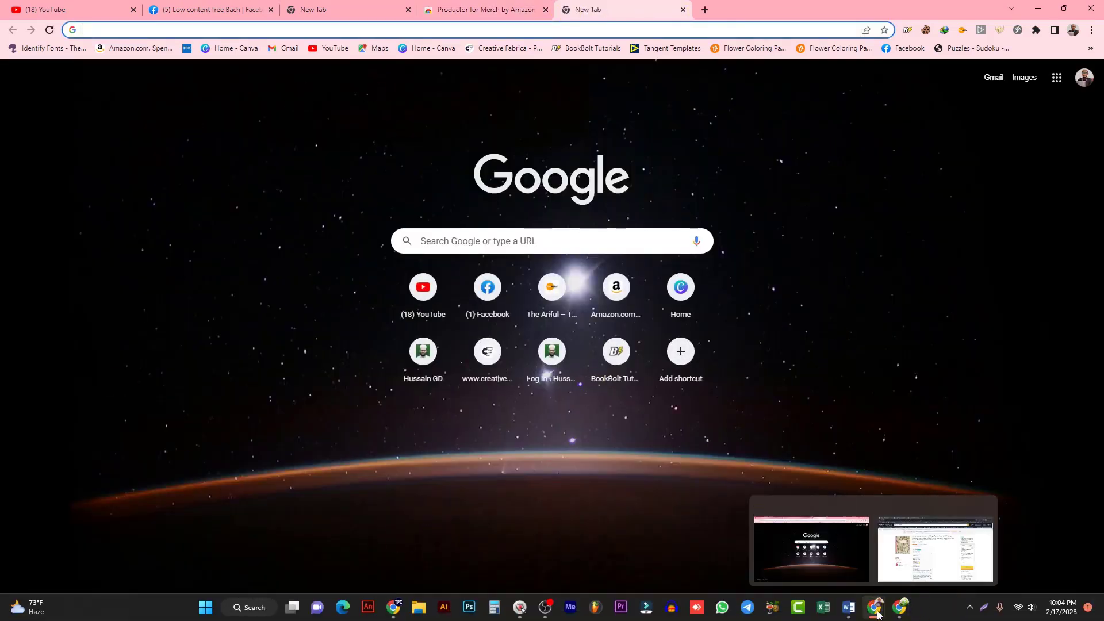
{"action": "left_click", "coordinate": [920, 552]}
{"action": "left_click", "coordinate": [431, 10]}
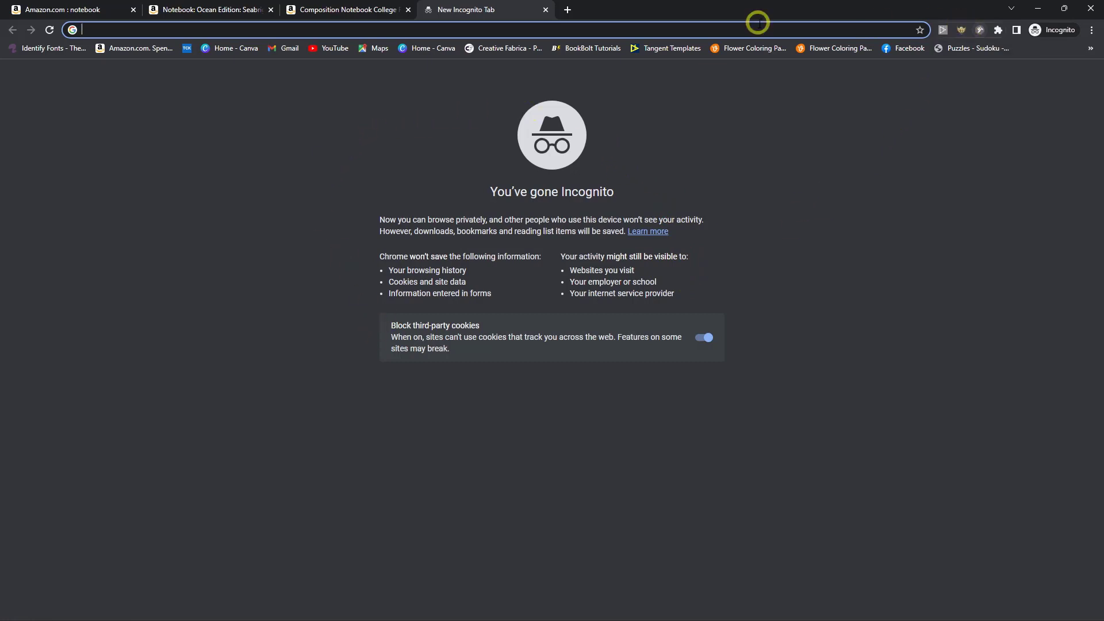
{"action": "mouse_move", "coordinate": [546, 618]}
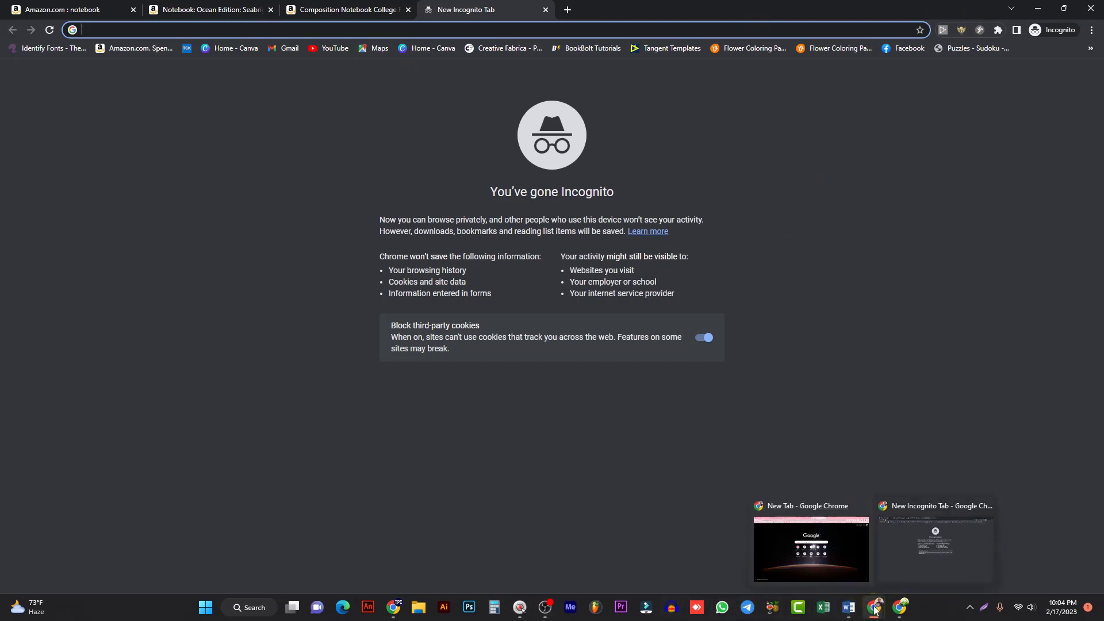
{"action": "mouse_move", "coordinate": [877, 610]}
{"action": "left_click", "coordinate": [859, 580]}
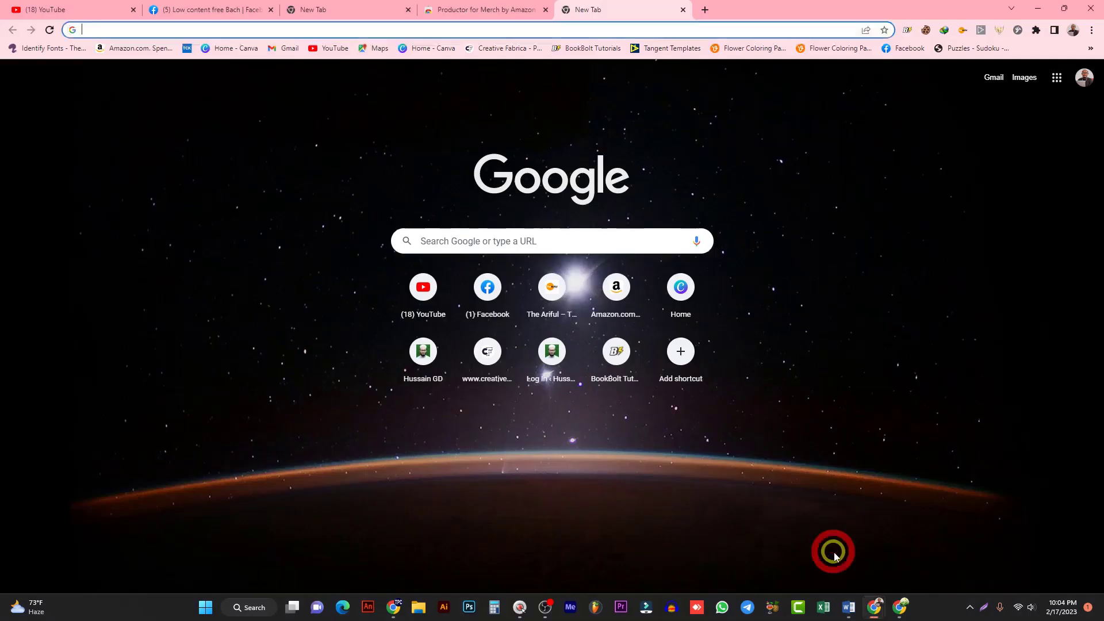
Step: Return to Productor's Chrome Web Store page and look through its overview and preview gallery
{"action": "left_click", "coordinate": [506, 17]}
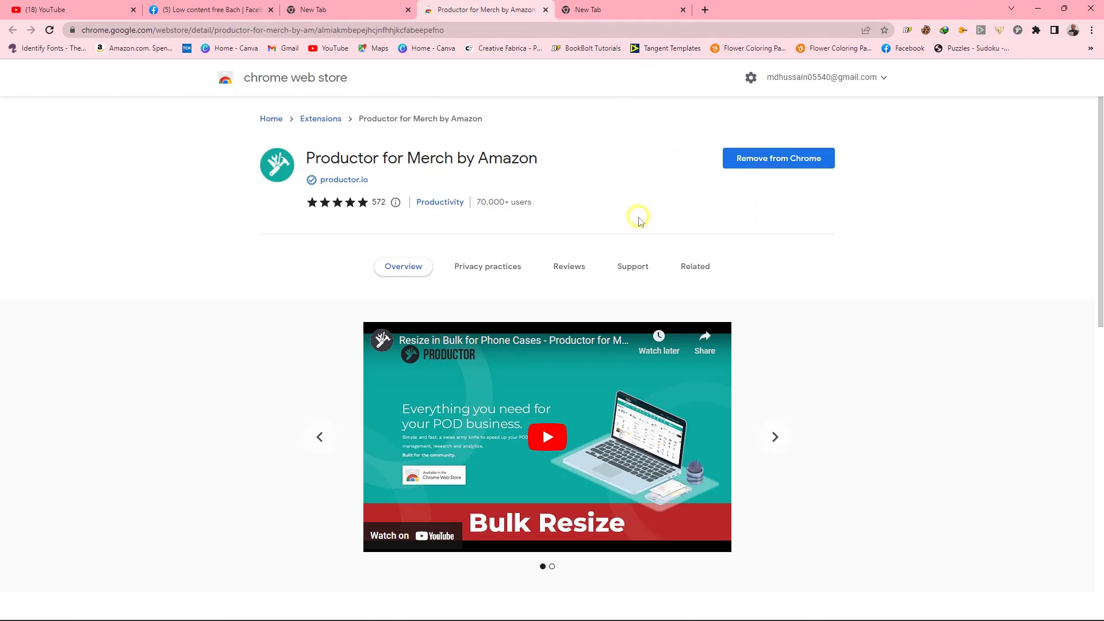
{"action": "scroll", "coordinate": [512, 279], "scroll_direction": "down", "scroll_amount": 2}
{"action": "scroll", "coordinate": [646, 207], "scroll_direction": "up", "scroll_amount": 2}
{"action": "scroll", "coordinate": [612, 282], "scroll_direction": "down", "scroll_amount": 1}
{"action": "scroll", "coordinate": [613, 281], "scroll_direction": "down", "scroll_amount": 1}
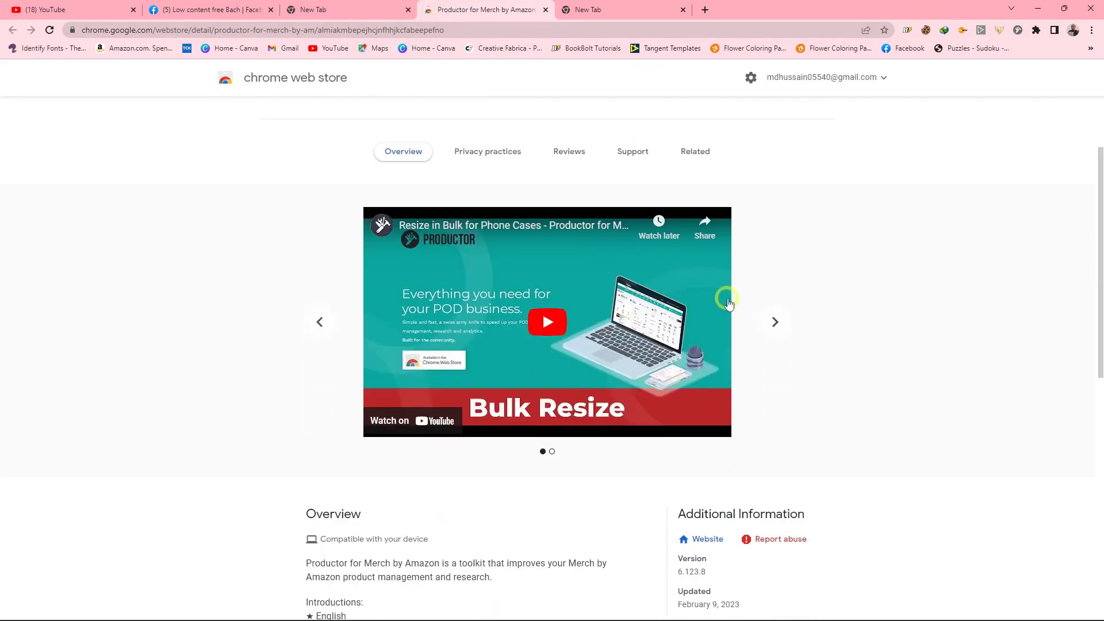
{"action": "left_click", "coordinate": [776, 322]}
{"action": "left_click", "coordinate": [776, 322]}
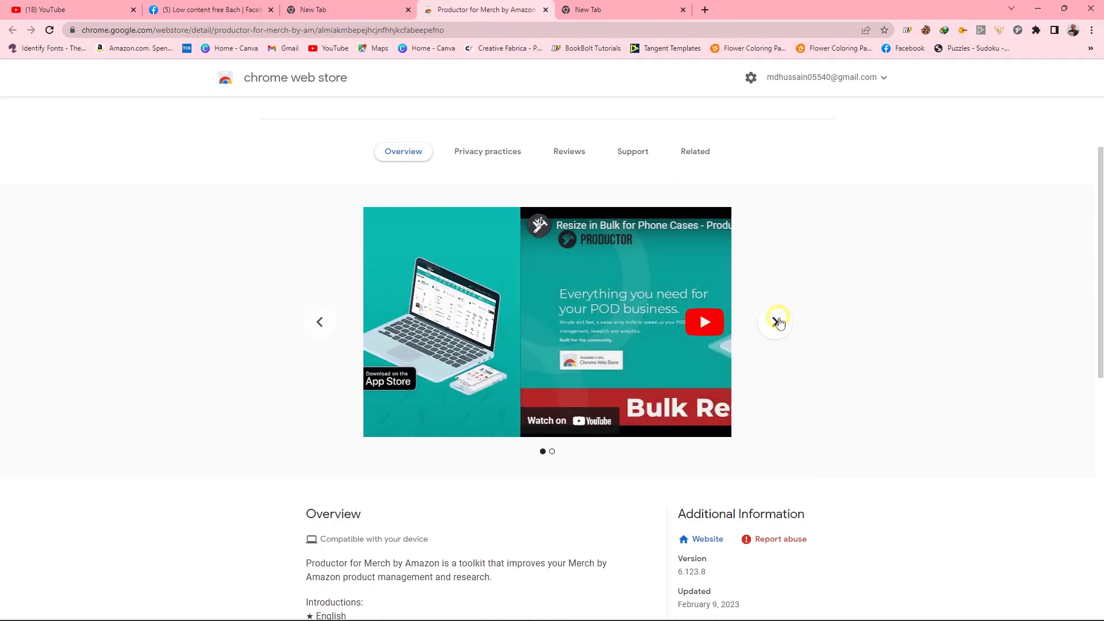
{"action": "left_click", "coordinate": [776, 325]}
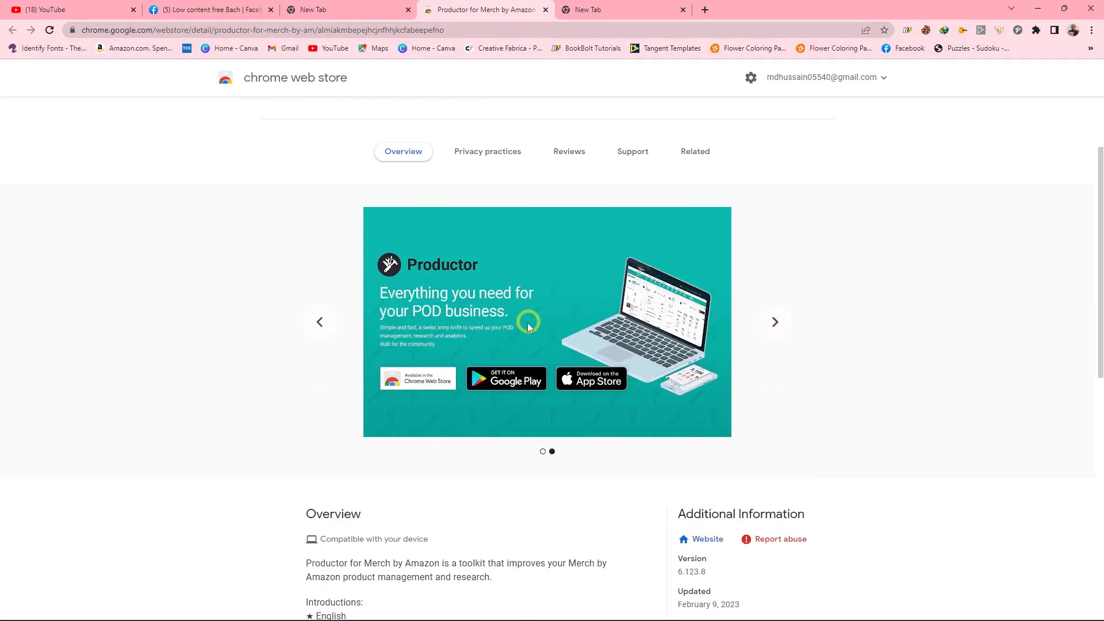
{"action": "left_click", "coordinate": [775, 322]}
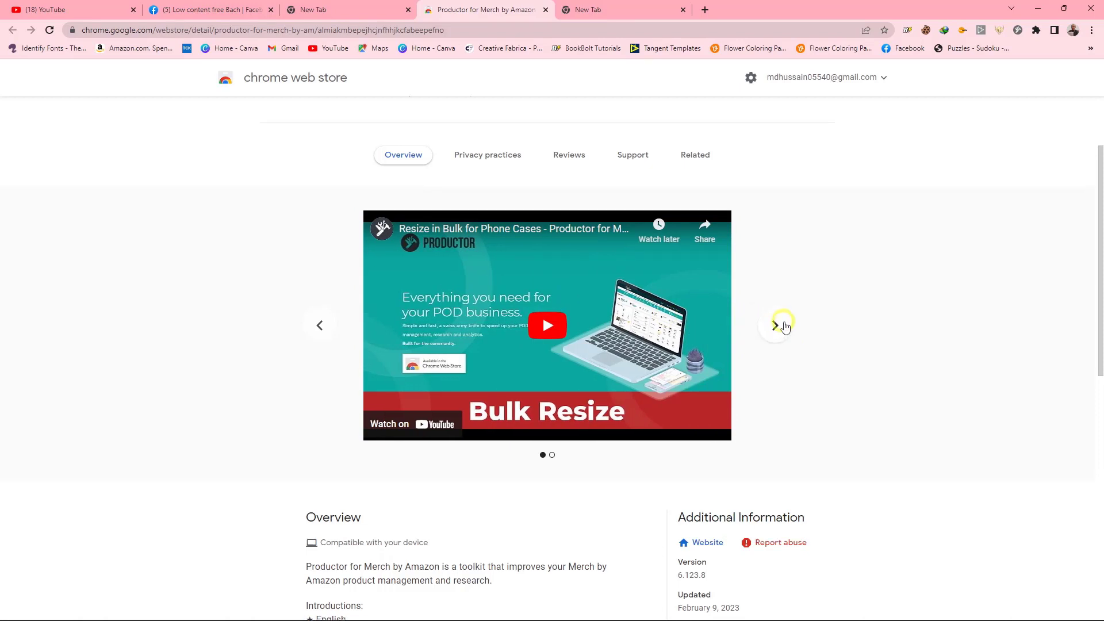
{"action": "scroll", "coordinate": [781, 322], "scroll_direction": "up", "scroll_amount": 2}
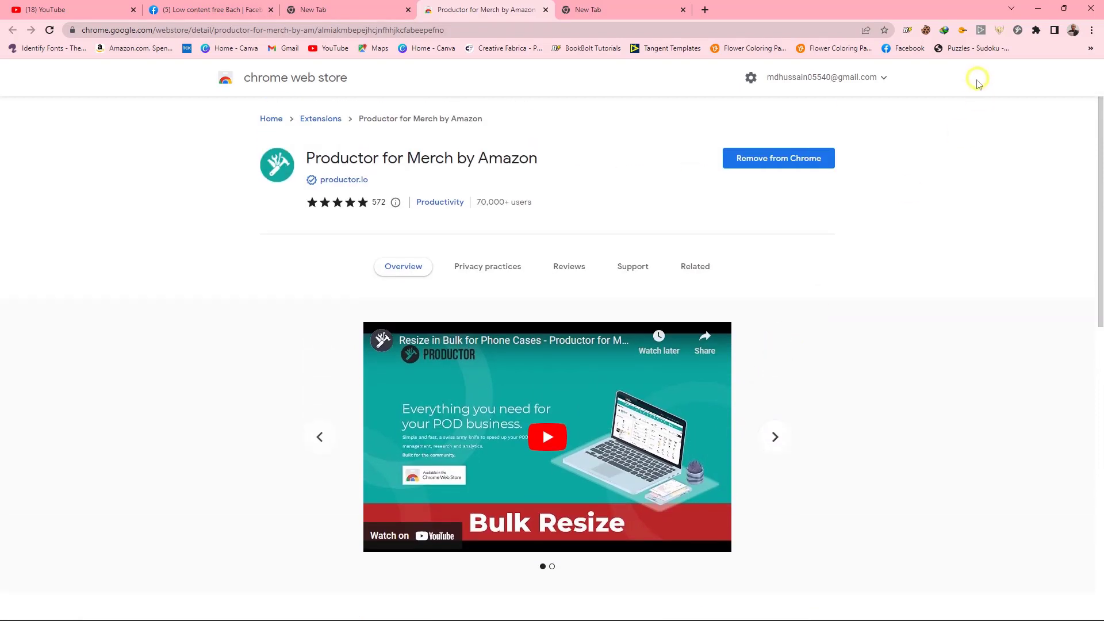
Step: Open the browser's extension management page and show the details of Productor for Merch by Amazon
{"action": "left_click", "coordinate": [1091, 32]}
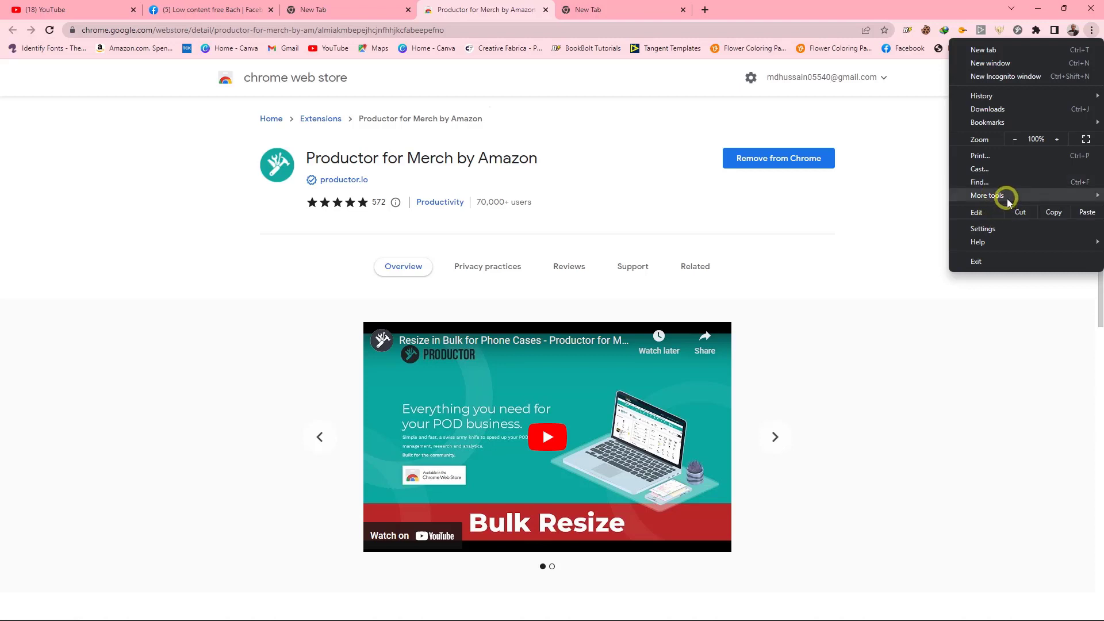
{"action": "mouse_move", "coordinate": [1012, 199]}
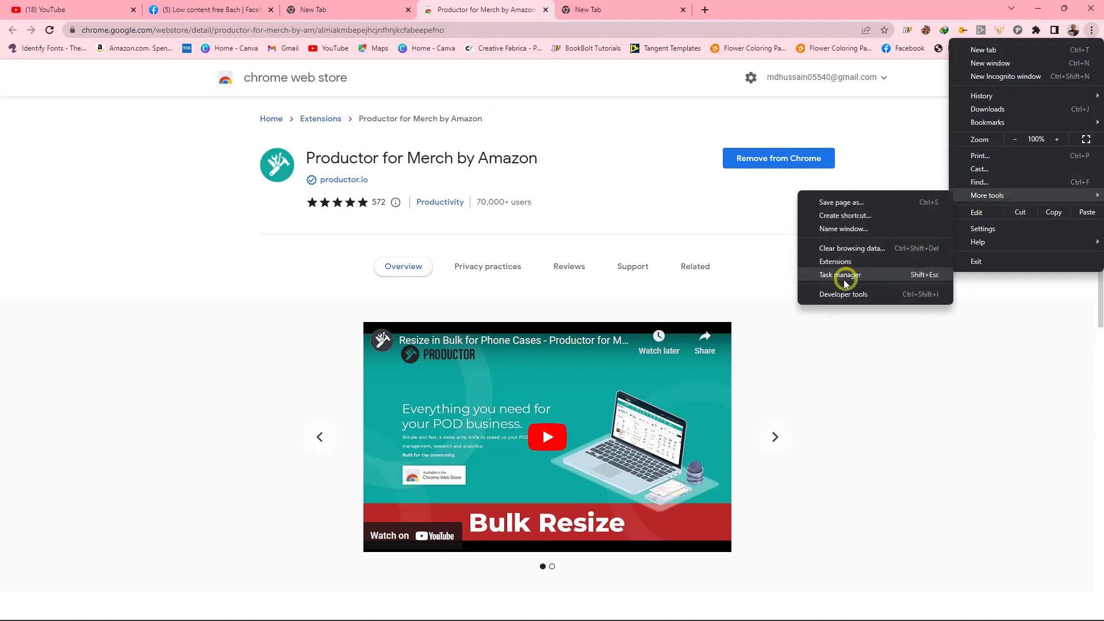
{"action": "left_click", "coordinate": [867, 264]}
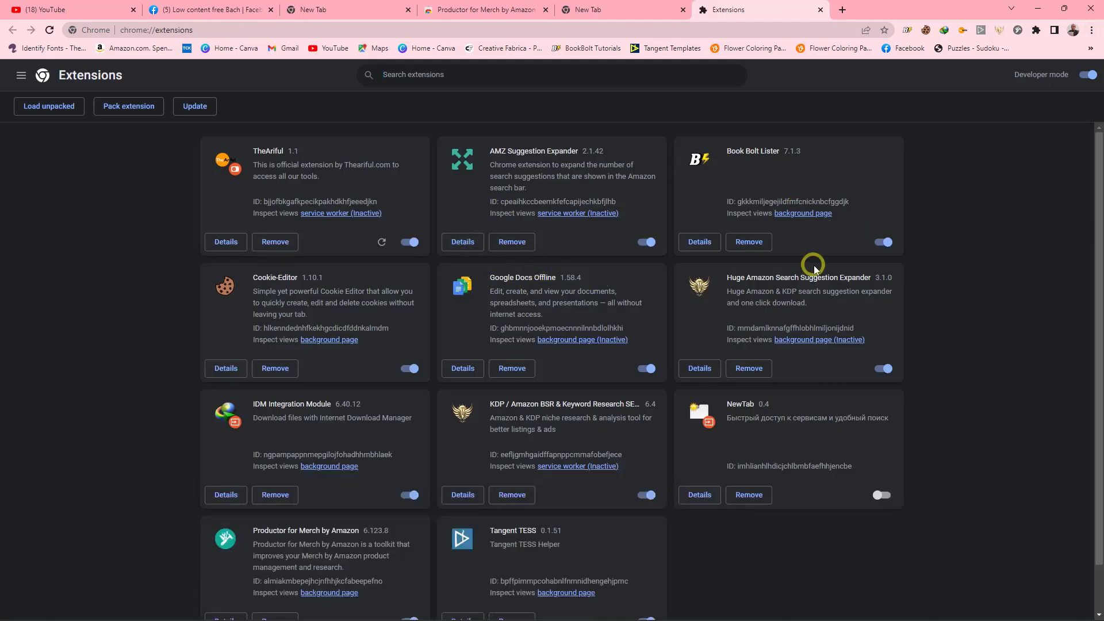
{"action": "scroll", "coordinate": [241, 359], "scroll_direction": "down", "scroll_amount": 1}
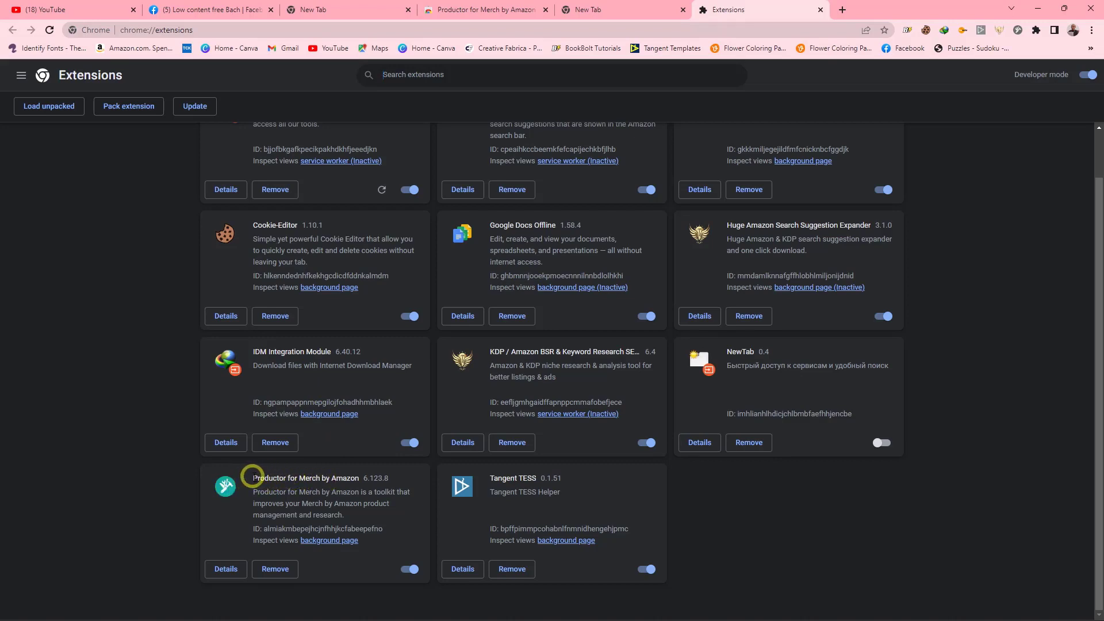
{"action": "left_click_drag", "start_coordinate": [251, 477], "coordinate": [347, 479]}
{"action": "left_click", "coordinate": [226, 569]}
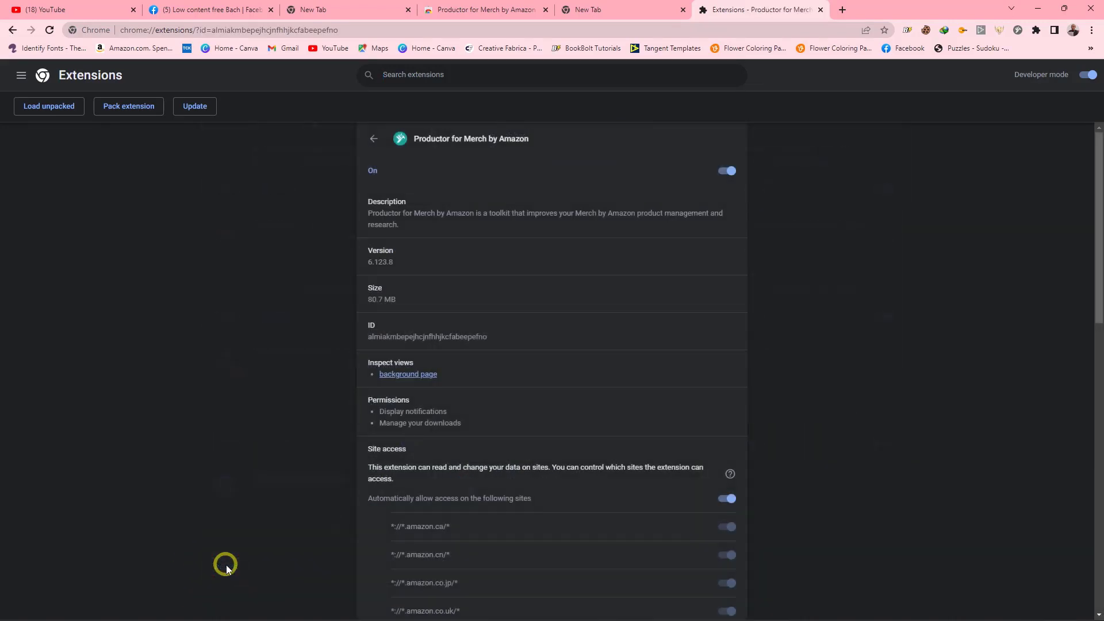
Step: Turn Productor's Allow in Incognito setting off and on again
{"action": "scroll", "coordinate": [470, 409], "scroll_direction": "down", "scroll_amount": 5}
{"action": "scroll", "coordinate": [472, 428], "scroll_direction": "down", "scroll_amount": 8}
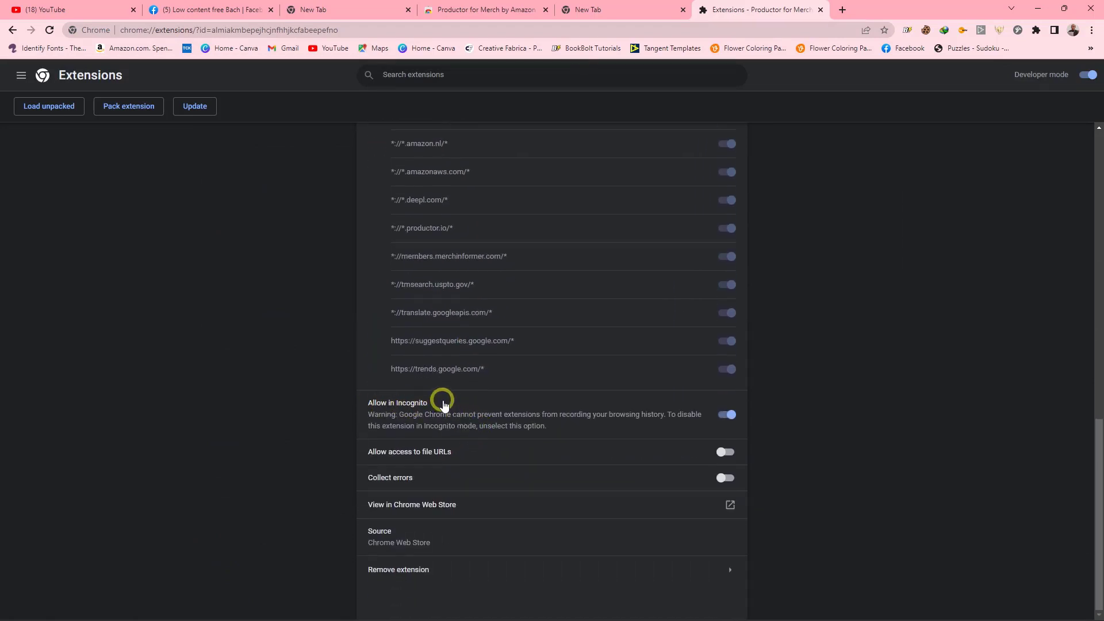
{"action": "left_click", "coordinate": [724, 416]}
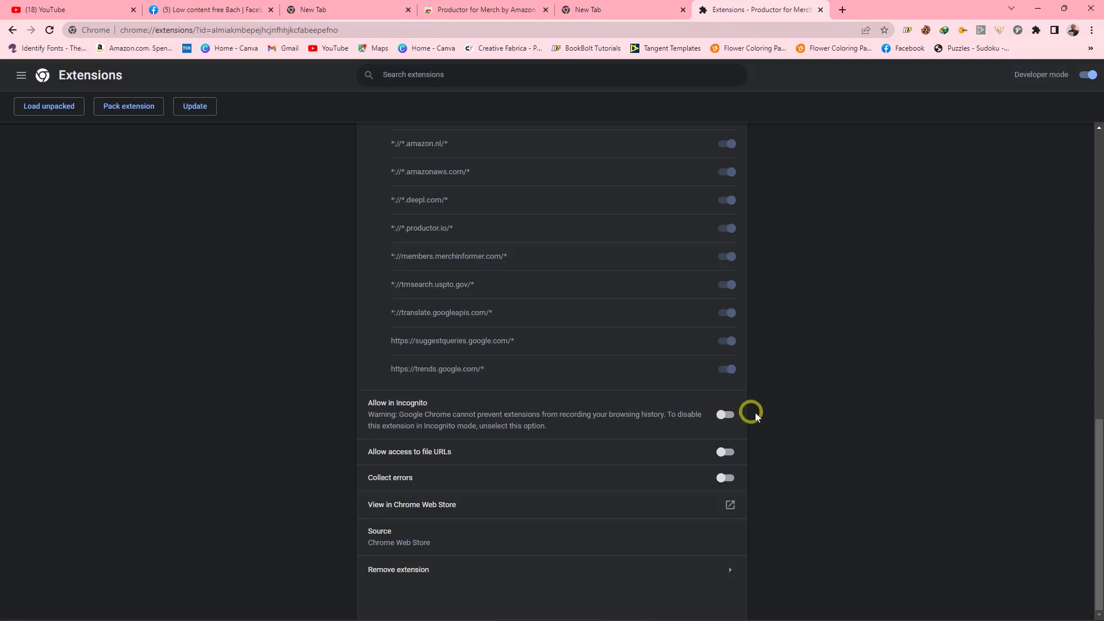
{"action": "left_click", "coordinate": [727, 415]}
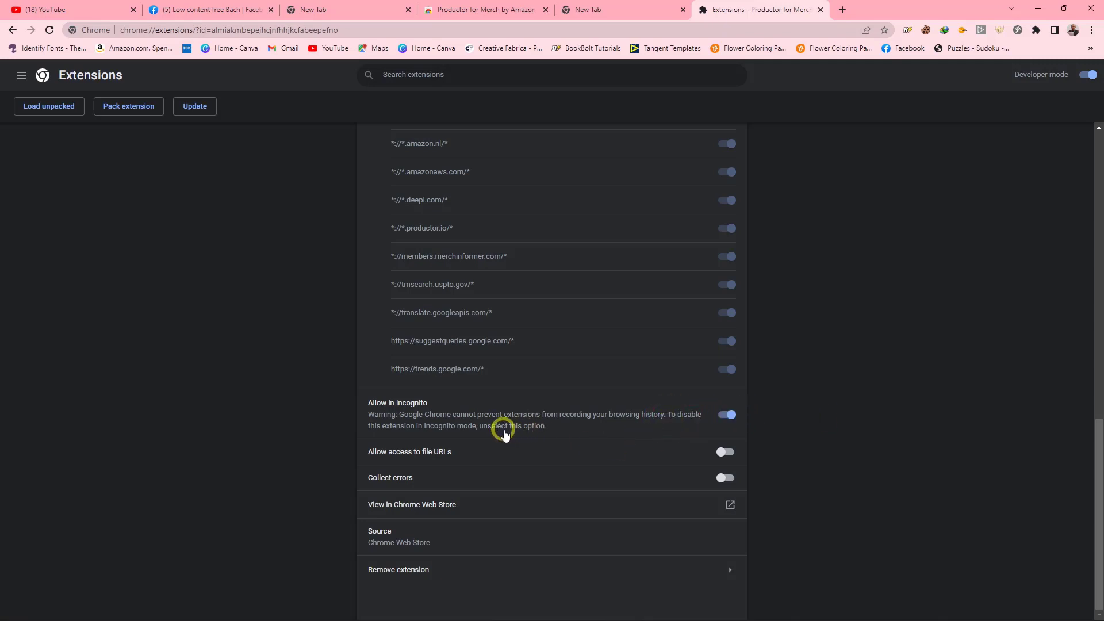
Step: Review the sites Productor may access and switch to the open blank tab
{"action": "mouse_move", "coordinate": [498, 615]}
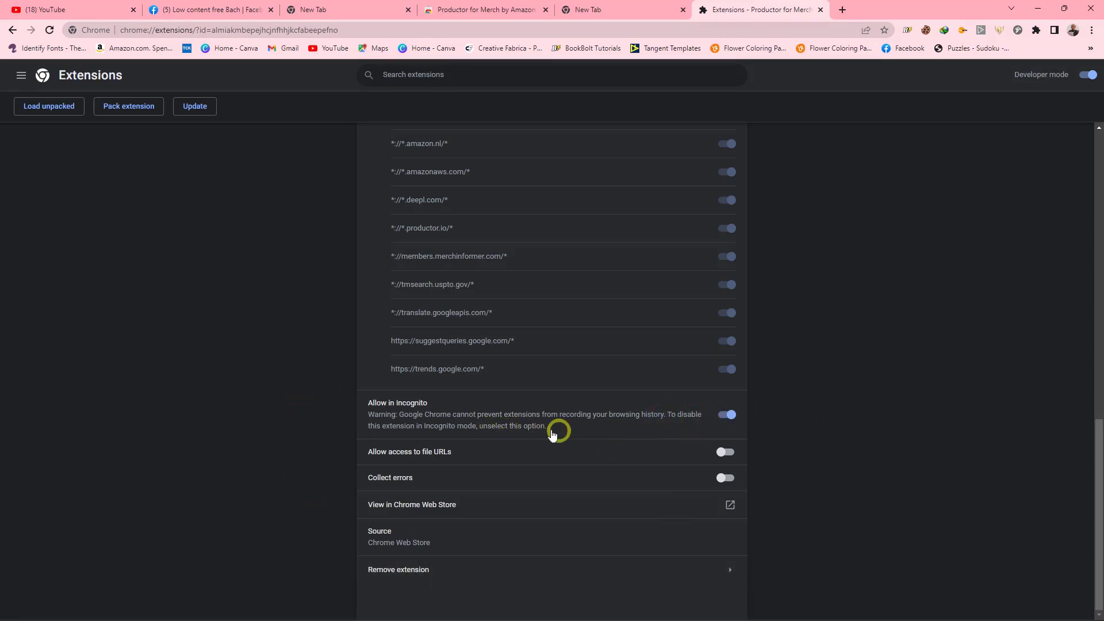
{"action": "scroll", "coordinate": [311, 429], "scroll_direction": "up", "scroll_amount": 3}
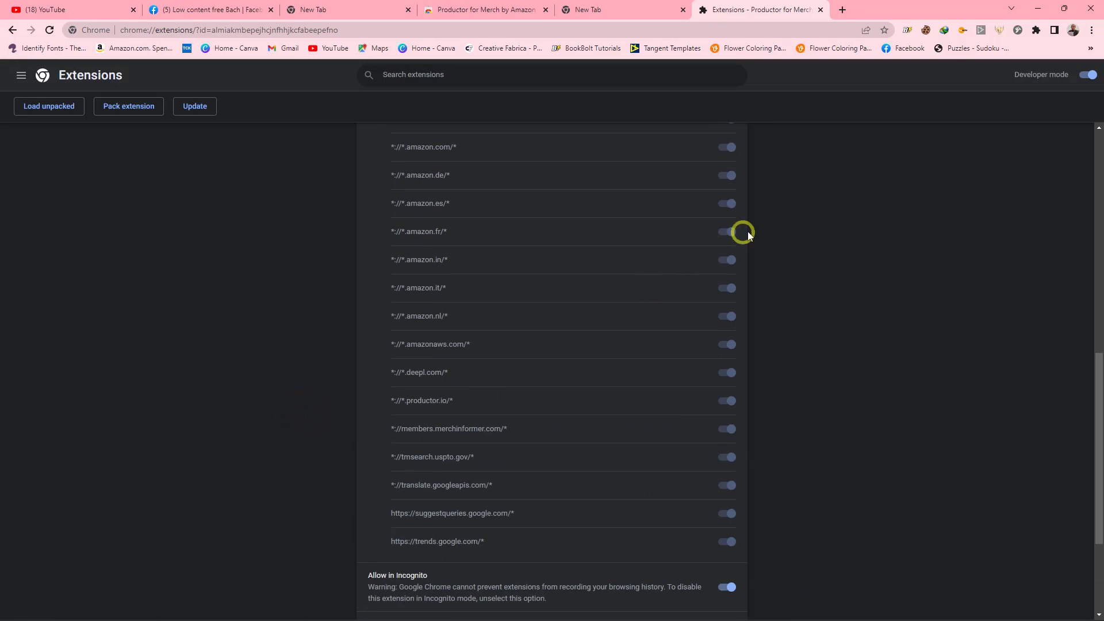
{"action": "scroll", "coordinate": [726, 340], "scroll_direction": "up", "scroll_amount": 4}
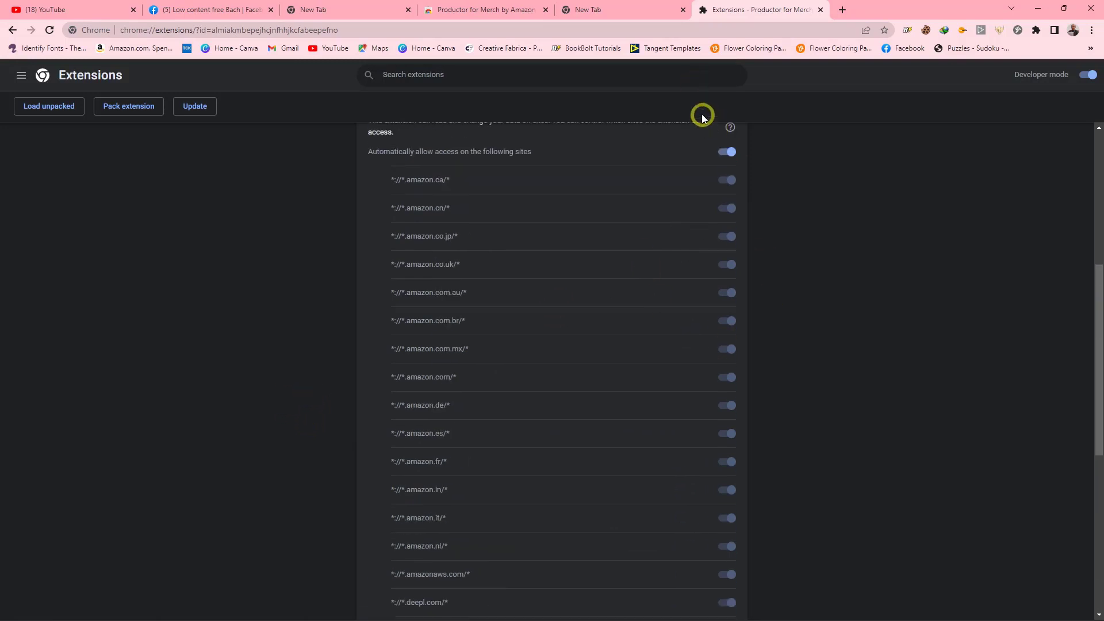
{"action": "left_click", "coordinate": [575, 10]}
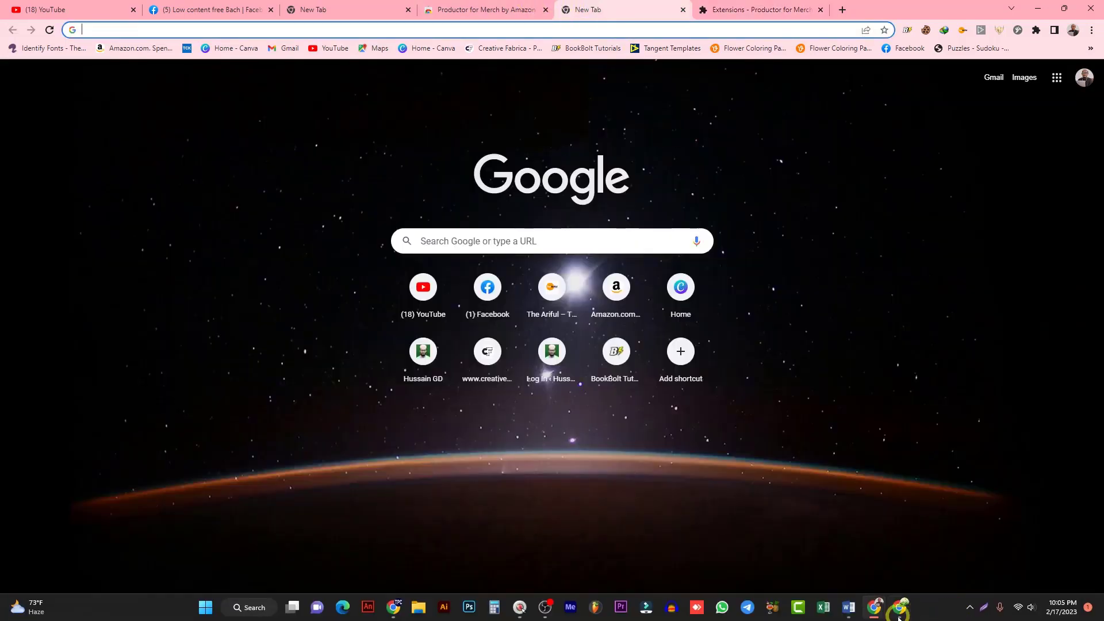
Step: Return to the installed extensions, show the details of AMZ Suggestion Expander and turn on Allow in Incognito
{"action": "left_click", "coordinate": [736, 10]}
{"action": "scroll", "coordinate": [498, 396], "scroll_direction": "up", "scroll_amount": 4}
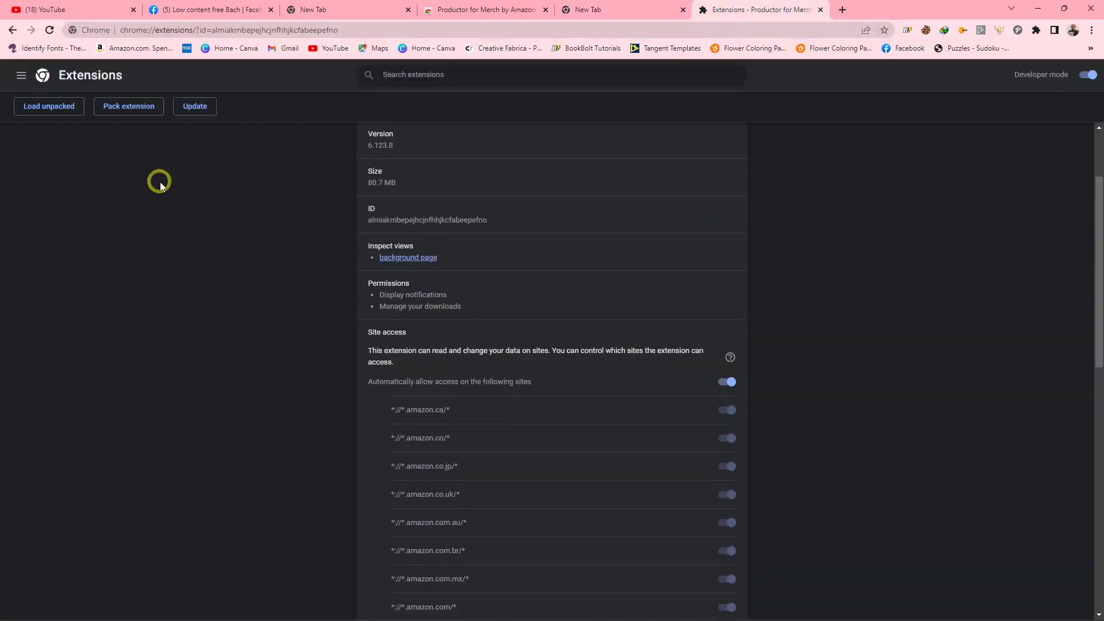
{"action": "left_click", "coordinate": [12, 30]}
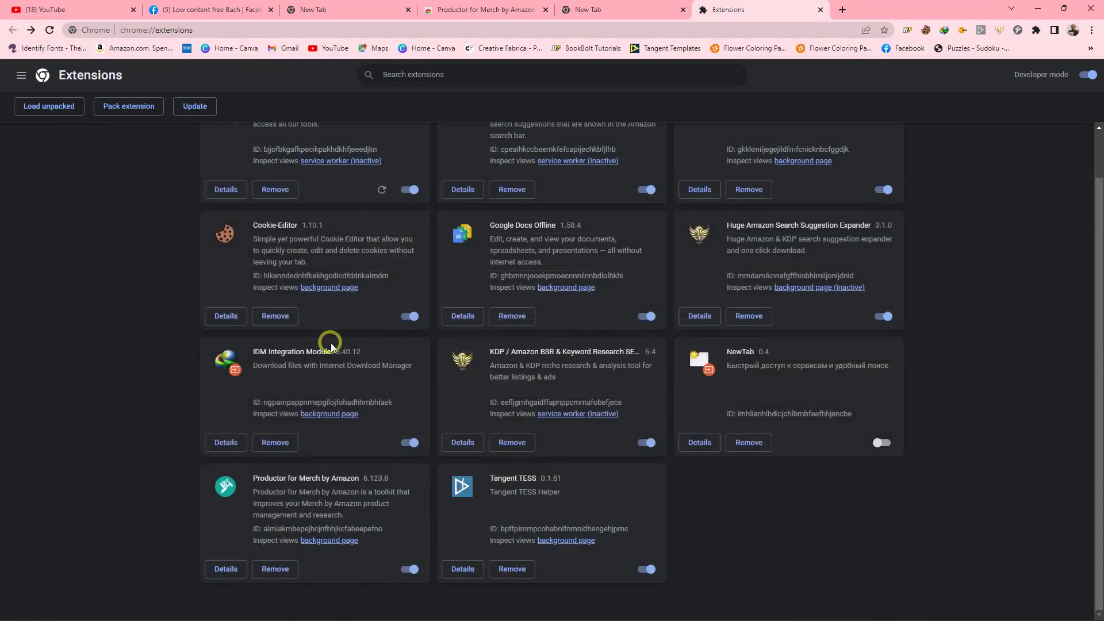
{"action": "scroll", "coordinate": [345, 322], "scroll_direction": "up", "scroll_amount": 1}
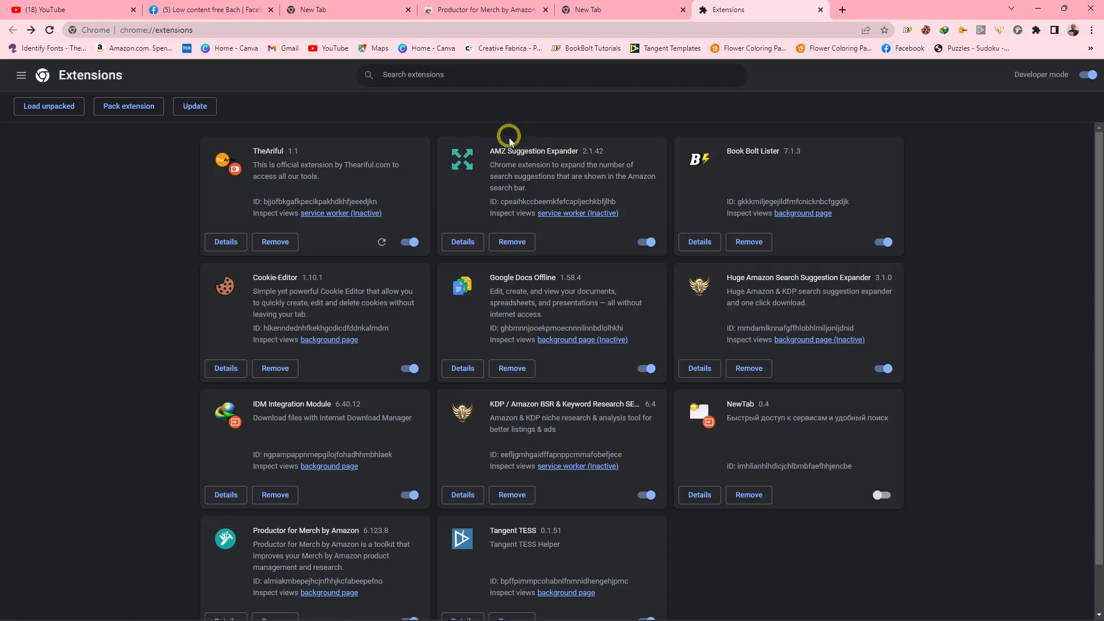
{"action": "left_click", "coordinate": [454, 241]}
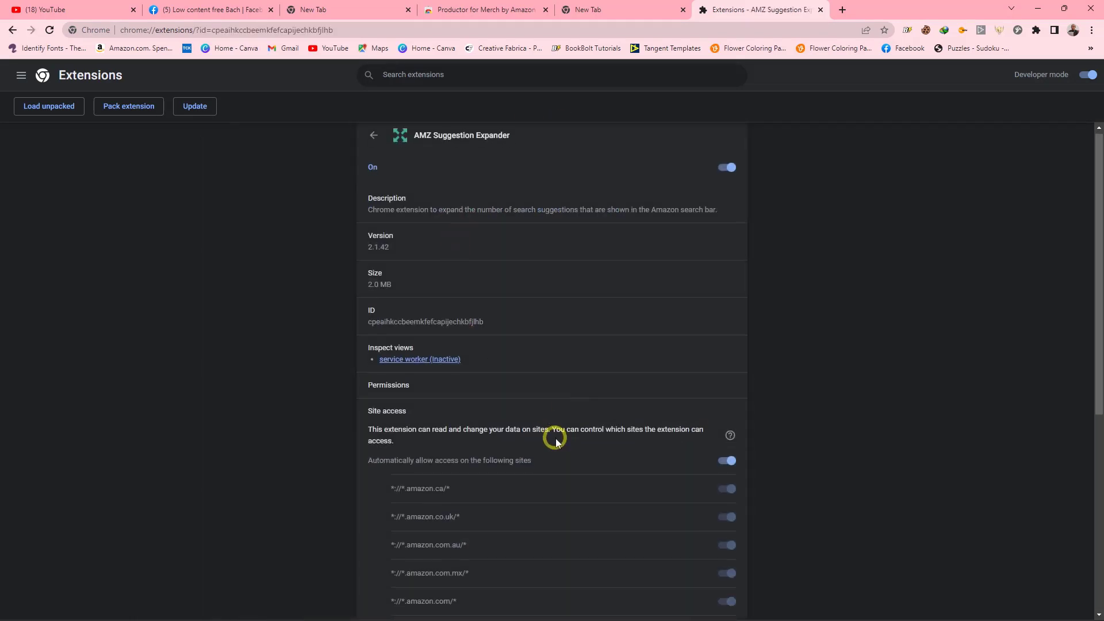
{"action": "scroll", "coordinate": [569, 431], "scroll_direction": "down", "scroll_amount": 5}
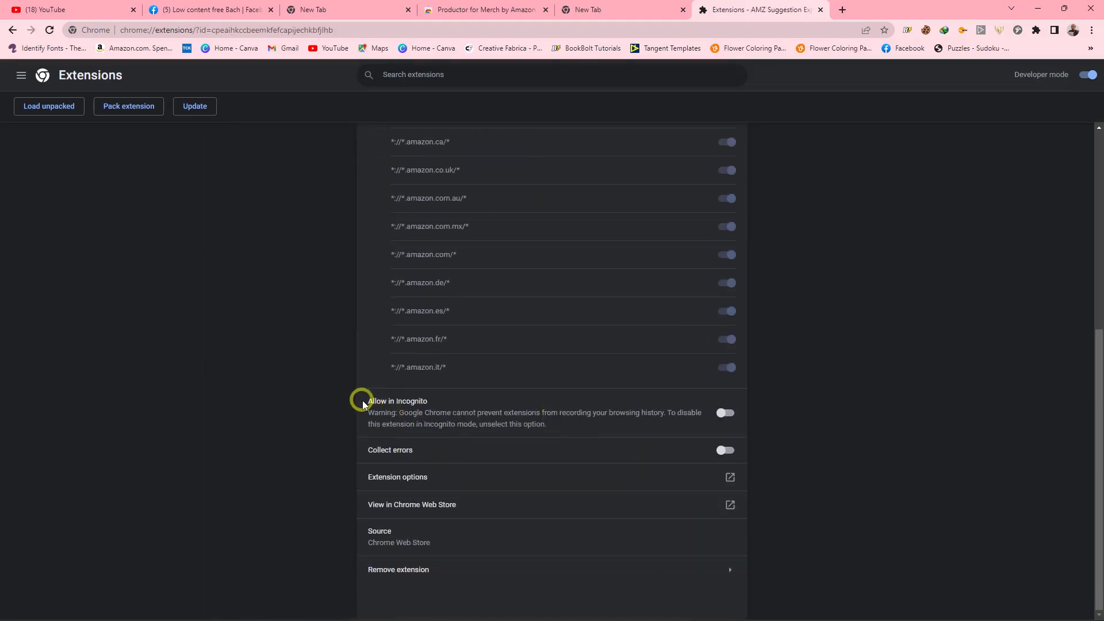
{"action": "left_click", "coordinate": [724, 413]}
{"action": "scroll", "coordinate": [365, 420], "scroll_direction": "up", "scroll_amount": 5}
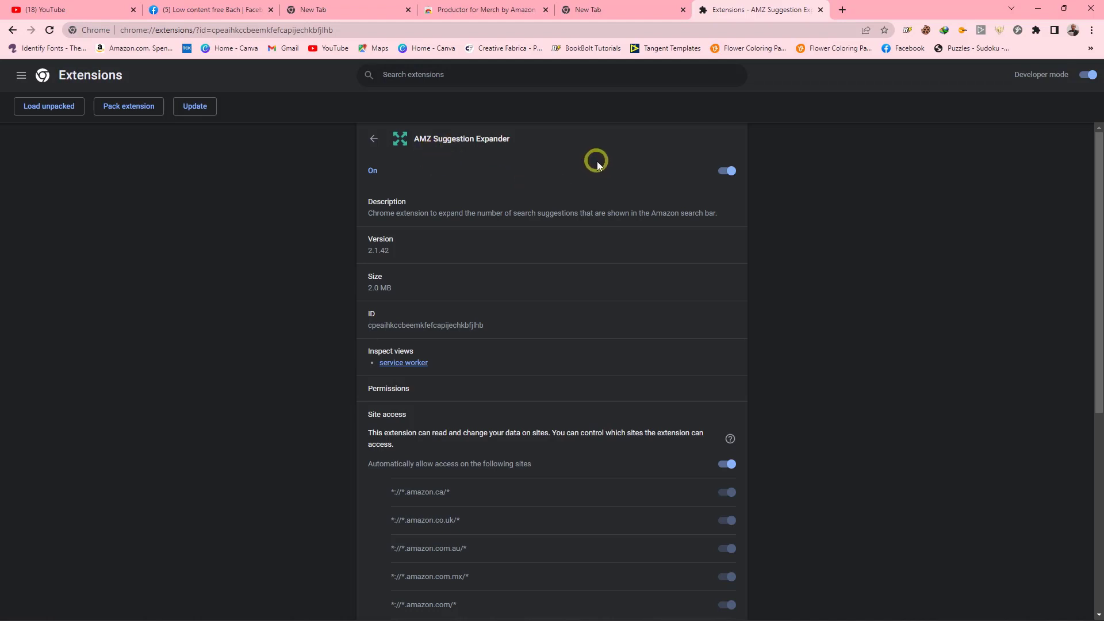
Step: Switch to the Incognito window and show the Amazon listing for the floral pink Composition Notebook College Ruled
{"action": "left_click", "coordinate": [597, 11]}
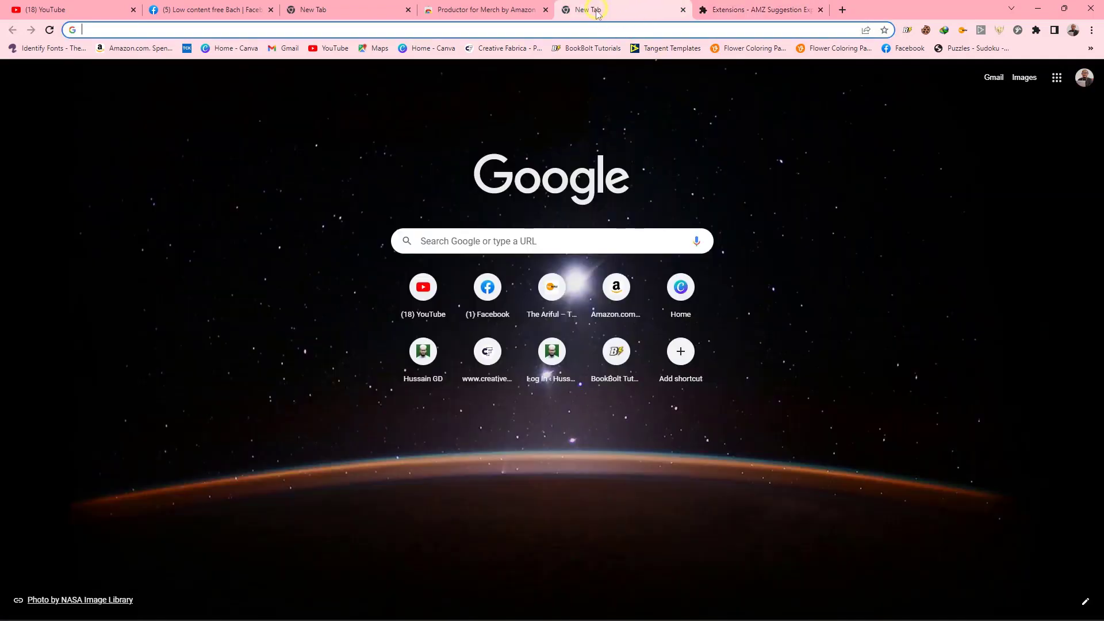
{"action": "left_click", "coordinate": [748, 10]}
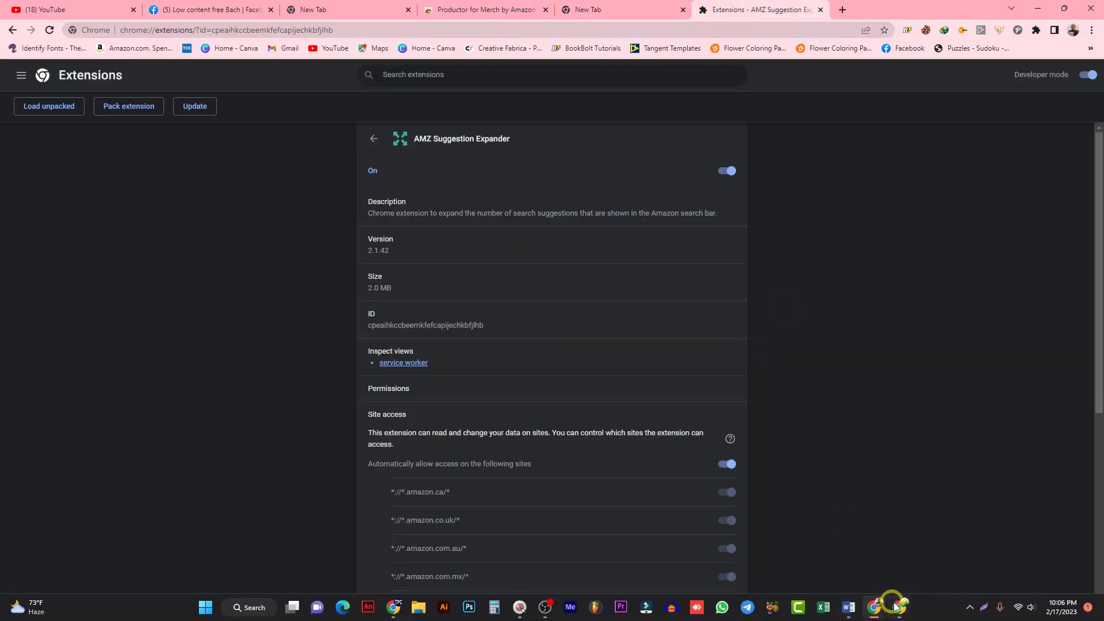
{"action": "mouse_move", "coordinate": [874, 608]}
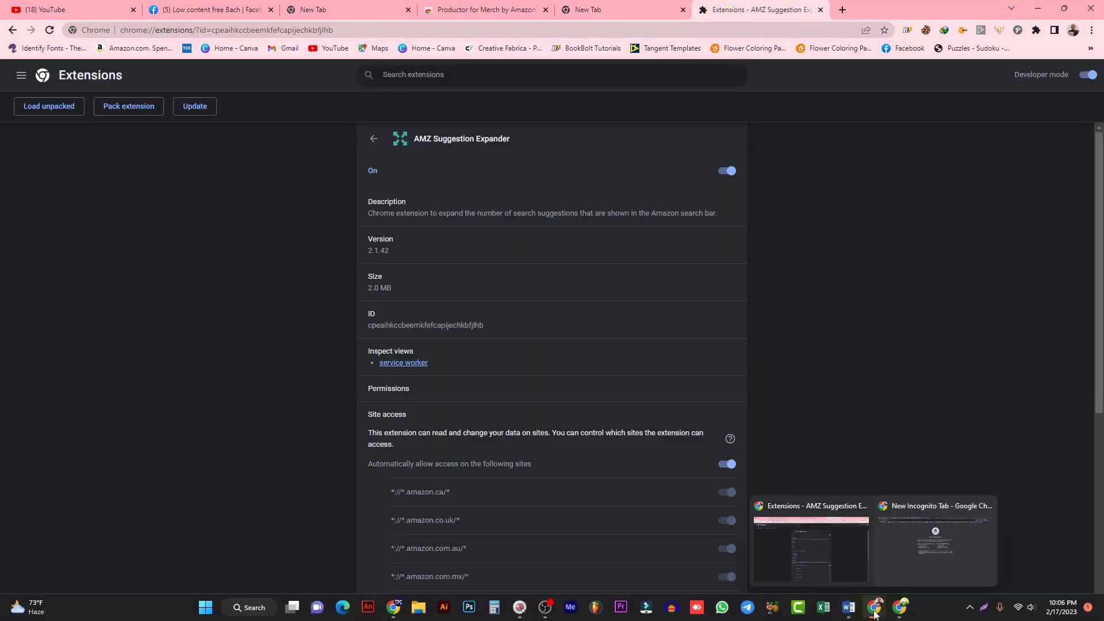
{"action": "left_click", "coordinate": [905, 567]}
{"action": "left_click", "coordinate": [296, 9]}
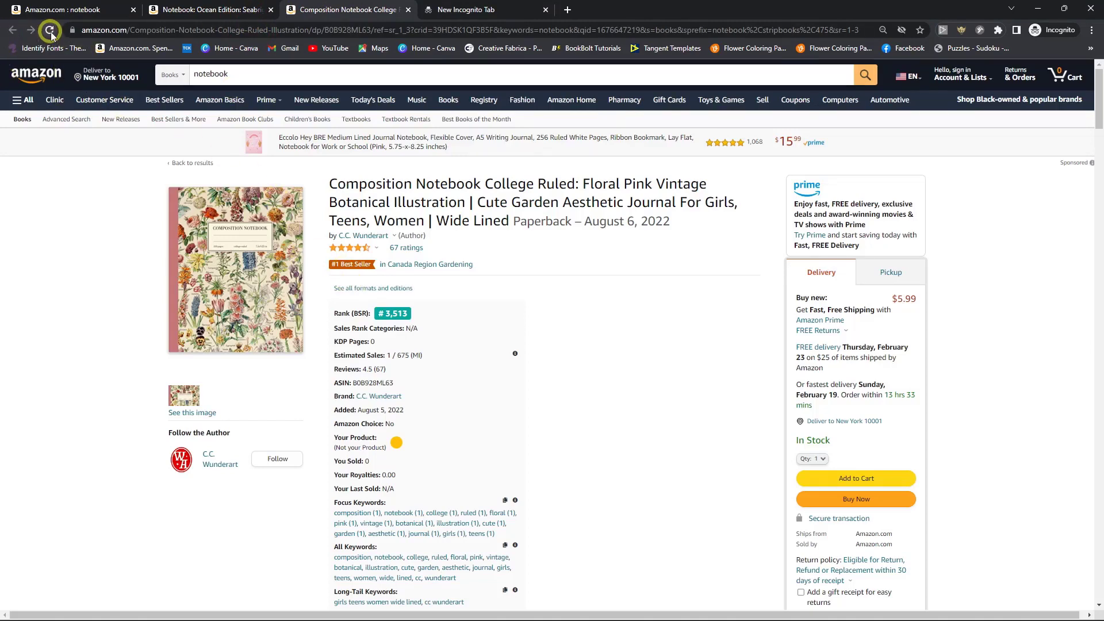
Step: Enter "notebook" in Amazon's Books search to bring up keyword suggestions
{"action": "double_click", "coordinate": [225, 73]}
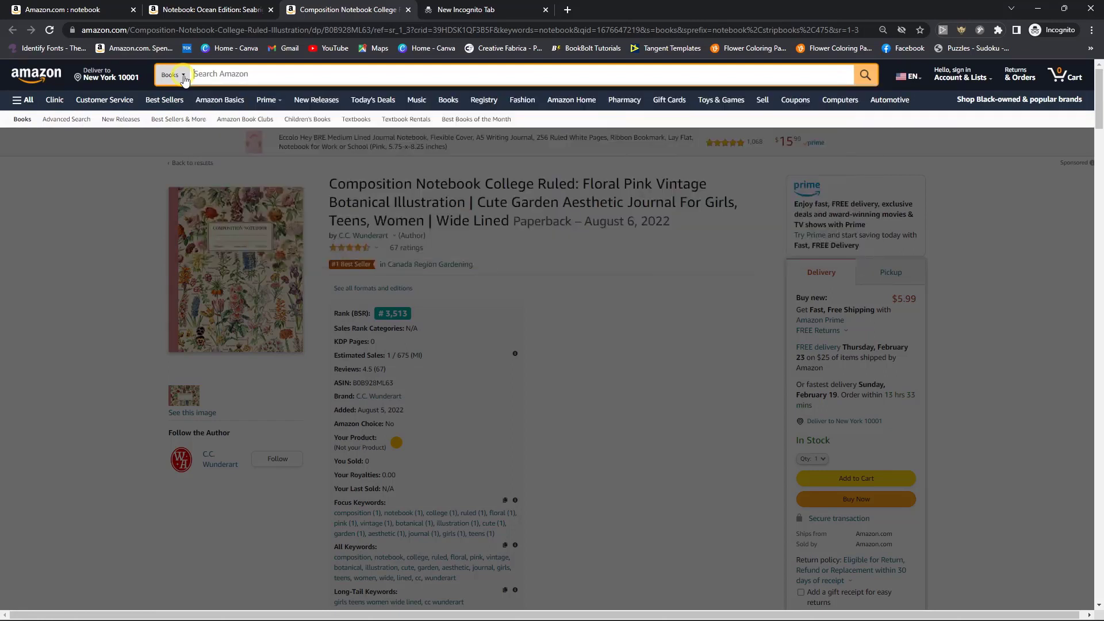
{"action": "type", "text": "no"}
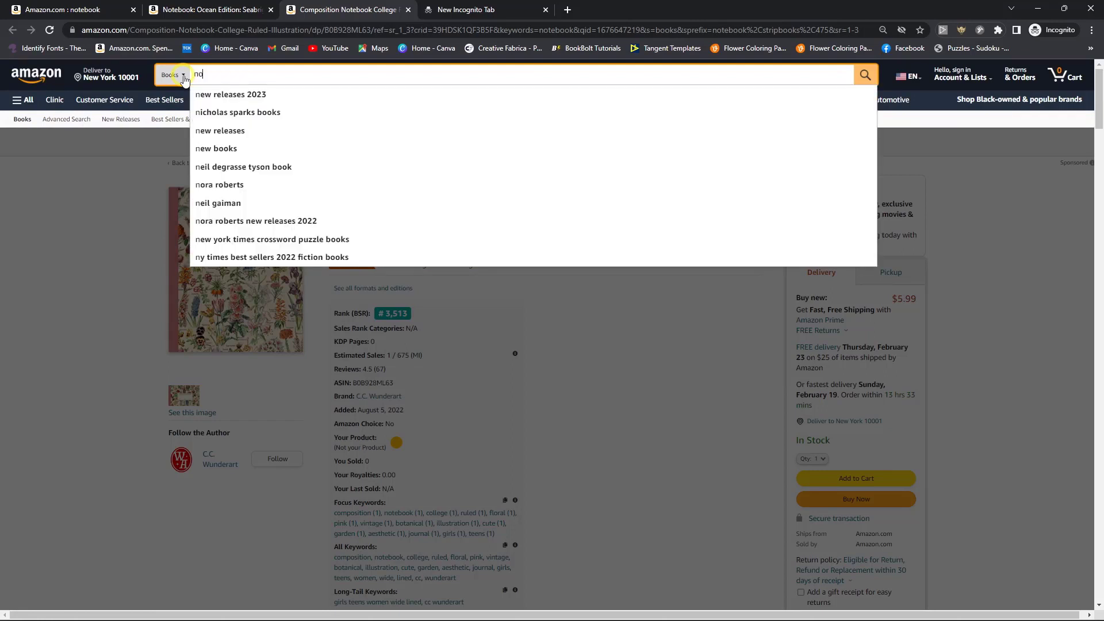
{"action": "type", "text": "tebook"}
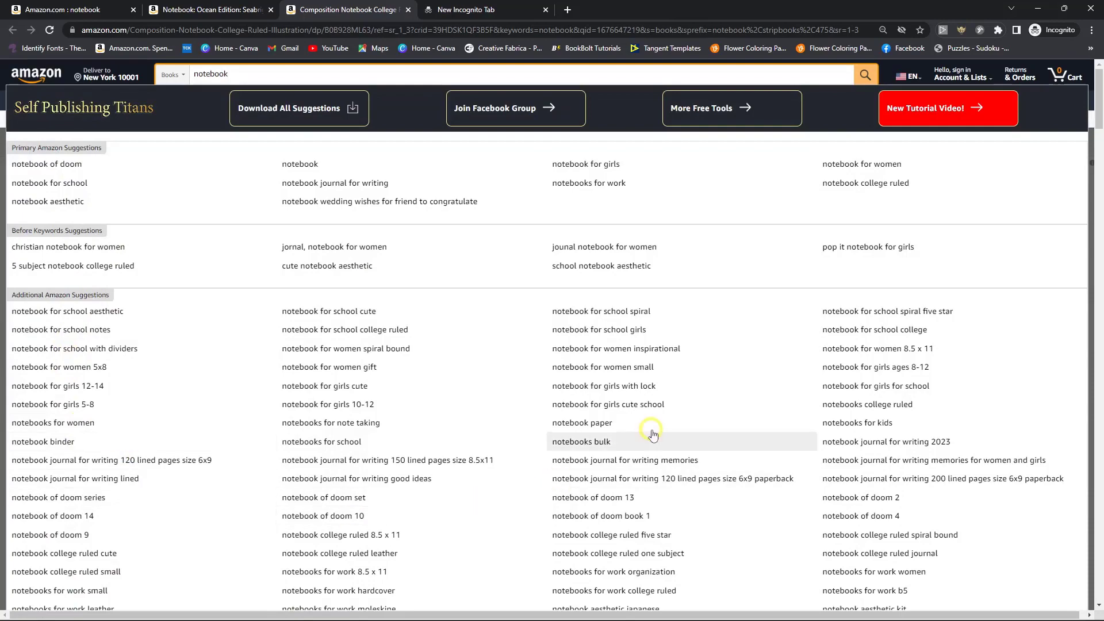
Step: Look through the primary, before-keyword and additional Amazon suggestions for "notebook"
{"action": "scroll", "coordinate": [632, 425], "scroll_direction": "down", "scroll_amount": 5}
{"action": "scroll", "coordinate": [521, 385], "scroll_direction": "up", "scroll_amount": 4}
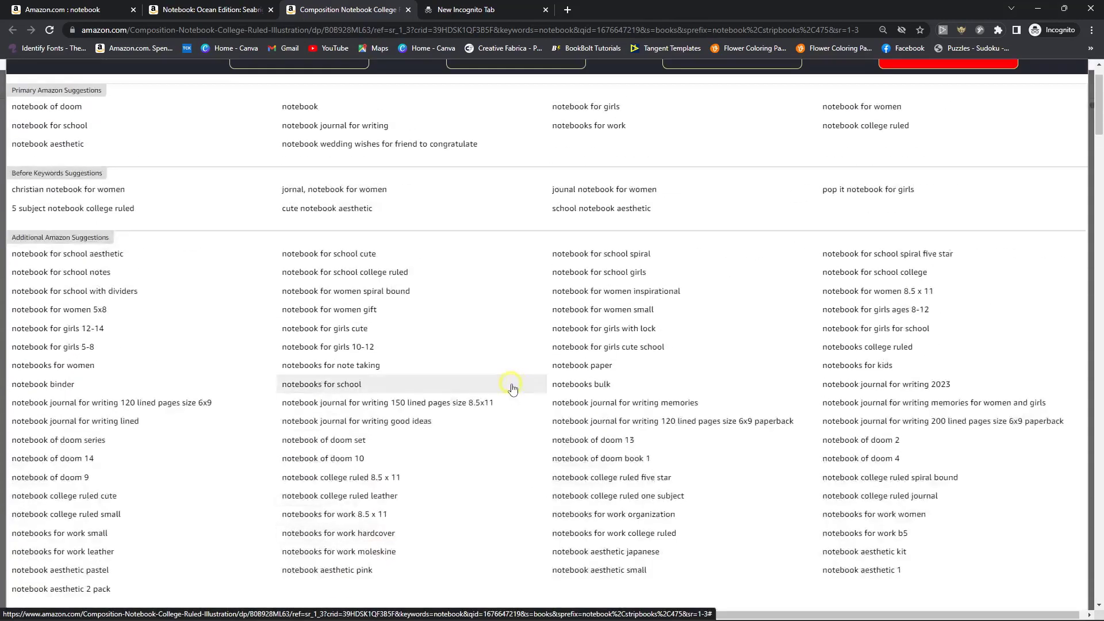
{"action": "scroll", "coordinate": [514, 390], "scroll_direction": "up", "scroll_amount": 1}
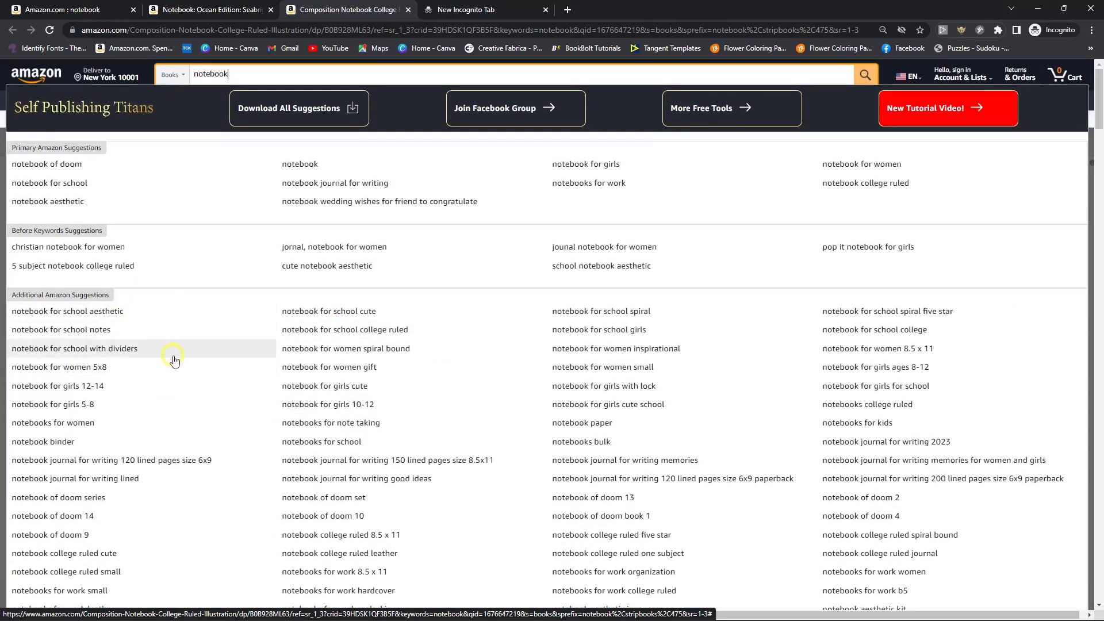
{"action": "scroll", "coordinate": [447, 399], "scroll_direction": "down", "scroll_amount": 1}
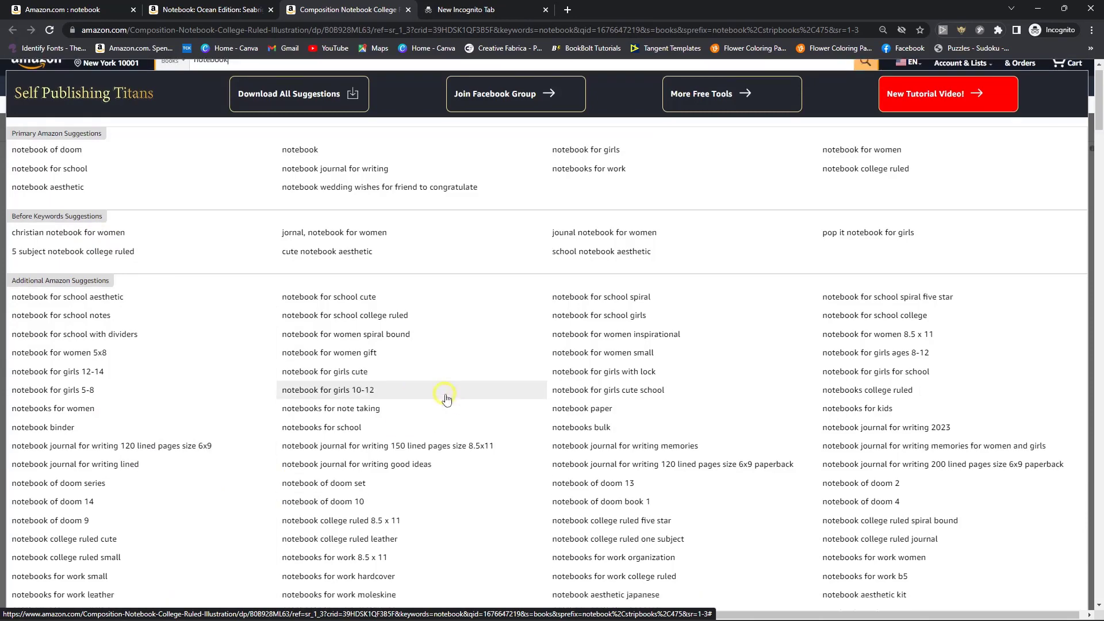
{"action": "scroll", "coordinate": [403, 396], "scroll_direction": "down", "scroll_amount": 3}
{"action": "scroll", "coordinate": [352, 394], "scroll_direction": "up", "scroll_amount": 3}
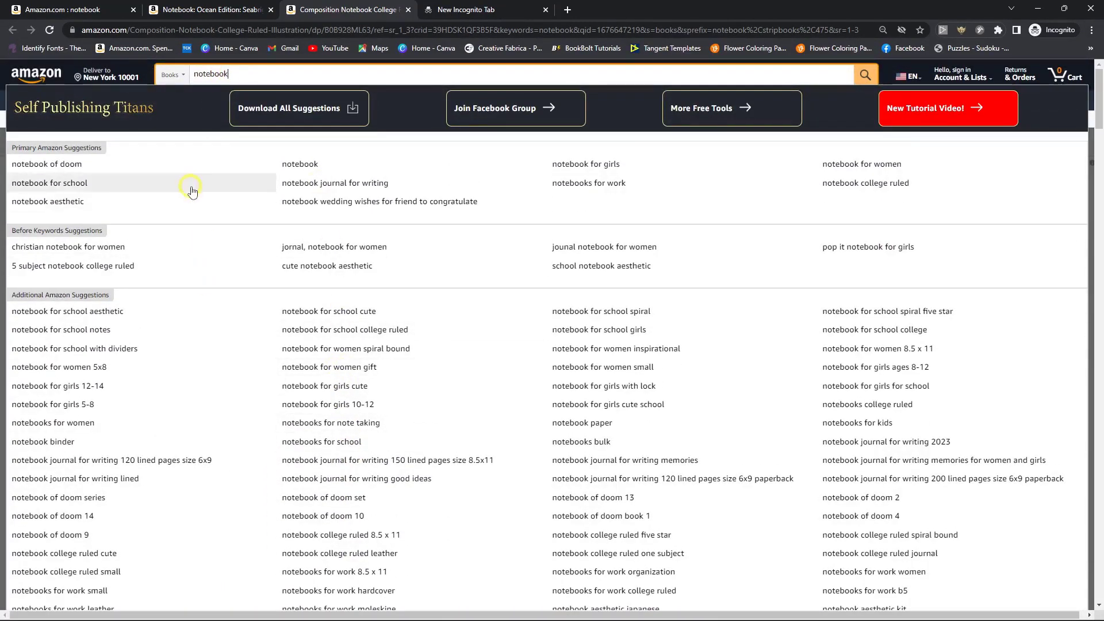
{"action": "scroll", "coordinate": [264, 256], "scroll_direction": "down", "scroll_amount": 1}
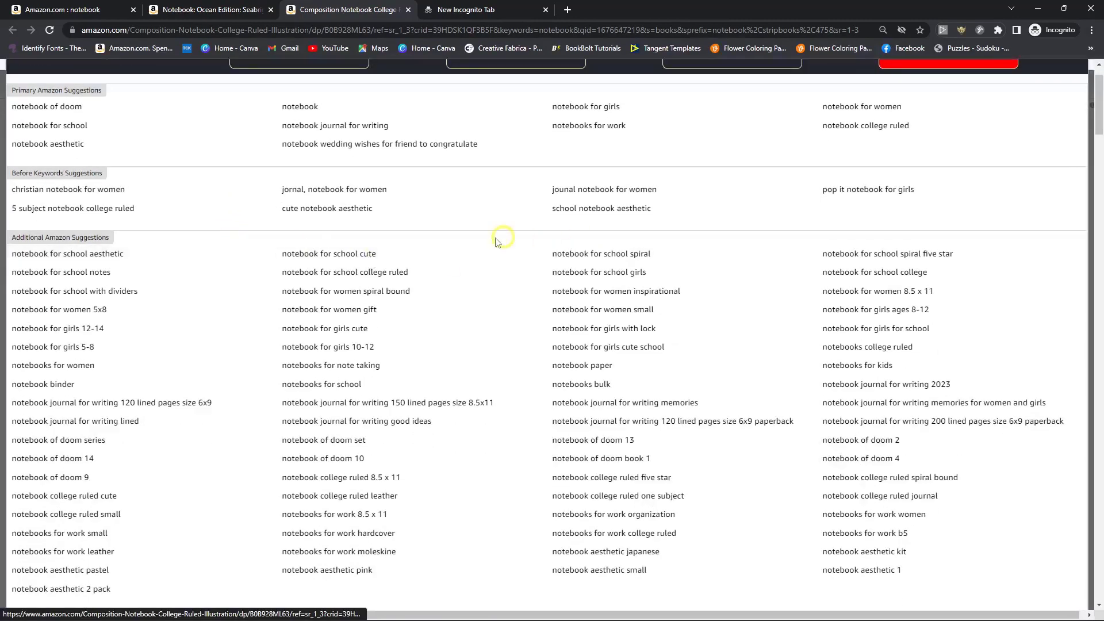
{"action": "scroll", "coordinate": [299, 281], "scroll_direction": "down", "scroll_amount": 1}
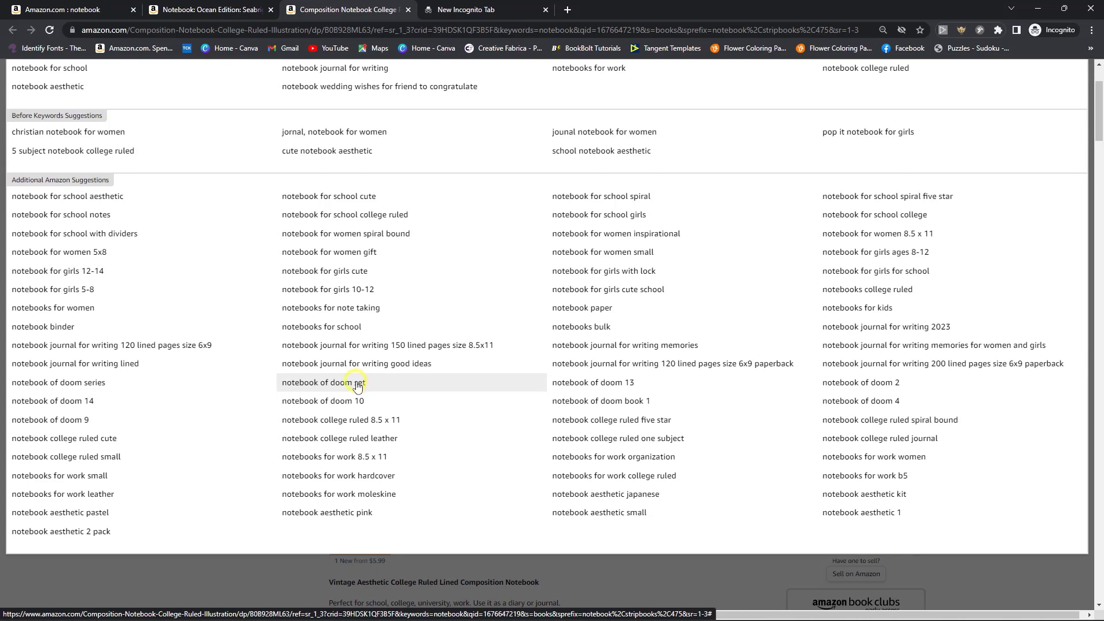
{"action": "scroll", "coordinate": [357, 385], "scroll_direction": "up", "scroll_amount": 2}
Step: Close the expanded suggestions, view Amazon's standard "notebook" suggestions and dismiss them
{"action": "left_click", "coordinate": [235, 75]}
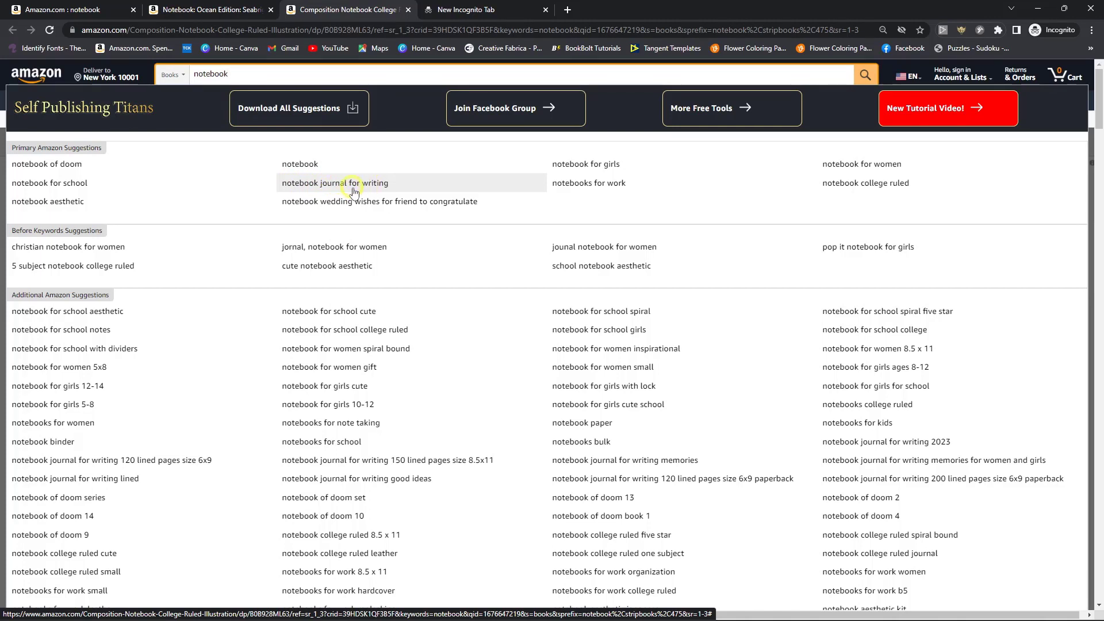
{"action": "double_click", "coordinate": [211, 74]}
{"action": "left_click", "coordinate": [190, 192]}
{"action": "left_click", "coordinate": [239, 73]}
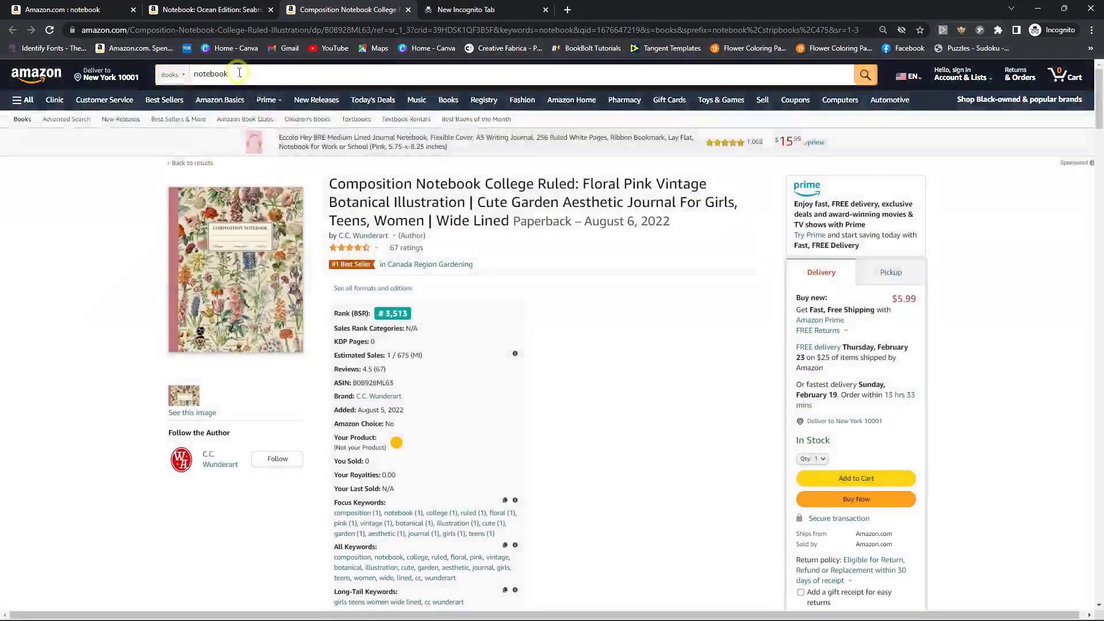
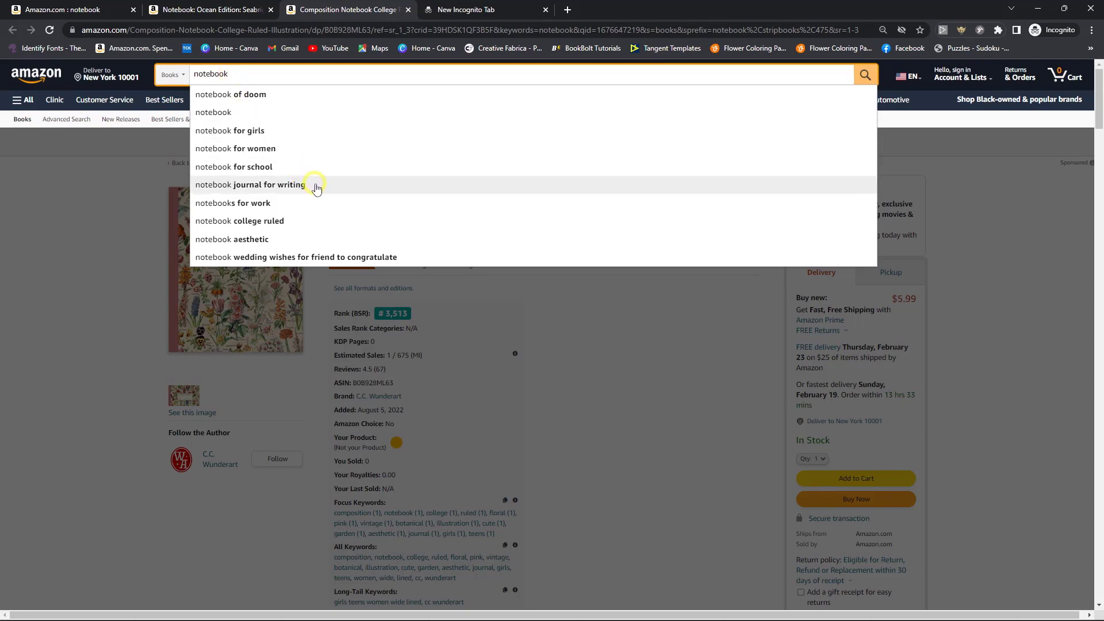
{"action": "left_click", "coordinate": [120, 219]}
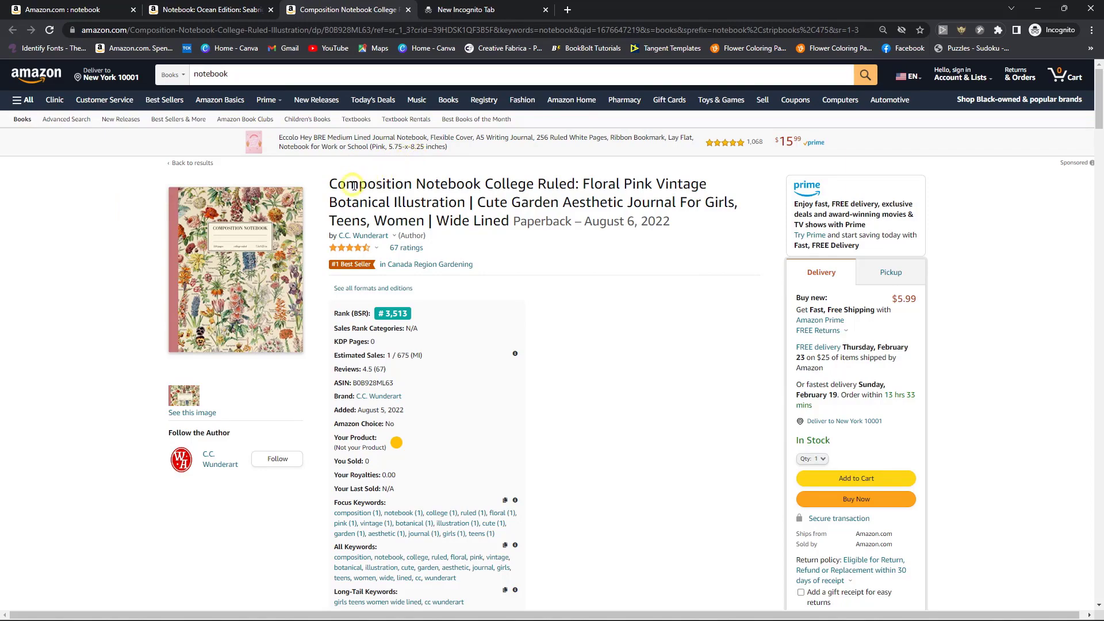
Step: Examine the floral notebook listing's title, BSR rank, estimated sales and reviews in the research data
{"action": "scroll", "coordinate": [459, 230], "scroll_direction": "down", "scroll_amount": 4}
{"action": "scroll", "coordinate": [575, 236], "scroll_direction": "up", "scroll_amount": 2}
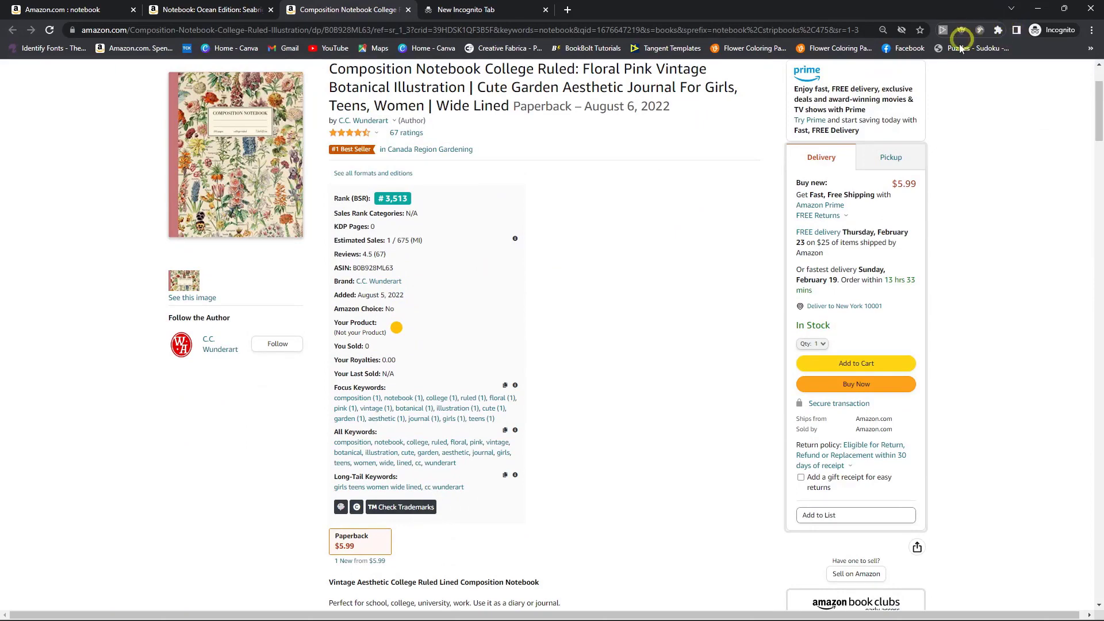
{"action": "scroll", "coordinate": [467, 223], "scroll_direction": "up", "scroll_amount": 2}
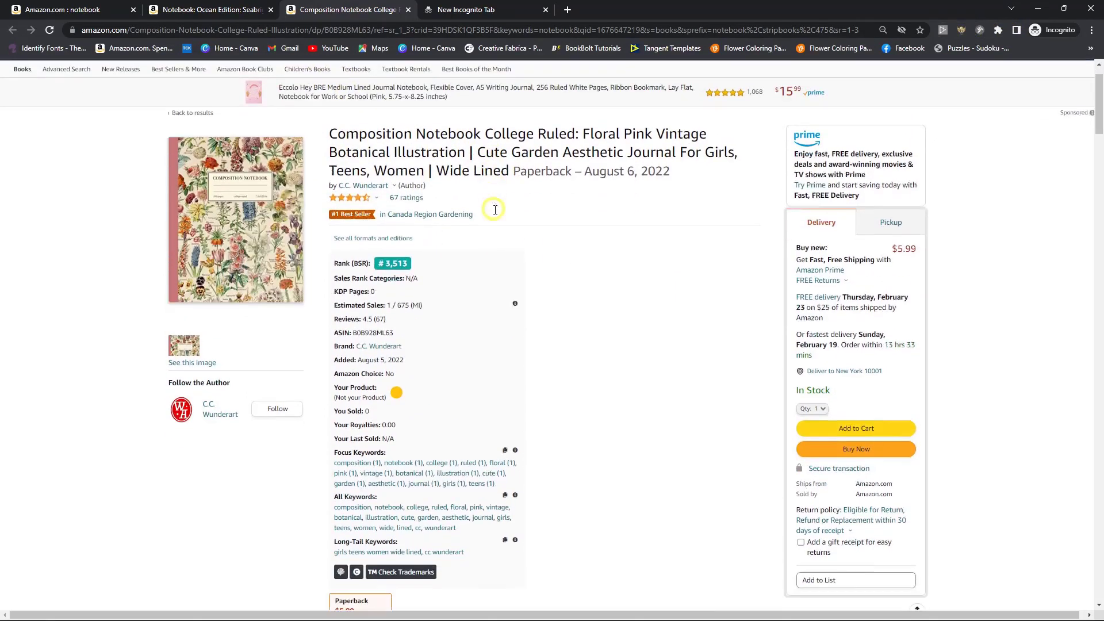
{"action": "scroll", "coordinate": [490, 212], "scroll_direction": "up", "scroll_amount": 1}
{"action": "scroll", "coordinate": [437, 204], "scroll_direction": "down", "scroll_amount": 3}
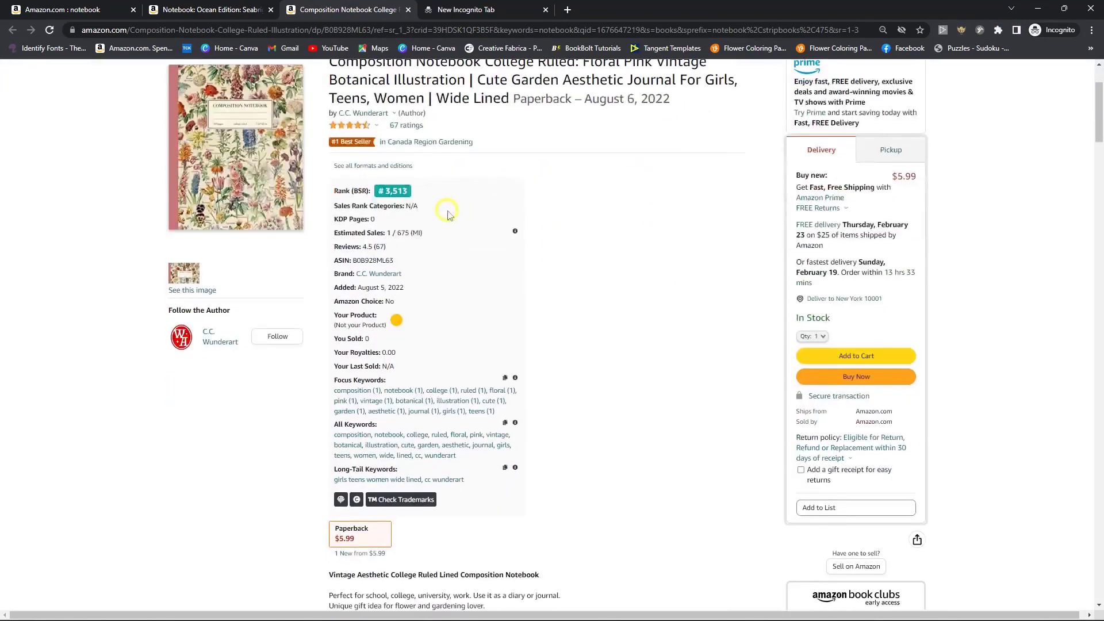
{"action": "scroll", "coordinate": [402, 219], "scroll_direction": "down", "scroll_amount": 1}
{"action": "scroll", "coordinate": [391, 248], "scroll_direction": "up", "scroll_amount": 3}
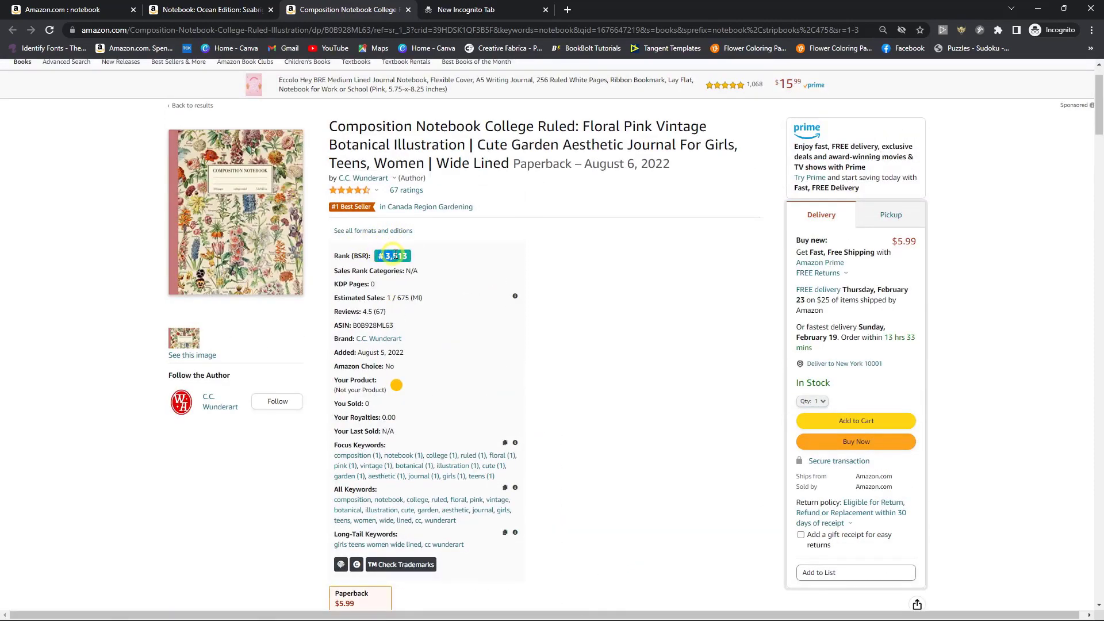
Step: Highlight the research data from the rank through the royalties, clear the highlight and review the trademark-check options
{"action": "scroll", "coordinate": [428, 249], "scroll_direction": "down", "scroll_amount": 3}
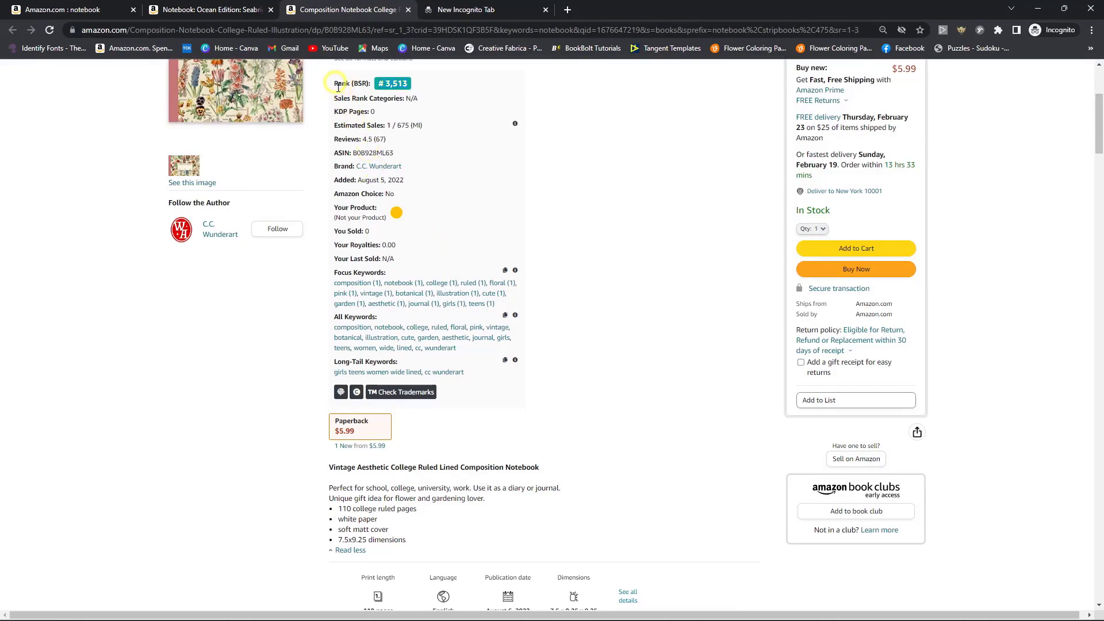
{"action": "left_click_drag", "start_coordinate": [333, 81], "coordinate": [413, 250]}
{"action": "left_click", "coordinate": [435, 249]}
{"action": "scroll", "coordinate": [337, 285], "scroll_direction": "down", "scroll_amount": 1}
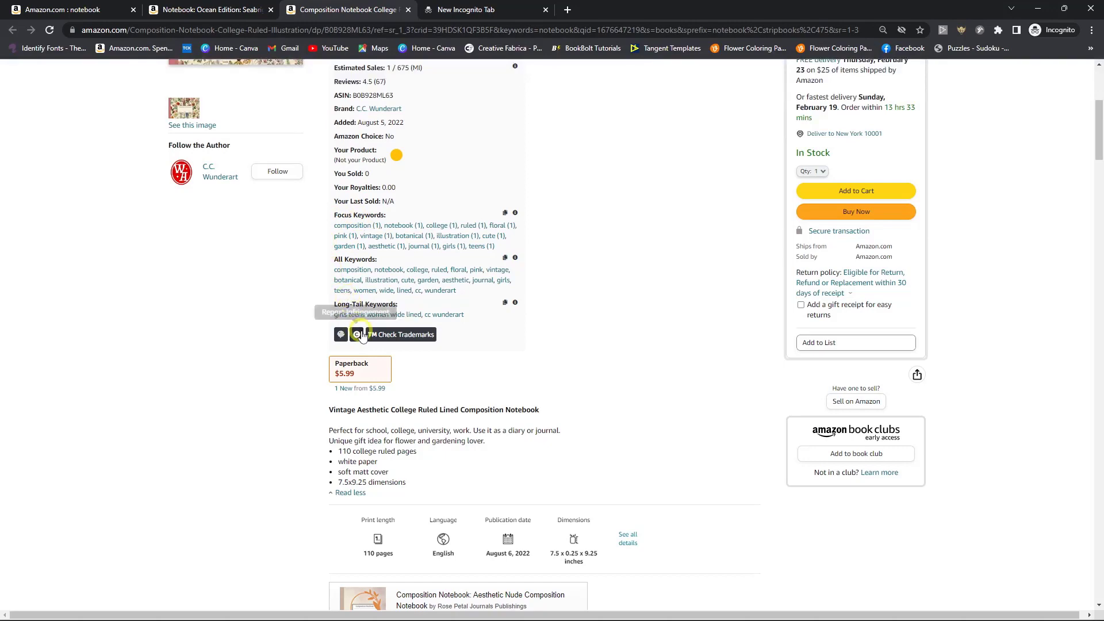
{"action": "scroll", "coordinate": [274, 236], "scroll_direction": "up", "scroll_amount": 2}
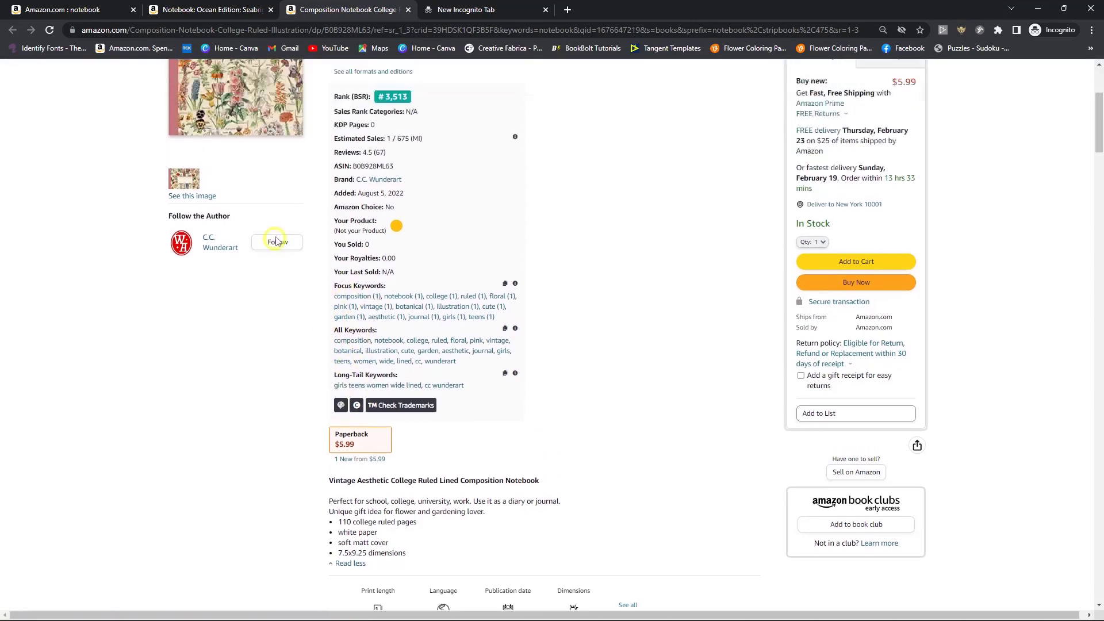
{"action": "scroll", "coordinate": [256, 181], "scroll_direction": "up", "scroll_amount": 2}
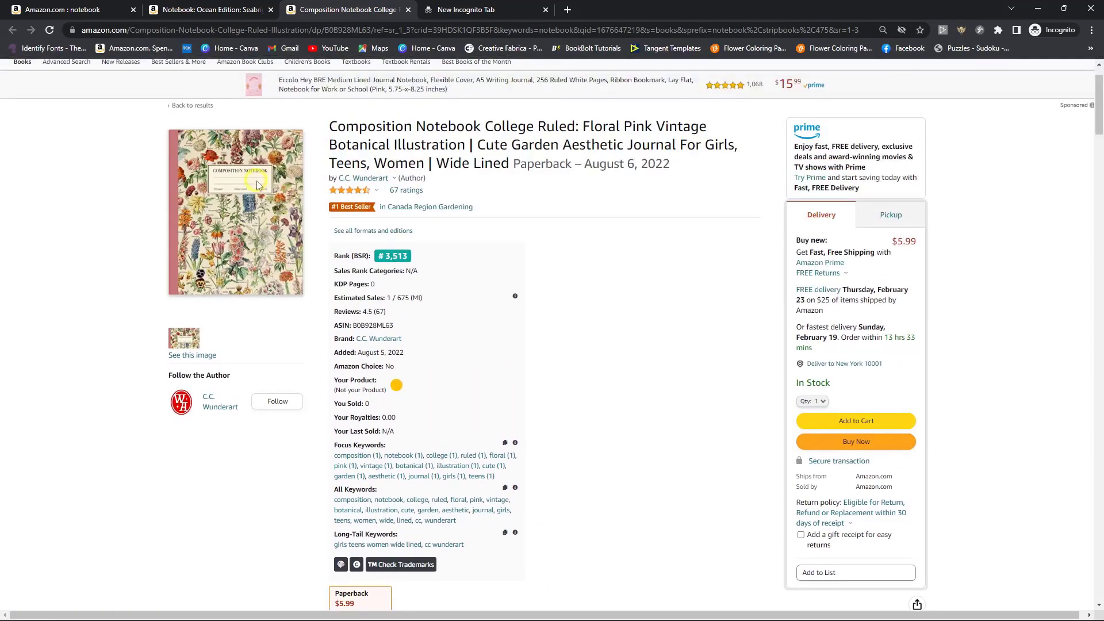
Step: Review the listing's focus, all and long-tail keywords against its floral cover
{"action": "scroll", "coordinate": [268, 235], "scroll_direction": "down", "scroll_amount": 3}
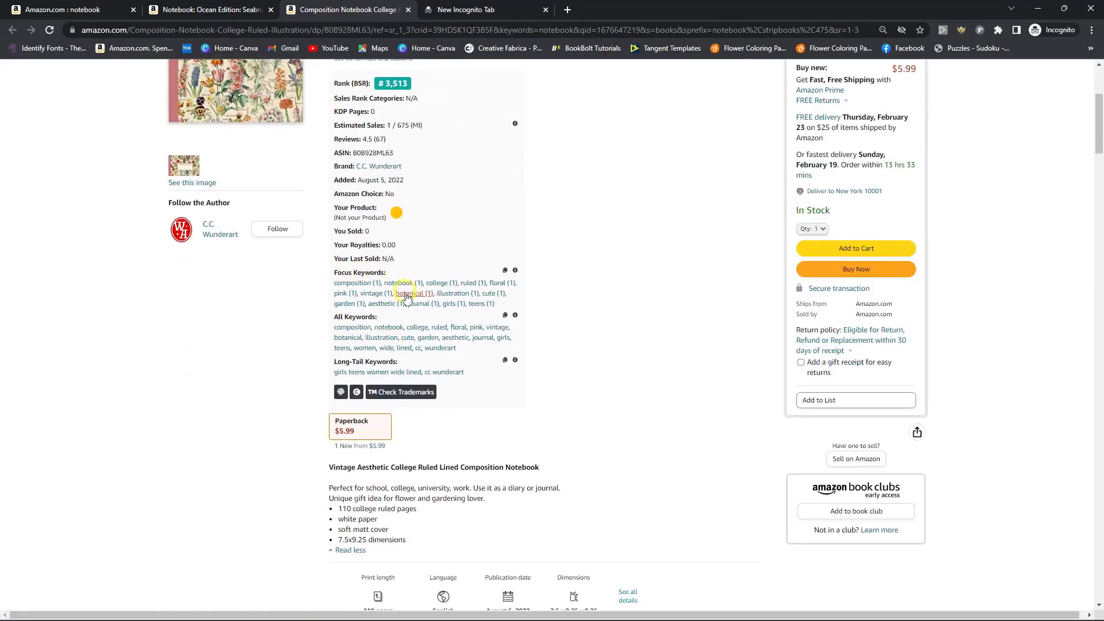
{"action": "scroll", "coordinate": [367, 310], "scroll_direction": "down", "scroll_amount": 1}
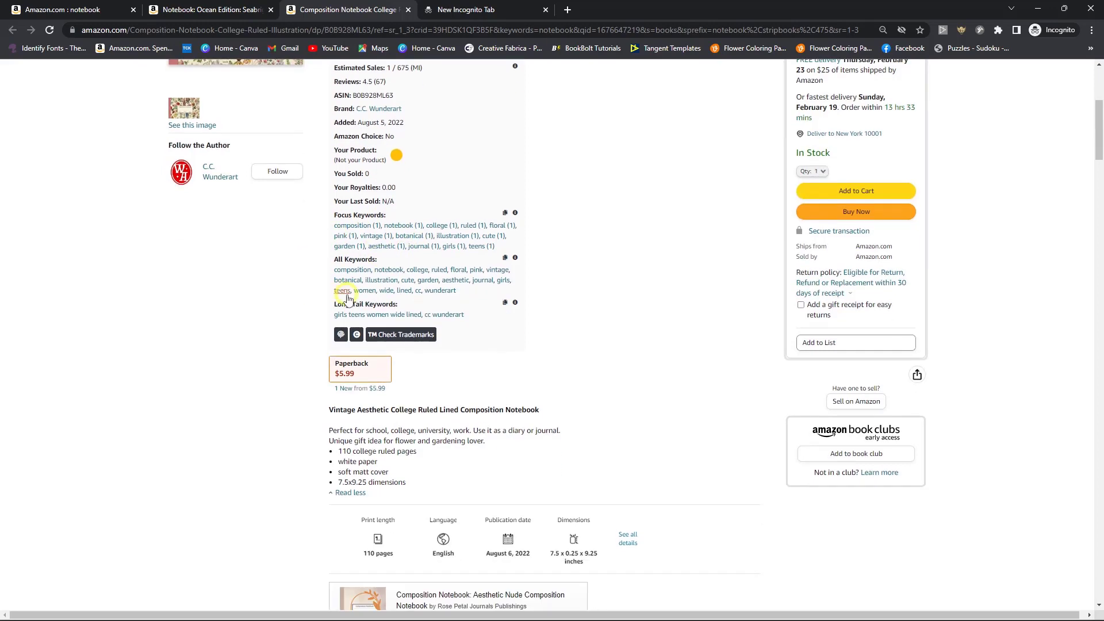
{"action": "scroll", "coordinate": [367, 311], "scroll_direction": "up", "scroll_amount": 2}
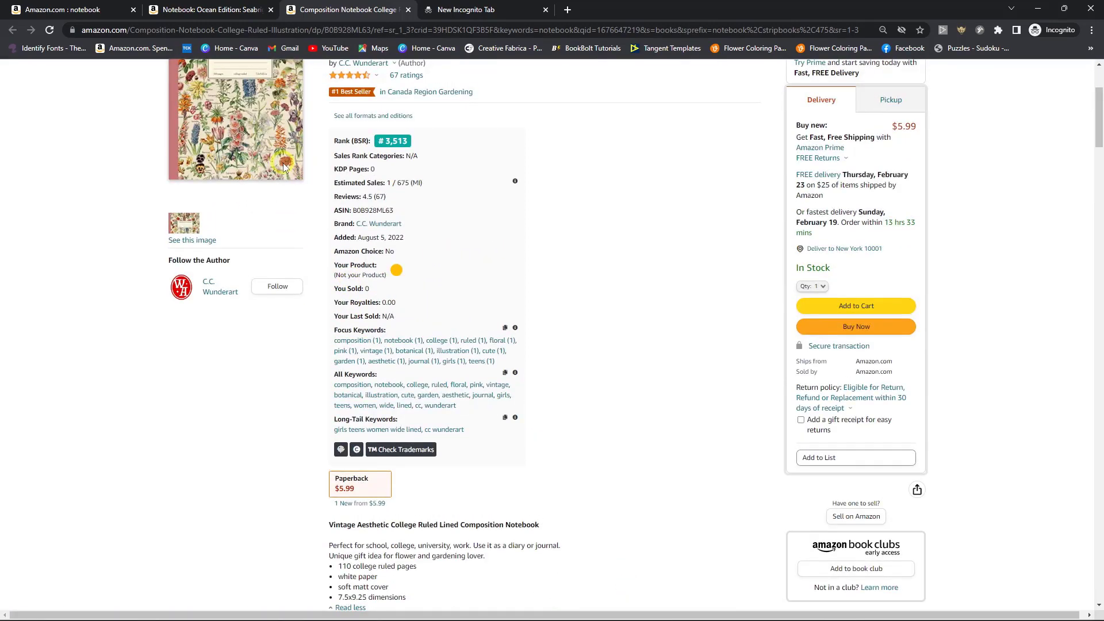
{"action": "scroll", "coordinate": [329, 329], "scroll_direction": "down", "scroll_amount": 1}
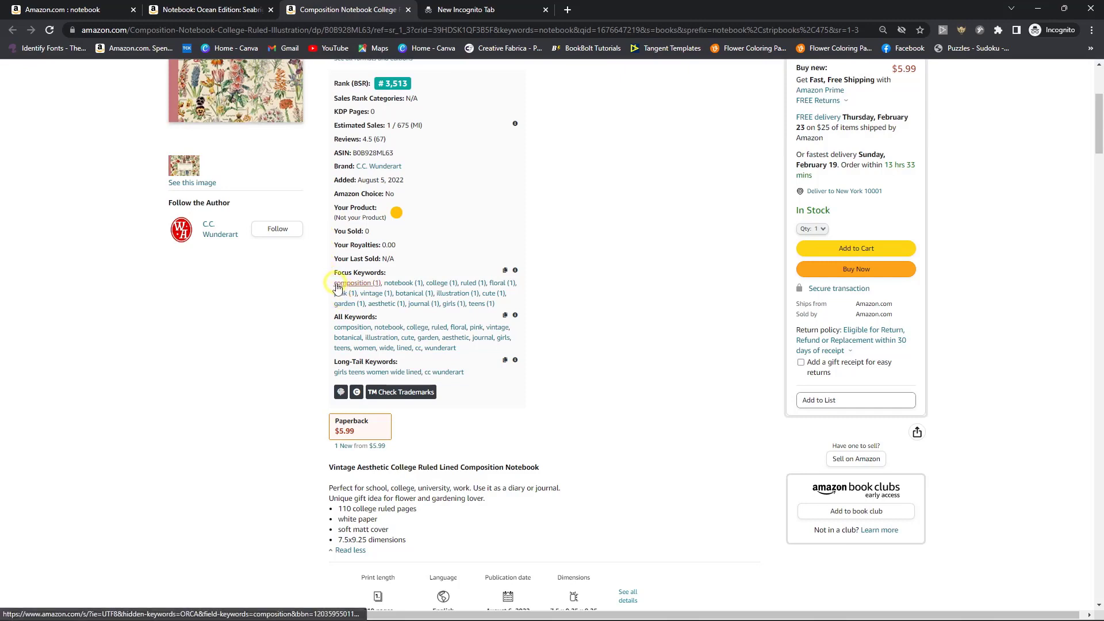
Step: Highlight the floral notebook listing's all-keywords and long-tail keyword entries in turn to review them
{"action": "left_click_drag", "start_coordinate": [343, 284], "coordinate": [368, 287]}
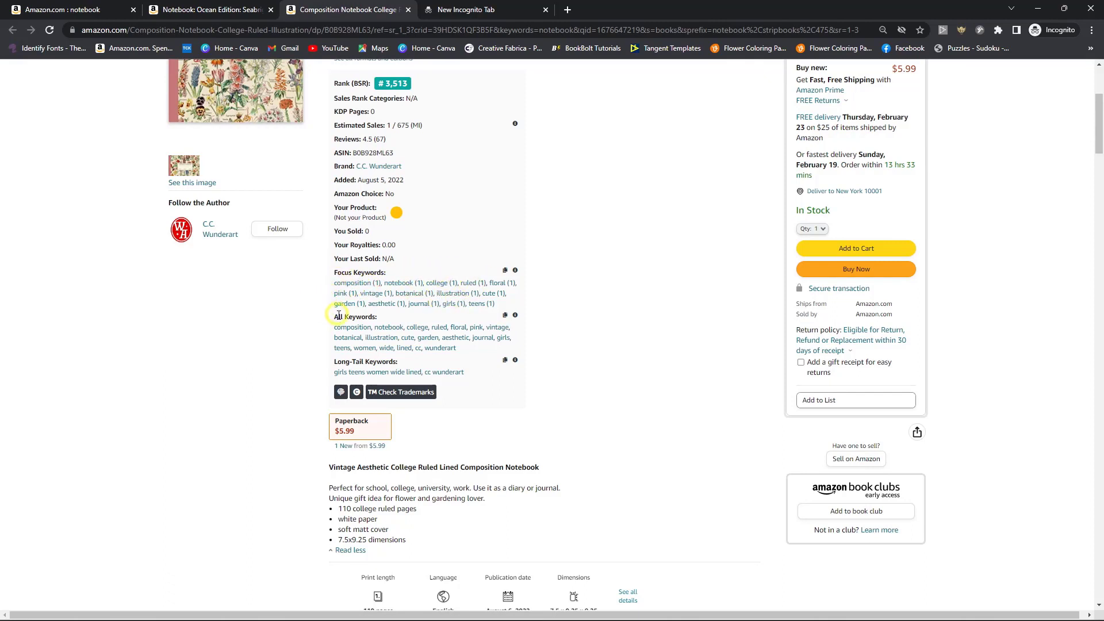
{"action": "left_click_drag", "start_coordinate": [336, 315], "coordinate": [375, 317]}
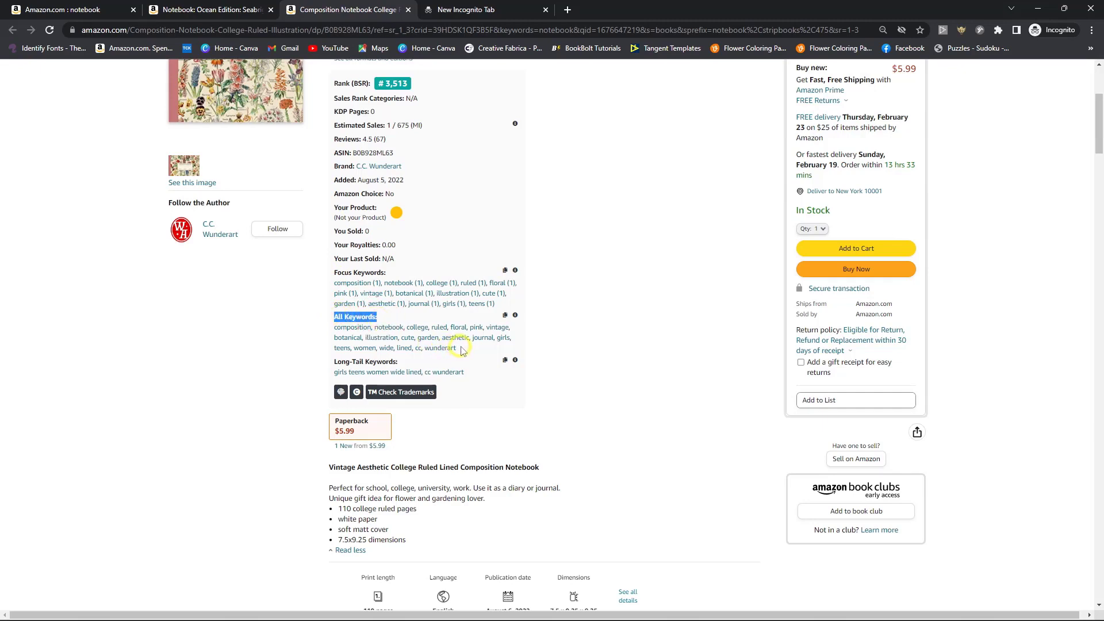
{"action": "left_click_drag", "start_coordinate": [462, 349], "coordinate": [334, 326]}
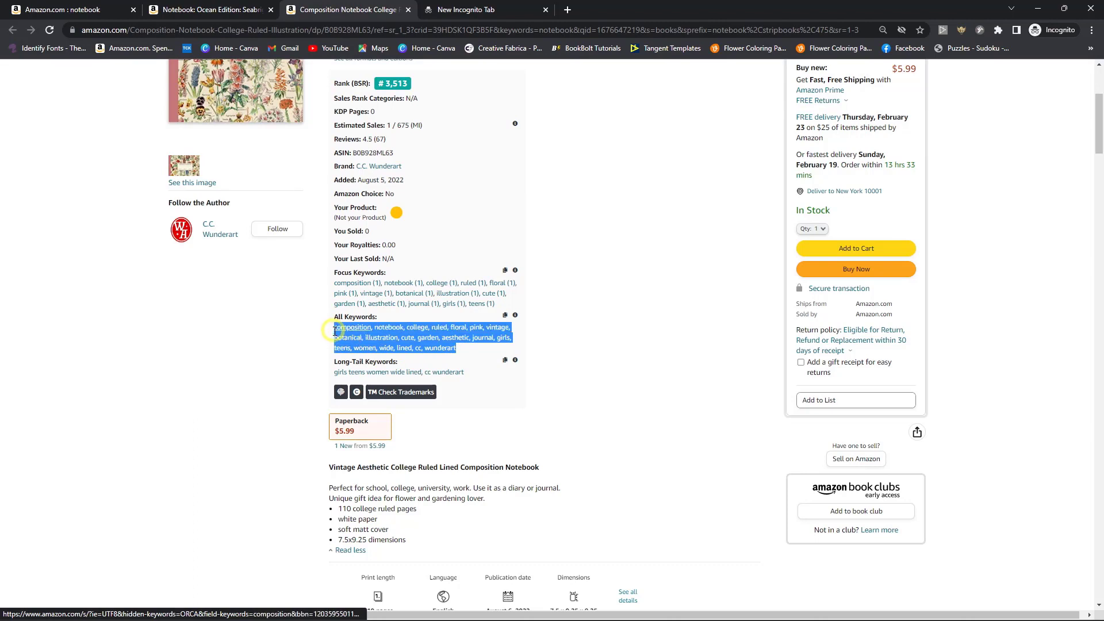
{"action": "left_click", "coordinate": [472, 352]}
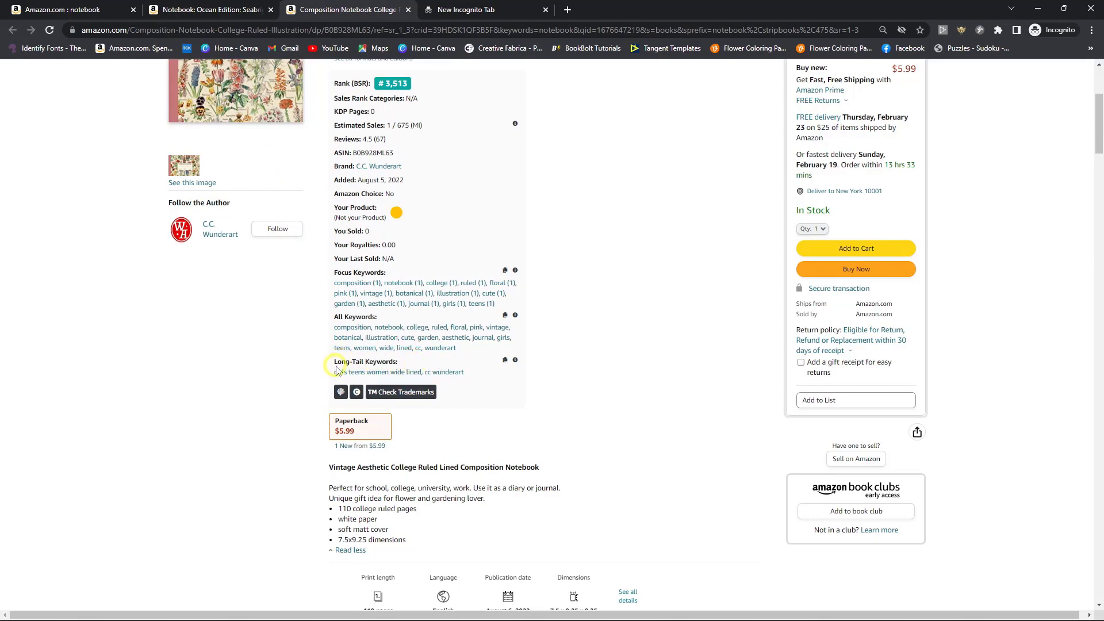
{"action": "left_click_drag", "start_coordinate": [465, 372], "coordinate": [333, 374]}
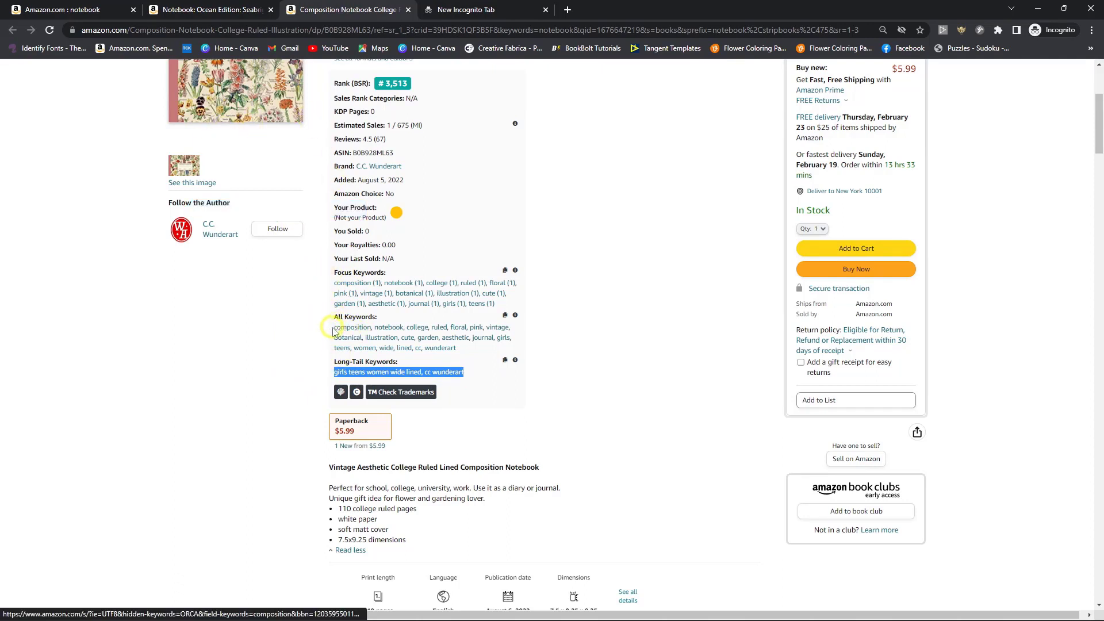
Step: Switch to Excel, maximize its window and create a blank workbook
{"action": "mouse_move", "coordinate": [587, 619]}
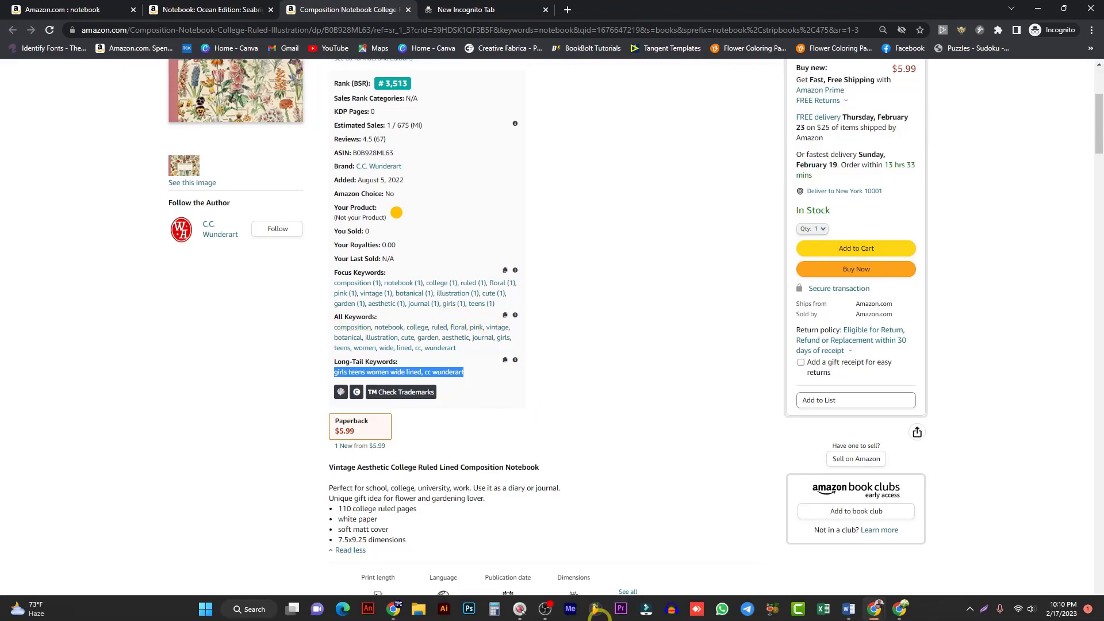
{"action": "left_click", "coordinate": [827, 611]}
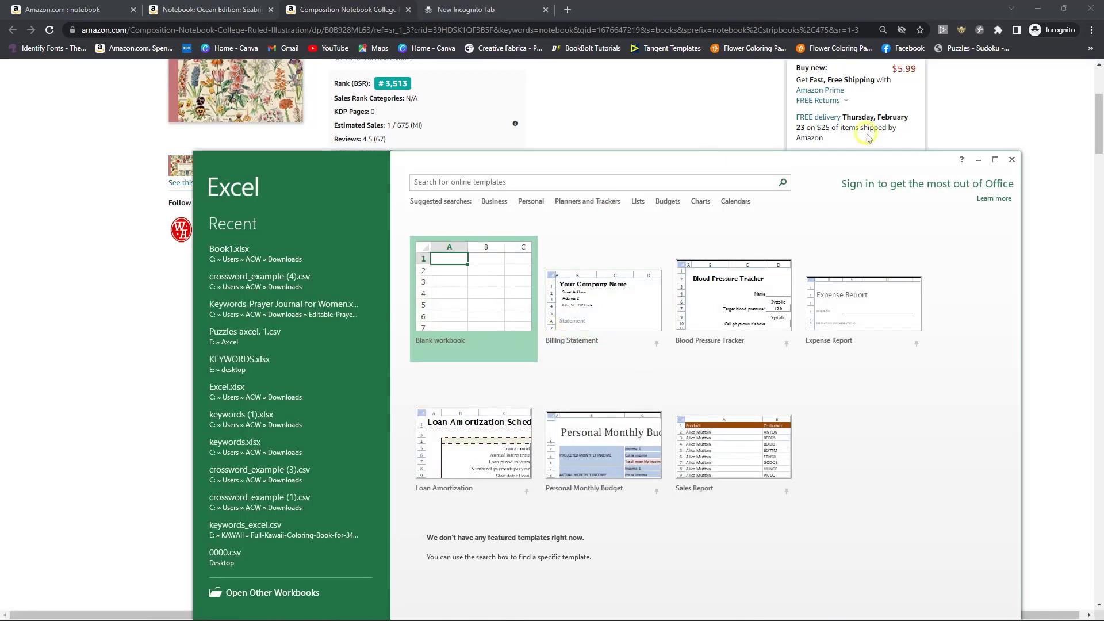
{"action": "left_click", "coordinate": [995, 159]}
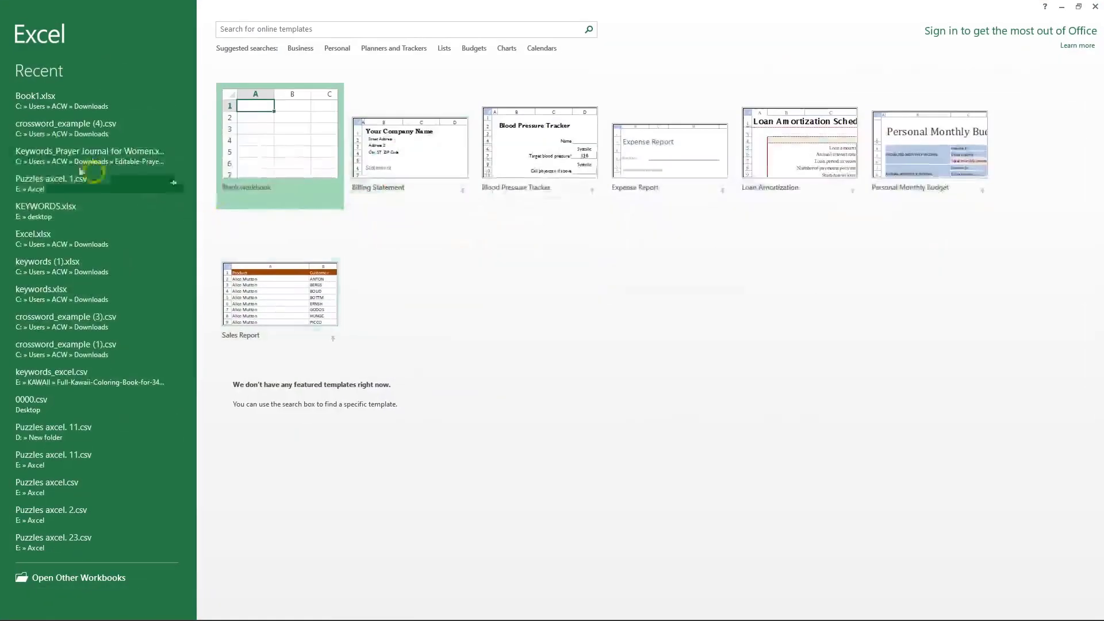
{"action": "left_click", "coordinate": [273, 156]}
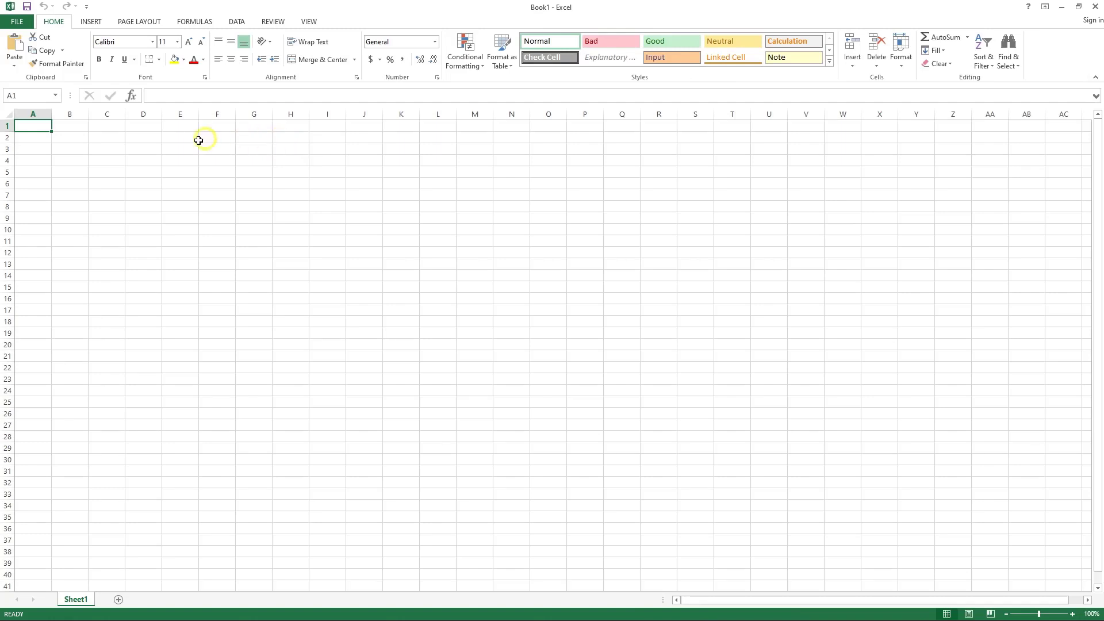
Step: Widen column A and enter "keyword" in cell A1
{"action": "left_click", "coordinate": [118, 139]}
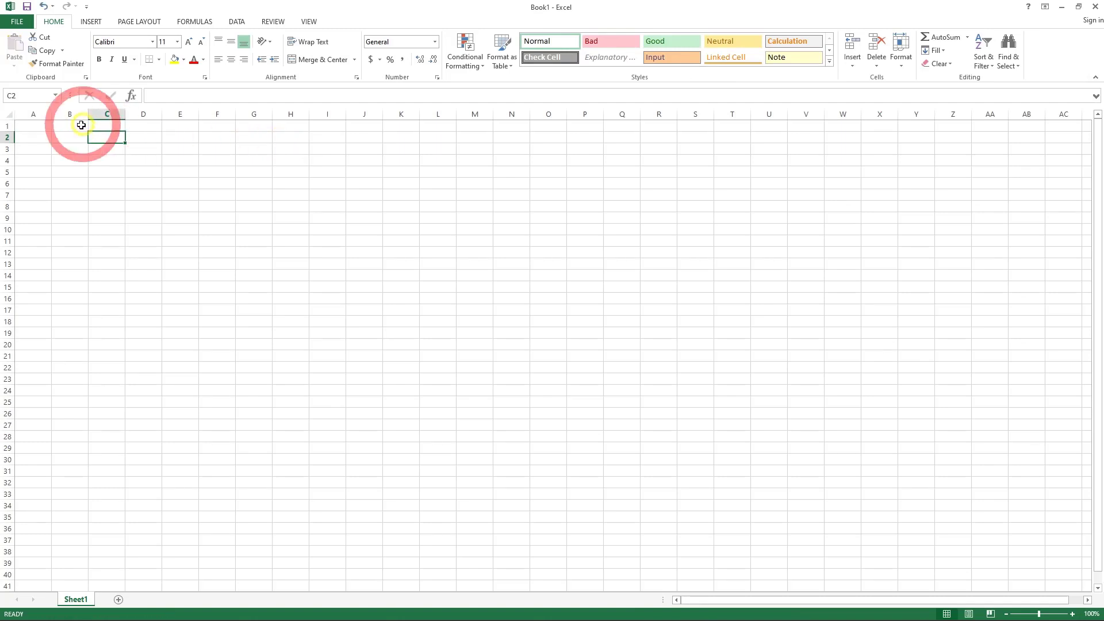
{"action": "left_click", "coordinate": [40, 125]}
{"action": "left_click_drag", "start_coordinate": [51, 123], "coordinate": [105, 114]}
{"action": "left_click", "coordinate": [42, 122]}
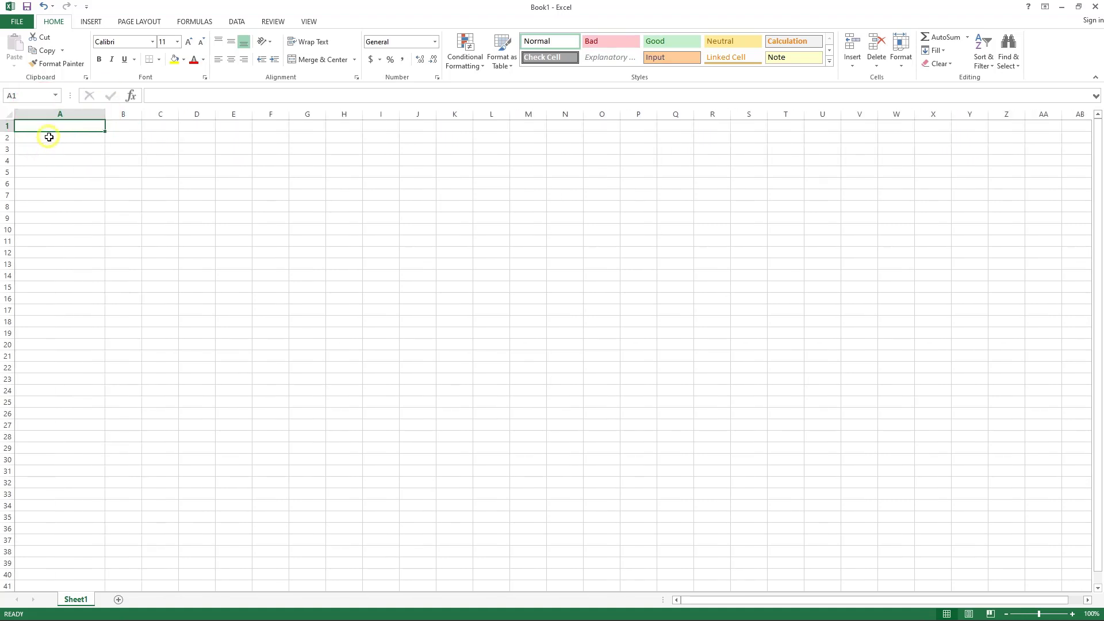
{"action": "left_click", "coordinate": [40, 137]}
{"action": "left_click", "coordinate": [32, 123]}
{"action": "left_click", "coordinate": [33, 137]}
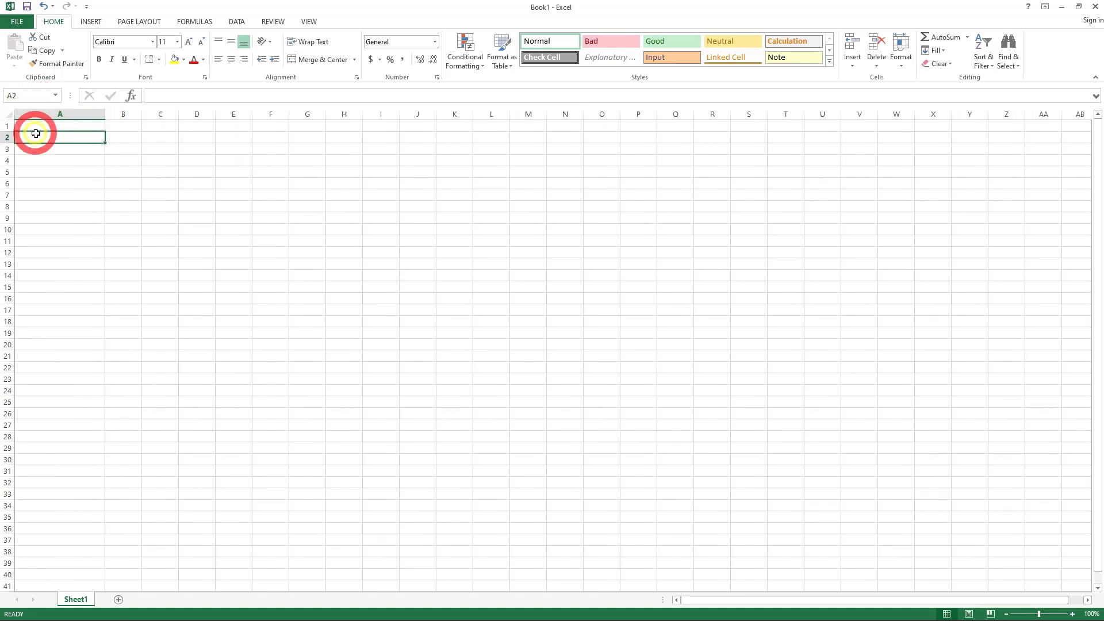
{"action": "left_click", "coordinate": [39, 125]}
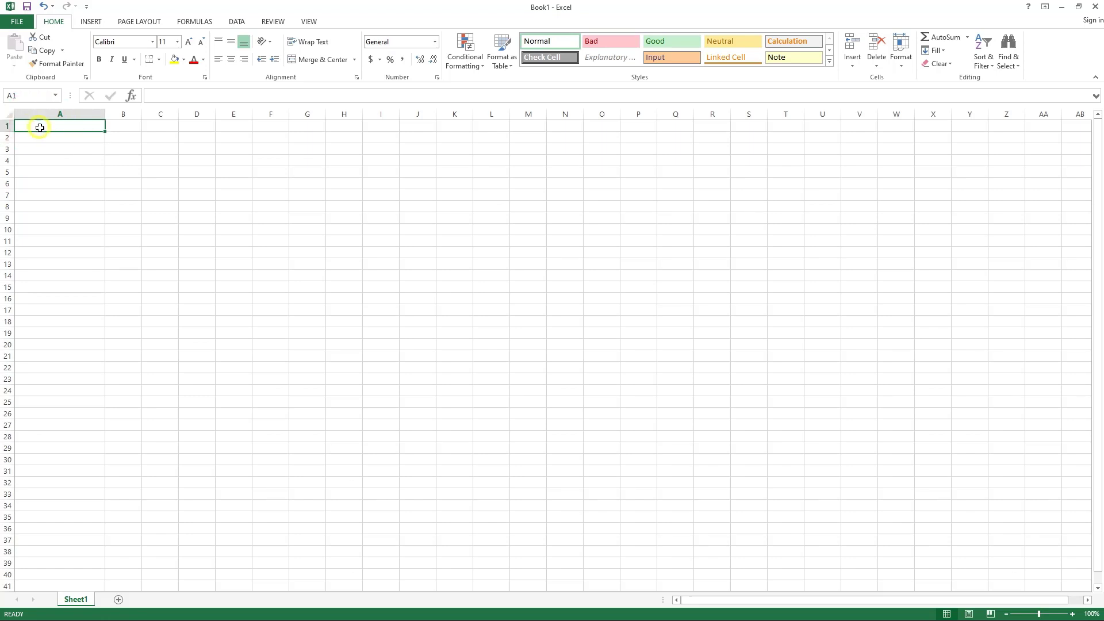
{"action": "type", "text": "keyword"}
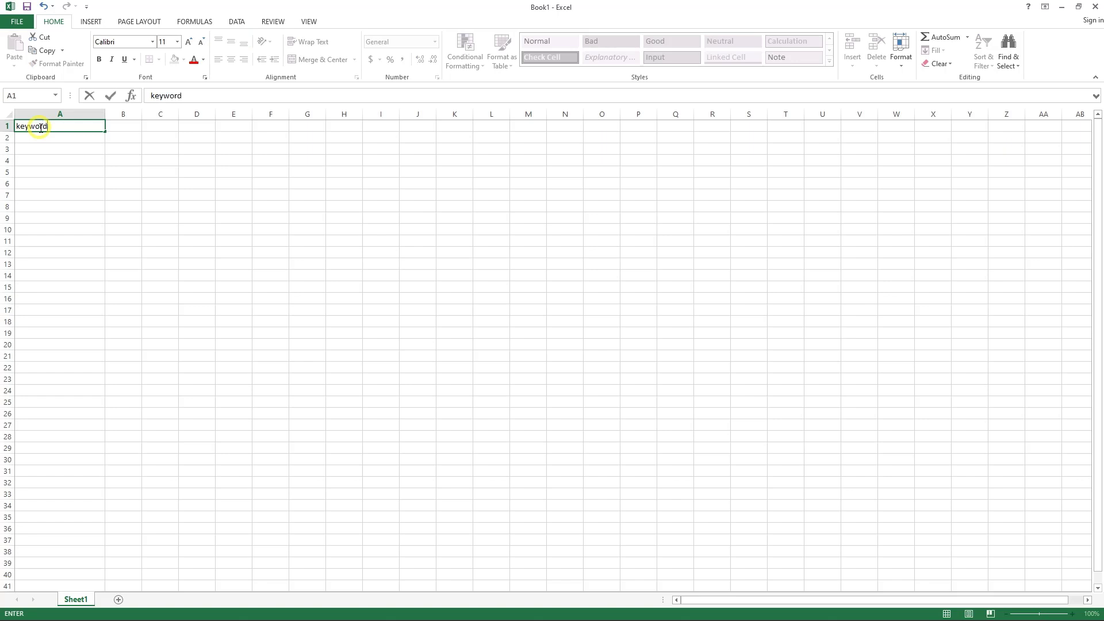
{"action": "left_click", "coordinate": [44, 142]}
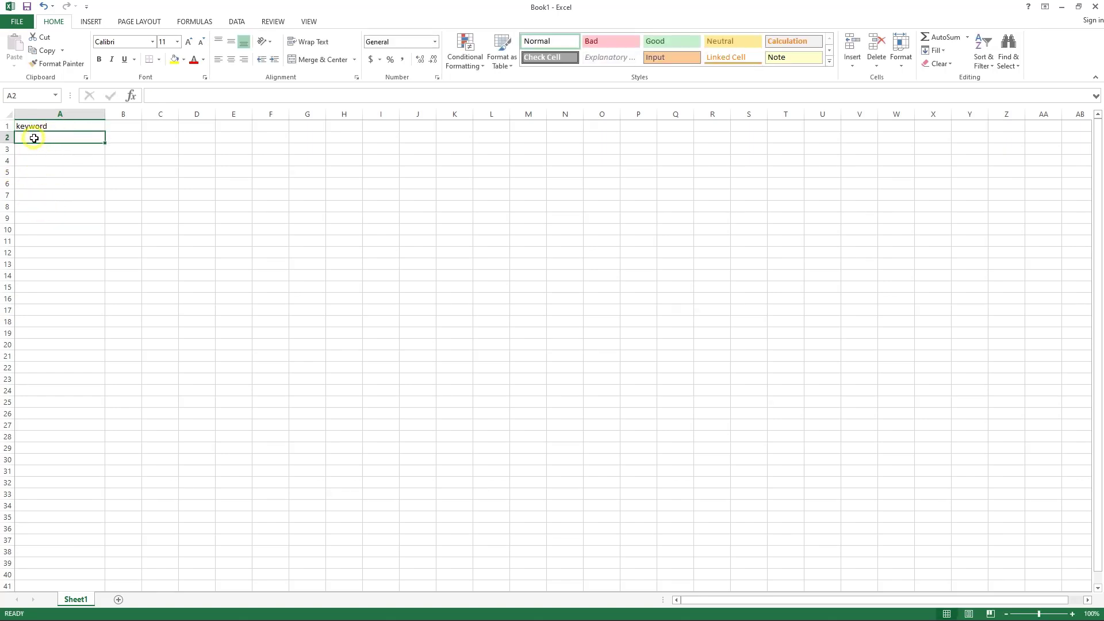
Step: Extend the heading in cell A1 to "keyword all notebook" and widen column A to fit it
{"action": "left_click", "coordinate": [78, 126]}
{"action": "double_click", "coordinate": [65, 123]}
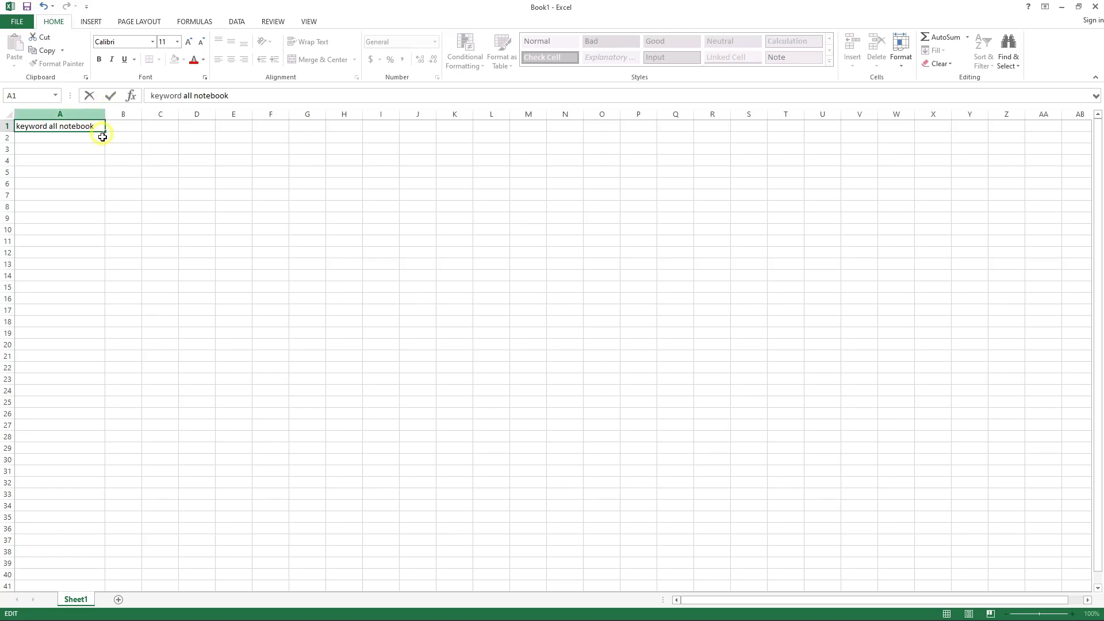
{"action": "key", "text": "Return"}
{"action": "left_click_drag", "start_coordinate": [105, 111], "coordinate": [143, 109]}
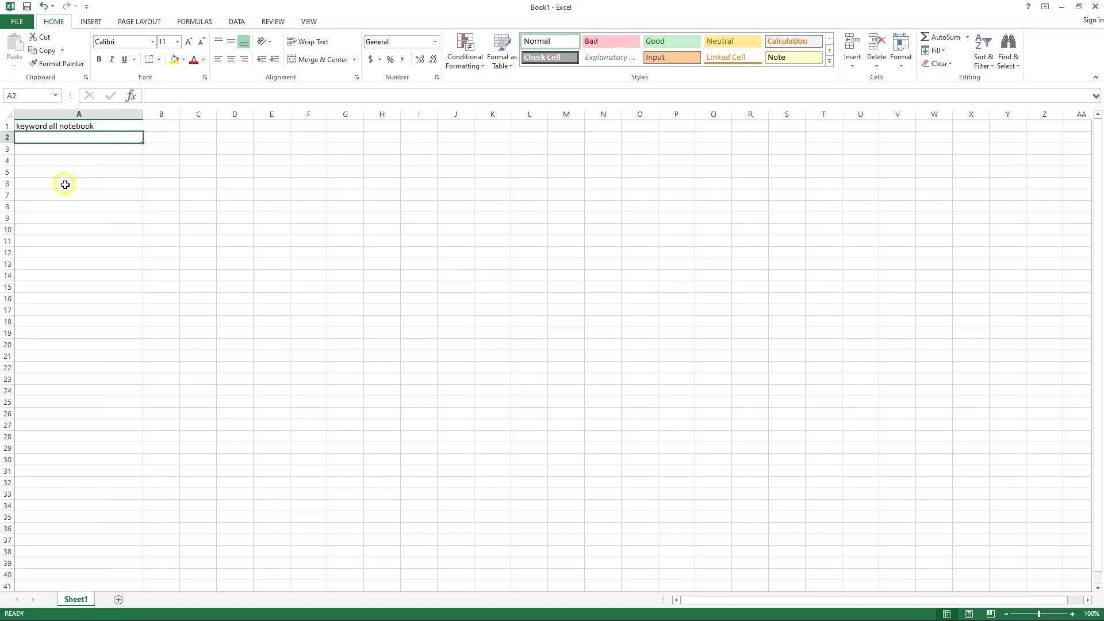
Step: Switch back to the Incognito Chrome window and reload the Amazon "notebook" search results
{"action": "mouse_move", "coordinate": [753, 618]}
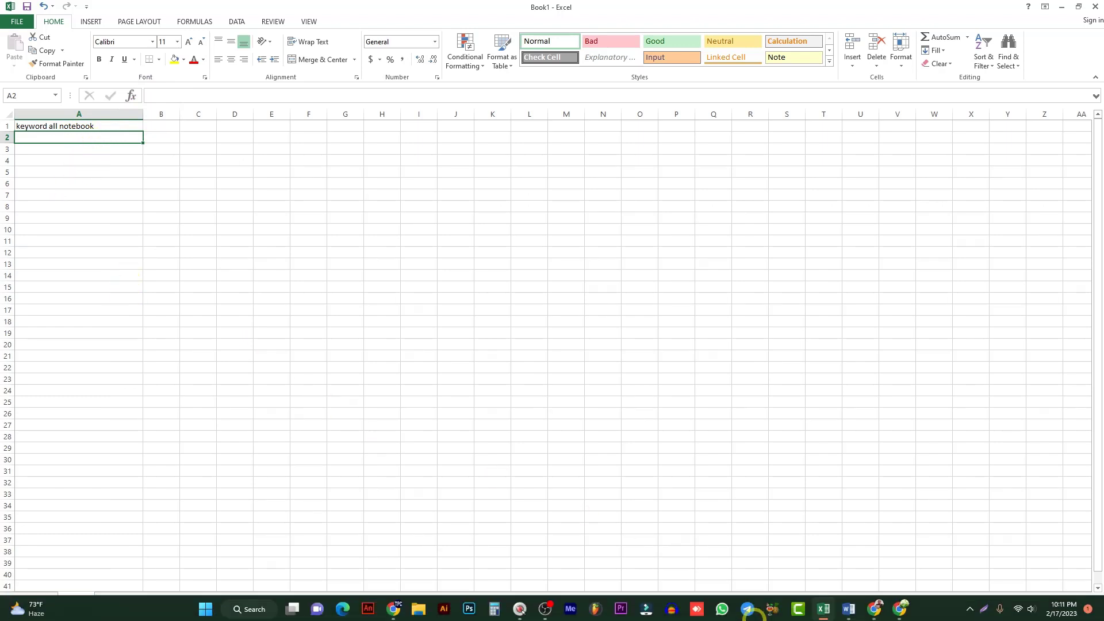
{"action": "mouse_move", "coordinate": [882, 614]}
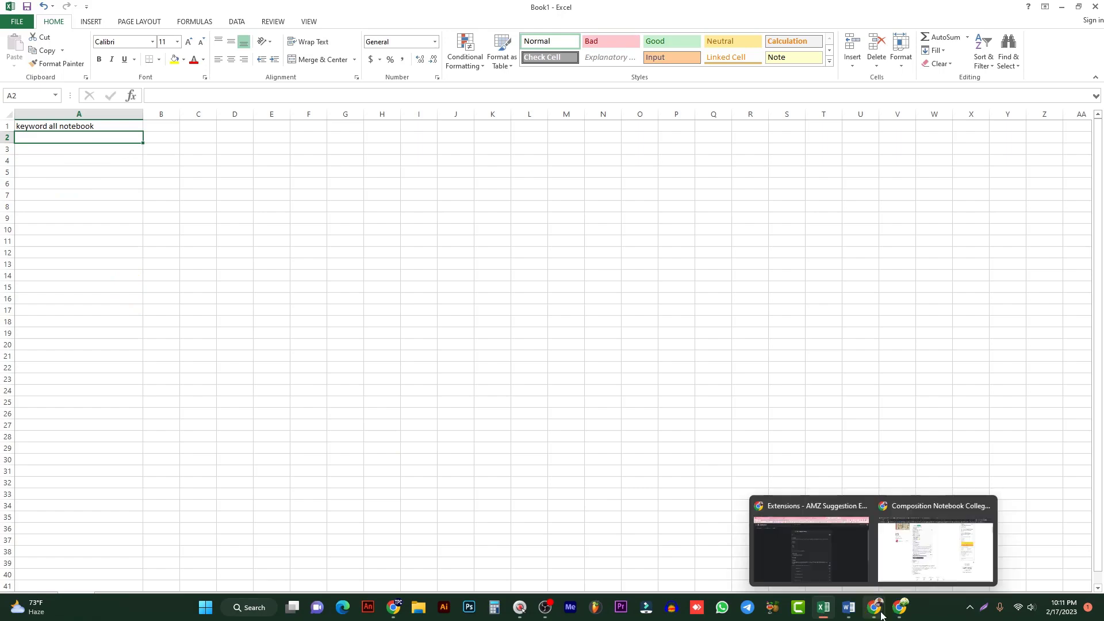
{"action": "left_click", "coordinate": [904, 552]}
{"action": "scroll", "coordinate": [471, 425], "scroll_direction": "up", "scroll_amount": 1}
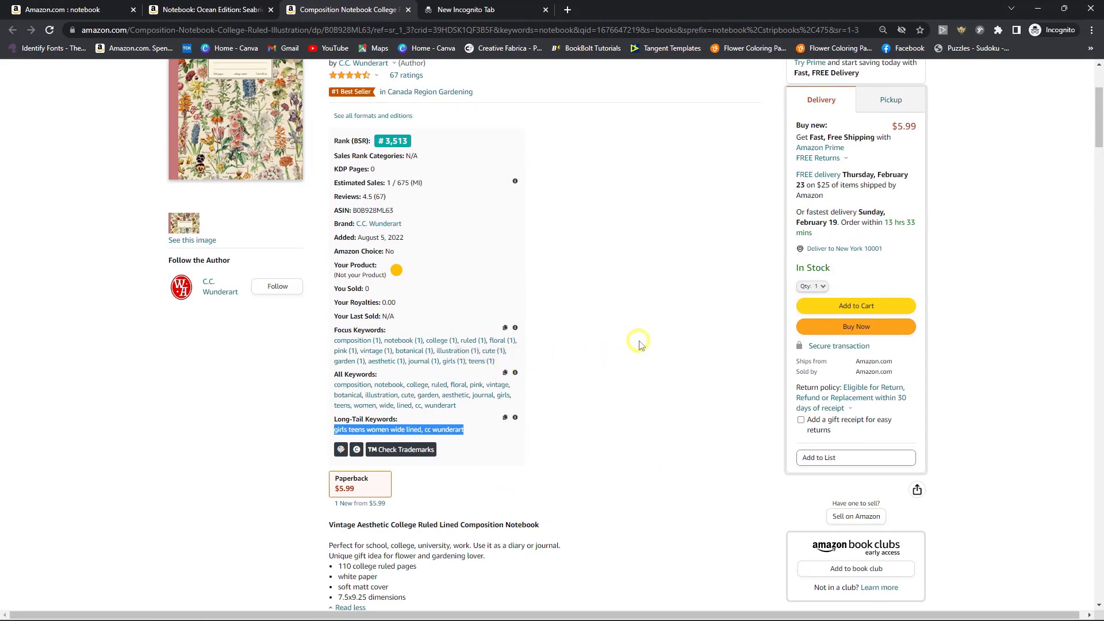
{"action": "scroll", "coordinate": [525, 431], "scroll_direction": "up", "scroll_amount": 3}
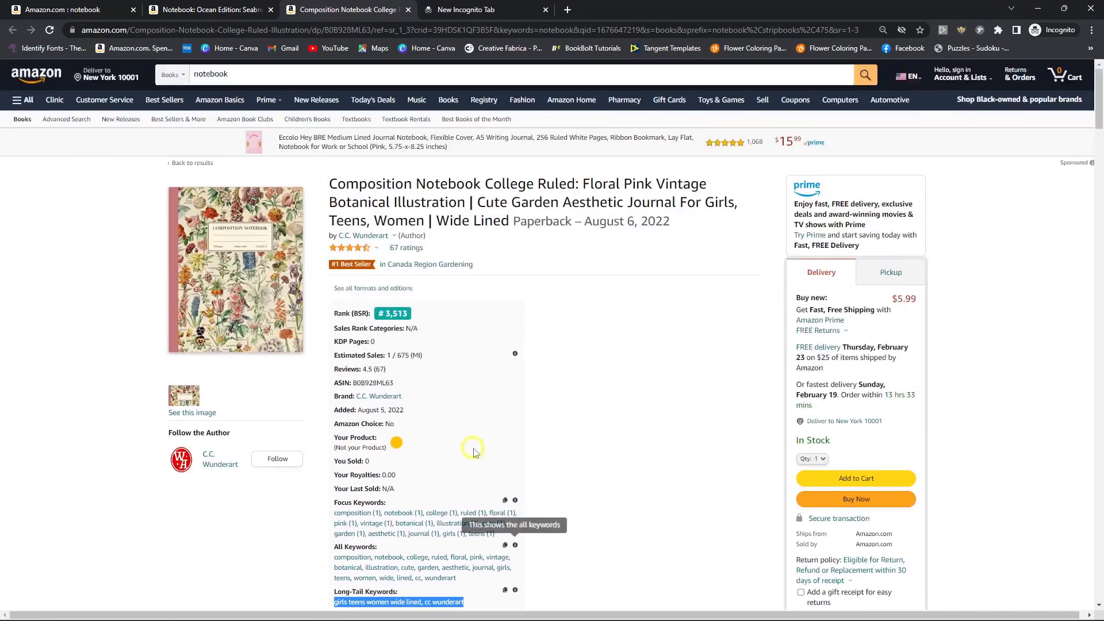
{"action": "left_click", "coordinate": [73, 8]}
{"action": "scroll", "coordinate": [414, 259], "scroll_direction": "up", "scroll_amount": 3}
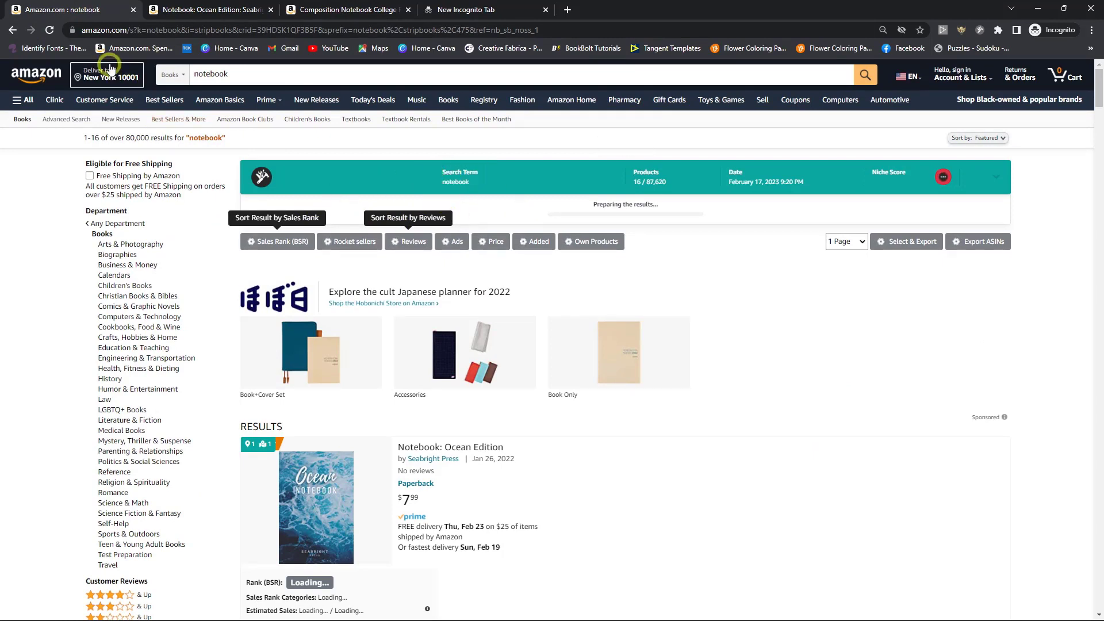
{"action": "left_click", "coordinate": [49, 31]}
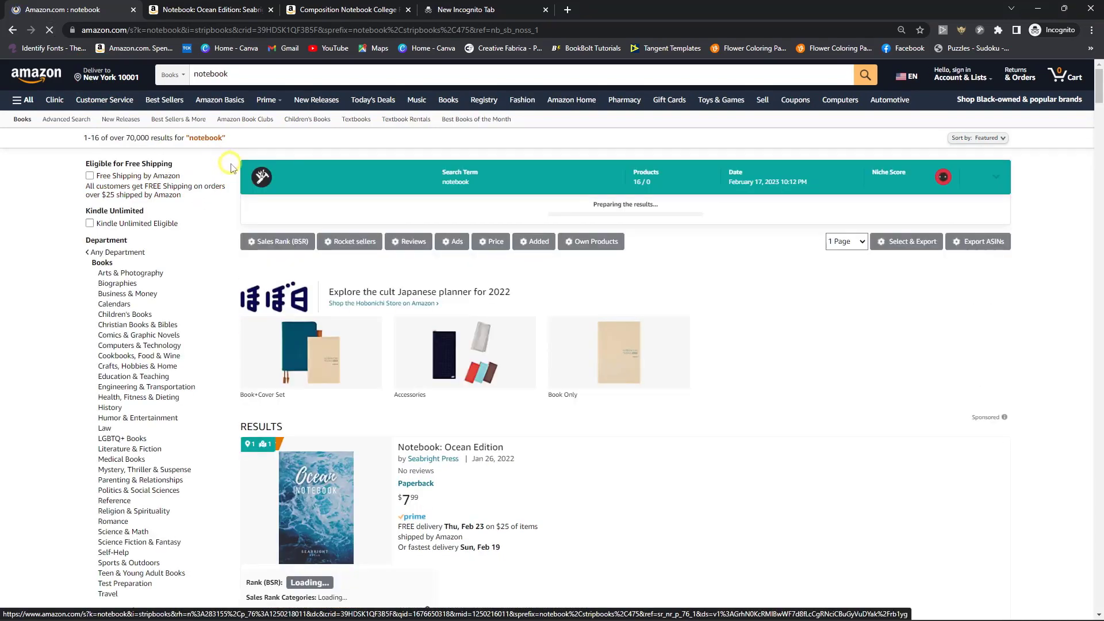
{"action": "left_click", "coordinate": [175, 9]}
{"action": "left_click", "coordinate": [363, 9]}
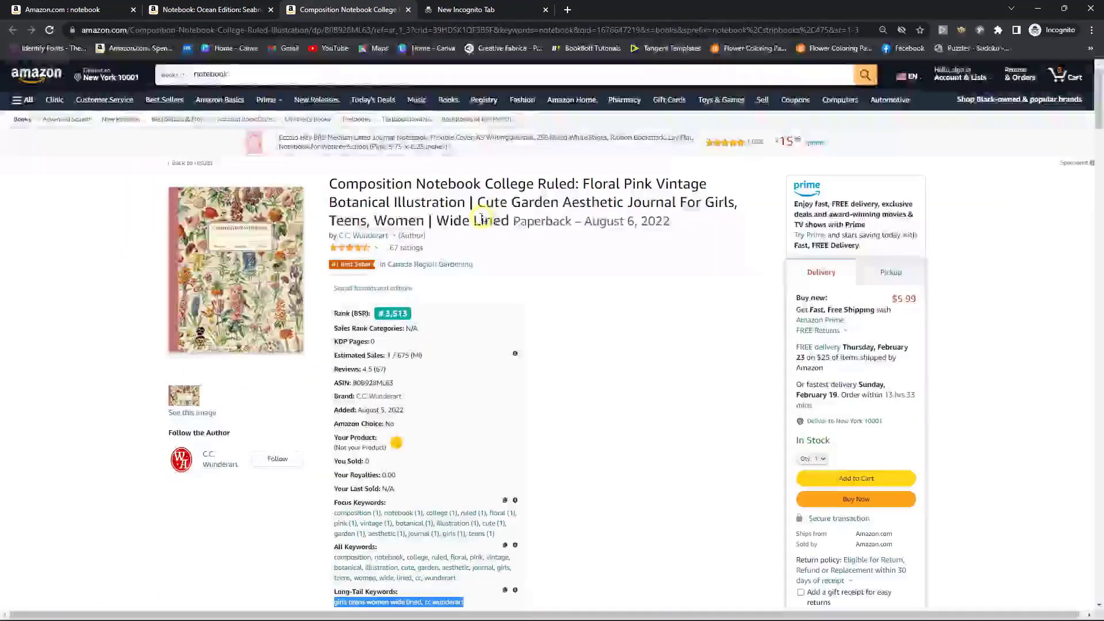
{"action": "left_click", "coordinate": [470, 6]}
{"action": "left_click", "coordinate": [345, 9]}
{"action": "left_click", "coordinate": [219, 9]}
{"action": "left_click", "coordinate": [99, 6]}
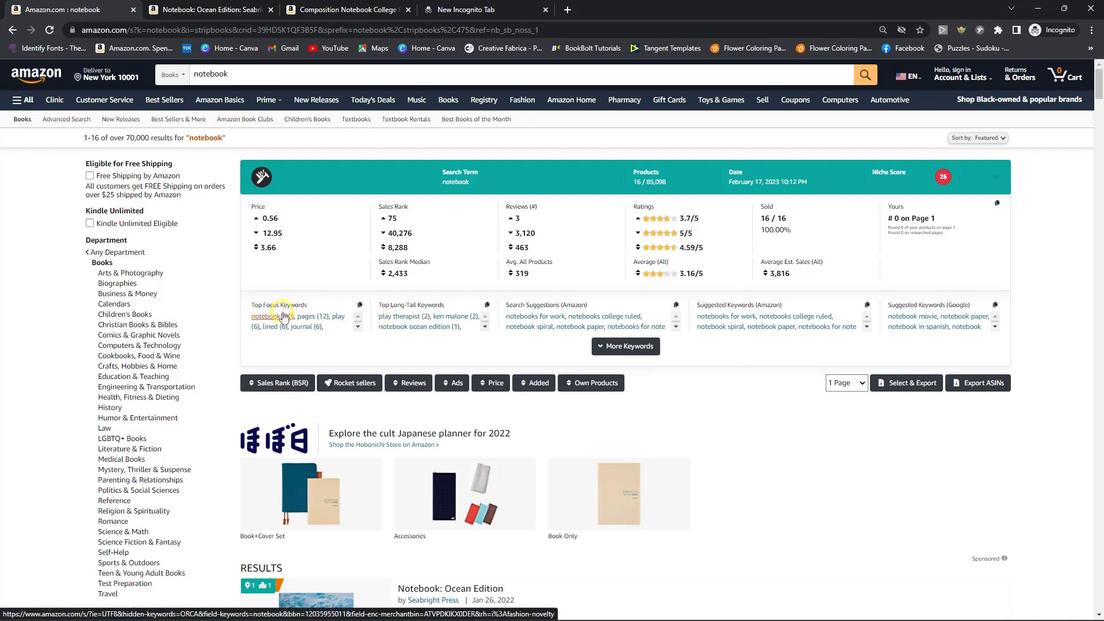
Step: Browse the top focus keywords and top long-tail keywords in the research summary for "notebook"
{"action": "left_click", "coordinate": [357, 326]}
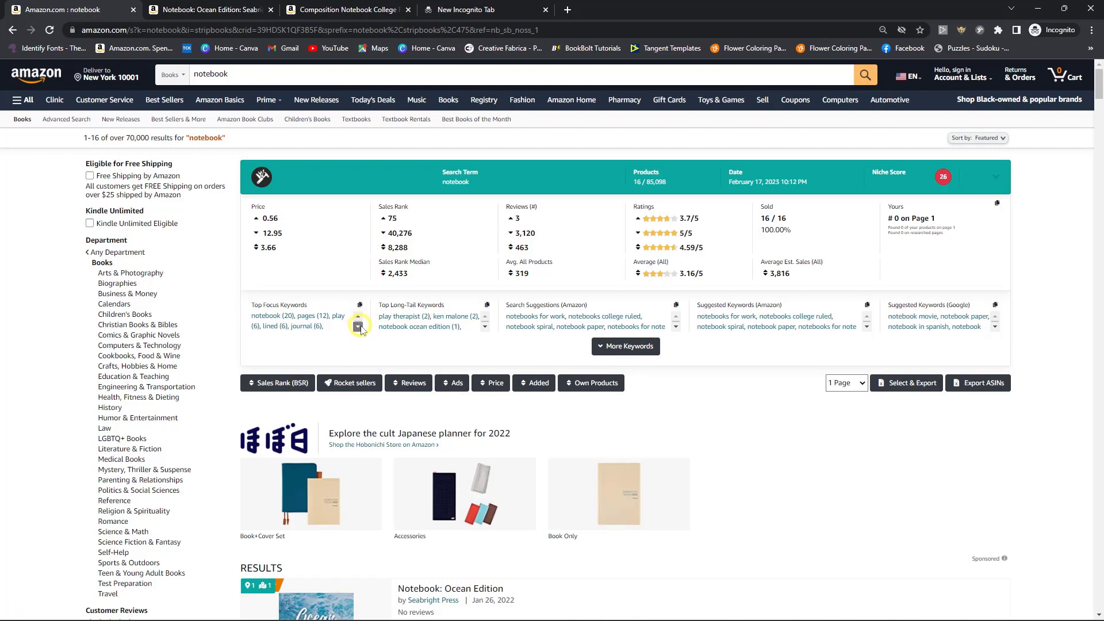
{"action": "left_click", "coordinate": [357, 326]}
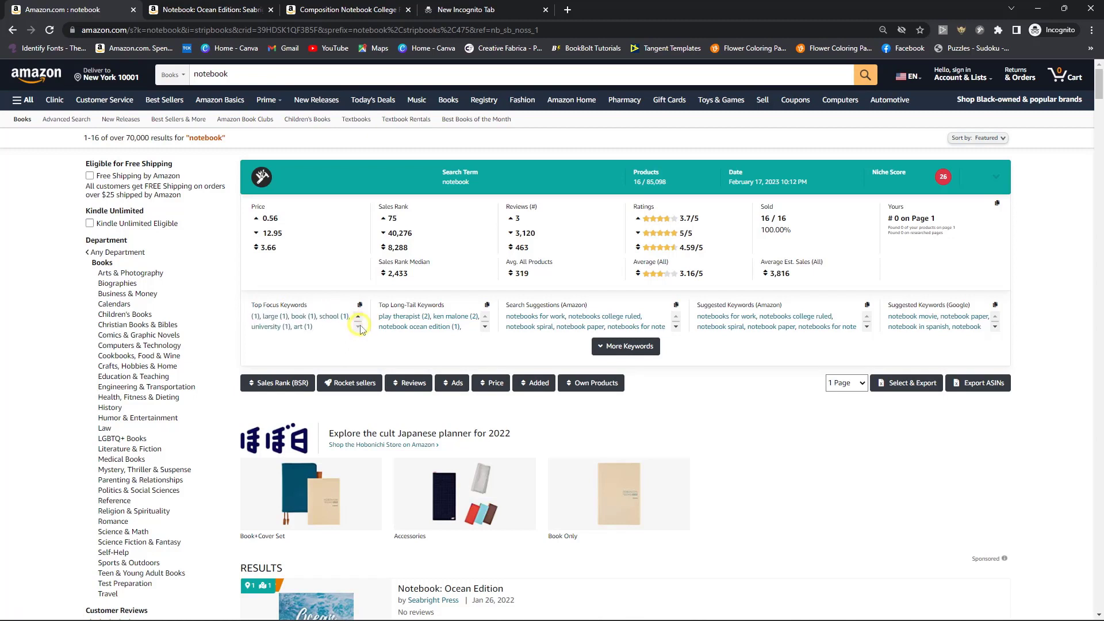
{"action": "left_click", "coordinate": [357, 318]}
{"action": "left_click", "coordinate": [358, 319]}
{"action": "left_click", "coordinate": [358, 318]}
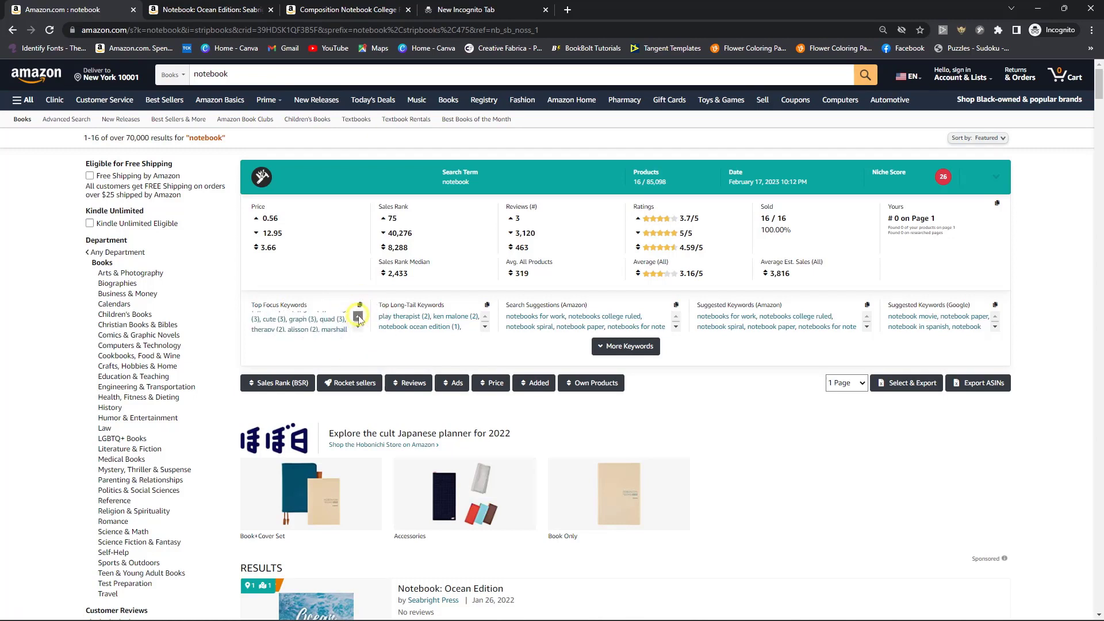
{"action": "left_click", "coordinate": [485, 329]}
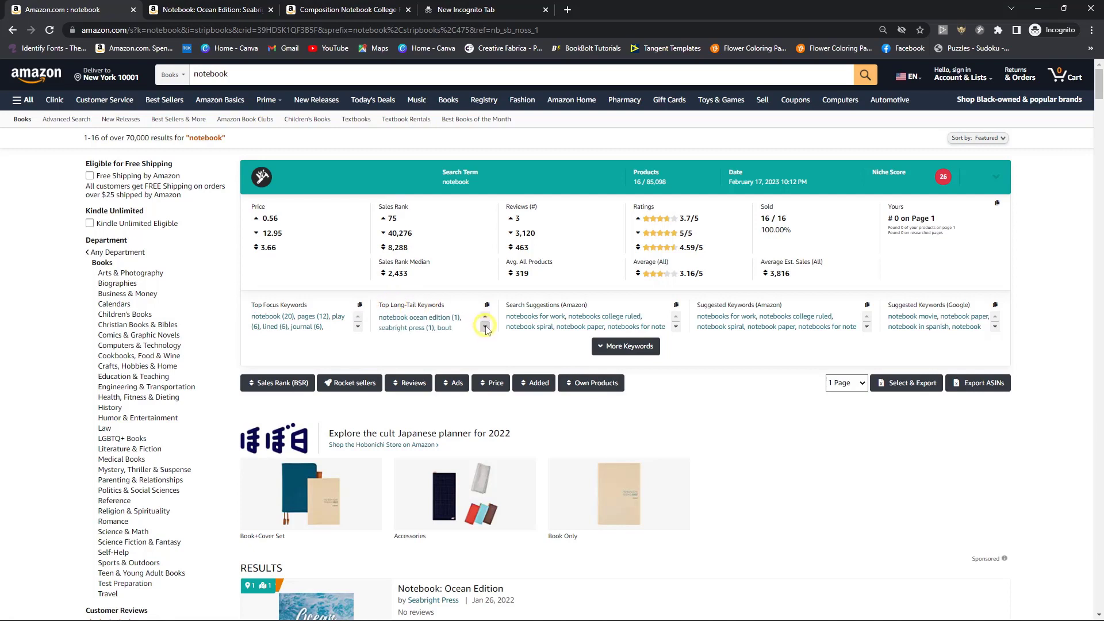
{"action": "left_click", "coordinate": [485, 329]}
{"action": "left_click", "coordinate": [485, 329]}
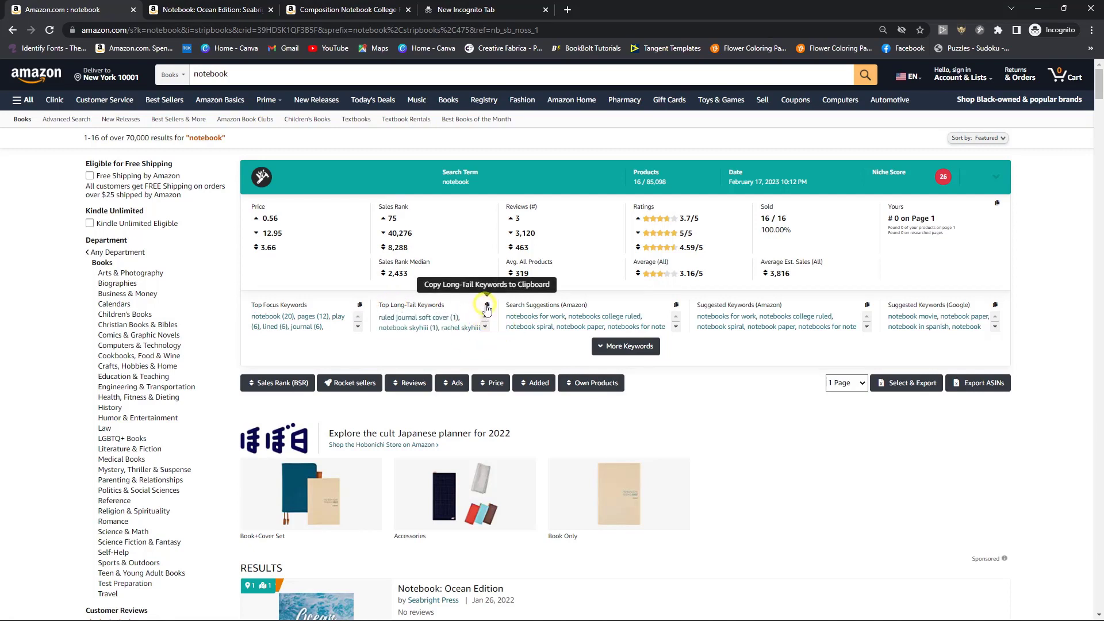
Step: Expand the research summary's keyword lists and review the Amazon search suggestions and long-tail keywords
{"action": "left_click", "coordinate": [608, 347]}
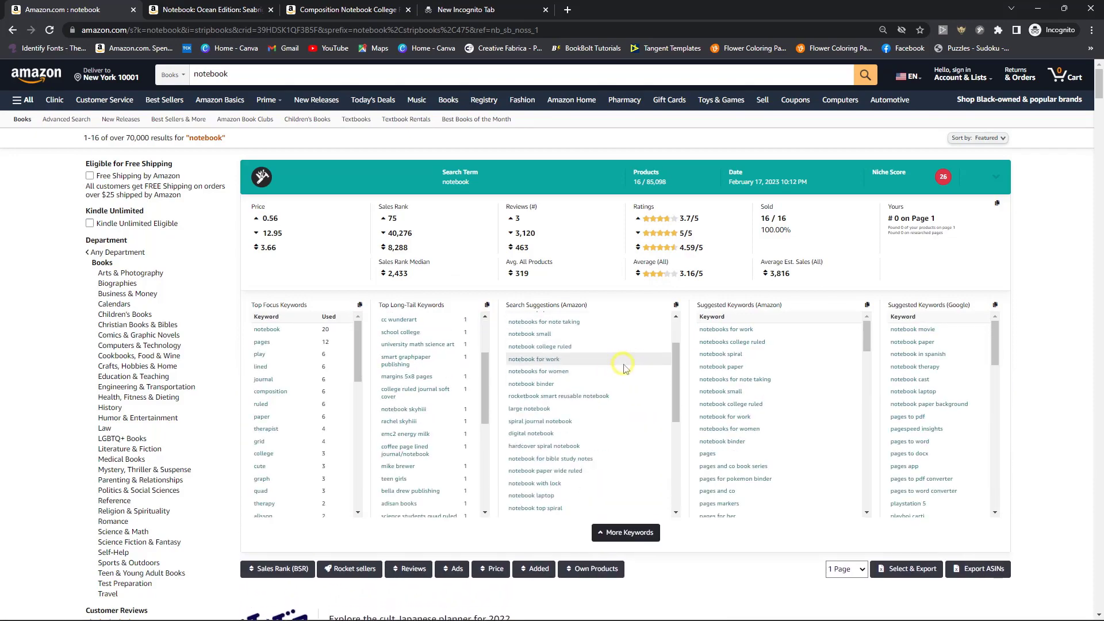
{"action": "scroll", "coordinate": [626, 368], "scroll_direction": "down", "scroll_amount": 2}
{"action": "scroll", "coordinate": [518, 397], "scroll_direction": "down", "scroll_amount": 3}
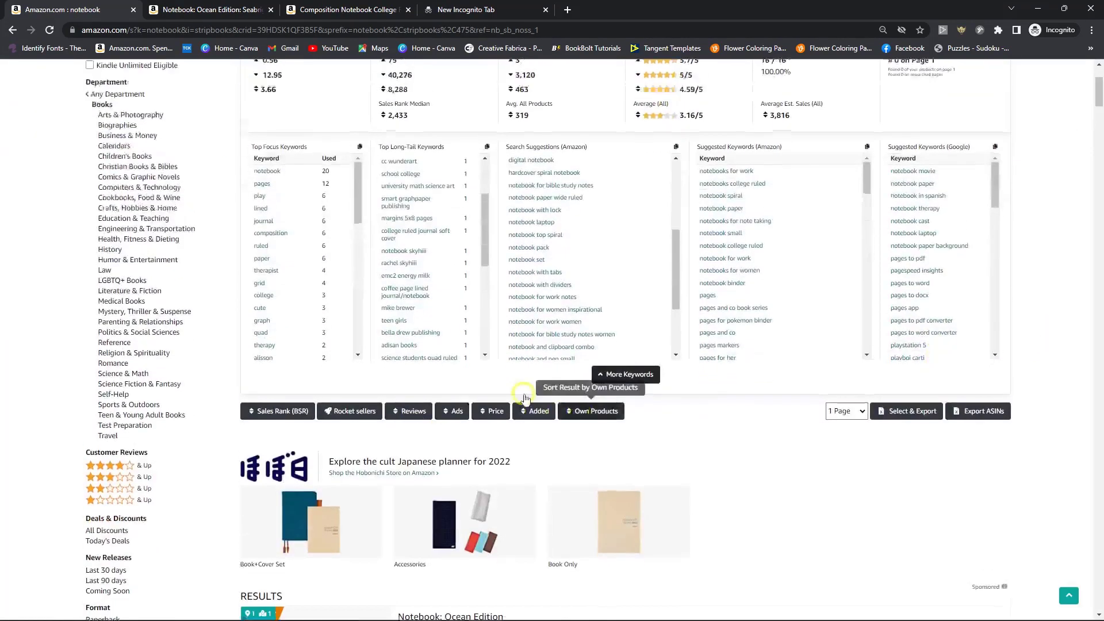
{"action": "scroll", "coordinate": [524, 397], "scroll_direction": "up", "scroll_amount": 3}
{"action": "scroll", "coordinate": [616, 362], "scroll_direction": "up", "scroll_amount": 2}
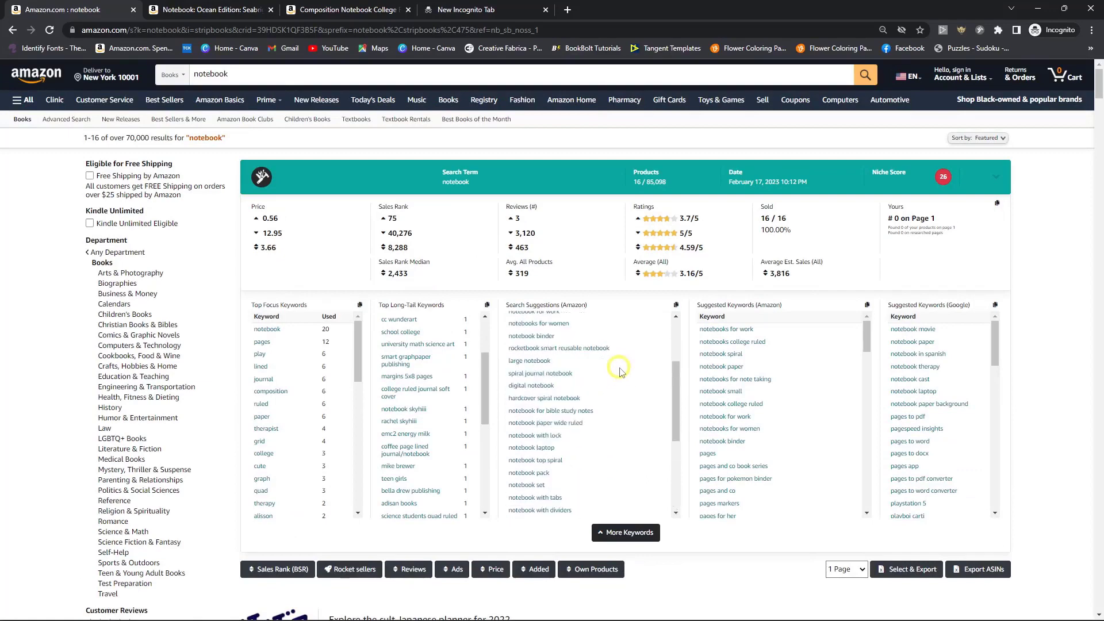
{"action": "scroll", "coordinate": [719, 552], "scroll_direction": "down", "scroll_amount": 2}
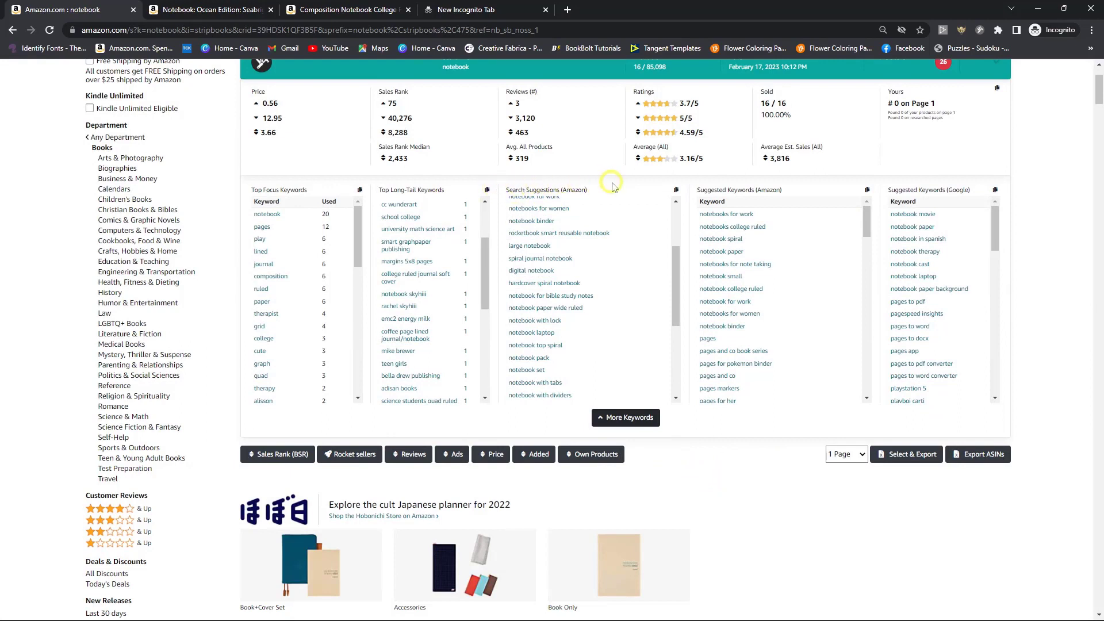
{"action": "left_click_drag", "start_coordinate": [675, 292], "coordinate": [390, 247]}
{"action": "scroll", "coordinate": [389, 247], "scroll_direction": "up", "scroll_amount": 3}
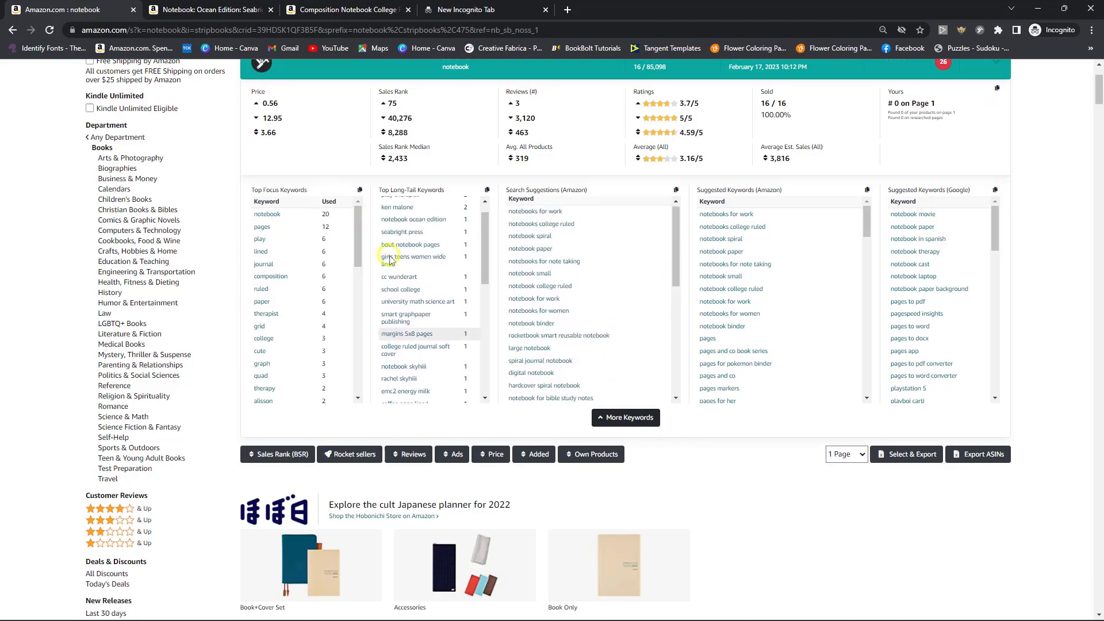
Step: Review the Amazon search suggestions and the suggested Amazon and Google keyword lists in the research summary for "notebook"
{"action": "scroll", "coordinate": [222, 101], "scroll_direction": "up", "scroll_amount": 1}
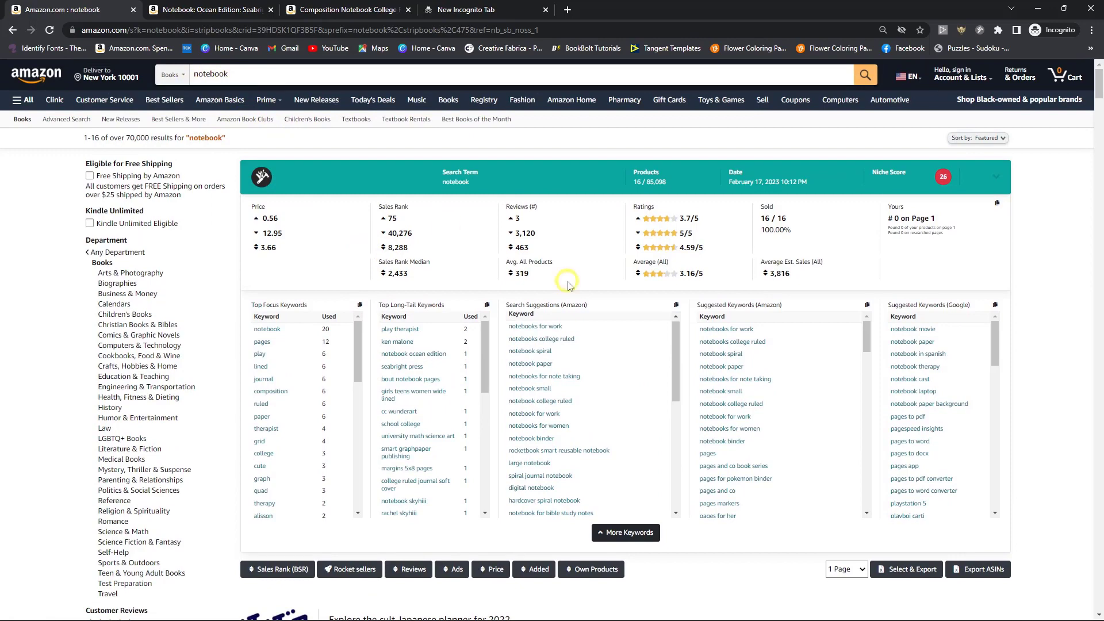
{"action": "scroll", "coordinate": [630, 342], "scroll_direction": "down", "scroll_amount": 5}
{"action": "scroll", "coordinate": [632, 343], "scroll_direction": "down", "scroll_amount": 1}
{"action": "scroll", "coordinate": [635, 348], "scroll_direction": "down", "scroll_amount": 4}
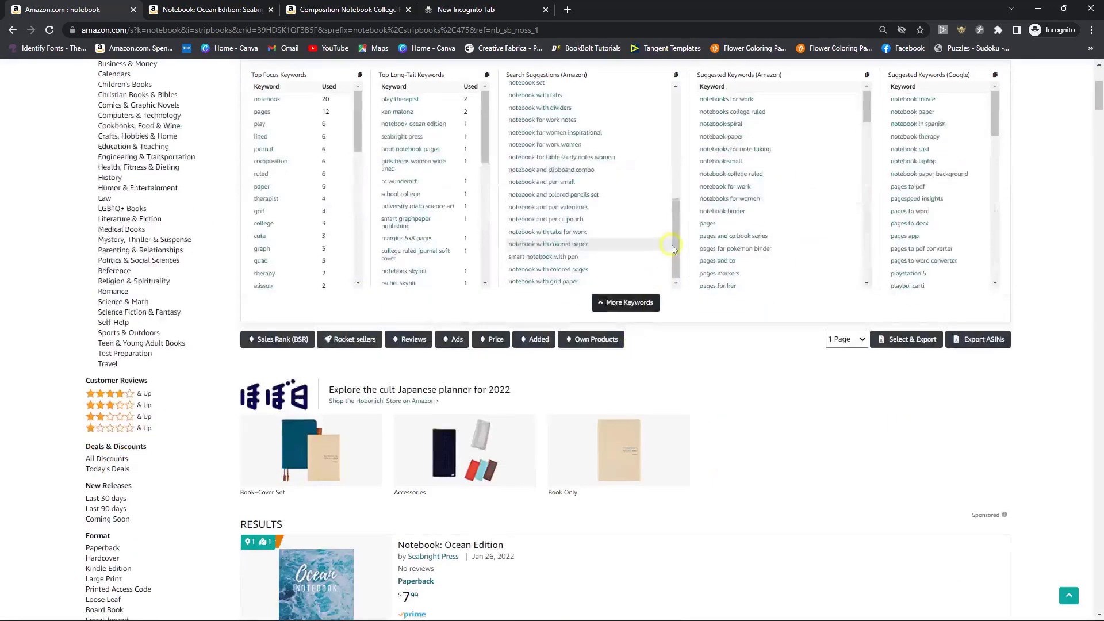
{"action": "left_click_drag", "start_coordinate": [668, 223], "coordinate": [661, 140]}
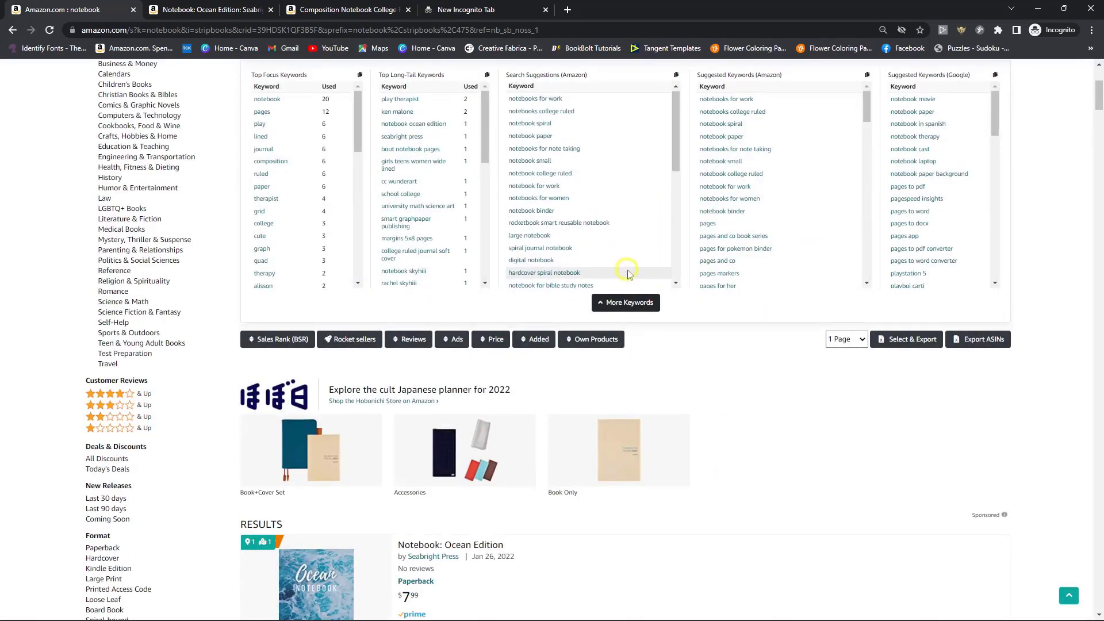
{"action": "scroll", "coordinate": [618, 256], "scroll_direction": "up", "scroll_amount": 1}
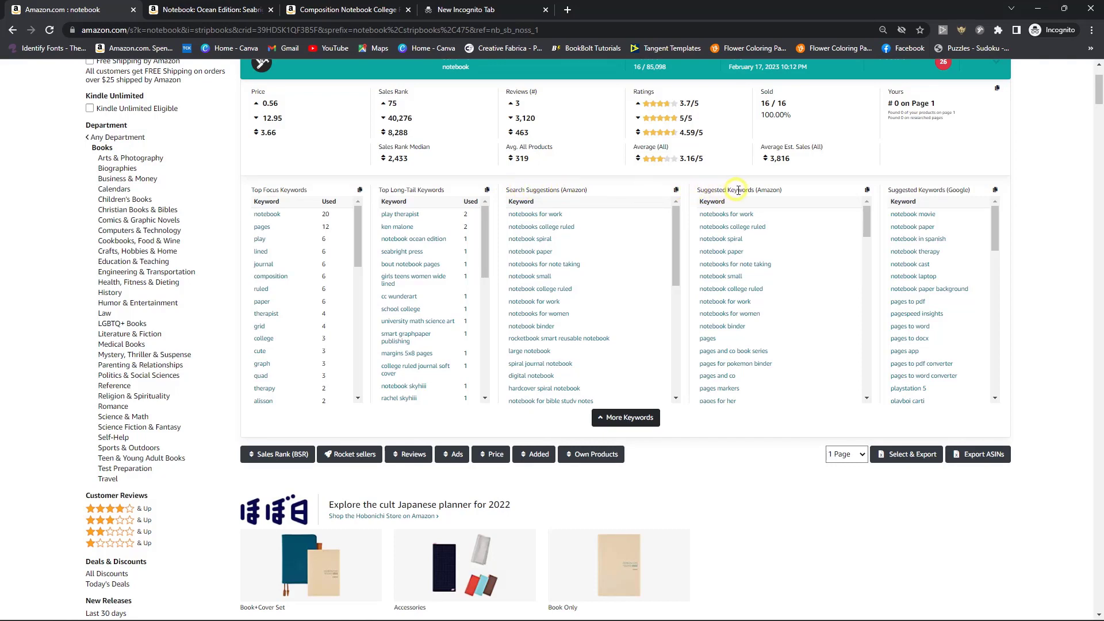
{"action": "scroll", "coordinate": [773, 276], "scroll_direction": "up", "scroll_amount": 2}
{"action": "scroll", "coordinate": [762, 259], "scroll_direction": "down", "scroll_amount": 3}
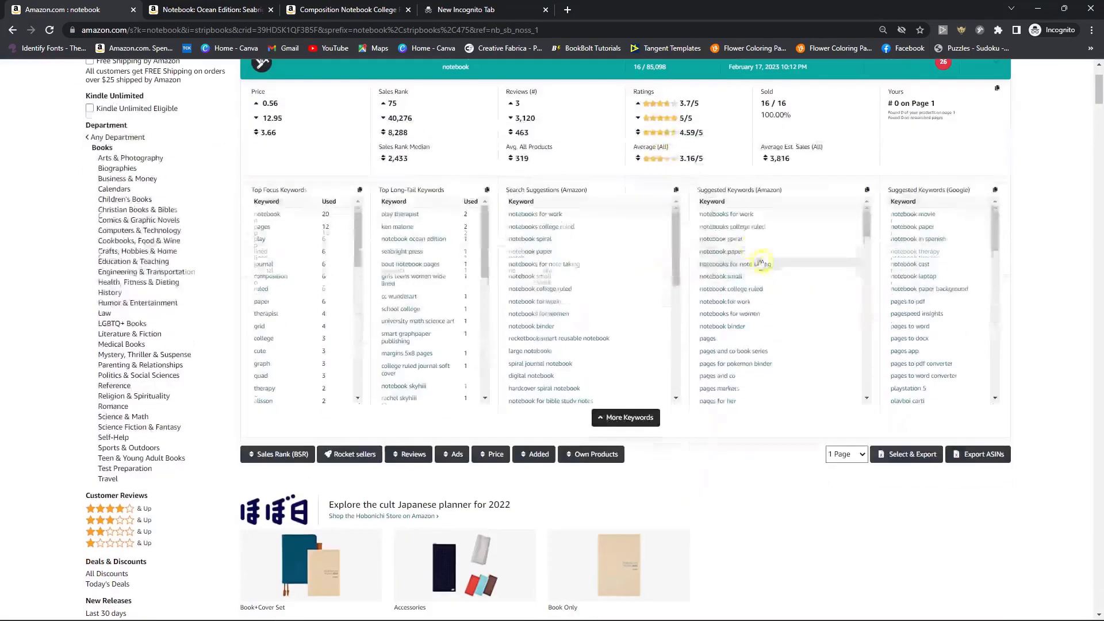
{"action": "scroll", "coordinate": [762, 238], "scroll_direction": "up", "scroll_amount": 3}
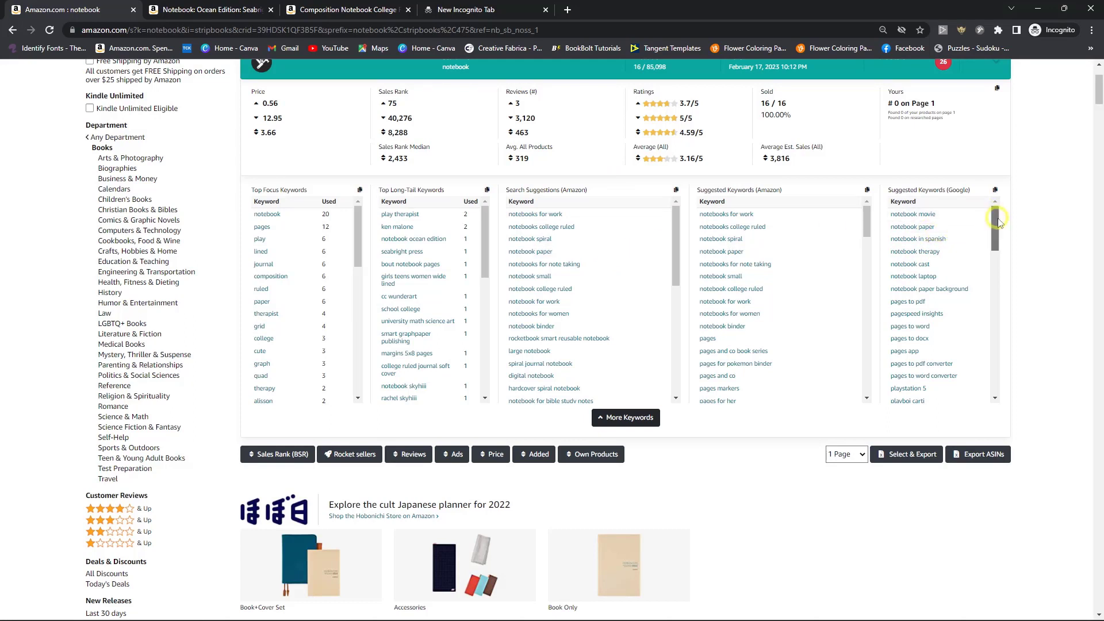
{"action": "left_click_drag", "start_coordinate": [998, 222], "coordinate": [981, 201]}
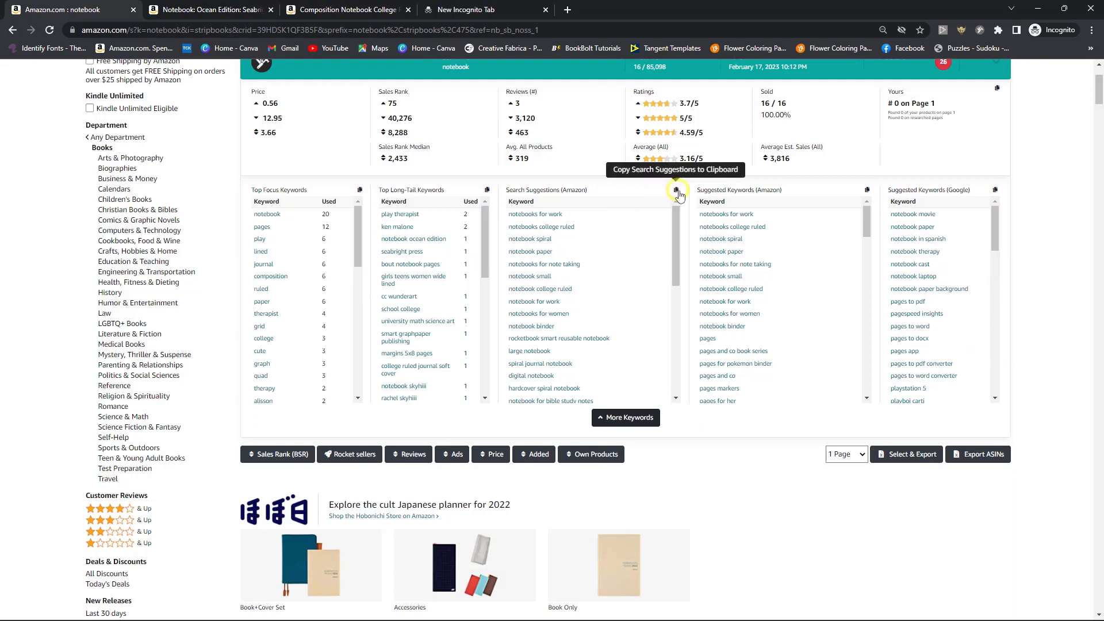
Step: Export the selected "notebook" research results and open the downloaded Productor workbook in Excel
{"action": "left_click", "coordinate": [910, 455]}
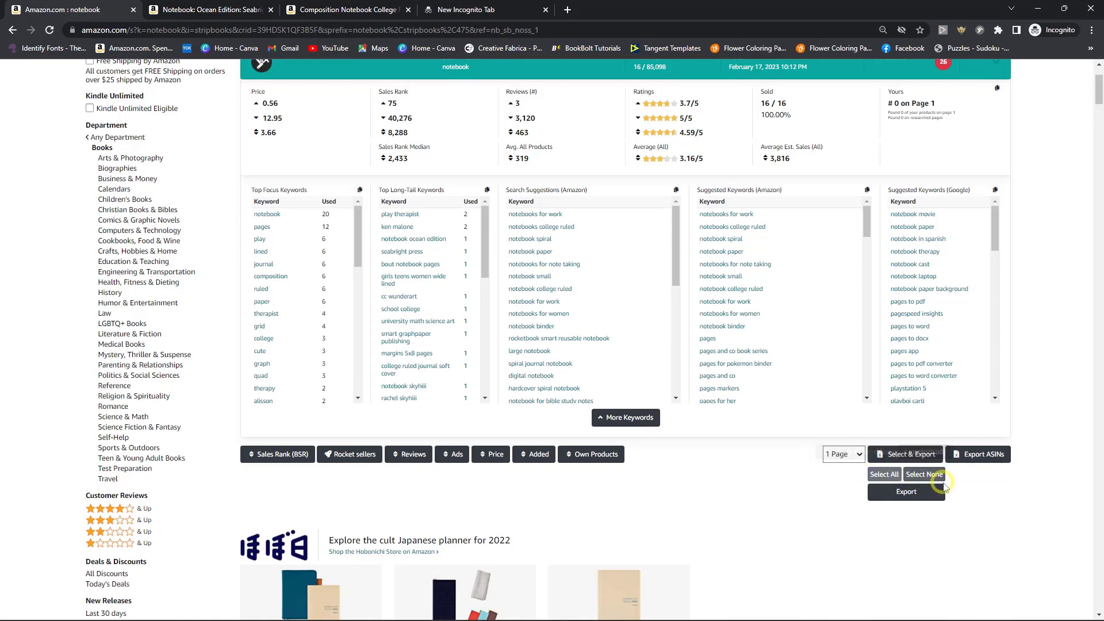
{"action": "left_click", "coordinate": [908, 495]}
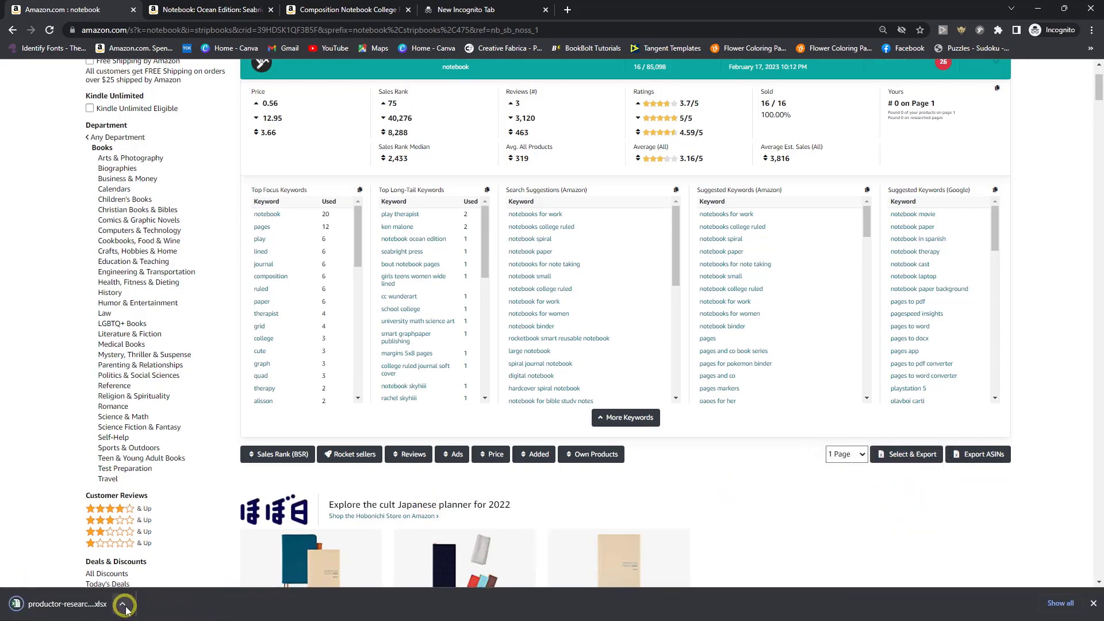
{"action": "left_click", "coordinate": [124, 606]}
{"action": "left_click", "coordinate": [151, 526]}
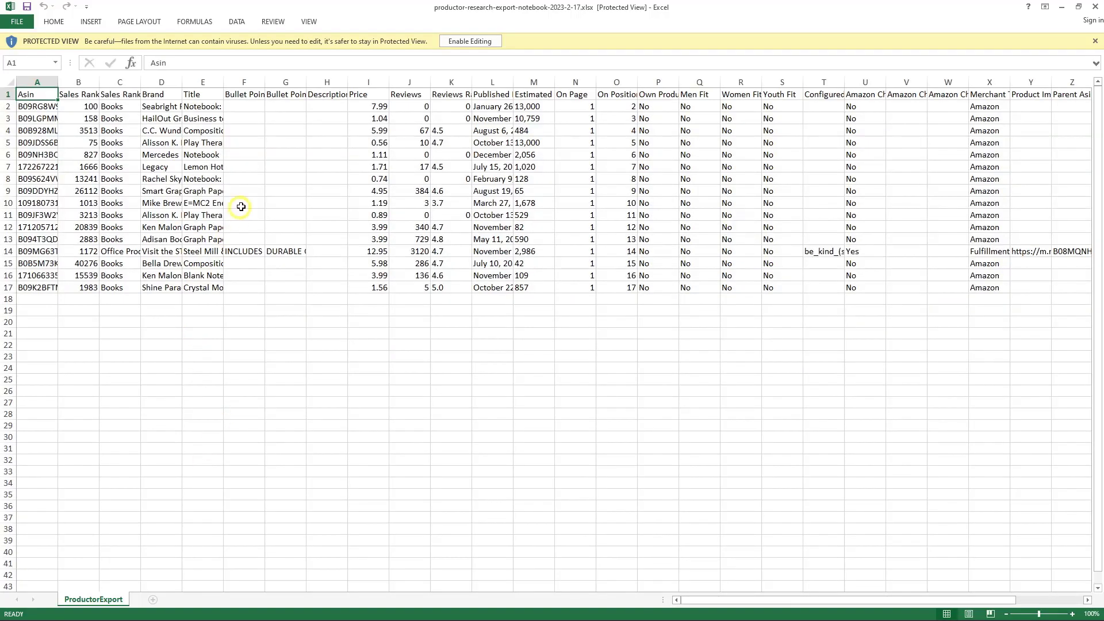
Step: Widen the Title, Brand and Sales Rank Category columns in the exported sheet so their contents are readable
{"action": "left_click_drag", "start_coordinate": [222, 83], "coordinate": [343, 83]}
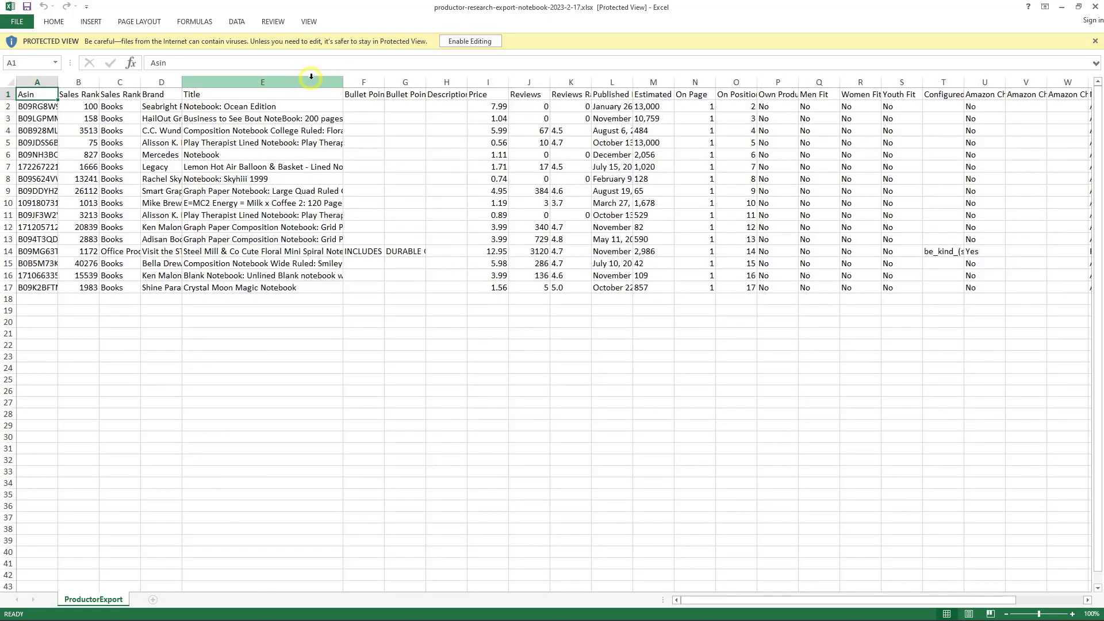
{"action": "double_click", "coordinate": [184, 83]}
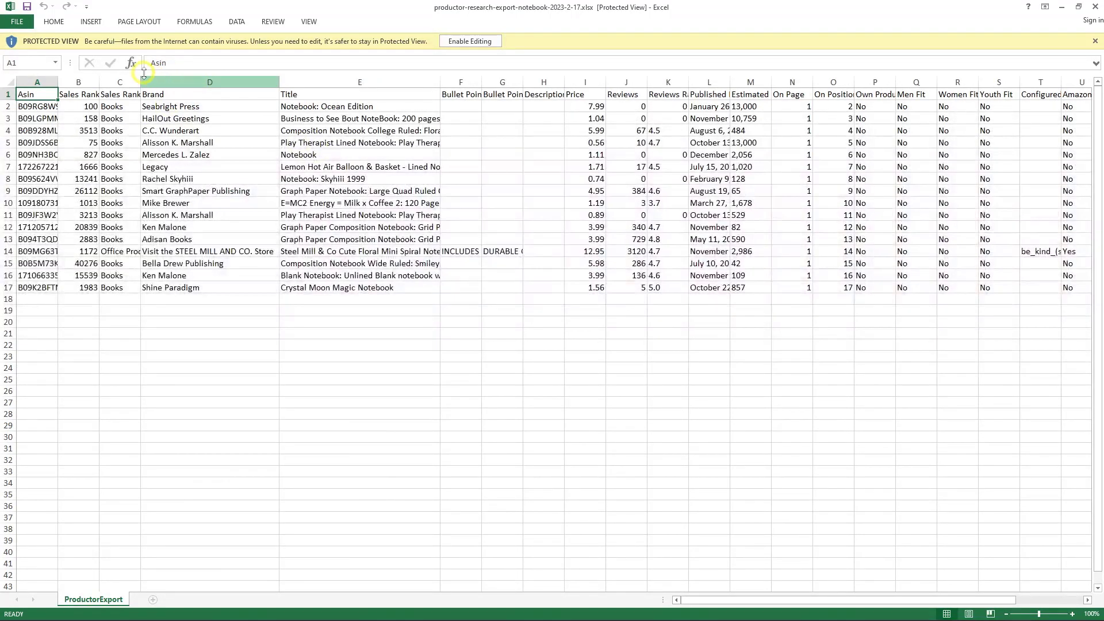
{"action": "left_click_drag", "start_coordinate": [141, 82], "coordinate": [163, 83]}
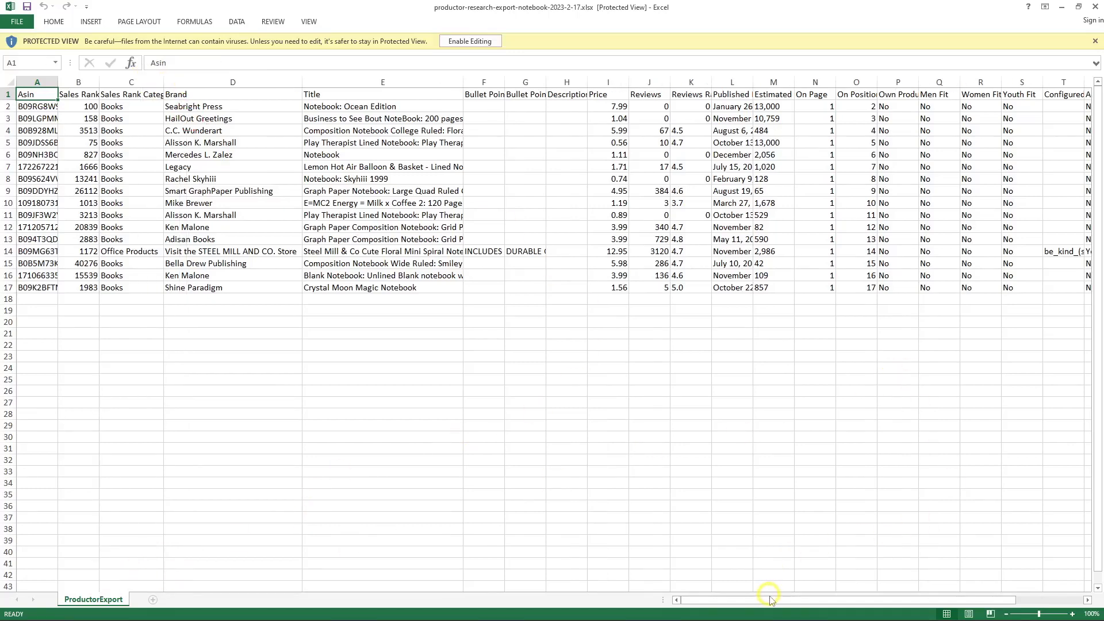
Step: Widen the Focus Keywords column AB in the exported sheet and look through the keyword columns
{"action": "left_click_drag", "start_coordinate": [771, 600], "coordinate": [905, 599]}
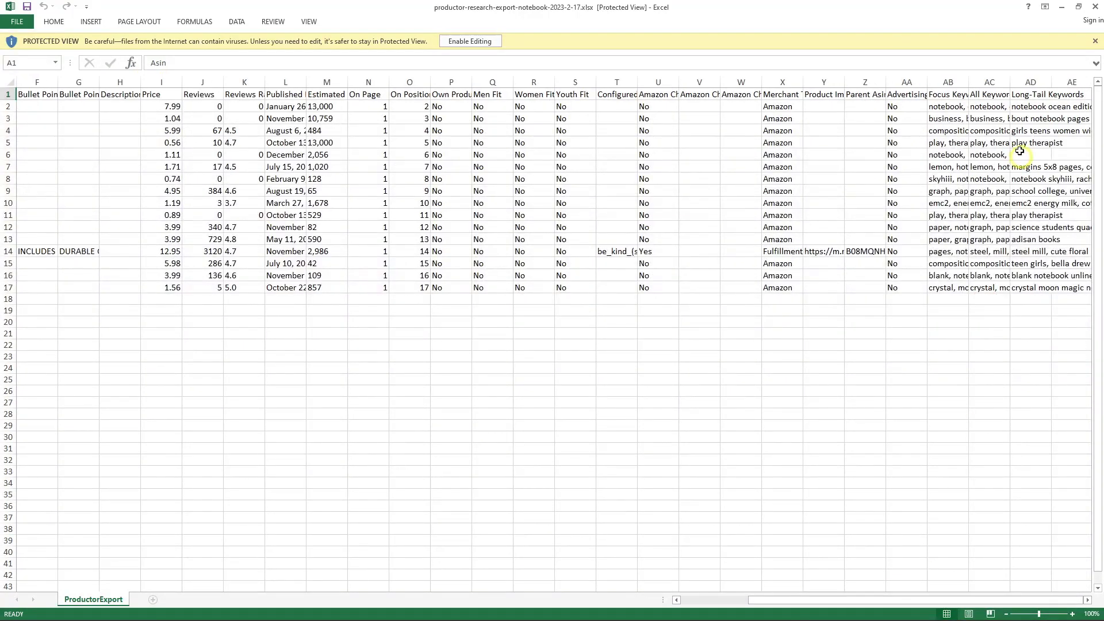
{"action": "left_click_drag", "start_coordinate": [969, 86], "coordinate": [1005, 83]}
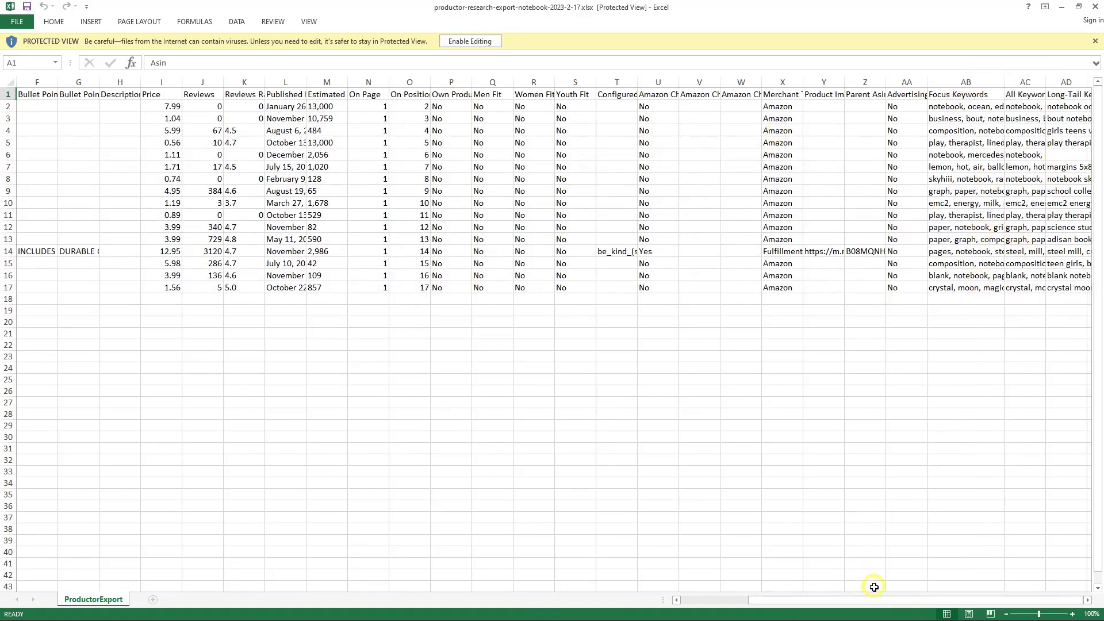
{"action": "left_click_drag", "start_coordinate": [759, 599], "coordinate": [865, 598]}
Step: Switch back to the Amazon "notebook" results in Chrome and copy the Amazon search suggestions list to the clipboard
{"action": "mouse_move", "coordinate": [890, 614]}
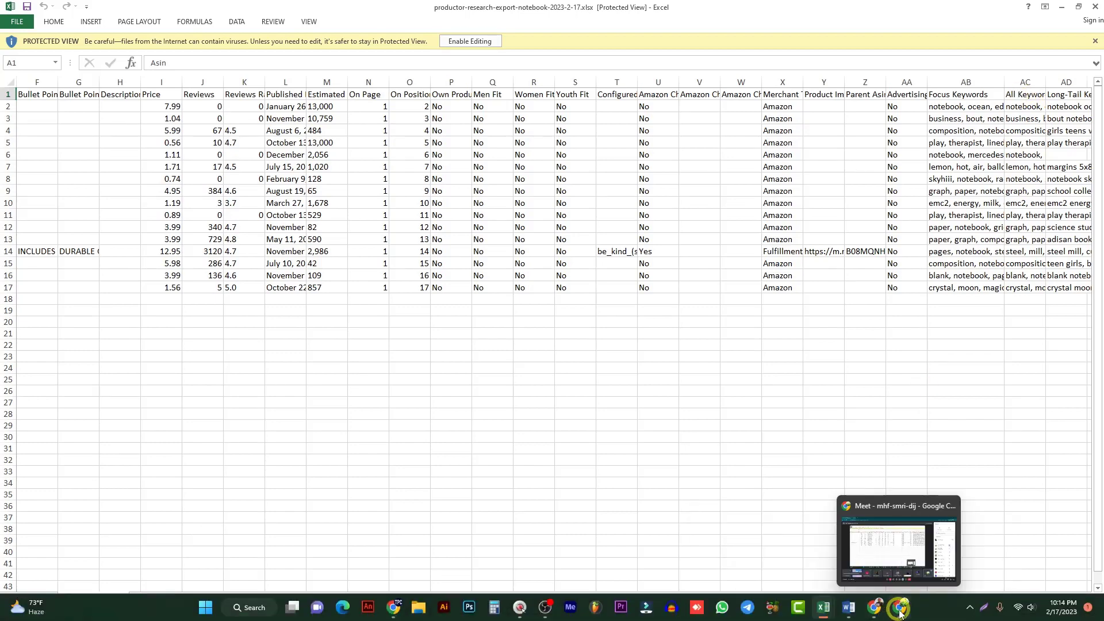
{"action": "left_click", "coordinate": [898, 546]}
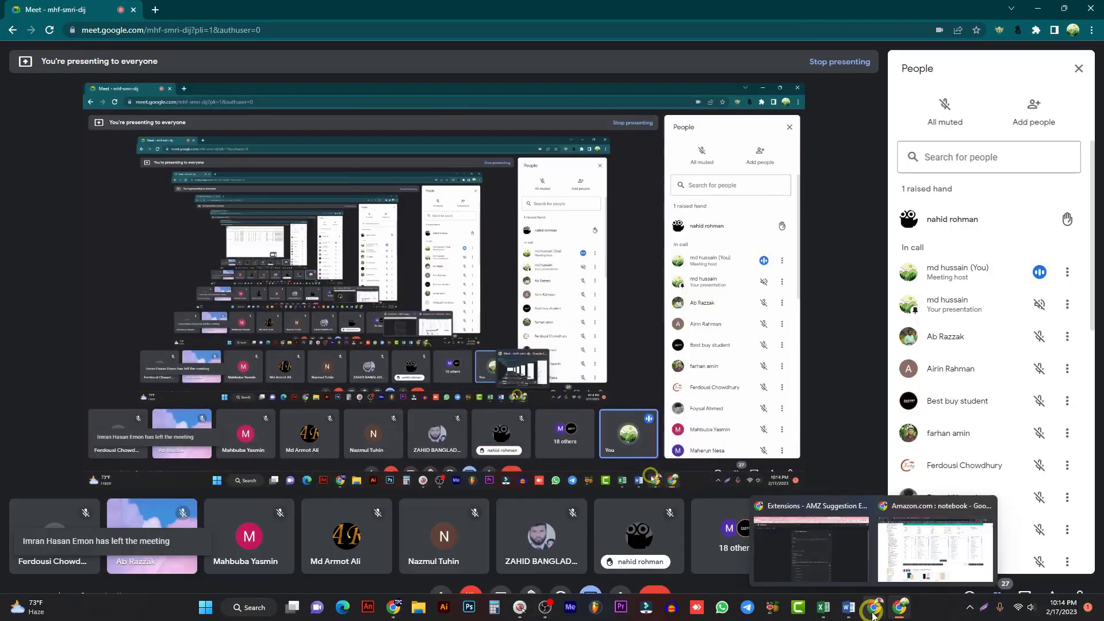
{"action": "left_click", "coordinate": [920, 531]}
{"action": "scroll", "coordinate": [584, 299], "scroll_direction": "up", "scroll_amount": 2}
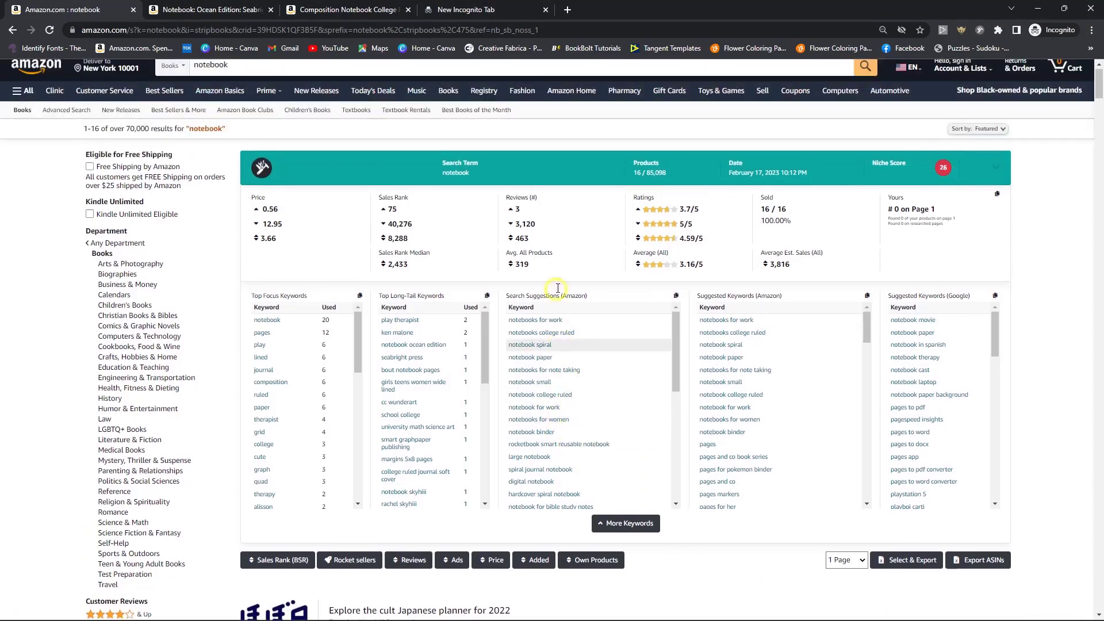
{"action": "scroll", "coordinate": [560, 322], "scroll_direction": "down", "scroll_amount": 1}
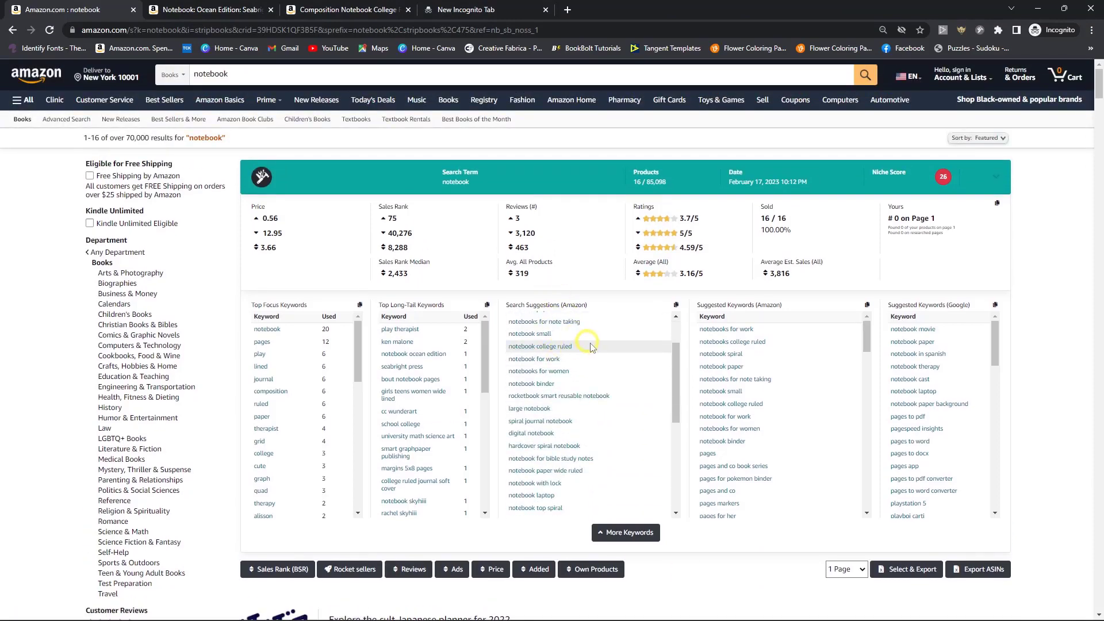
{"action": "scroll", "coordinate": [587, 347], "scroll_direction": "down", "scroll_amount": 3}
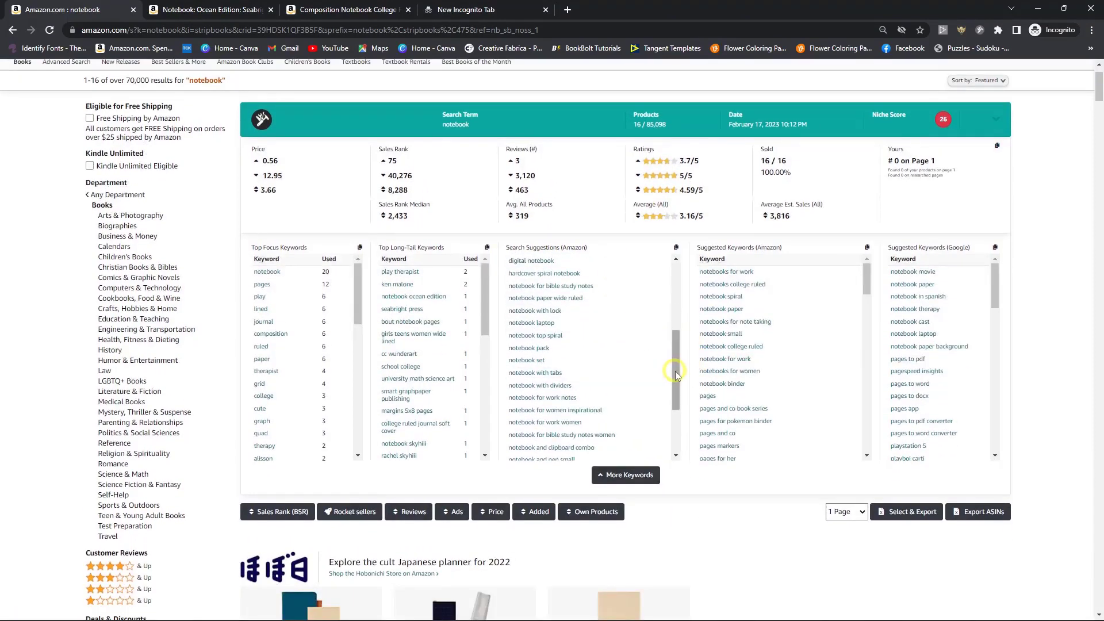
{"action": "left_click_drag", "start_coordinate": [676, 370], "coordinate": [676, 270]}
{"action": "left_click", "coordinate": [676, 248]}
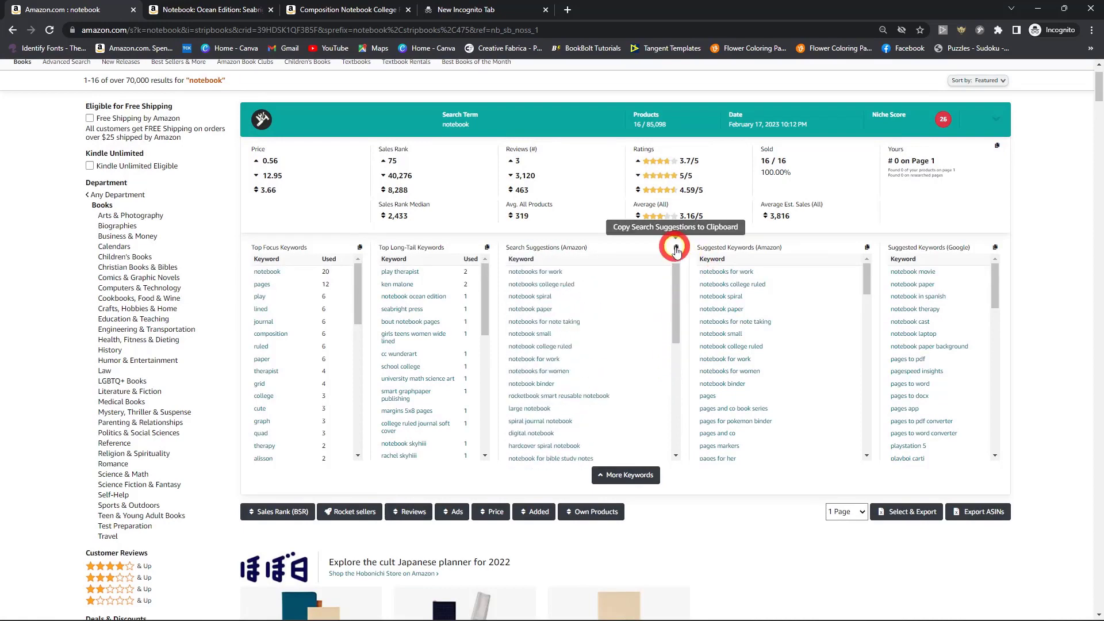
Step: Switch to the Book1 workbook in Excel and paste the copied search suggestions into cell A2
{"action": "mouse_move", "coordinate": [739, 611]}
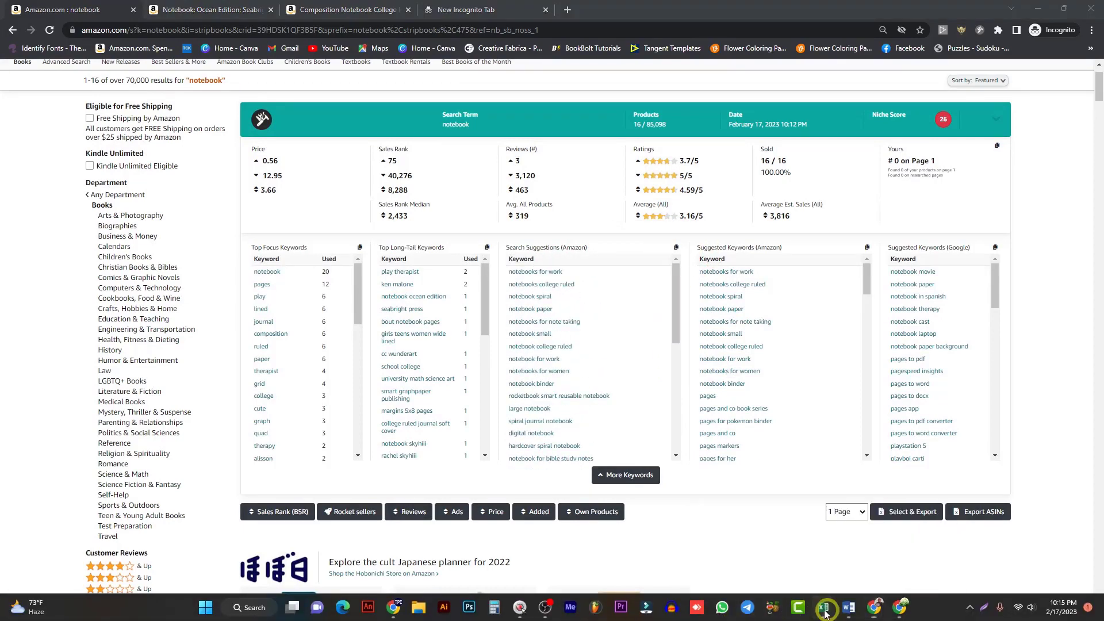
{"action": "mouse_move", "coordinate": [828, 612]}
{"action": "left_click", "coordinate": [722, 543]}
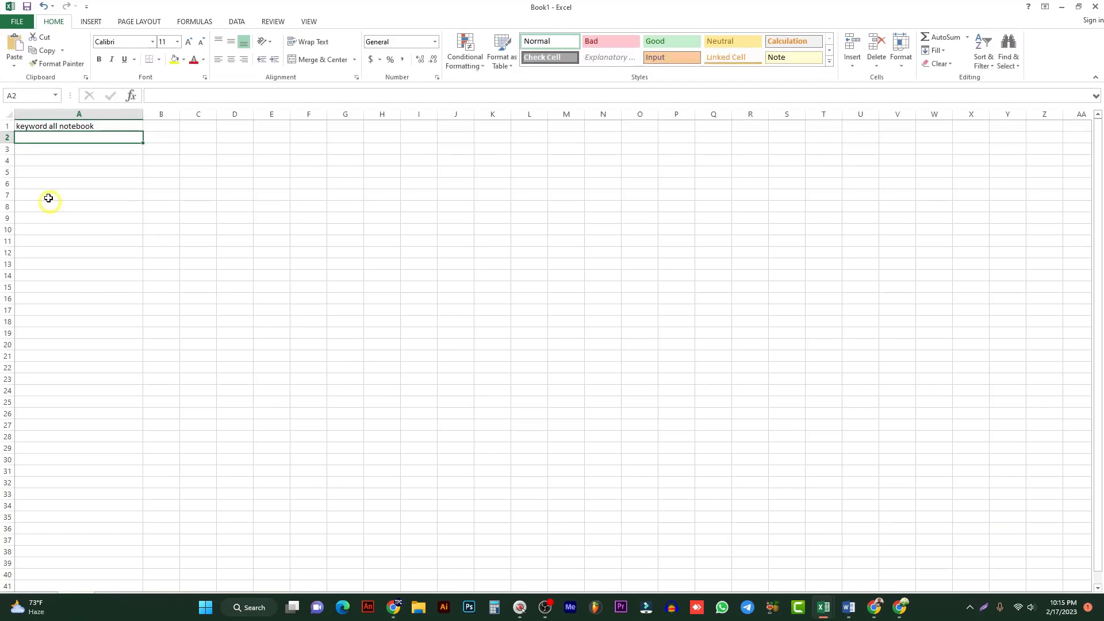
{"action": "right_click", "coordinate": [54, 139]}
{"action": "left_click", "coordinate": [74, 189]}
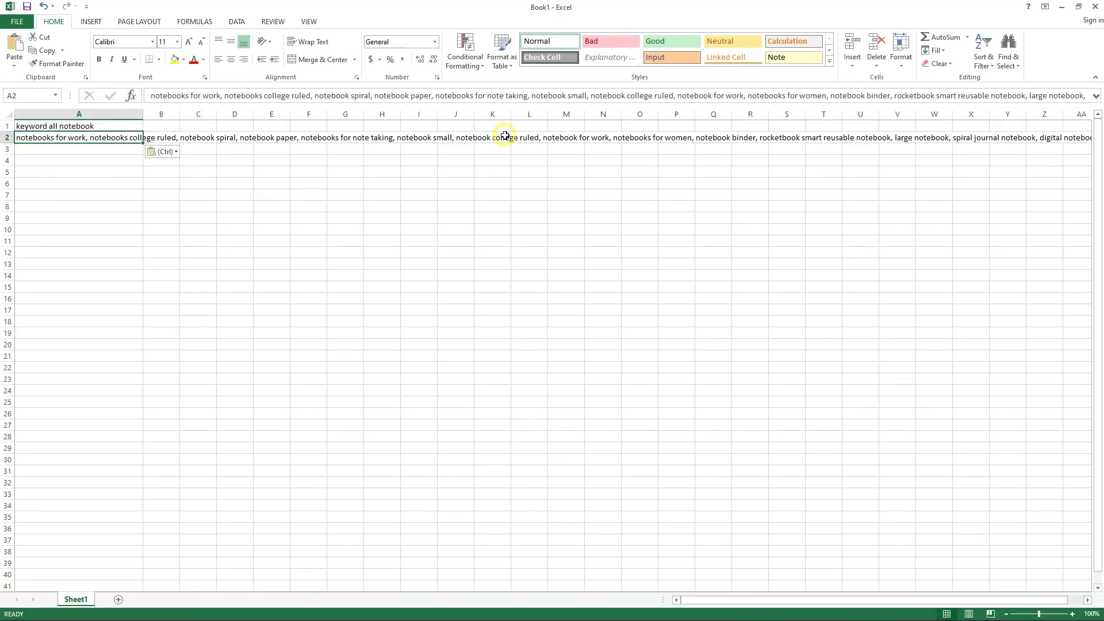
{"action": "left_click", "coordinate": [106, 138]}
Step: Return to the Amazon "notebook" results in Chrome and look over the keyword lists and the first listings
{"action": "left_click", "coordinate": [1061, 6]}
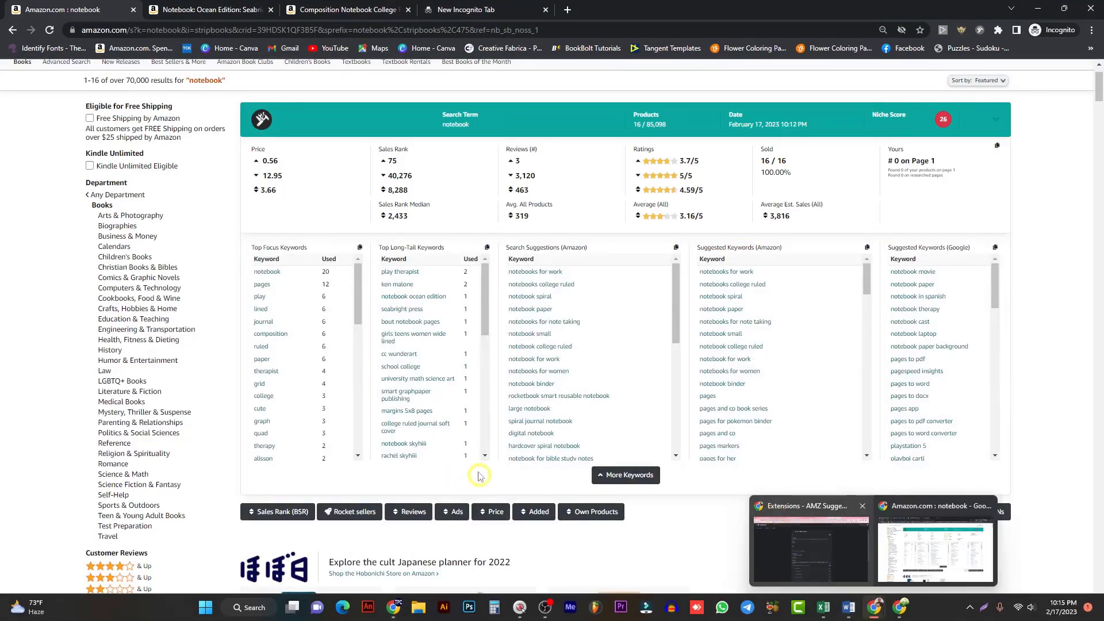
{"action": "scroll", "coordinate": [624, 318], "scroll_direction": "down", "scroll_amount": 1}
{"action": "scroll", "coordinate": [624, 318], "scroll_direction": "down", "scroll_amount": 2}
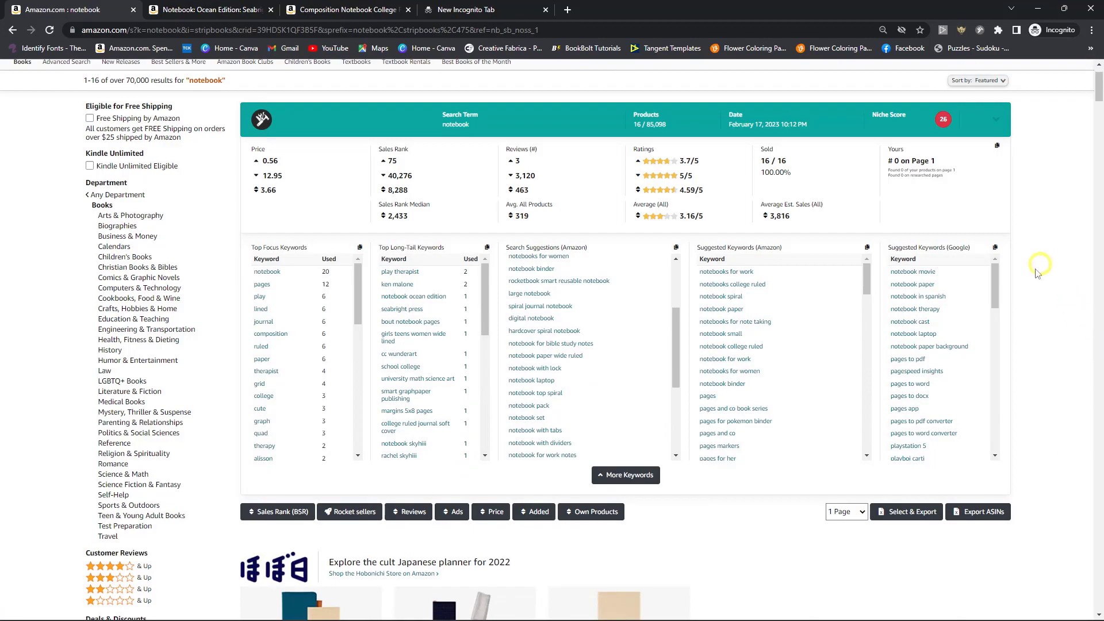
{"action": "scroll", "coordinate": [1072, 155], "scroll_direction": "down", "scroll_amount": 1}
{"action": "scroll", "coordinate": [1098, 100], "scroll_direction": "down", "scroll_amount": 3}
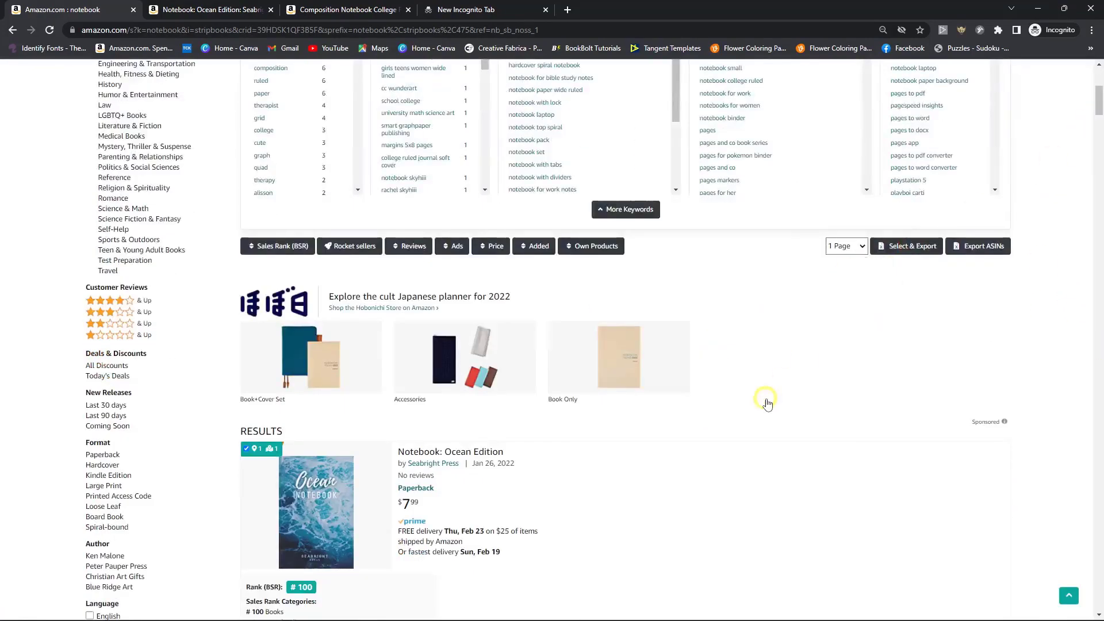
{"action": "scroll", "coordinate": [747, 424], "scroll_direction": "down", "scroll_amount": 3}
{"action": "scroll", "coordinate": [546, 406], "scroll_direction": "up", "scroll_amount": 7}
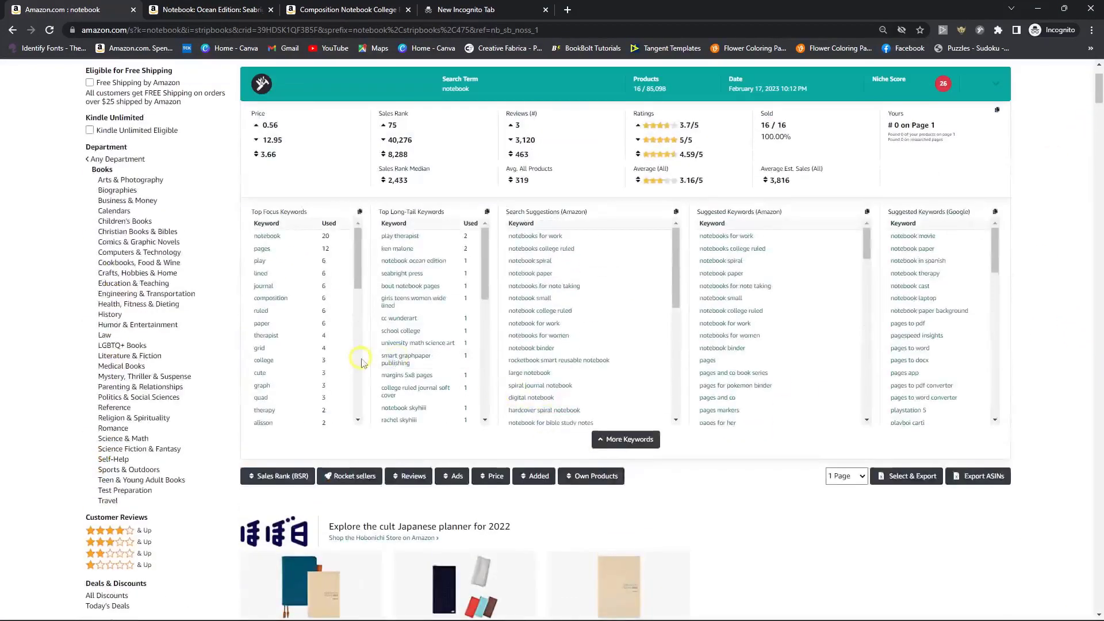
{"action": "scroll", "coordinate": [363, 357], "scroll_direction": "up", "scroll_amount": 2}
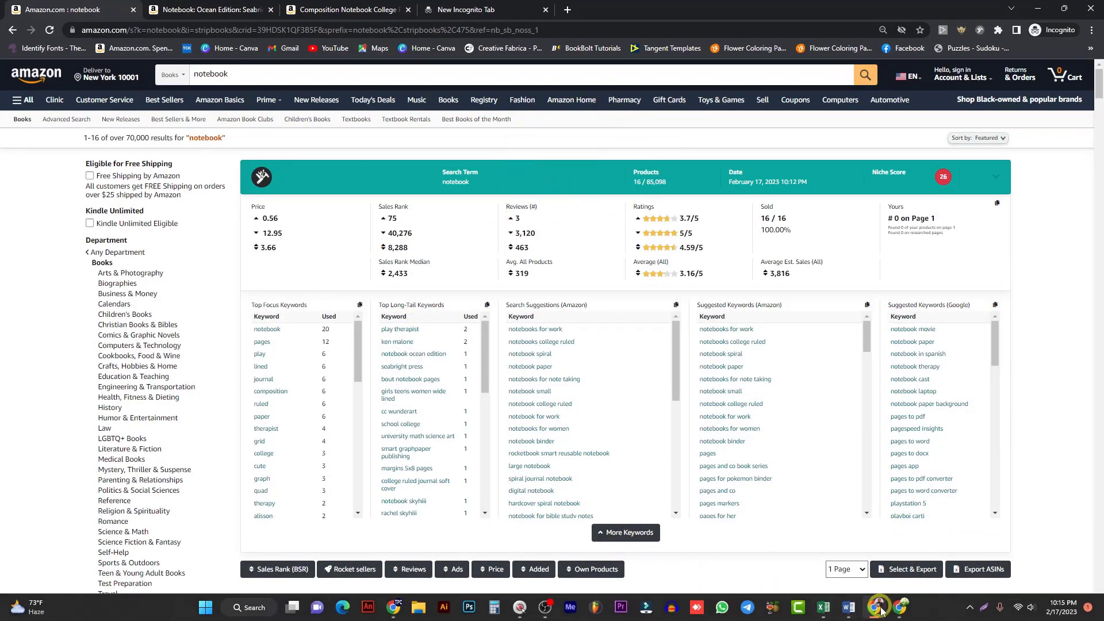
Step: In the other Chrome window, search Google for keywordtool.io in a new tab and open the Keyword Tool site
{"action": "mouse_move", "coordinate": [874, 607]}
{"action": "left_click", "coordinate": [841, 561]}
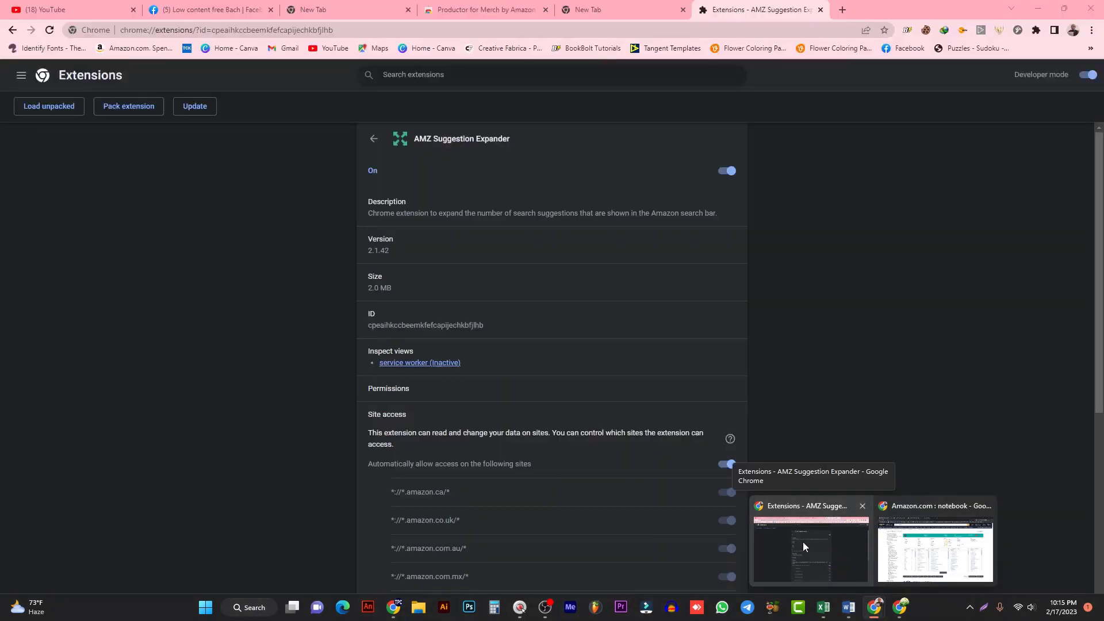
{"action": "left_click", "coordinate": [842, 10]}
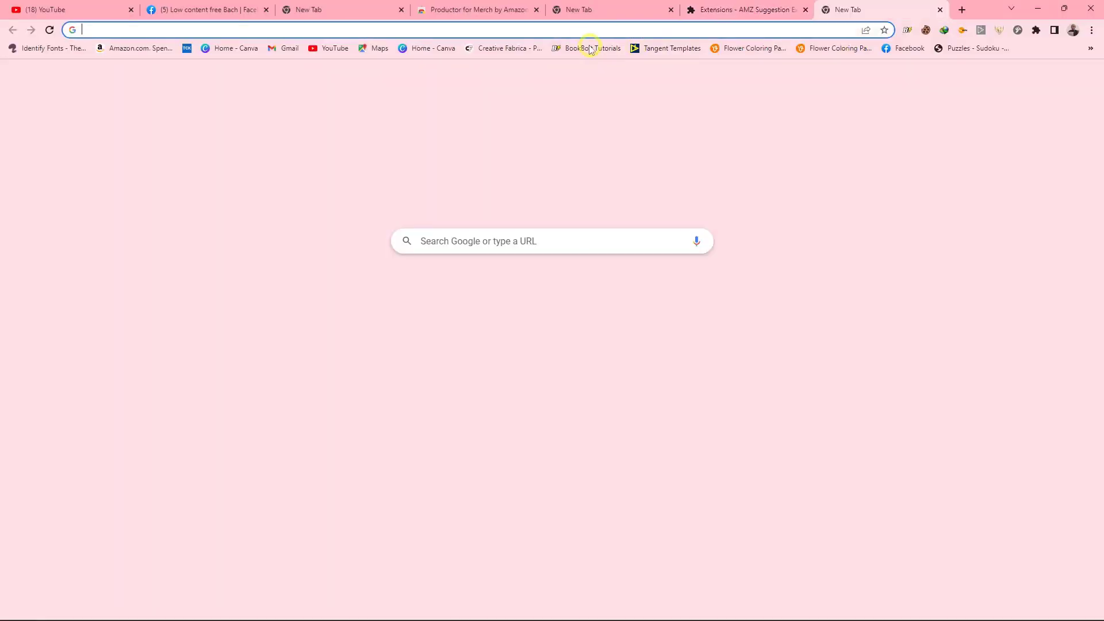
{"action": "left_click", "coordinate": [581, 31]}
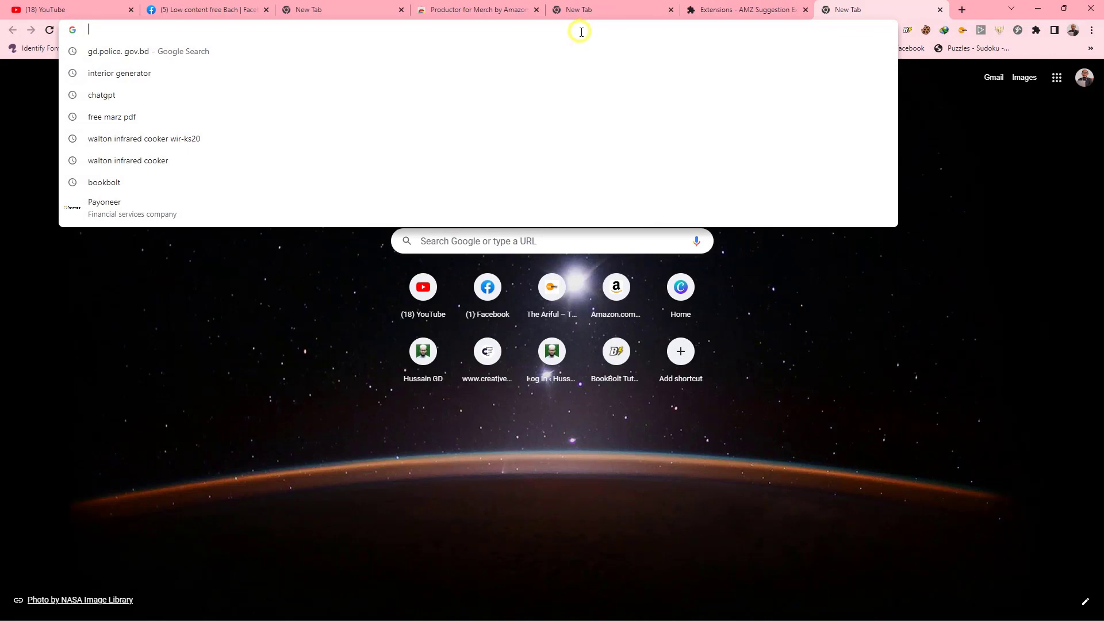
{"action": "type", "text": "key"}
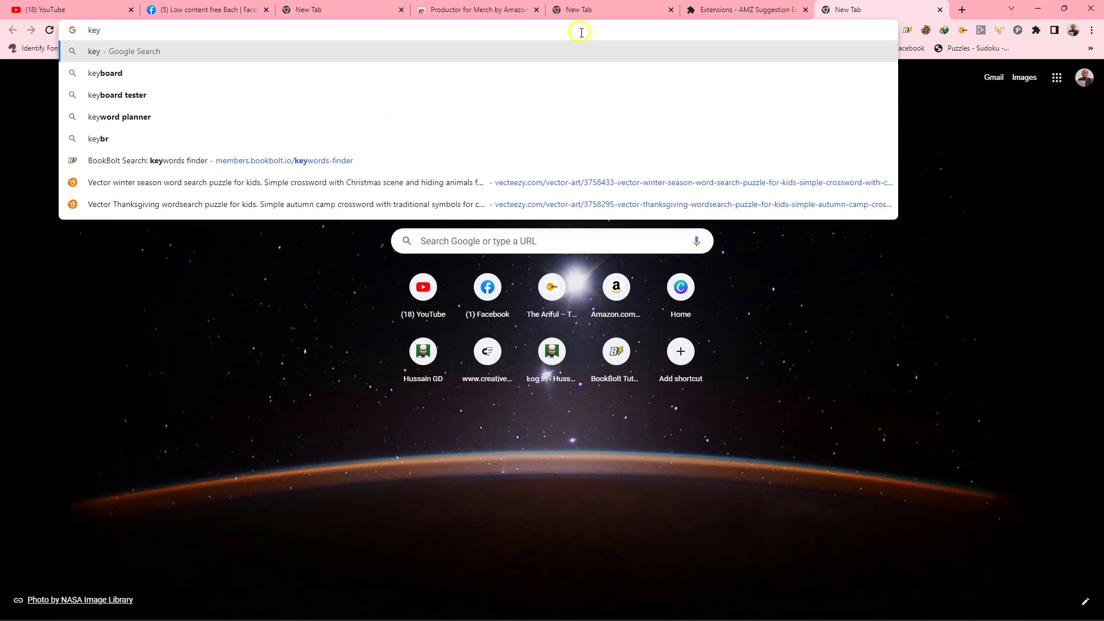
{"action": "type", "text": "word"}
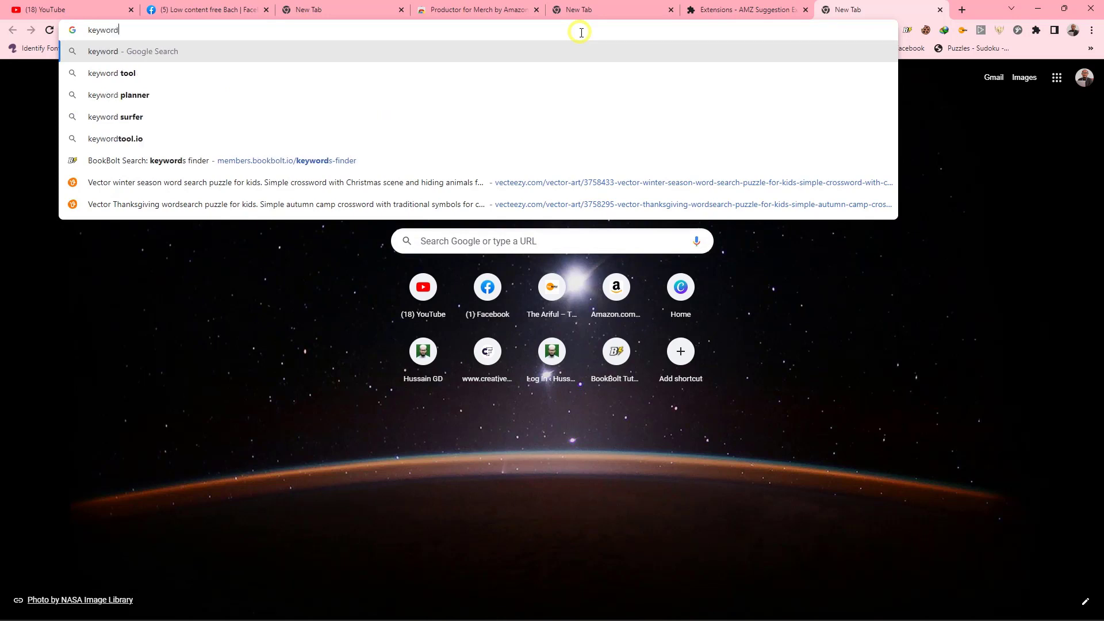
{"action": "type", "text": "tool.io"}
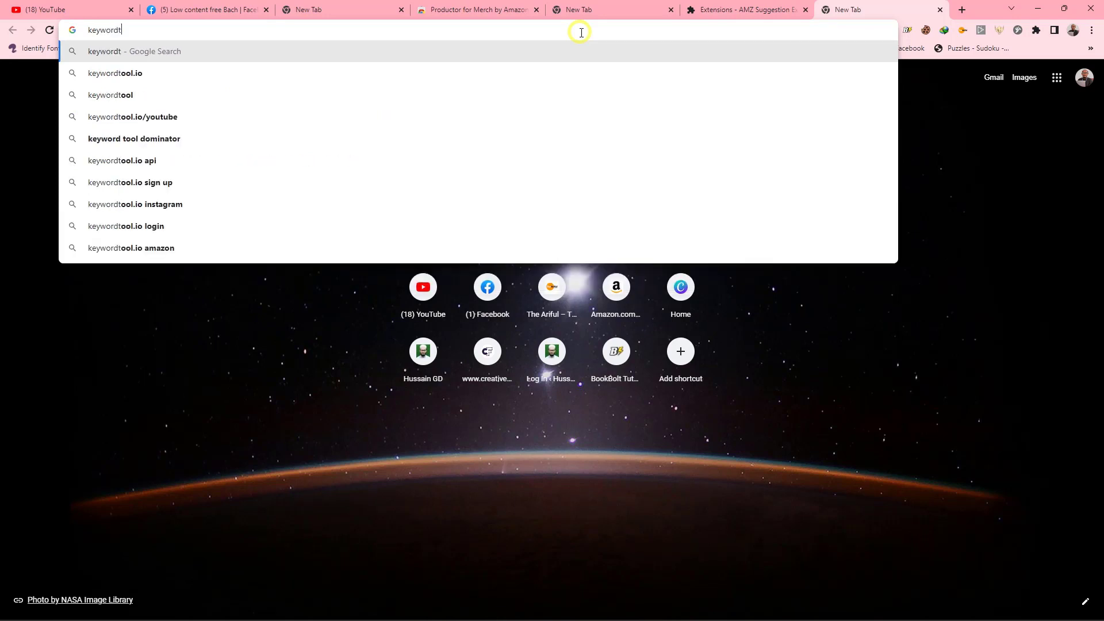
{"action": "left_click", "coordinate": [168, 74]}
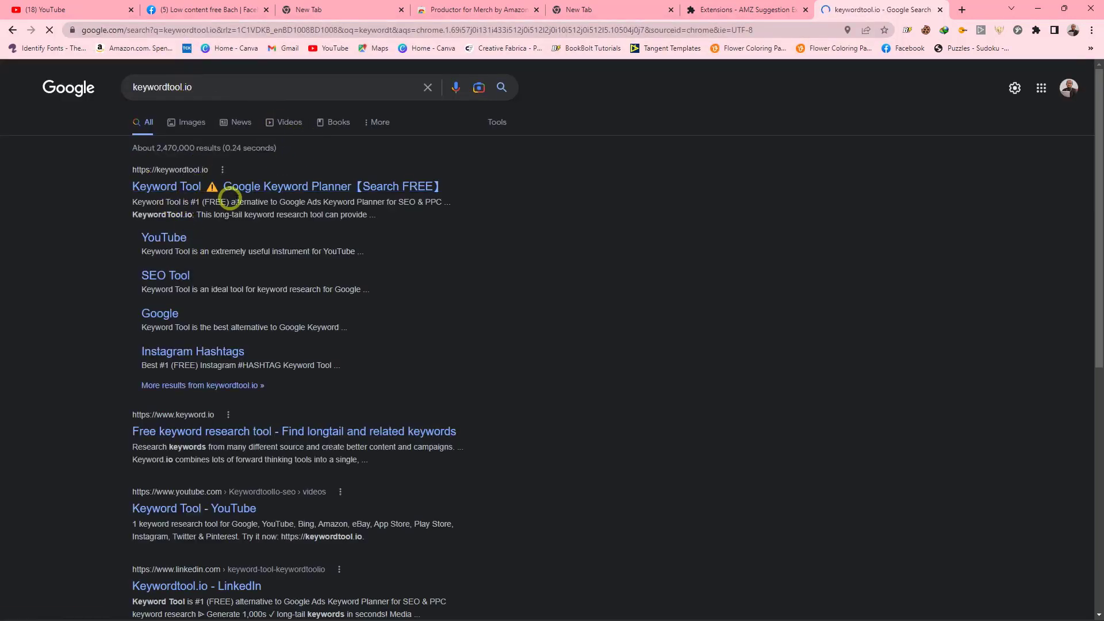
{"action": "left_click", "coordinate": [263, 195]}
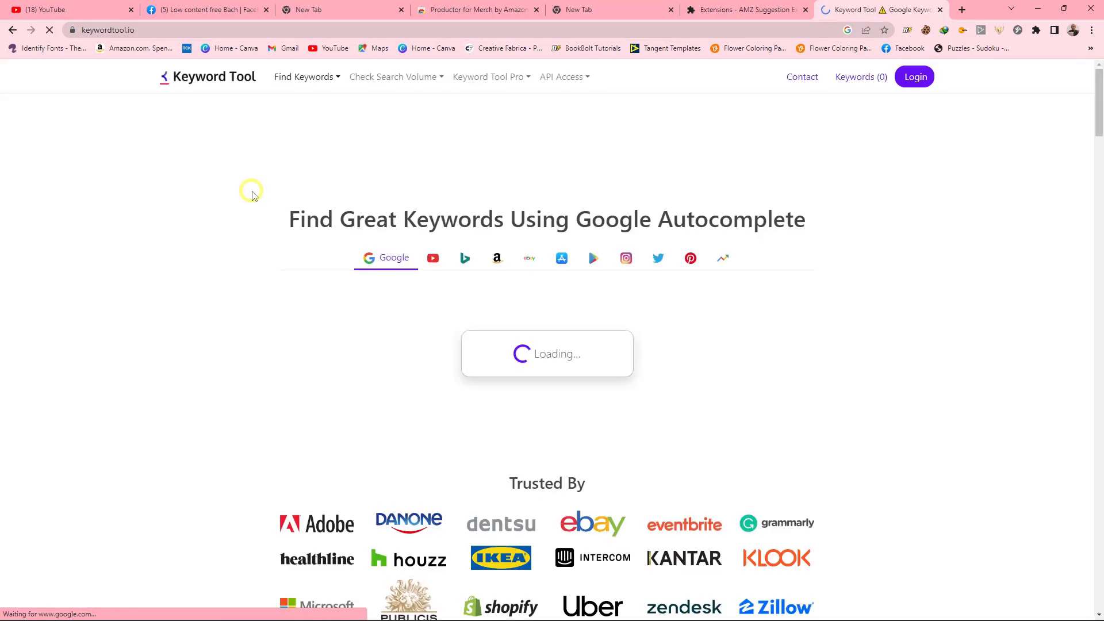
Step: Switch Keyword Tool to Amazon as the keyword source and set the category to Books
{"action": "scroll", "coordinate": [451, 319], "scroll_direction": "down", "scroll_amount": 2}
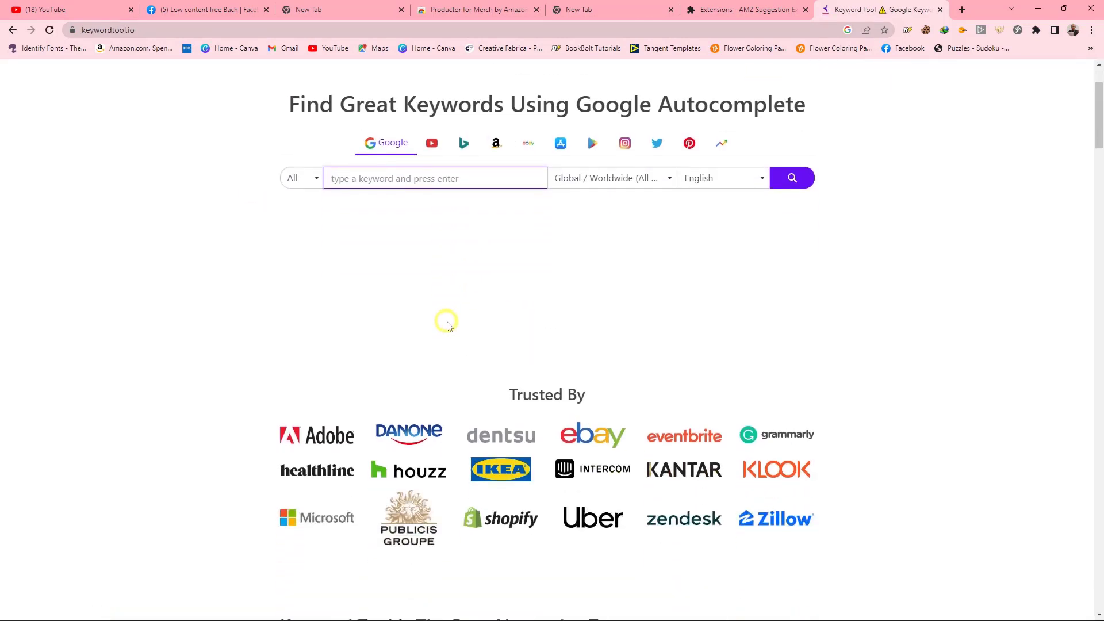
{"action": "scroll", "coordinate": [448, 318], "scroll_direction": "up", "scroll_amount": 1}
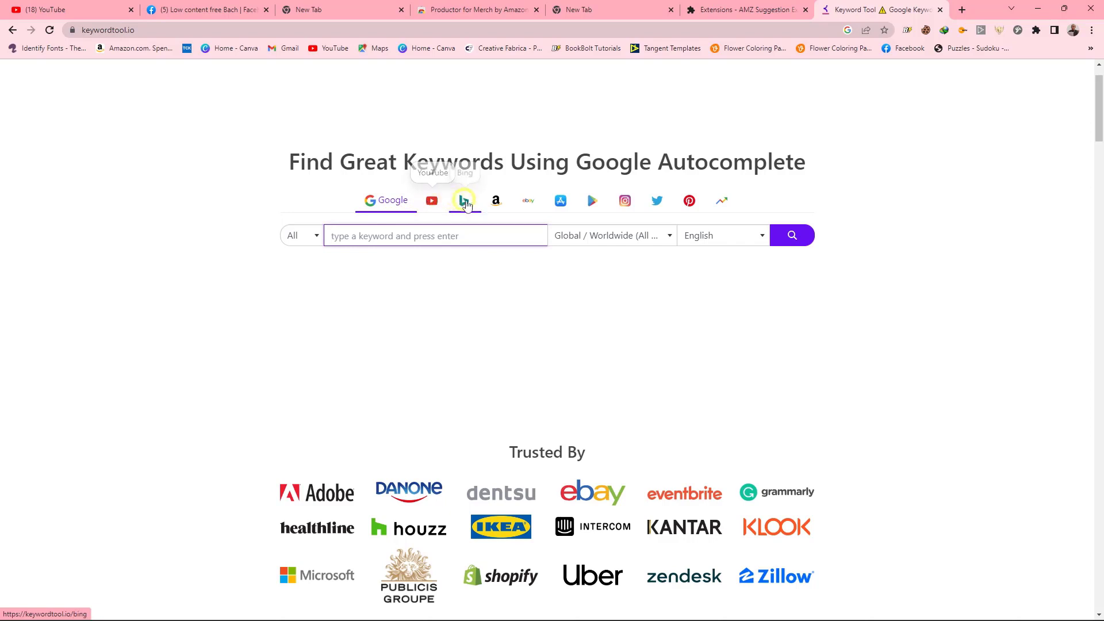
{"action": "left_click", "coordinate": [496, 202]}
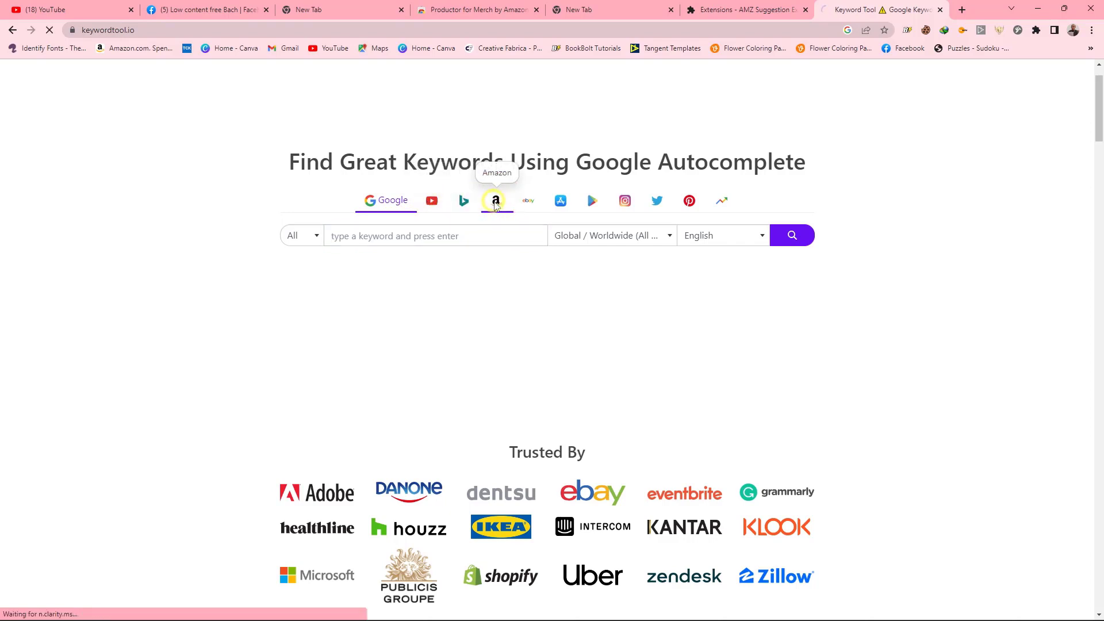
{"action": "scroll", "coordinate": [397, 317], "scroll_direction": "down", "scroll_amount": 1}
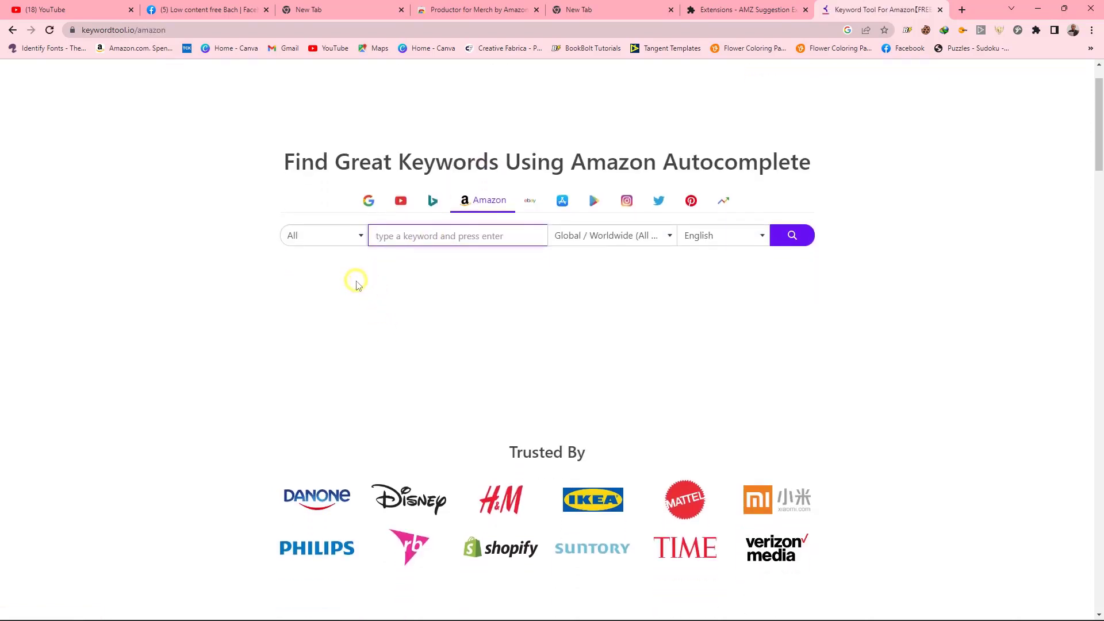
{"action": "left_click", "coordinate": [361, 237]}
{"action": "scroll", "coordinate": [374, 322], "scroll_direction": "down", "scroll_amount": 3}
{"action": "scroll", "coordinate": [374, 342], "scroll_direction": "down", "scroll_amount": 3}
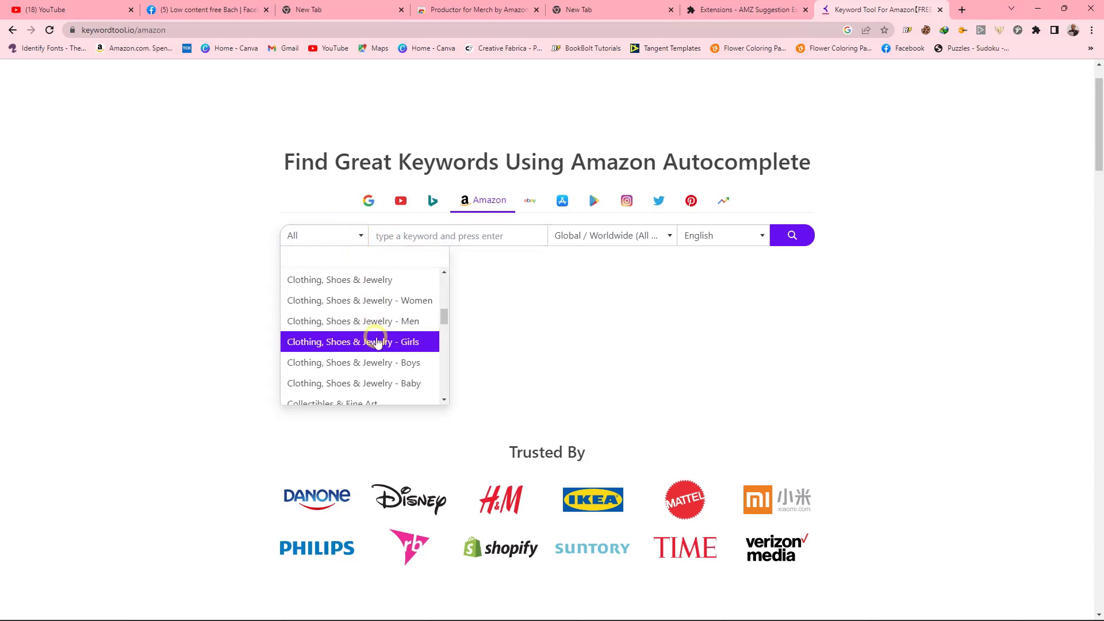
{"action": "scroll", "coordinate": [345, 334], "scroll_direction": "up", "scroll_amount": 3}
{"action": "left_click", "coordinate": [314, 332]}
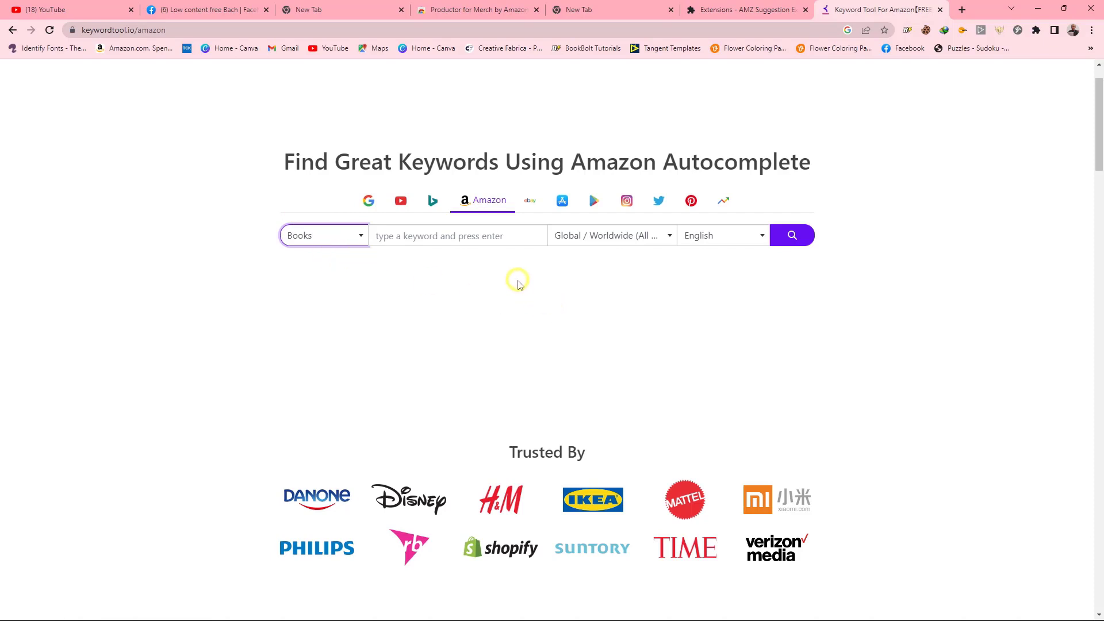
Step: Search the Amazon Books keyword suggestions for "notebook"
{"action": "left_click", "coordinate": [482, 242]}
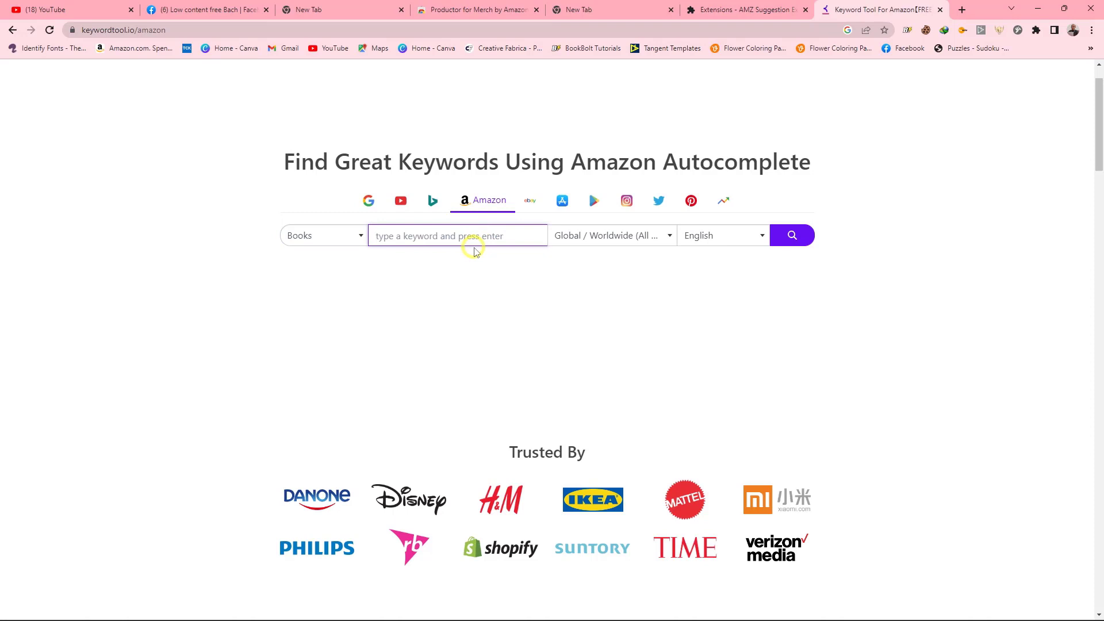
{"action": "type", "text": "notebook"}
{"action": "left_click", "coordinate": [804, 238]}
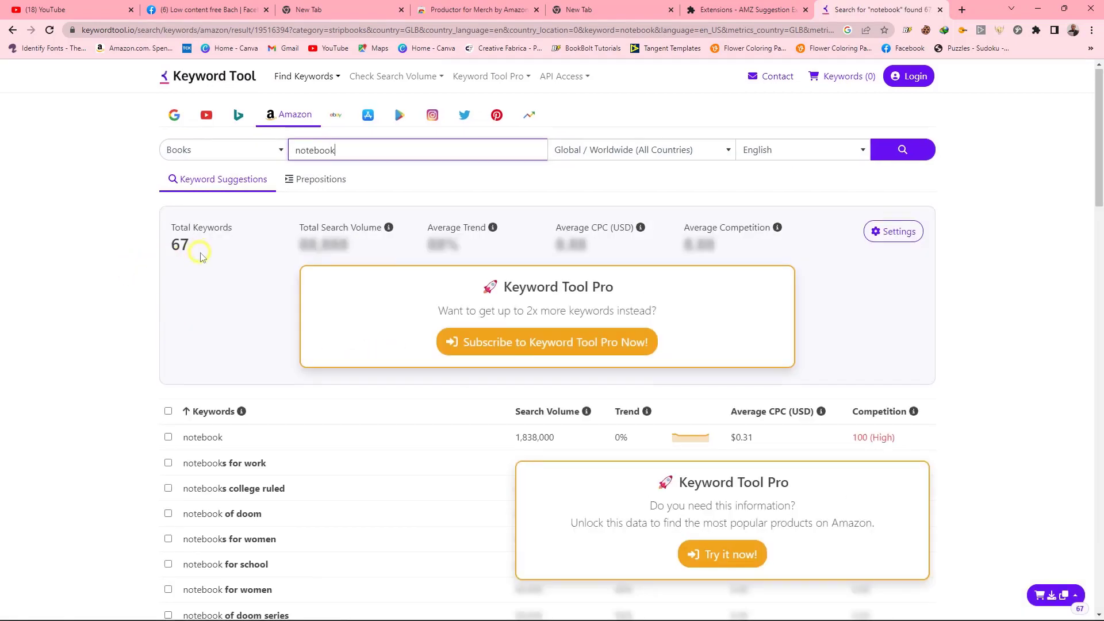
Step: Examine the total keyword count, the metrics columns and the full list of "notebook" keyword suggestions
{"action": "scroll", "coordinate": [173, 225], "scroll_direction": "down", "scroll_amount": 1}
{"action": "double_click", "coordinate": [172, 188]}
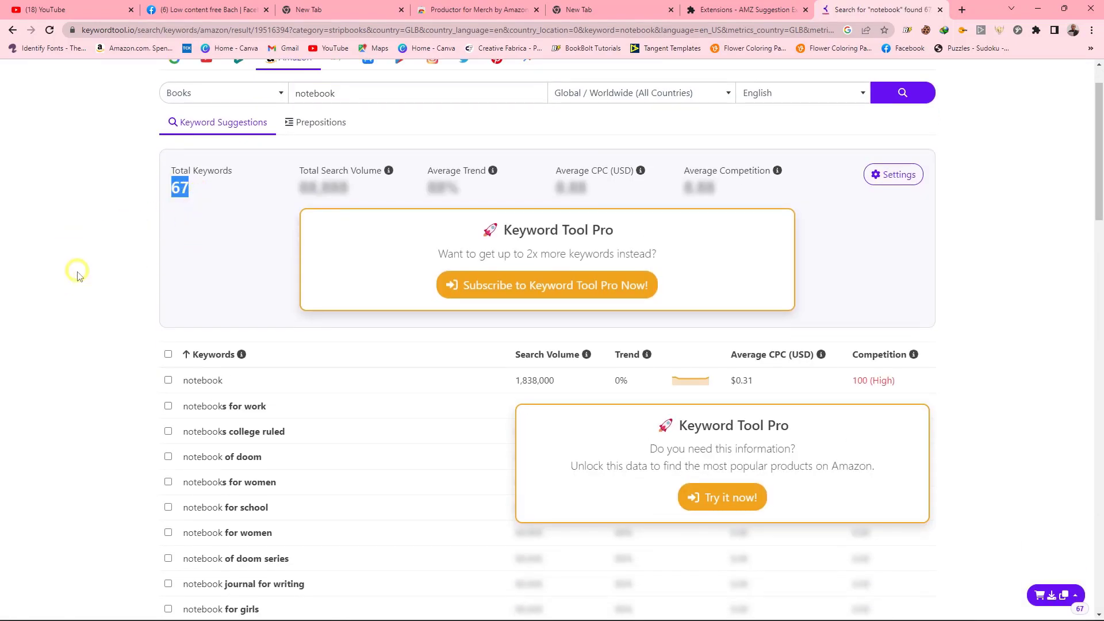
{"action": "left_click", "coordinate": [98, 285]}
{"action": "scroll", "coordinate": [547, 378], "scroll_direction": "down", "scroll_amount": 4}
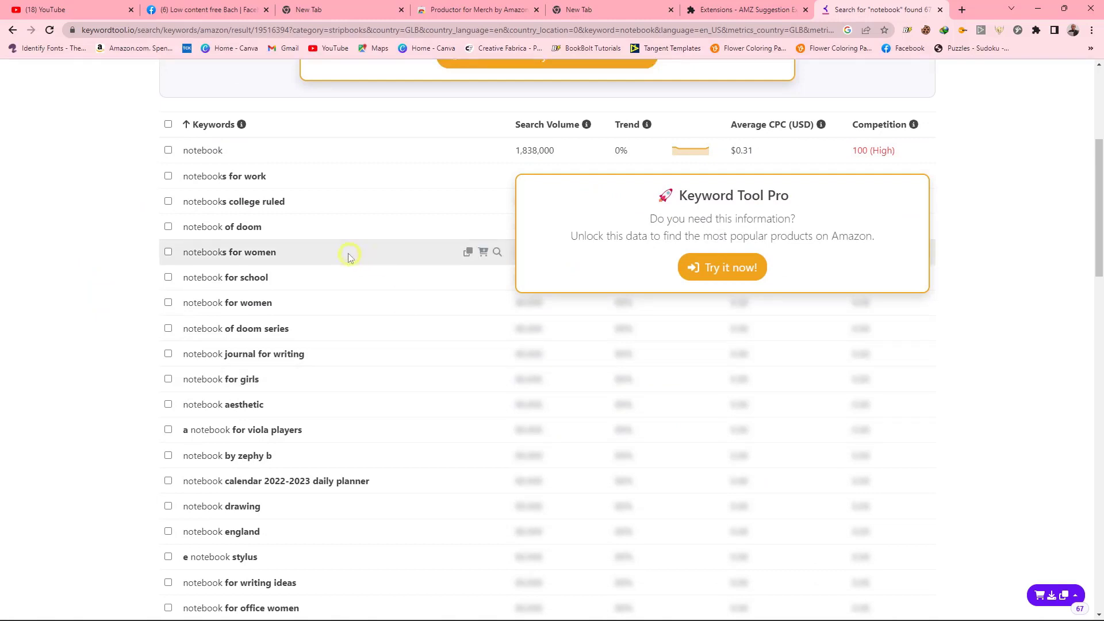
{"action": "scroll", "coordinate": [276, 358], "scroll_direction": "down", "scroll_amount": 2}
{"action": "scroll", "coordinate": [276, 359], "scroll_direction": "up", "scroll_amount": 4}
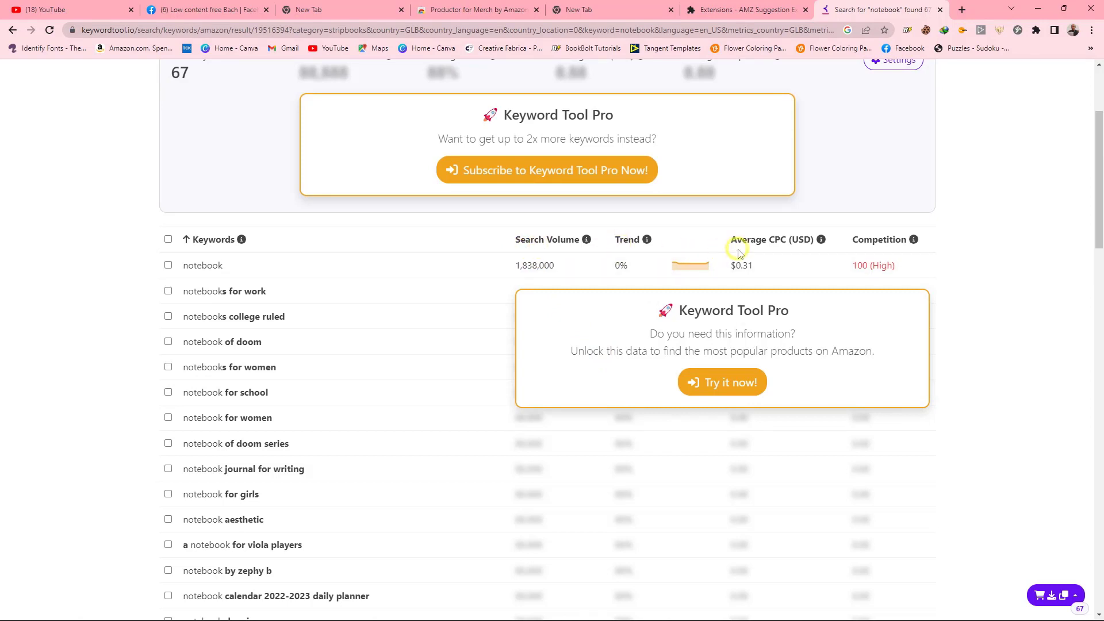
{"action": "scroll", "coordinate": [742, 270], "scroll_direction": "down", "scroll_amount": 1}
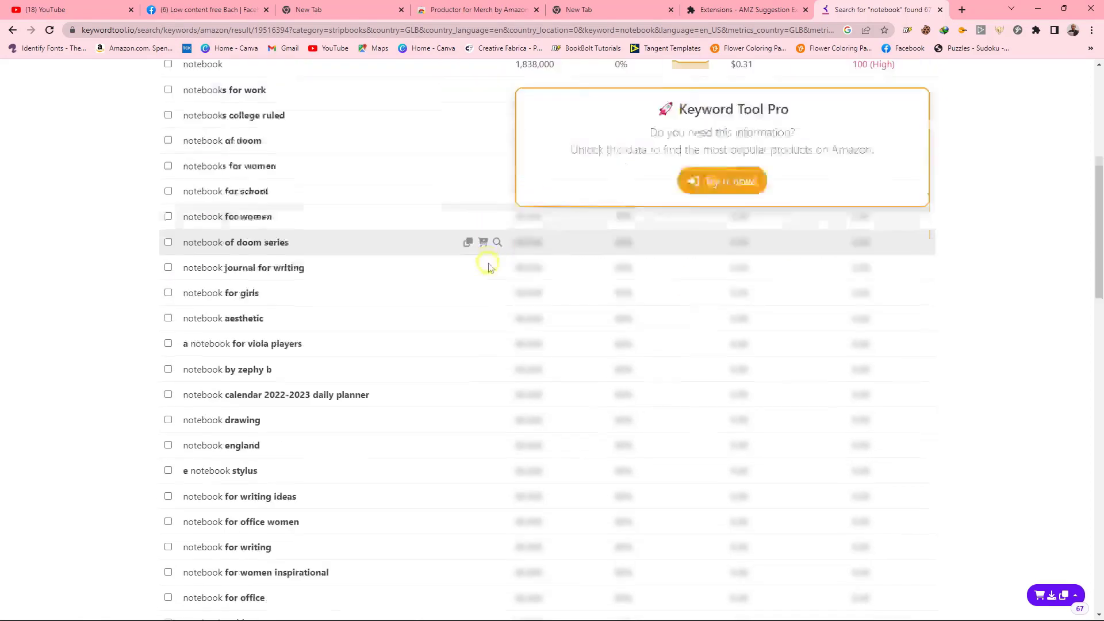
{"action": "scroll", "coordinate": [488, 264], "scroll_direction": "down", "scroll_amount": 15}
{"action": "scroll", "coordinate": [598, 372], "scroll_direction": "down", "scroll_amount": 12}
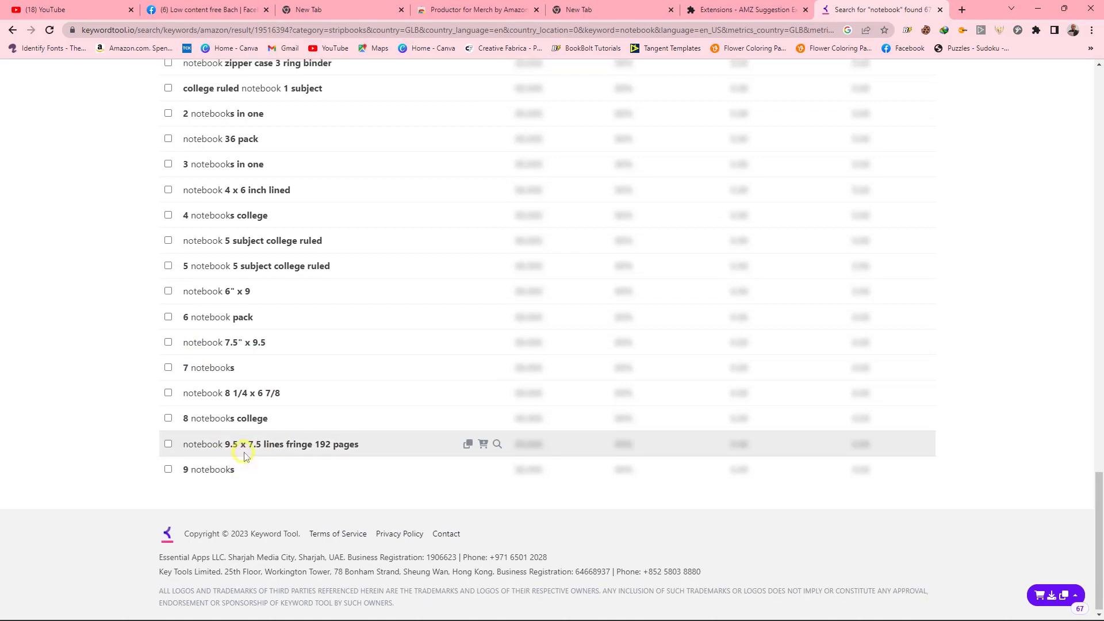
{"action": "scroll", "coordinate": [247, 453], "scroll_direction": "up", "scroll_amount": 15}
{"action": "scroll", "coordinate": [249, 449], "scroll_direction": "up", "scroll_amount": 10}
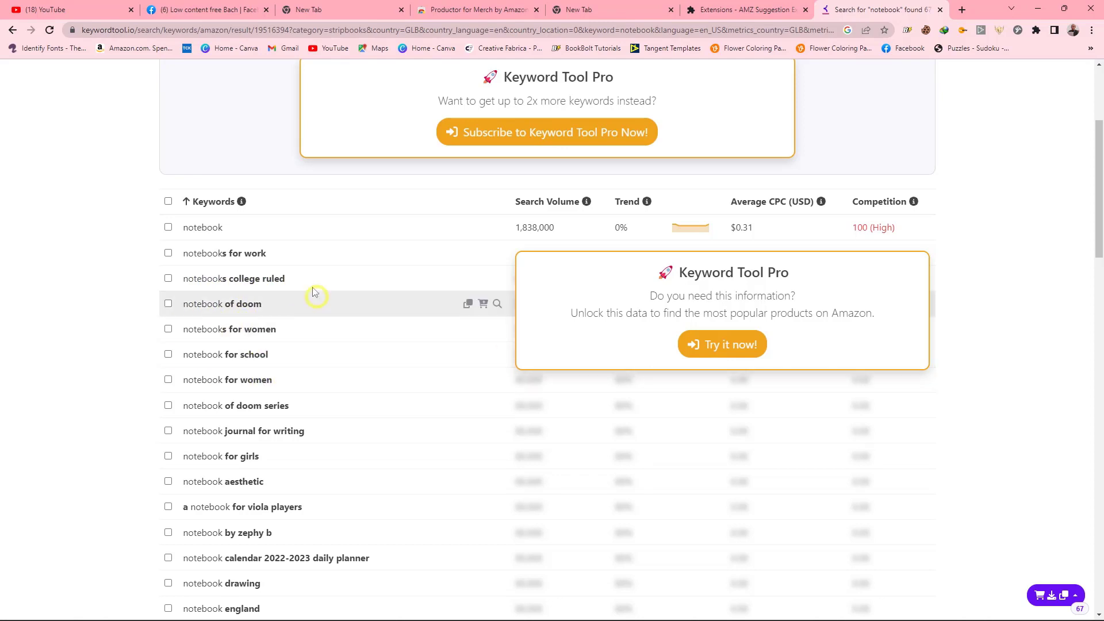
Step: Check the Productor for Merch by Amazon extension page, then return to the Keyword Tool results and look over the suggestions
{"action": "left_click", "coordinate": [508, 10]}
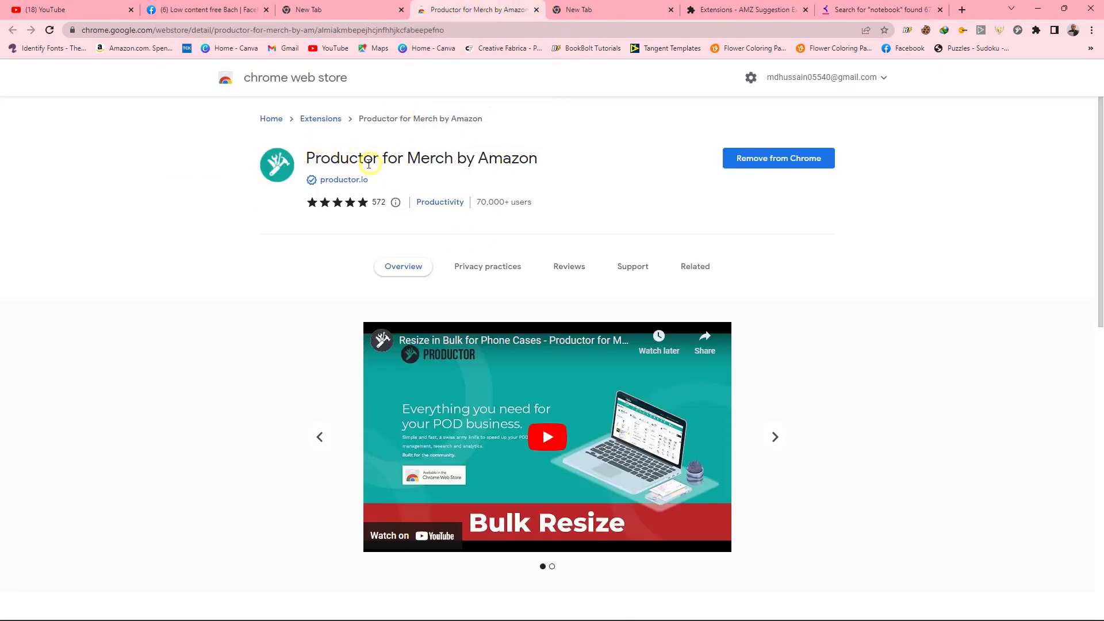
{"action": "left_click", "coordinate": [868, 6]}
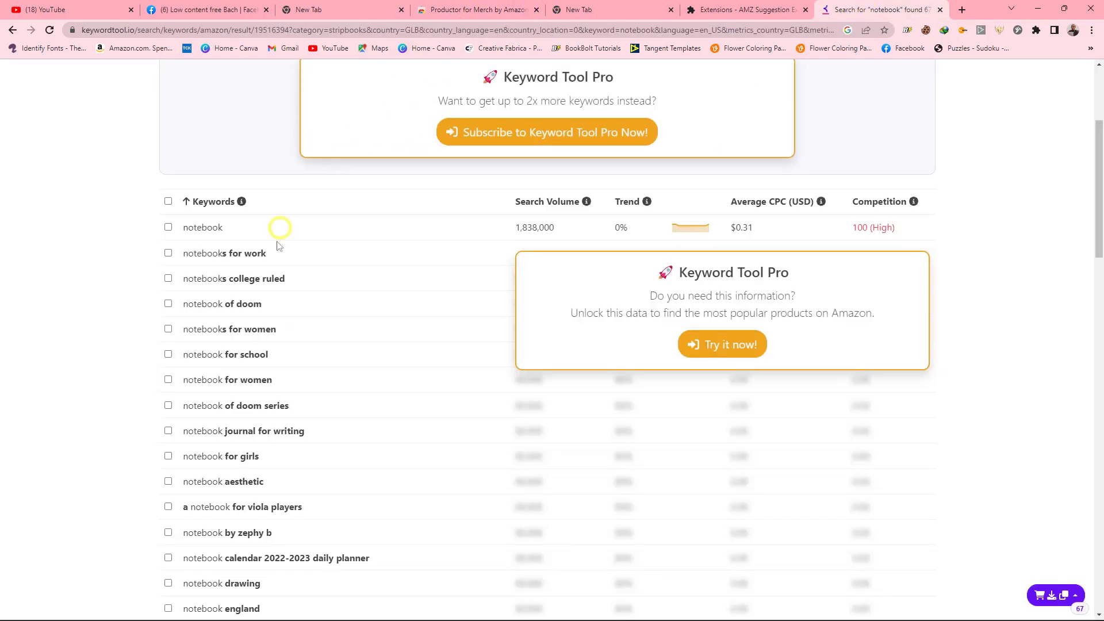
{"action": "scroll", "coordinate": [258, 313], "scroll_direction": "down", "scroll_amount": 5}
{"action": "scroll", "coordinate": [402, 259], "scroll_direction": "up", "scroll_amount": 5}
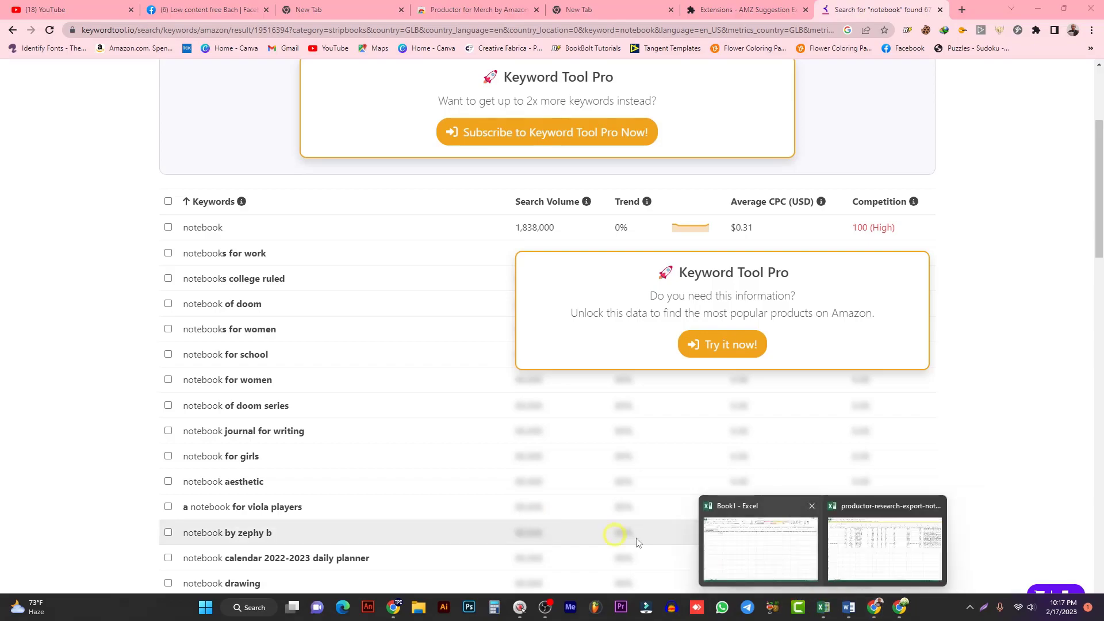
Step: Switch to the Book1 workbook in Excel and widen column A slightly
{"action": "left_click", "coordinate": [791, 546]}
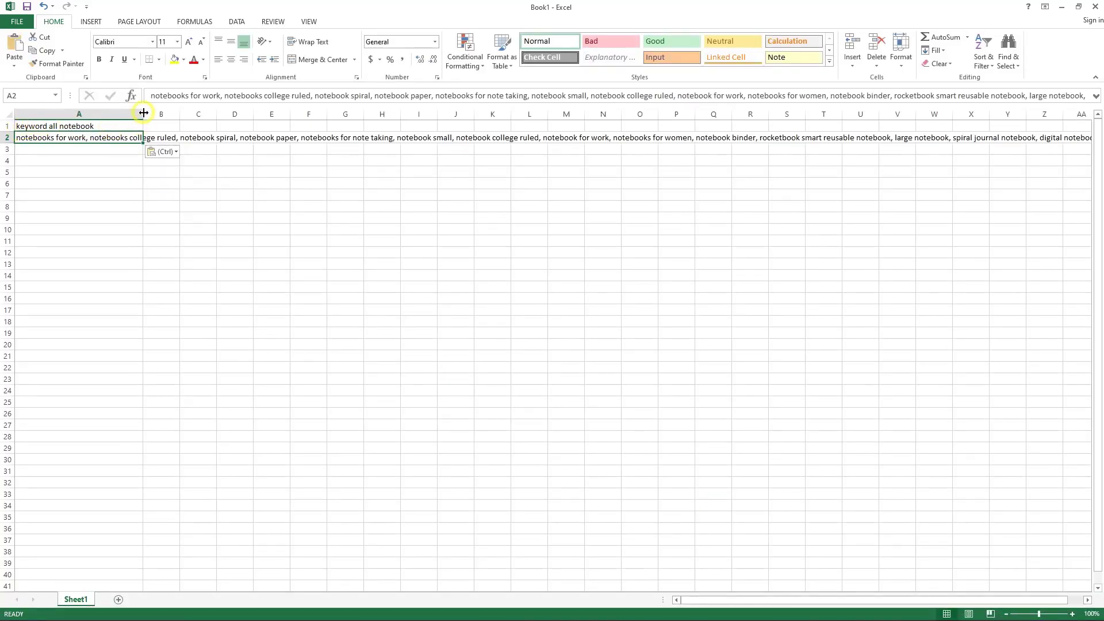
{"action": "left_click_drag", "start_coordinate": [143, 113], "coordinate": [161, 114]}
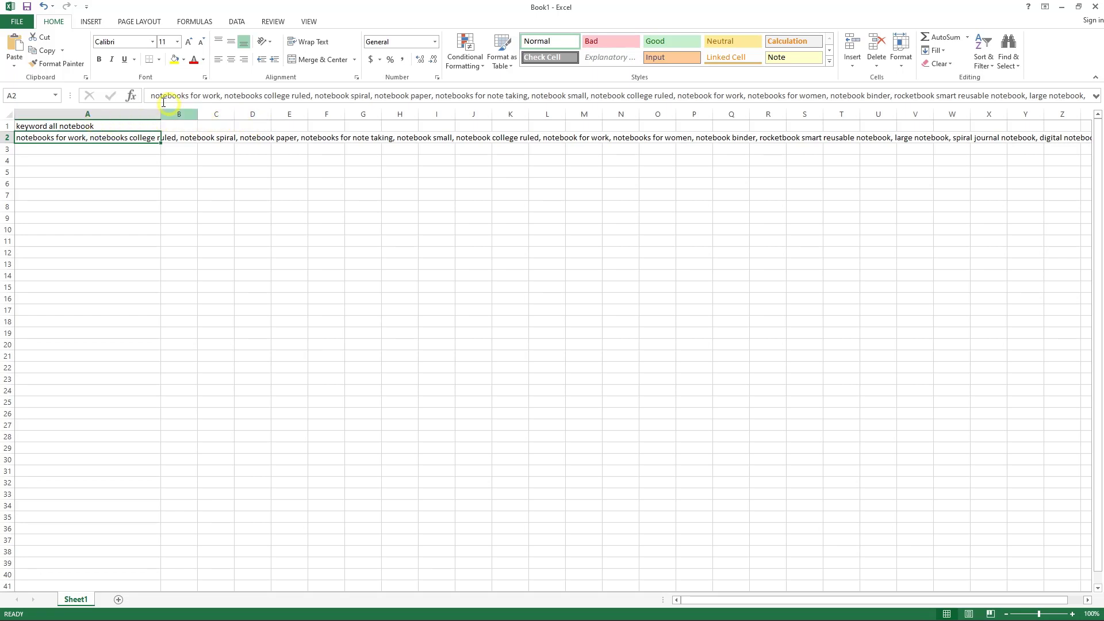
{"action": "scroll", "coordinate": [357, 320], "scroll_direction": "down", "scroll_amount": 2}
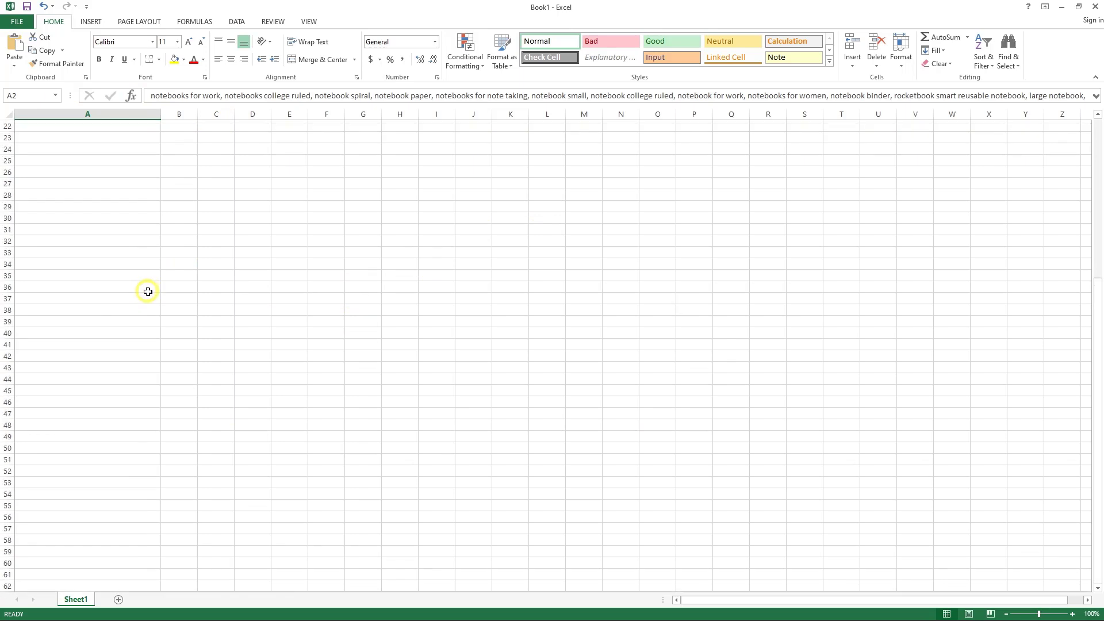
{"action": "scroll", "coordinate": [130, 322], "scroll_direction": "up", "scroll_amount": 2}
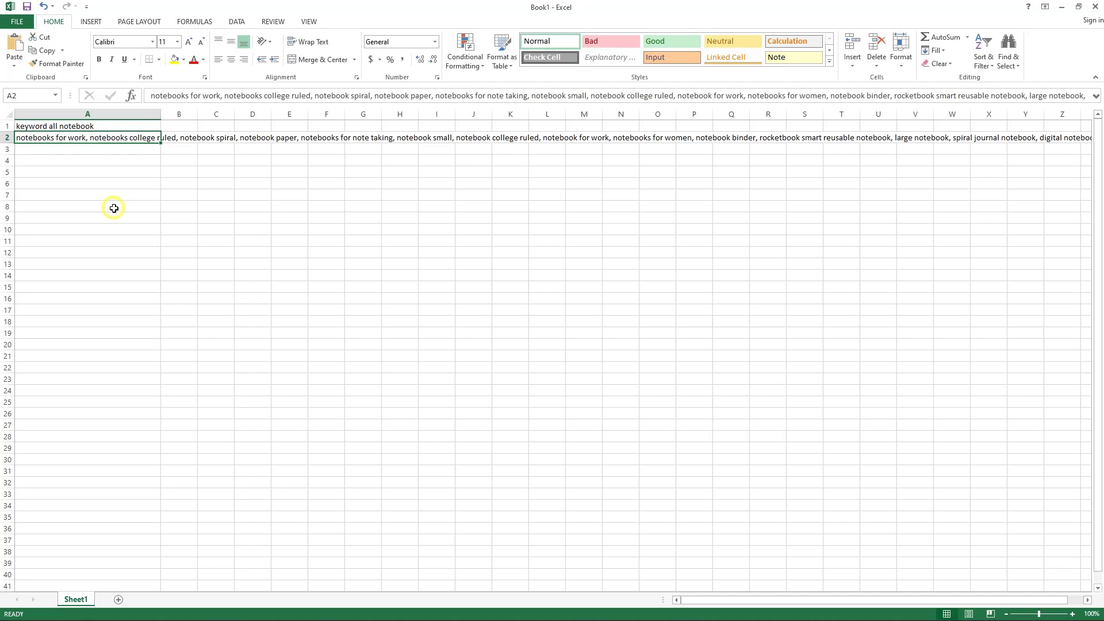
Step: Return to the Keyword Tool results in Chrome and export all "notebook" suggestions to an Excel file
{"action": "left_click", "coordinate": [1058, 8]}
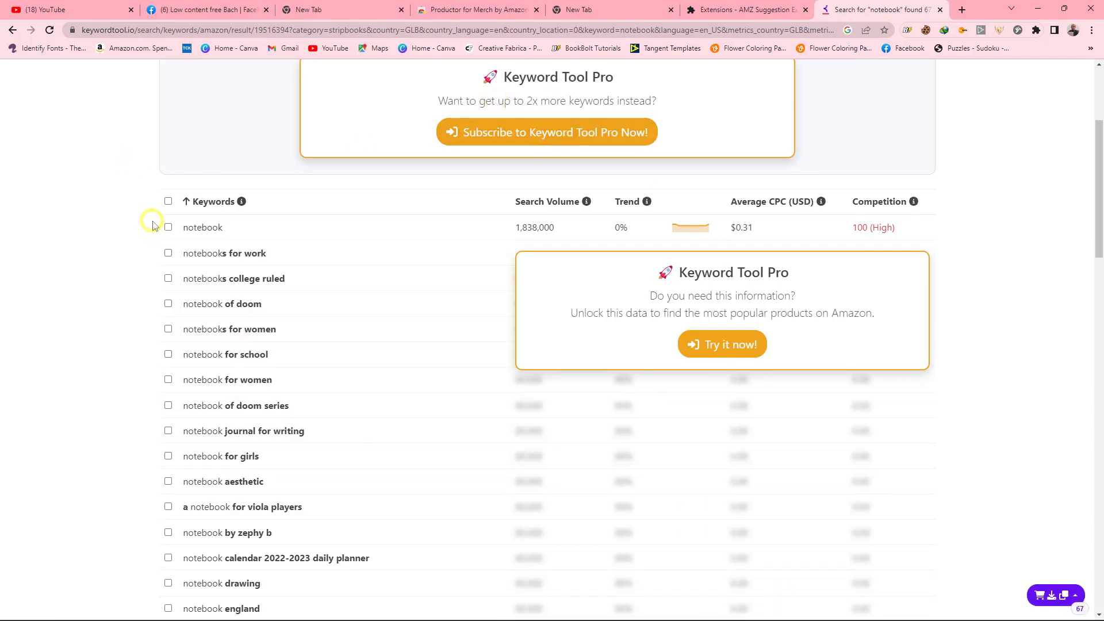
{"action": "scroll", "coordinate": [352, 345], "scroll_direction": "down", "scroll_amount": 7}
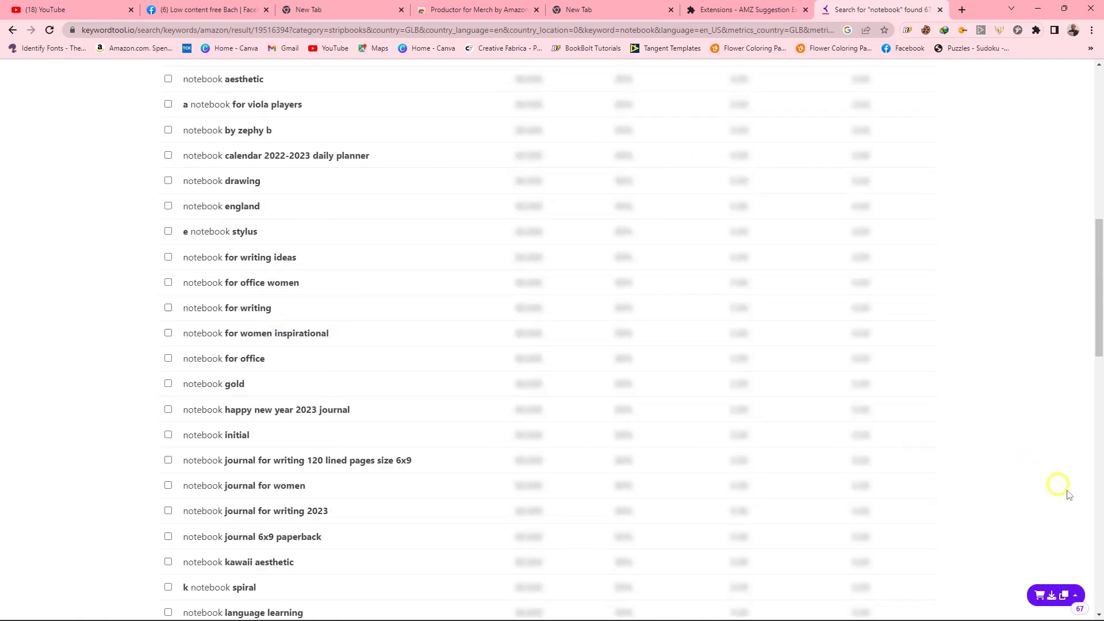
{"action": "left_click", "coordinate": [1053, 598]}
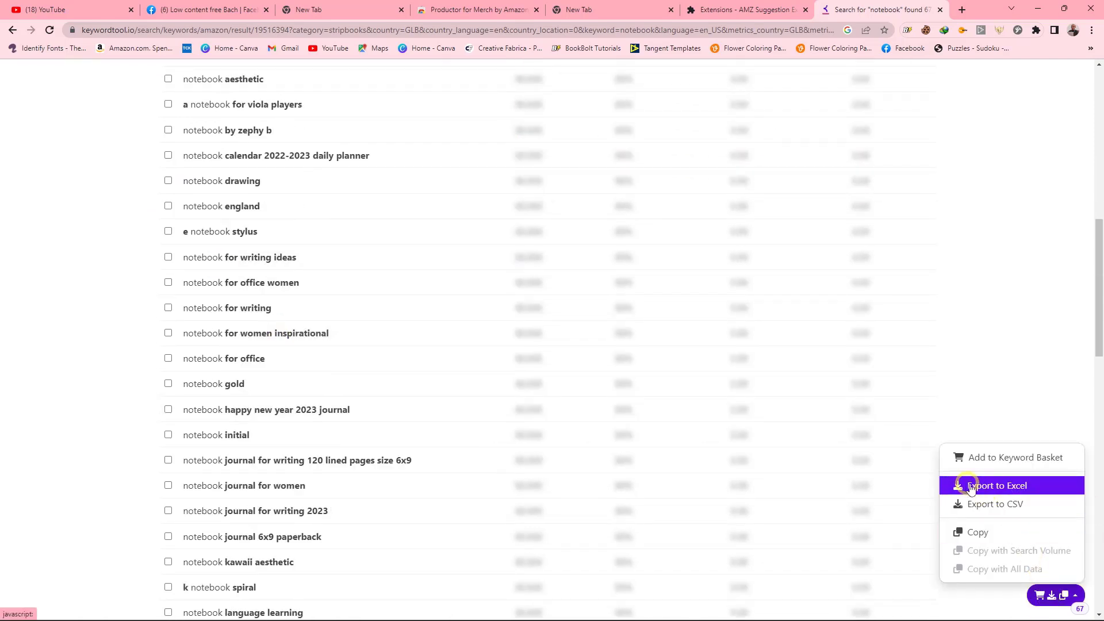
{"action": "left_click", "coordinate": [1008, 488]}
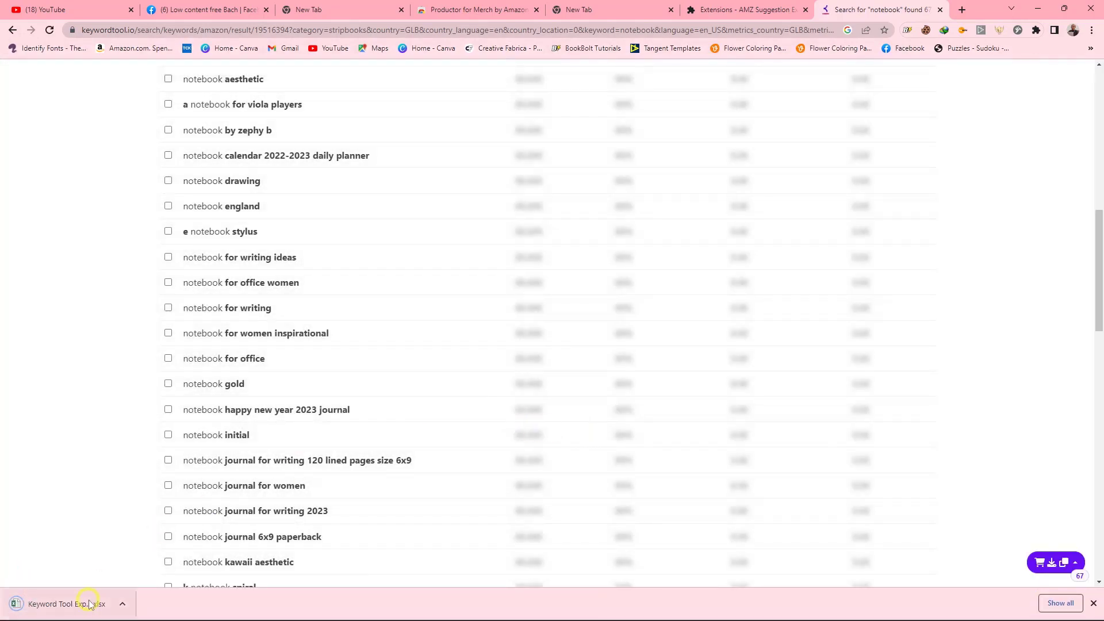
Step: Open the downloaded Keyword Tool export in Excel and select the first keyword in cell A2
{"action": "left_click", "coordinate": [122, 603]}
{"action": "left_click", "coordinate": [146, 523]}
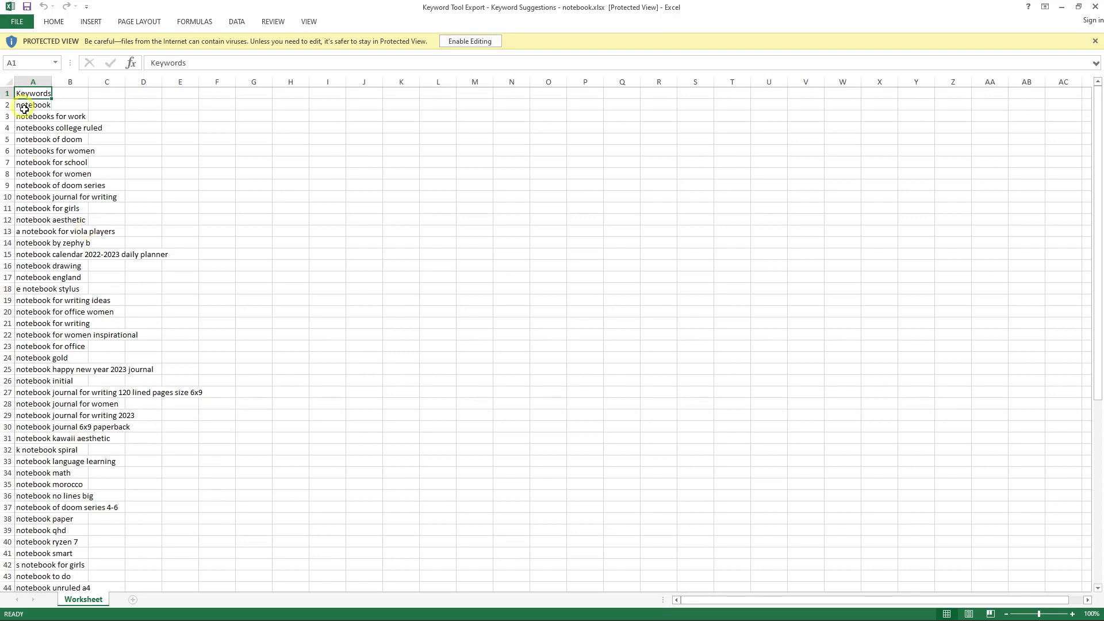
{"action": "left_click", "coordinate": [26, 106]}
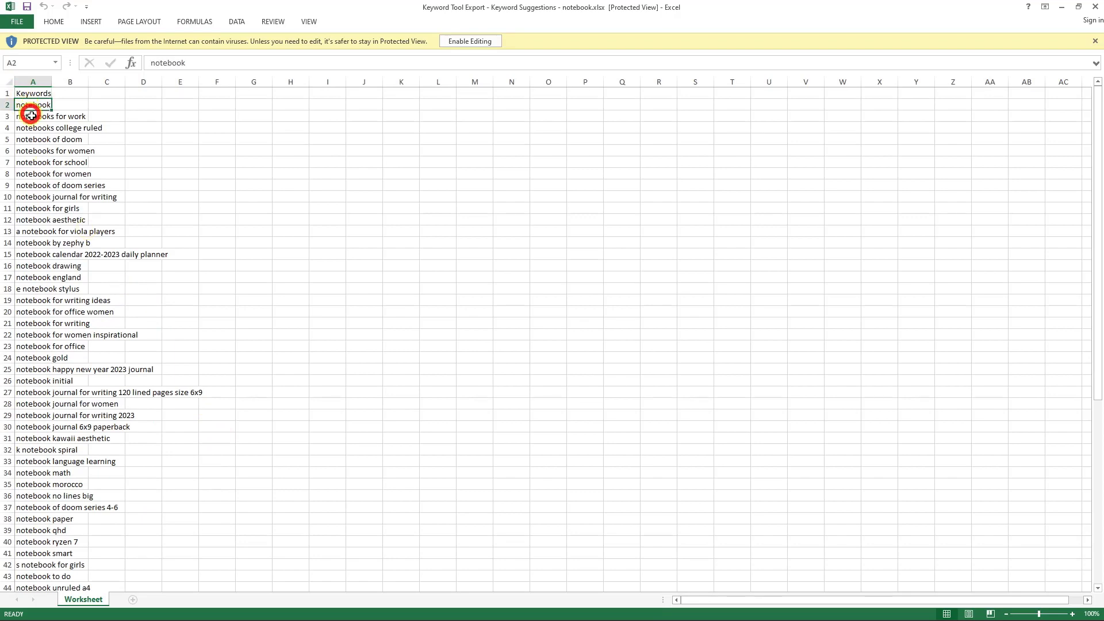
Step: Look through the exported notebook keywords in column A, from the first entries down to the end of the list
{"action": "left_click", "coordinate": [35, 139]}
{"action": "left_click", "coordinate": [34, 220]}
{"action": "left_click", "coordinate": [34, 334]}
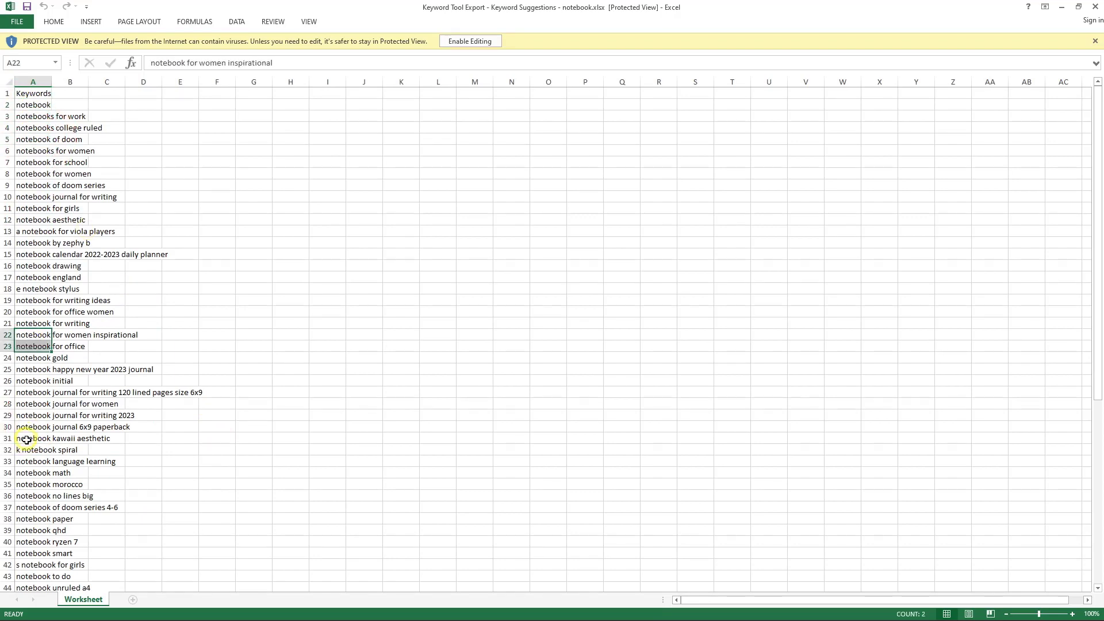
{"action": "left_click", "coordinate": [33, 438]}
{"action": "left_click", "coordinate": [33, 507]}
{"action": "scroll", "coordinate": [58, 460], "scroll_direction": "down", "scroll_amount": 13}
{"action": "scroll", "coordinate": [24, 298], "scroll_direction": "down", "scroll_amount": 6}
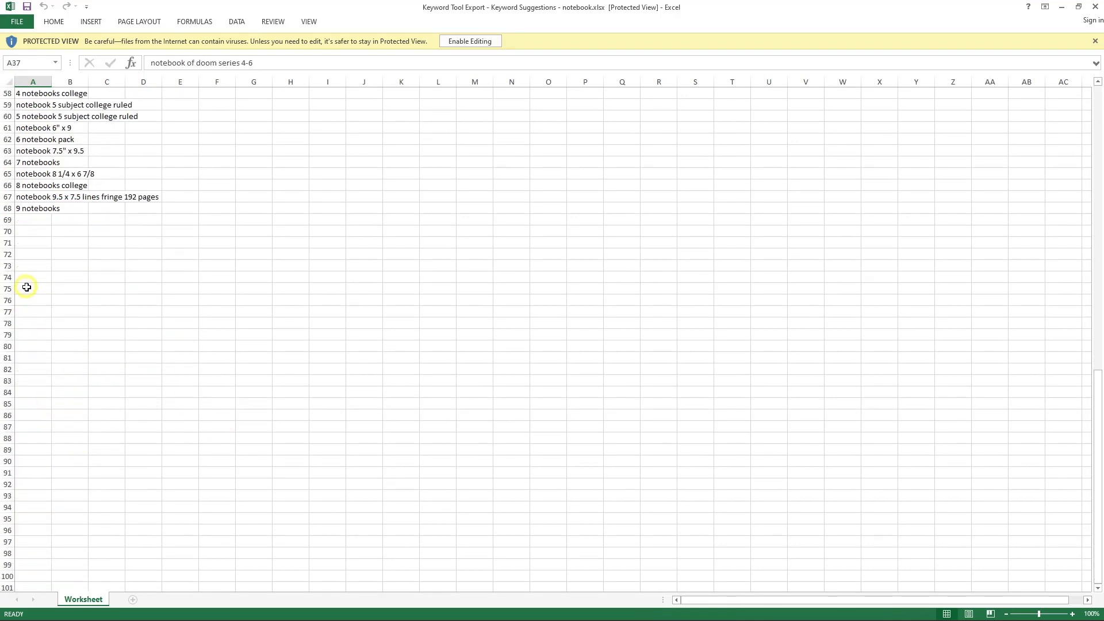
{"action": "scroll", "coordinate": [34, 305], "scroll_direction": "up", "scroll_amount": 2}
{"action": "left_click", "coordinate": [34, 277]}
{"action": "scroll", "coordinate": [63, 287], "scroll_direction": "up", "scroll_amount": 17}
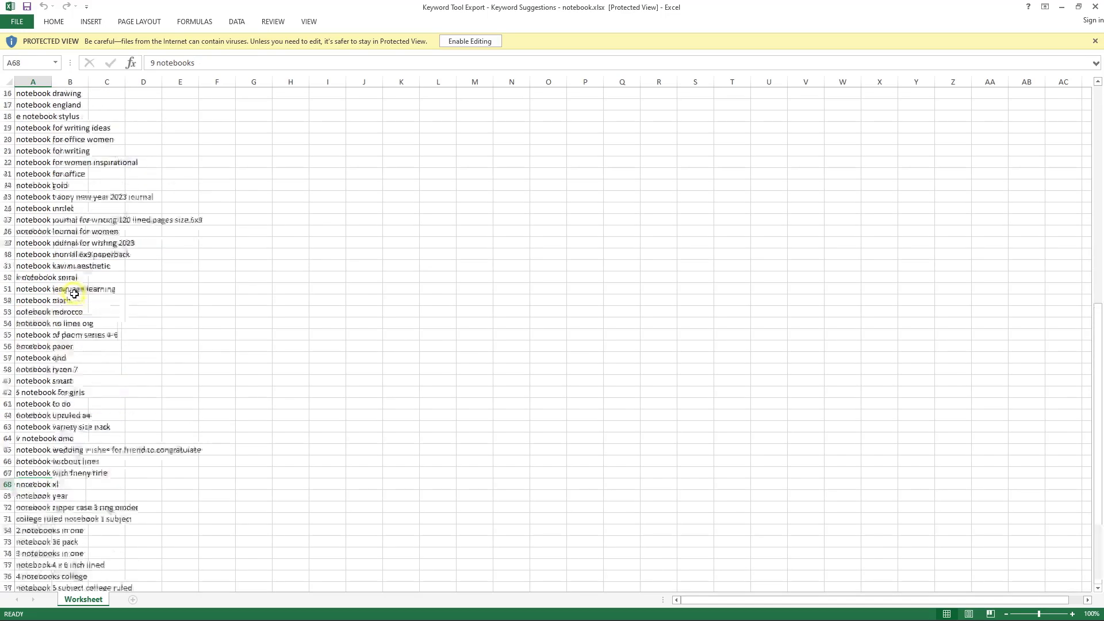
Step: Minimize the Excel export to return to Chrome and look over the Keyword Tool suggestions for "notebook"
{"action": "left_click", "coordinate": [1063, 8]}
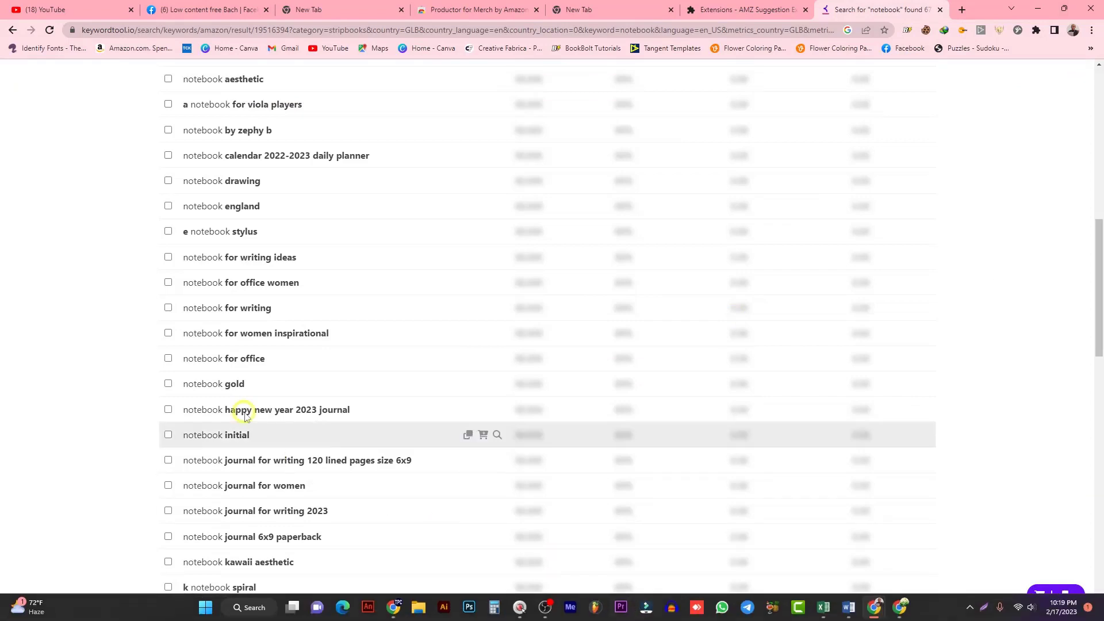
{"action": "scroll", "coordinate": [275, 377], "scroll_direction": "up", "scroll_amount": 10}
{"action": "scroll", "coordinate": [271, 282], "scroll_direction": "down", "scroll_amount": 9}
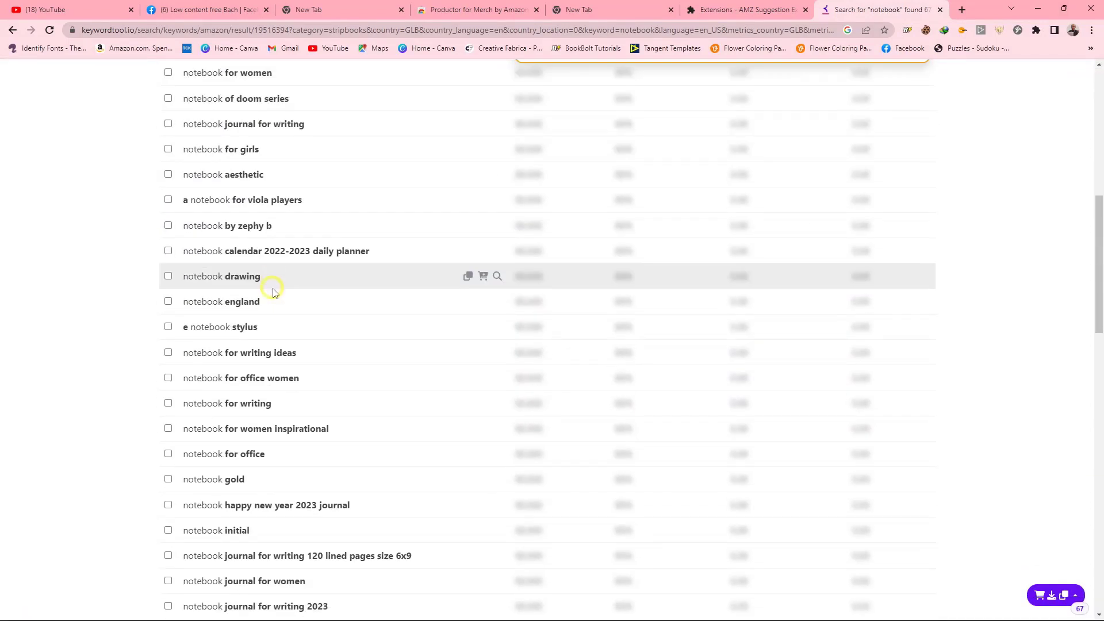
Step: Check the Productor for Merch by Amazon extension page among the open tabs, then switch to the blank tab beside it
{"action": "left_click", "coordinate": [747, 9]}
{"action": "left_click", "coordinate": [614, 7]}
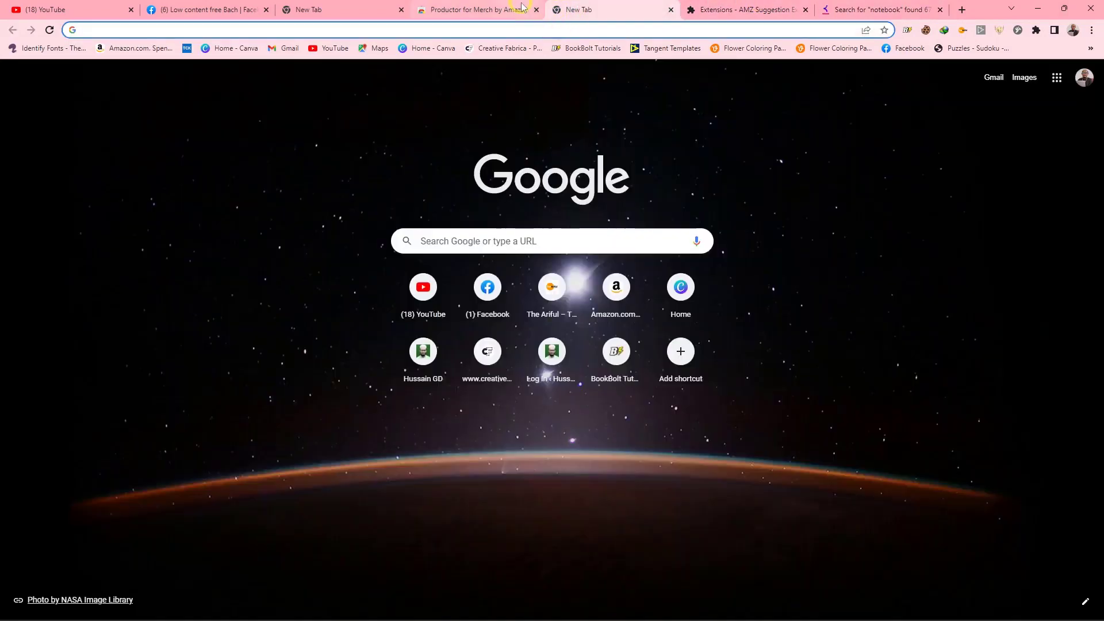
{"action": "left_click", "coordinate": [499, 8]}
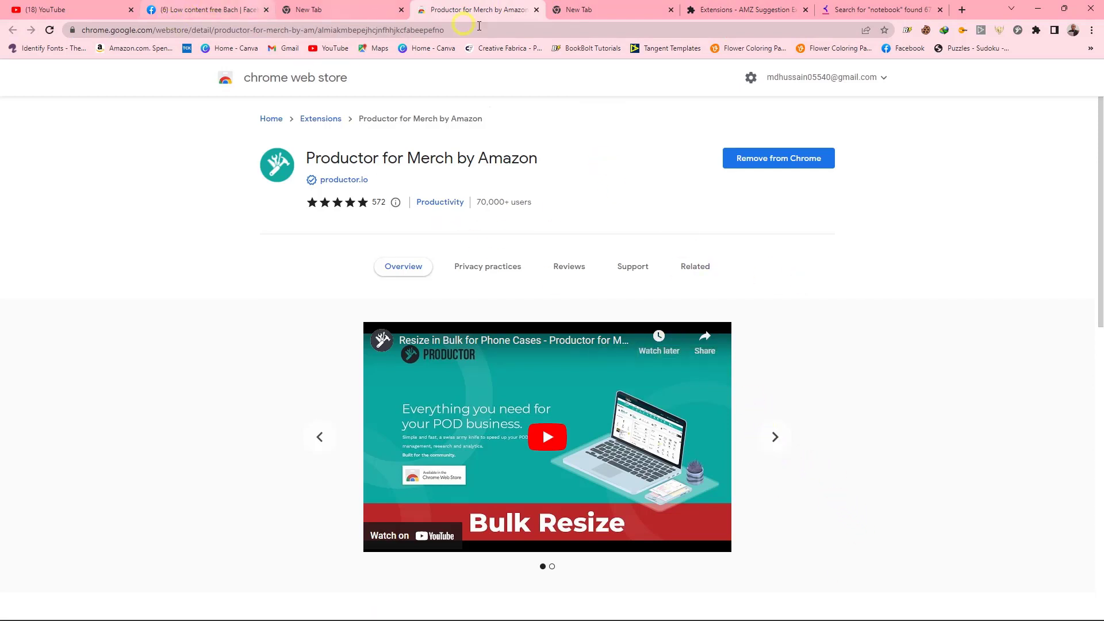
{"action": "left_click", "coordinate": [369, 11]}
{"action": "left_click", "coordinate": [460, 10]}
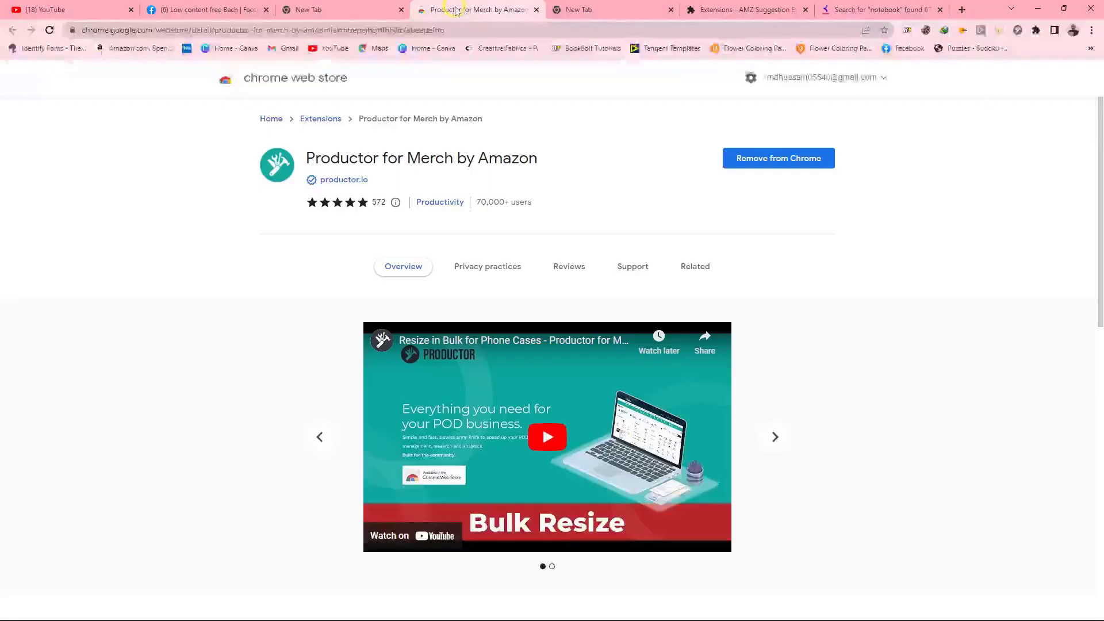
{"action": "left_click", "coordinate": [589, 11]}
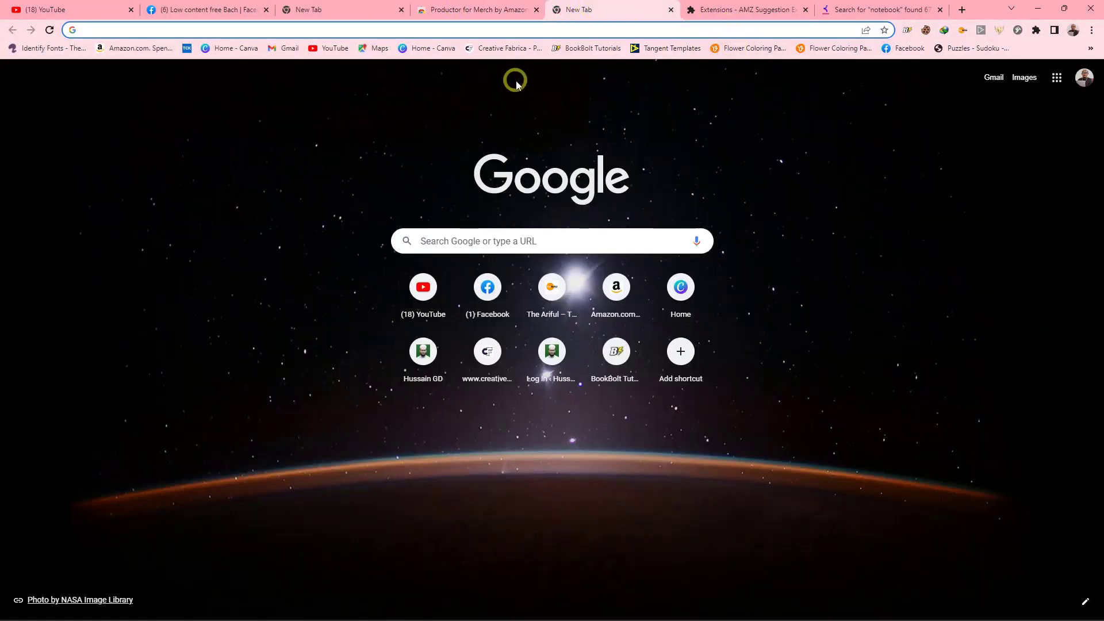